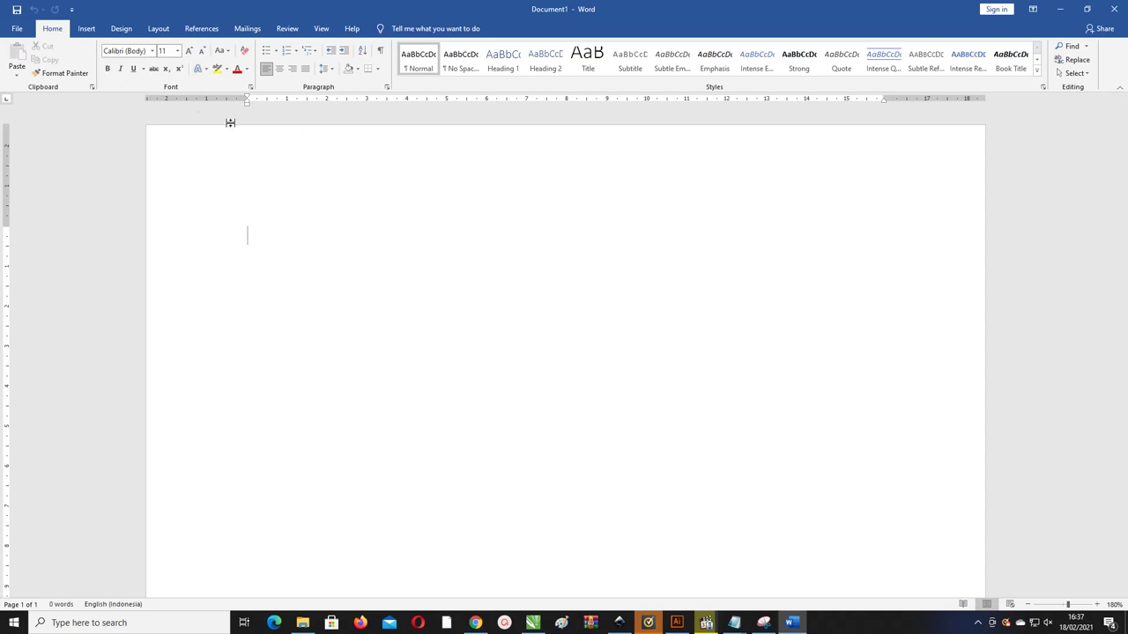
Step: Make the page A4 landscape with Narrow margins of 1.27 cm on all sides
scroll(231, 132, down, 10)
scroll(231, 137, up, 7)
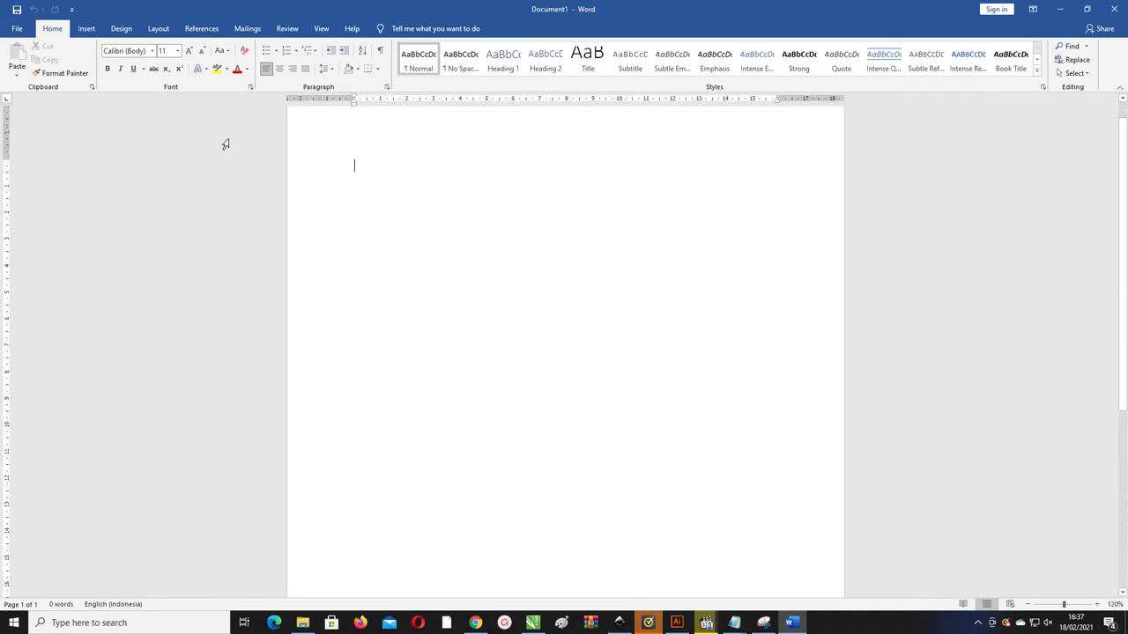
click(159, 28)
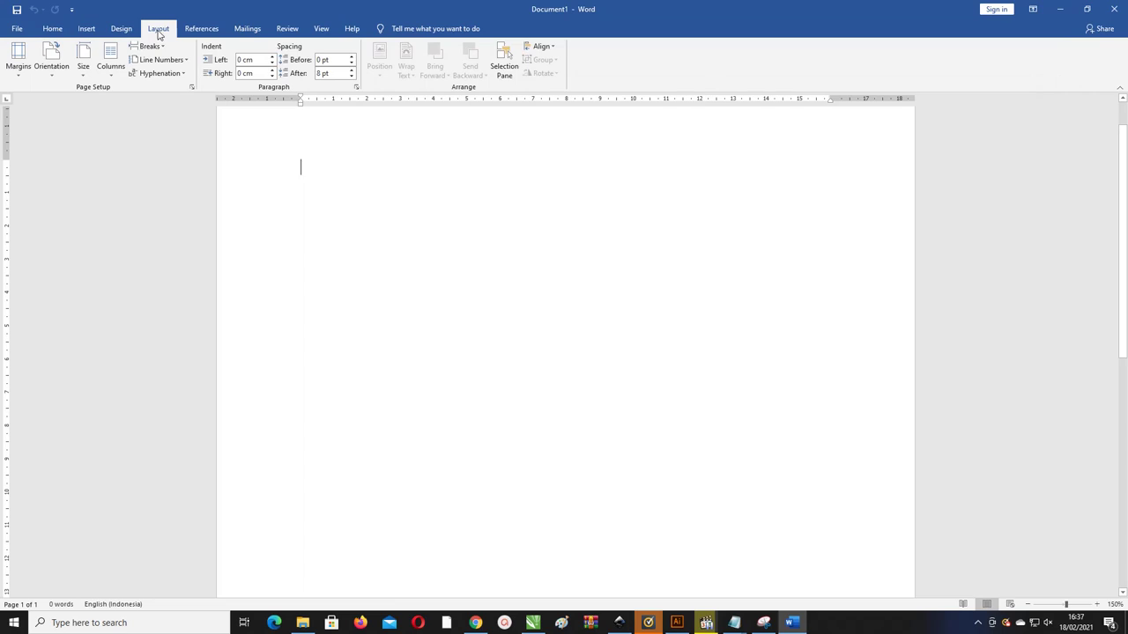
click(79, 57)
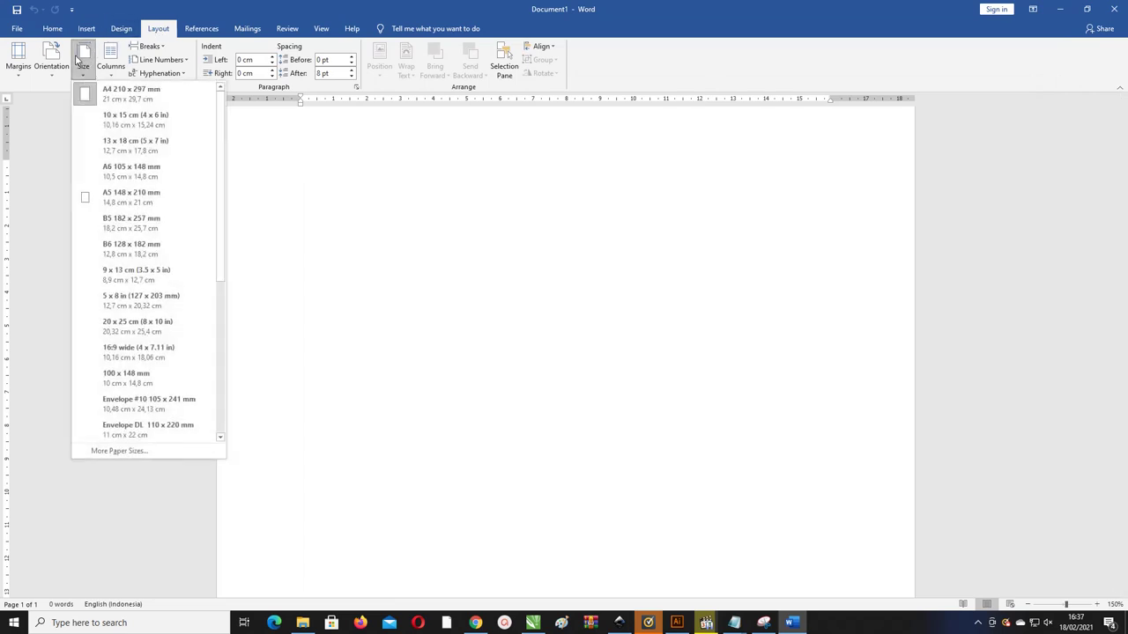
click(97, 94)
click(51, 61)
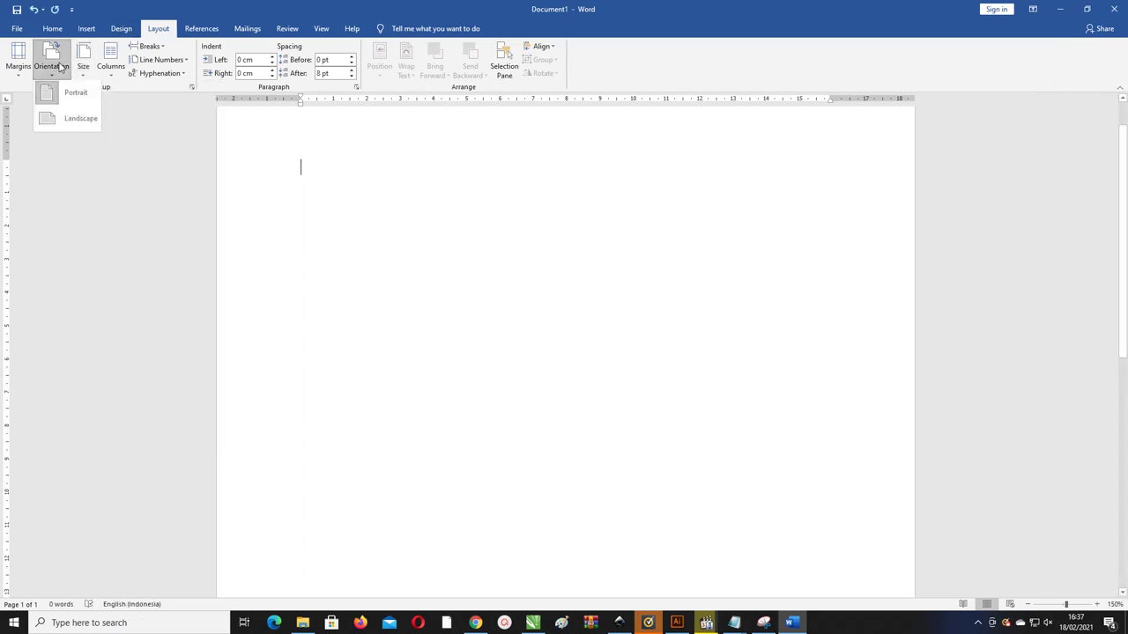
click(64, 124)
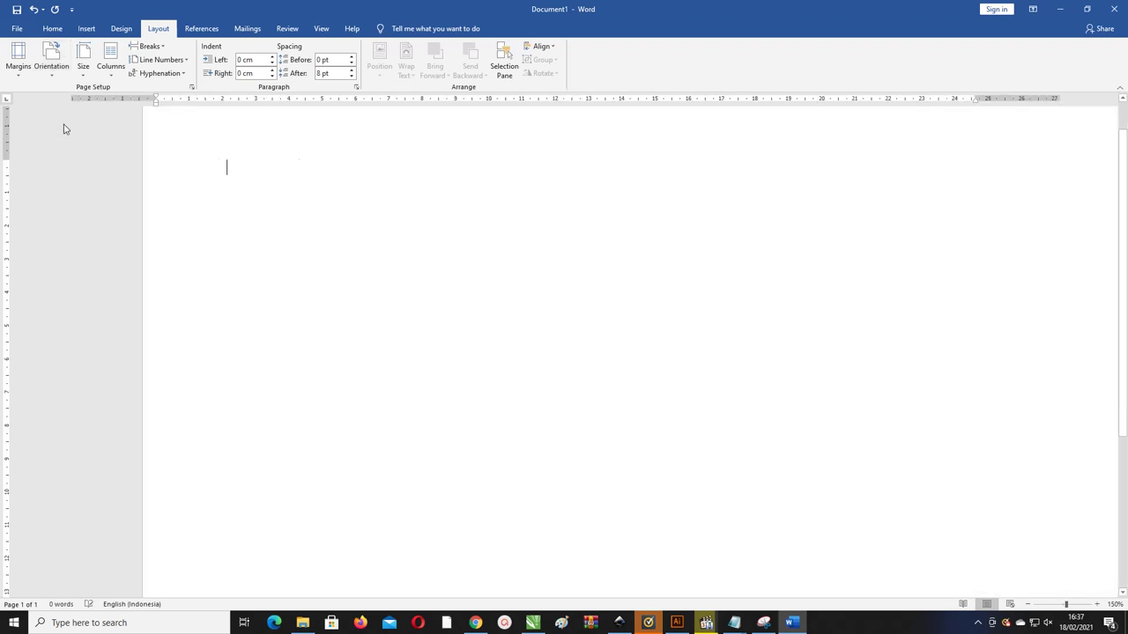
scroll(324, 209, down, 5)
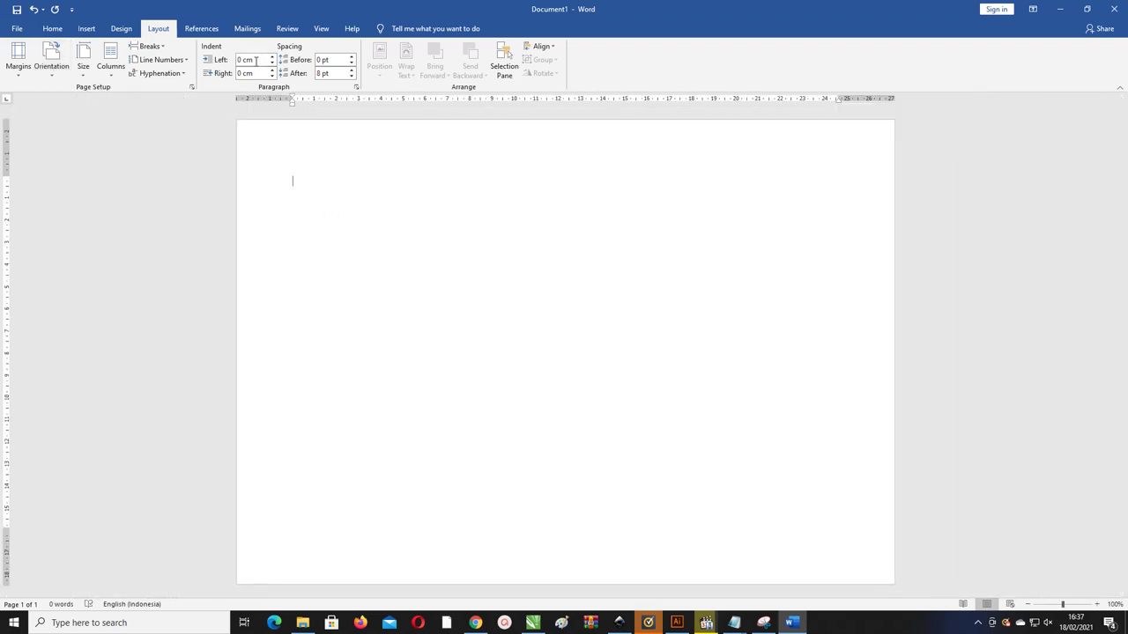
click(26, 71)
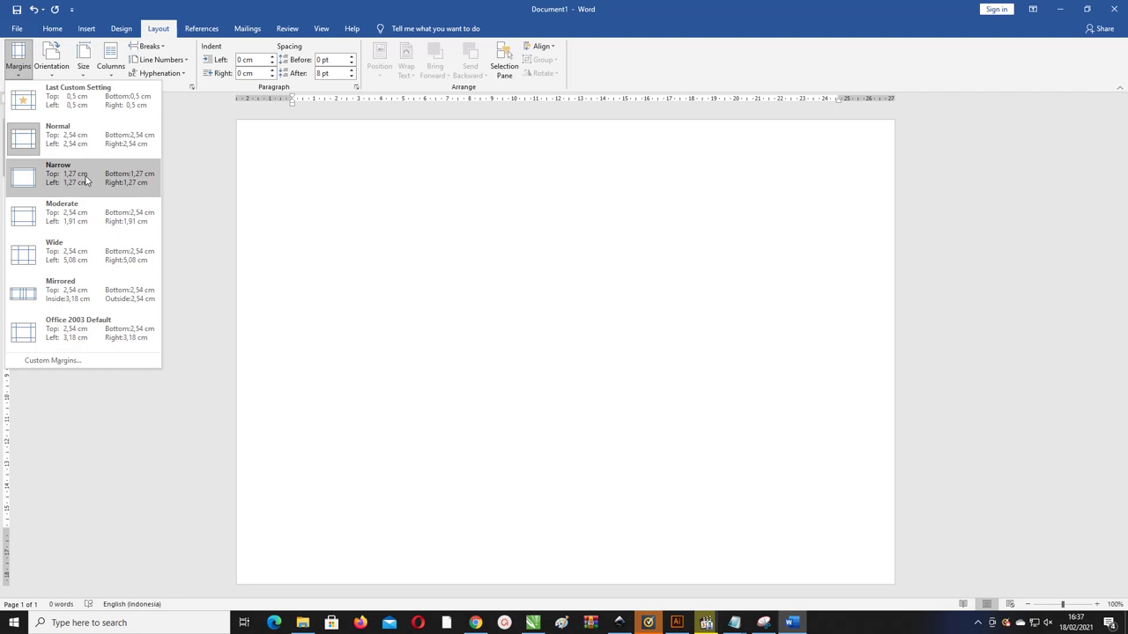
click(125, 180)
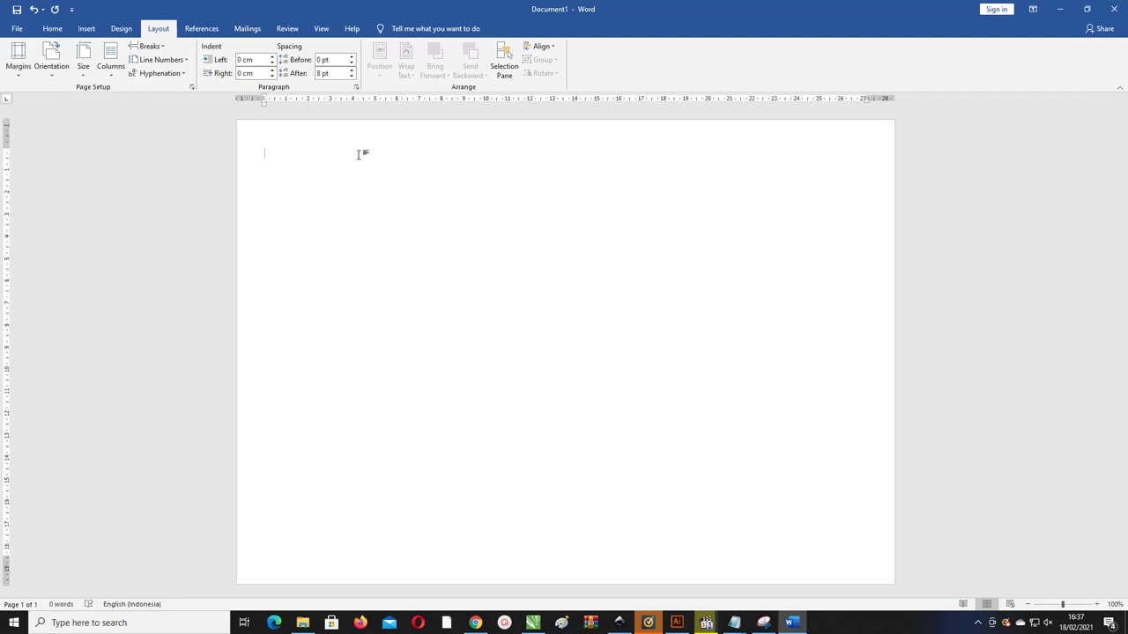
click(18, 29)
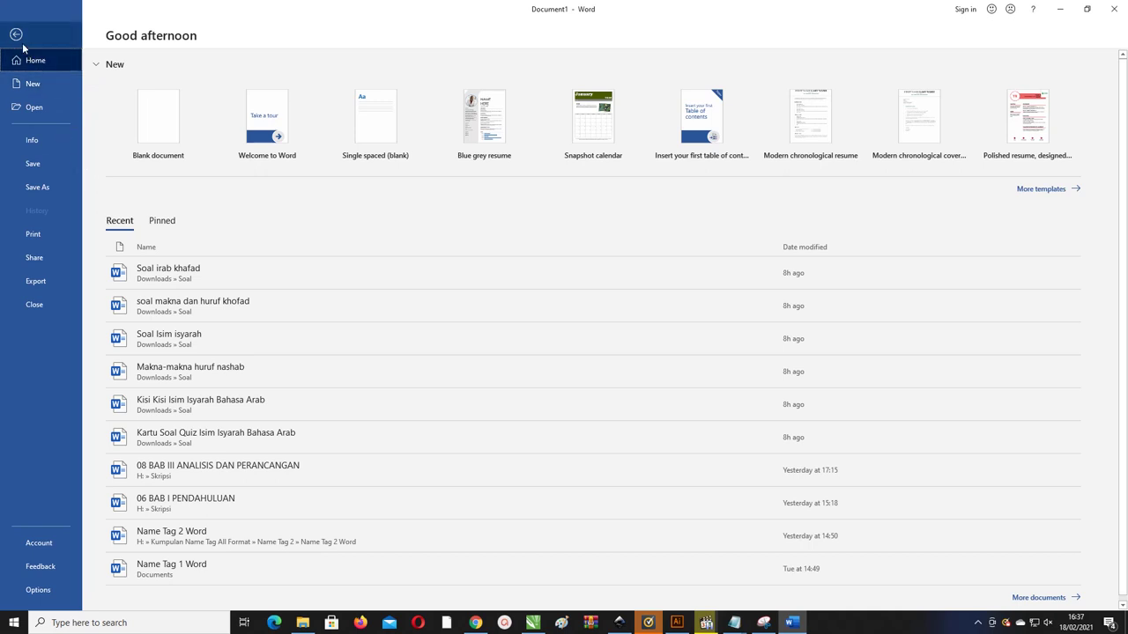
click(38, 590)
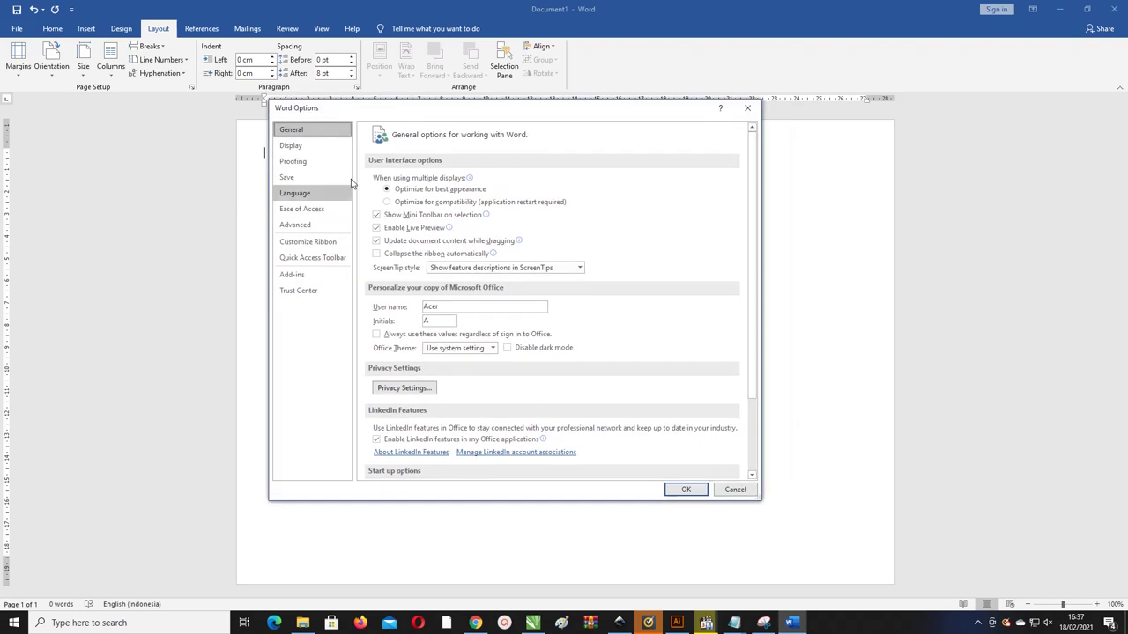
click(316, 225)
scroll(507, 245, down, 1)
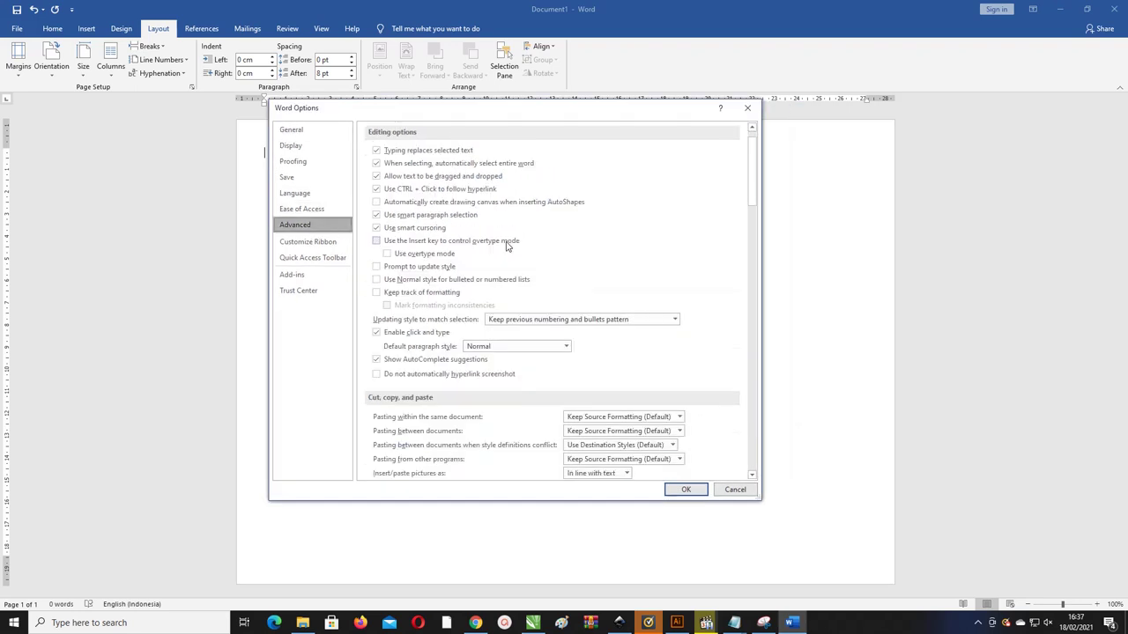
scroll(507, 245, down, 2)
scroll(506, 245, down, 3)
scroll(509, 246, down, 2)
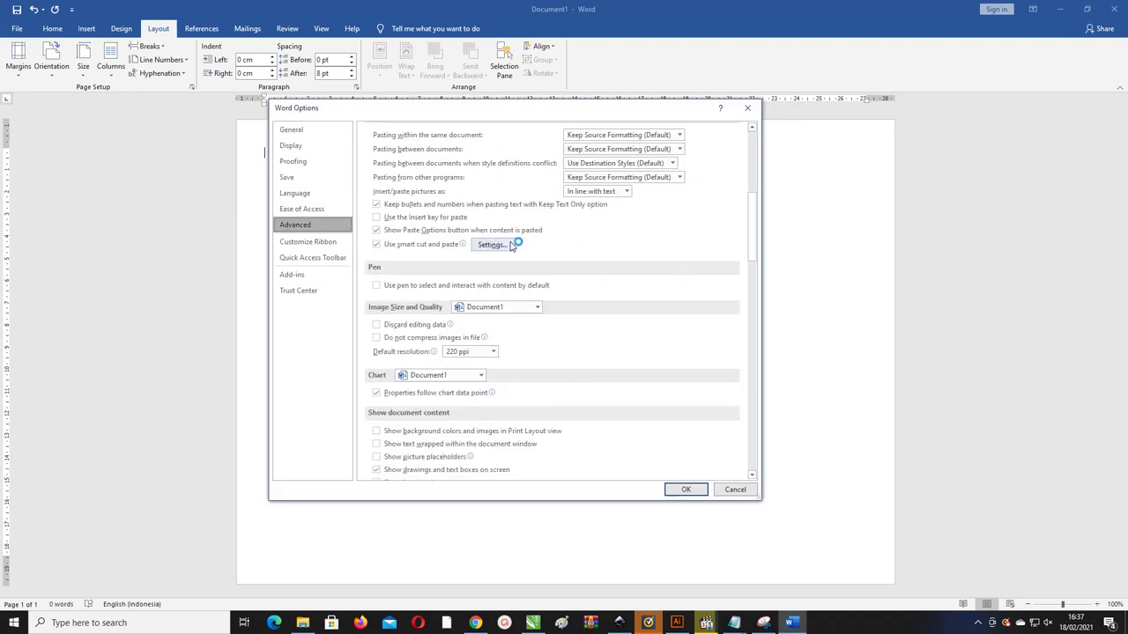
scroll(511, 245, down, 3)
scroll(515, 243, down, 2)
scroll(515, 242, down, 2)
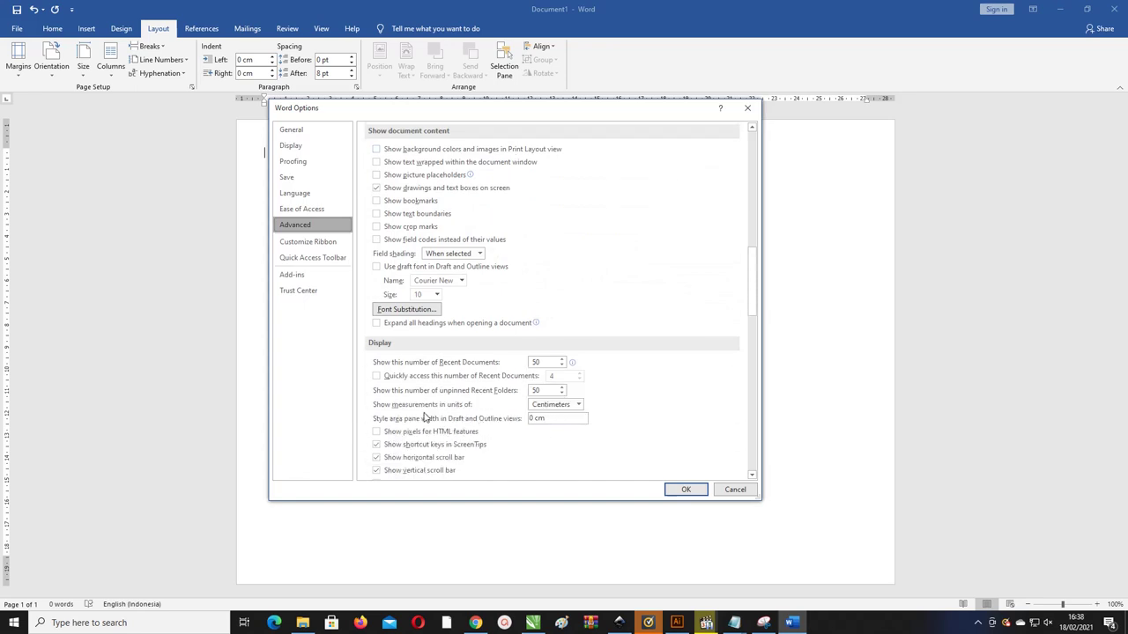
click(538, 408)
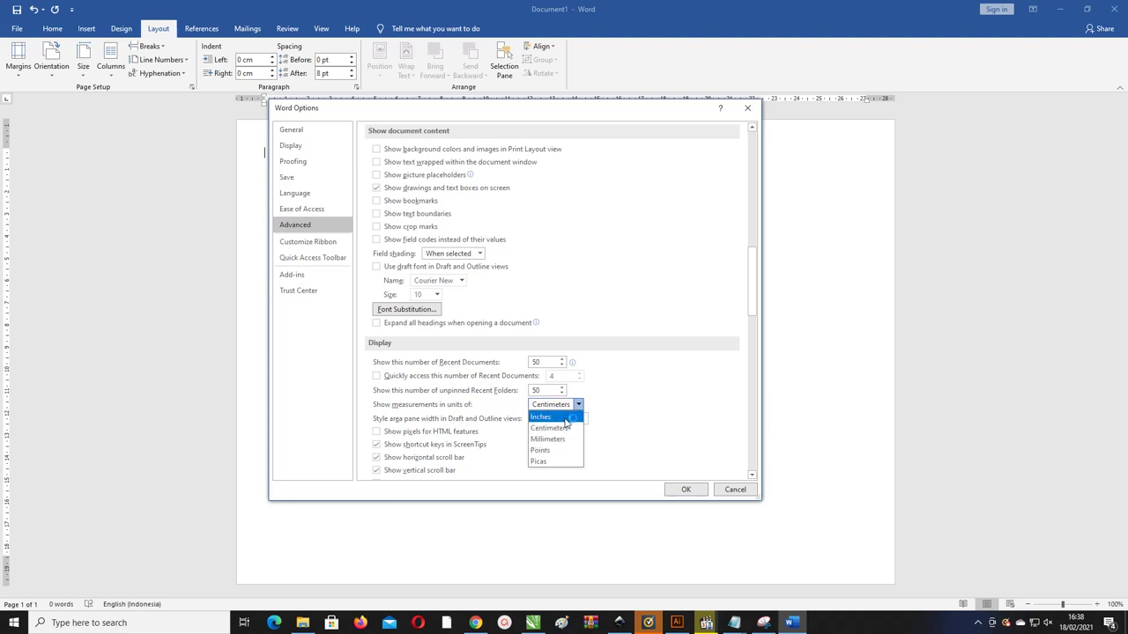
click(549, 428)
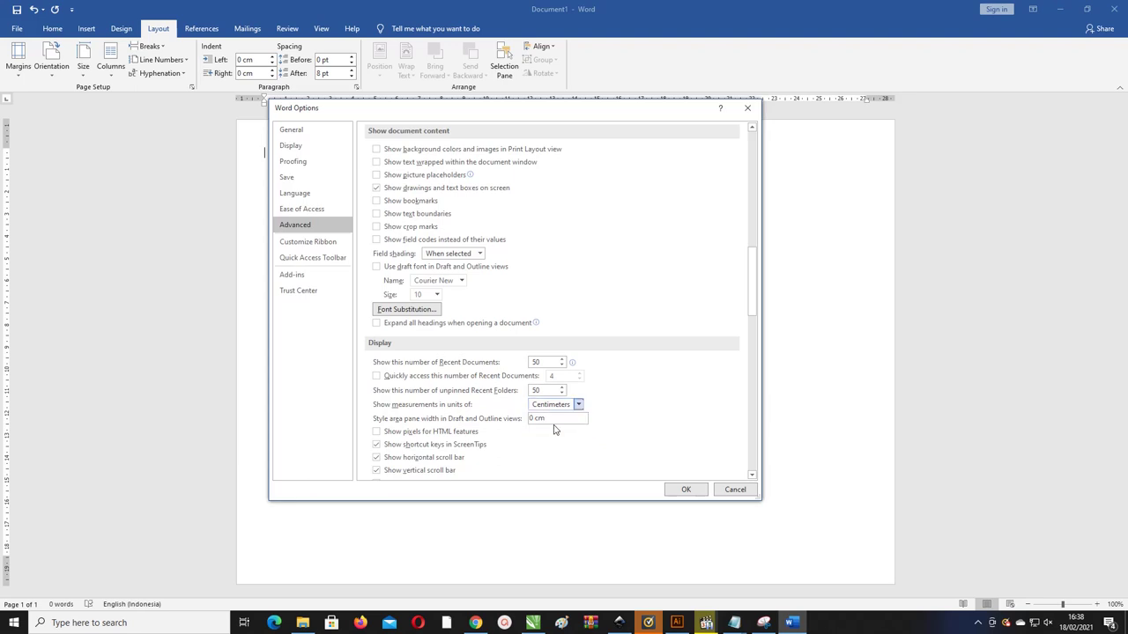
click(686, 490)
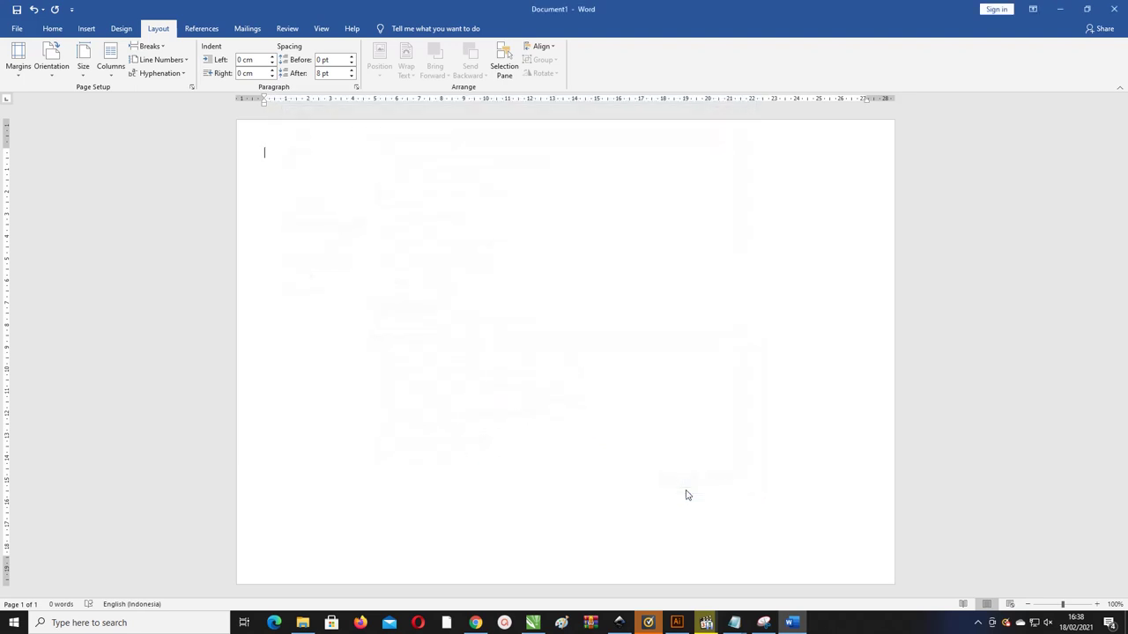
Step: Draw a rectangle near the top left of the page
click(85, 28)
click(162, 76)
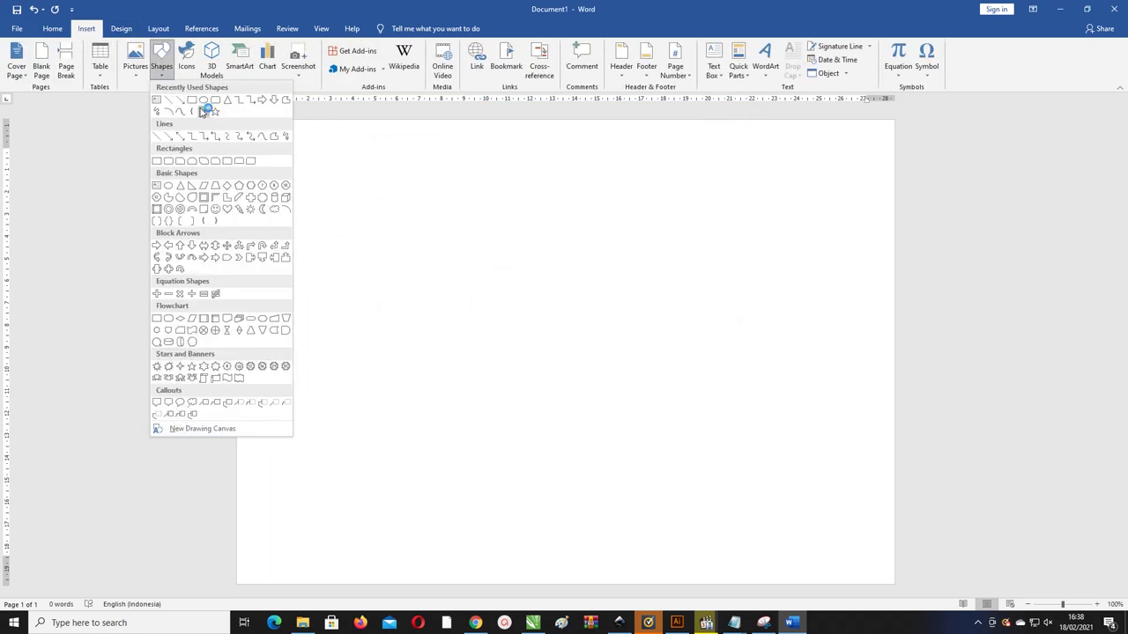
click(195, 104)
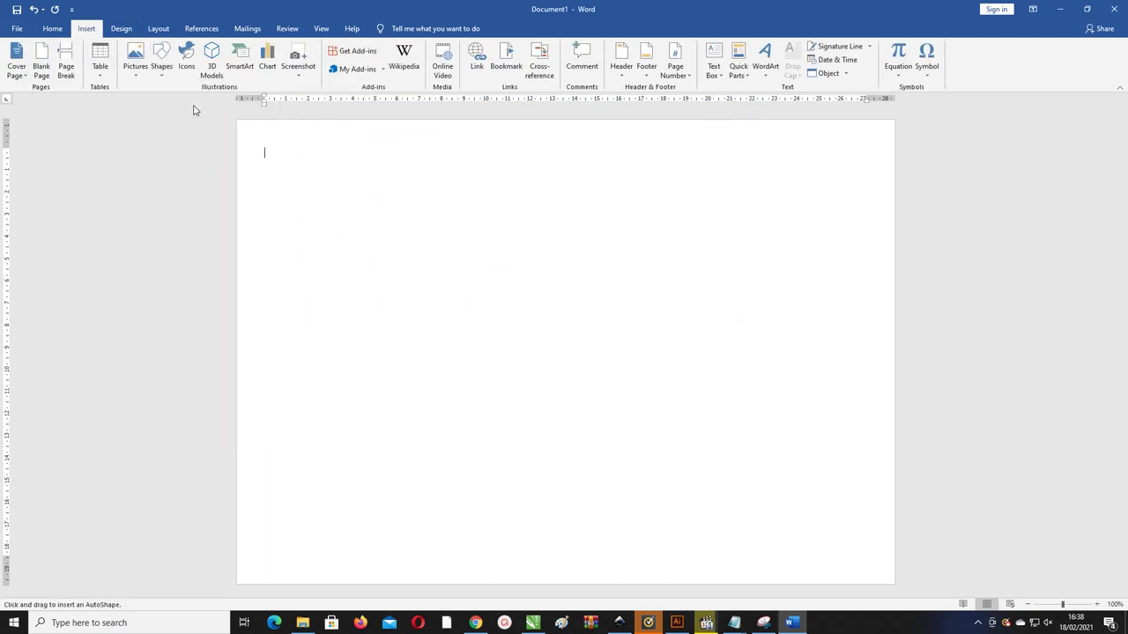
mouse_move(317, 166)
mouse_down()
mouse_move(415, 333)
mouse_move(470, 392)
mouse_up()
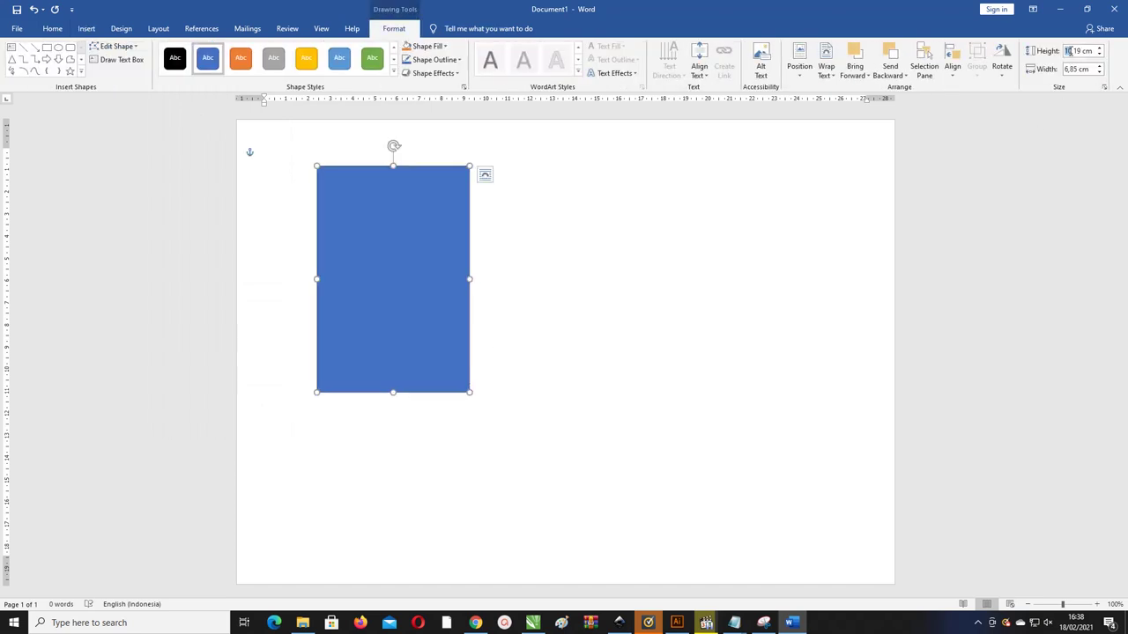
Step: Resize the rectangle to 8,5 cm high by 5,5 cm wide and nudge it into place
drag(1086, 52, 1053, 51)
text(8,5)
double_click(1078, 68)
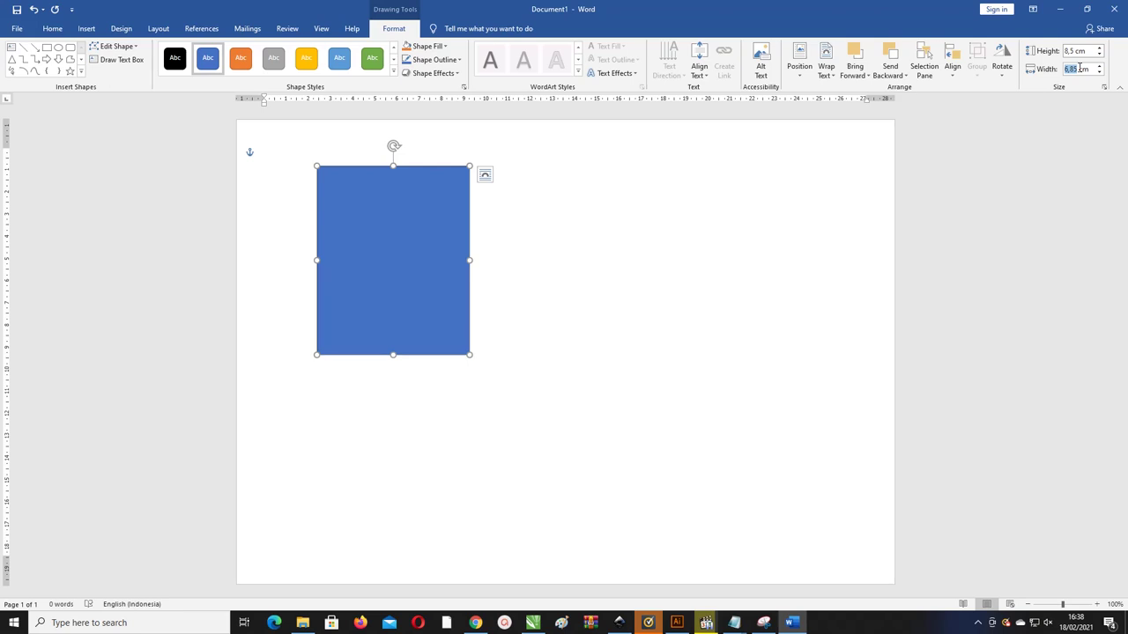
text(5)
text(,5)
click(562, 209)
click(387, 202)
drag(387, 202, 371, 208)
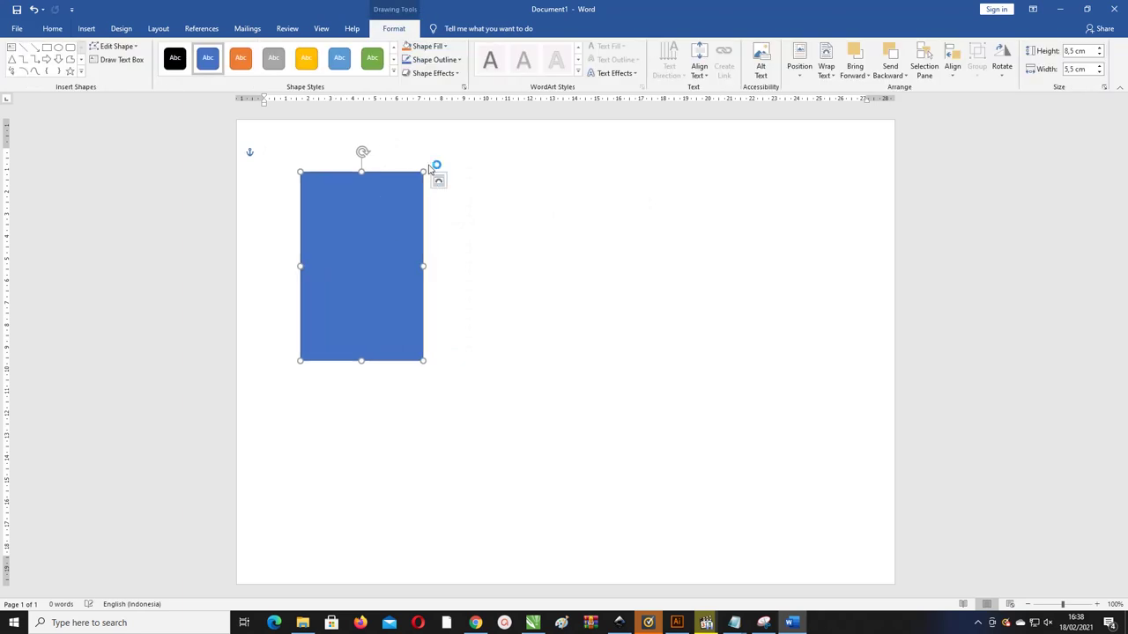
Step: Remove the rectangle's outline
click(434, 59)
click(432, 164)
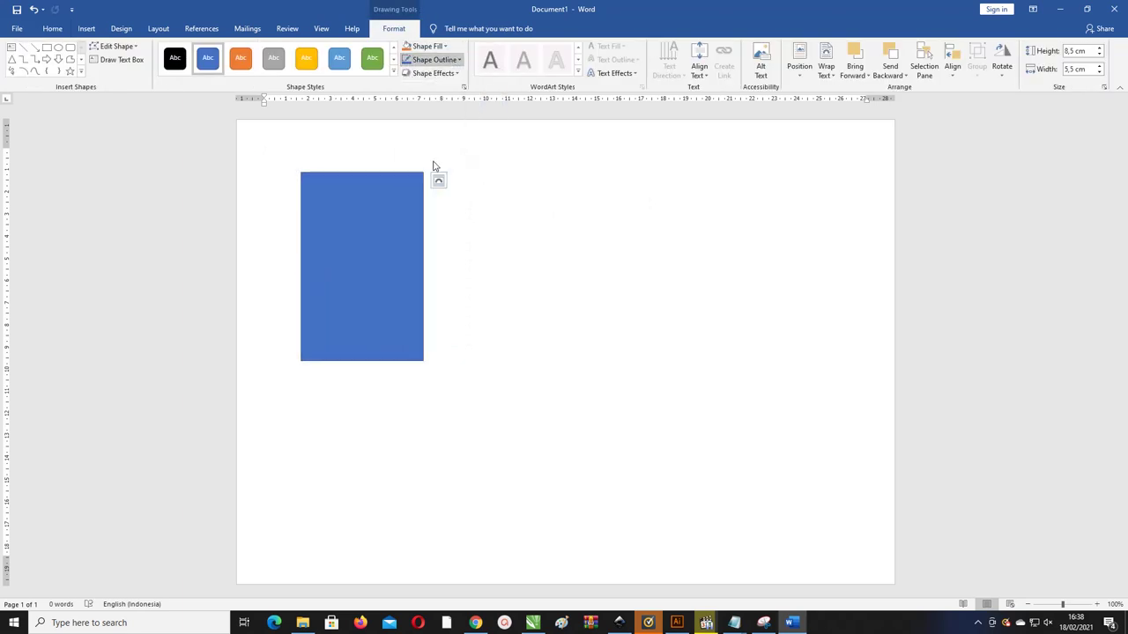
click(427, 46)
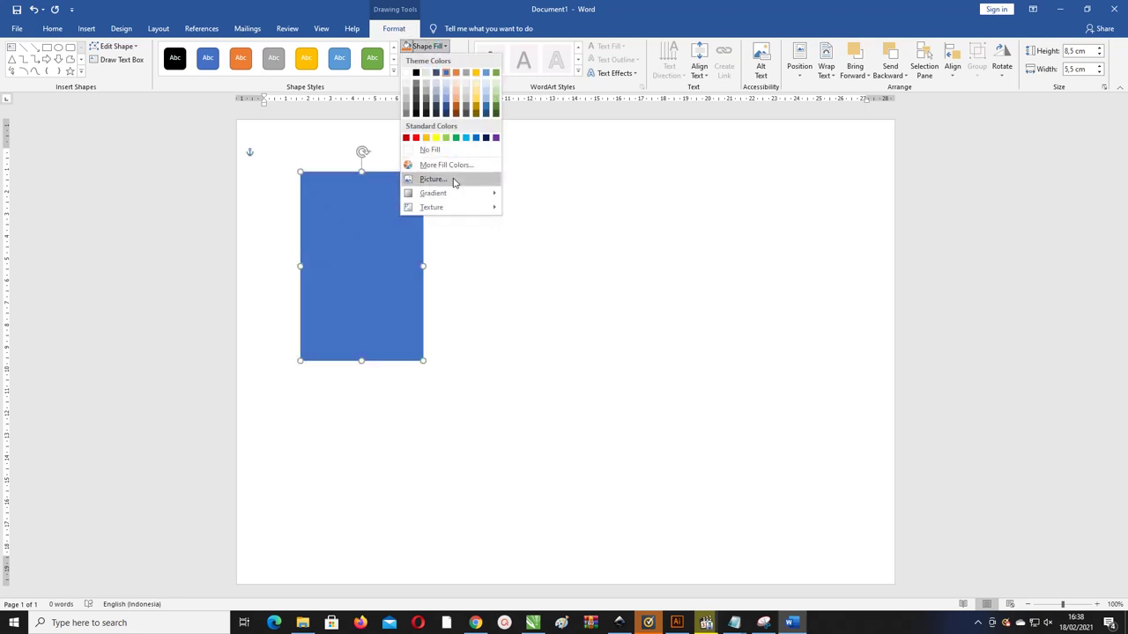
Step: Start a picture fill from a file and show the images as extra large icons
click(455, 183)
click(427, 285)
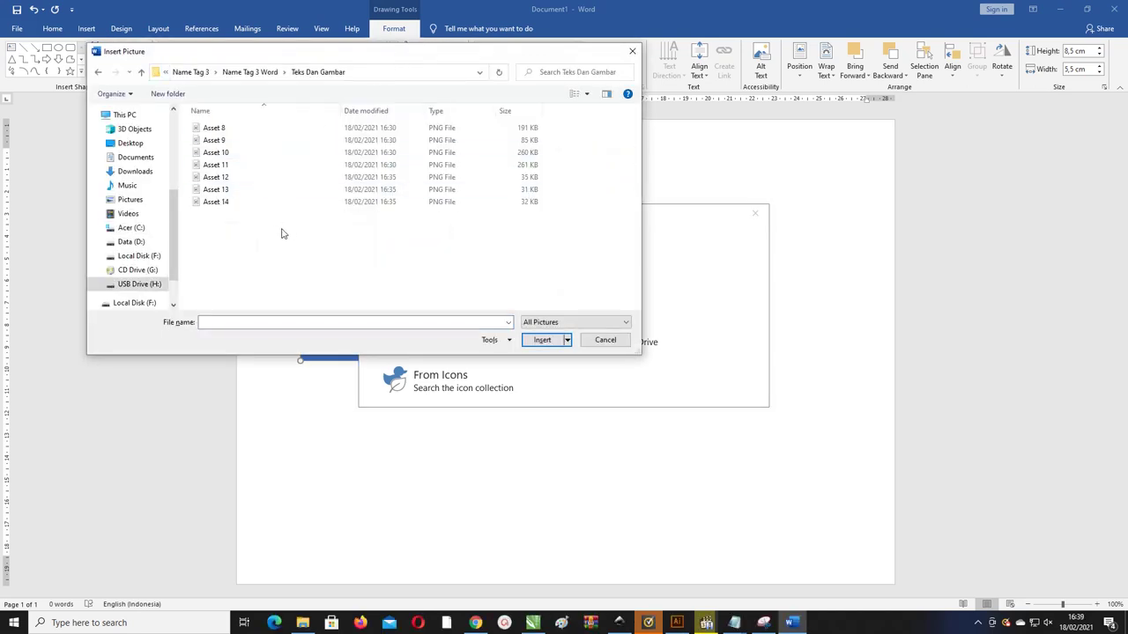
right_click(282, 230)
mouse_move(346, 239)
click(434, 237)
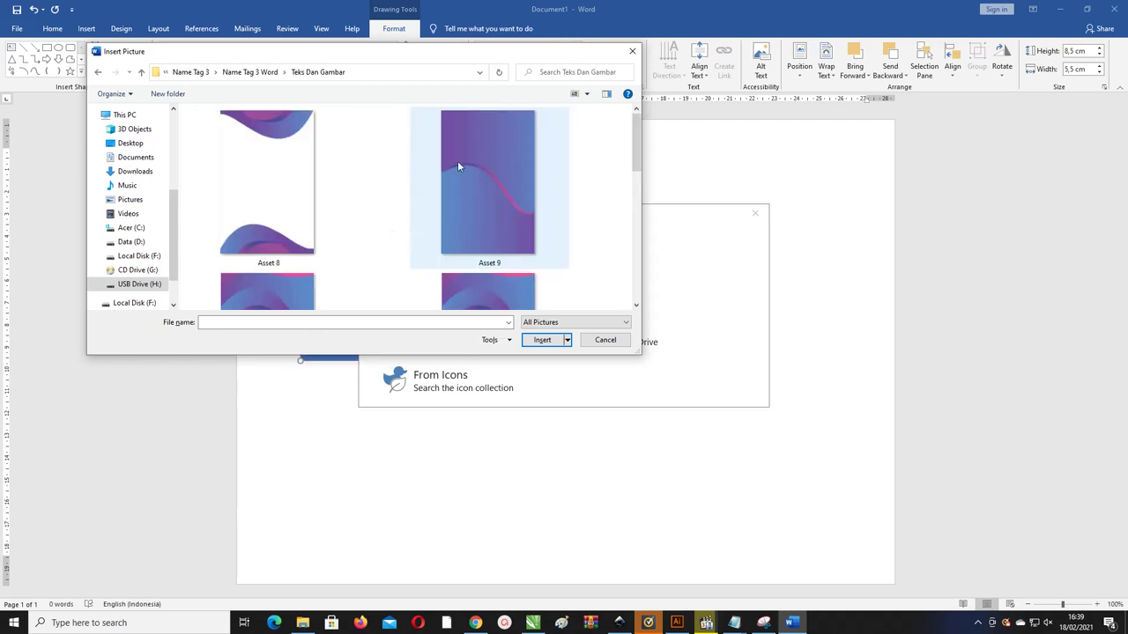
Step: Browse the wave images from Asset 11 down to Asset 9, then select Asset 8
scroll(537, 145, down, 5)
scroll(537, 145, down, 1)
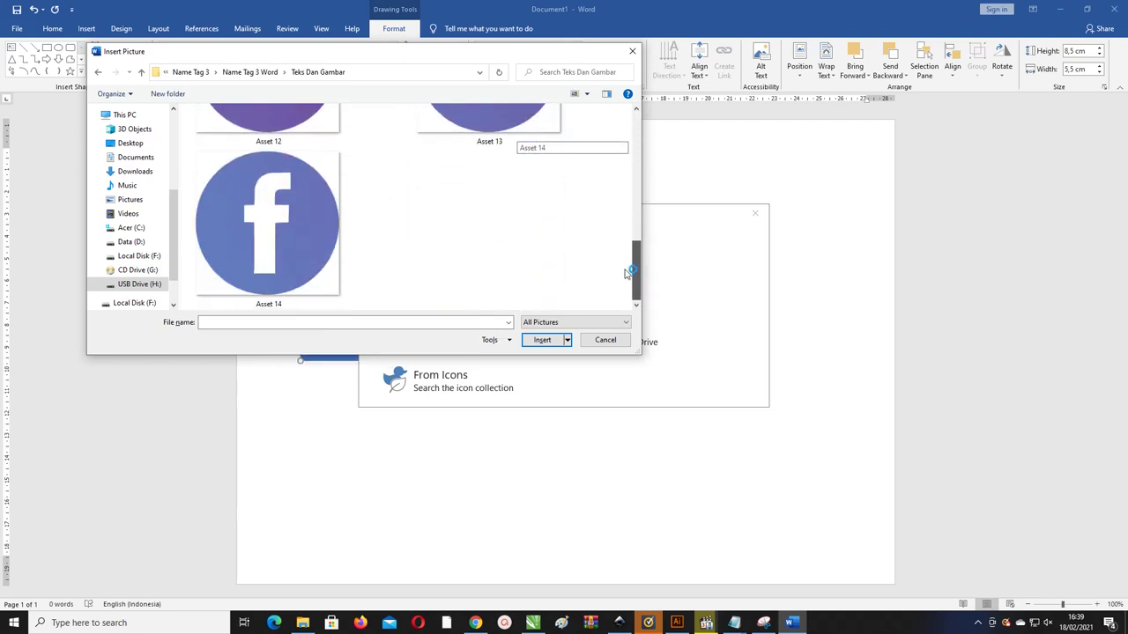
scroll(537, 146, up, 6)
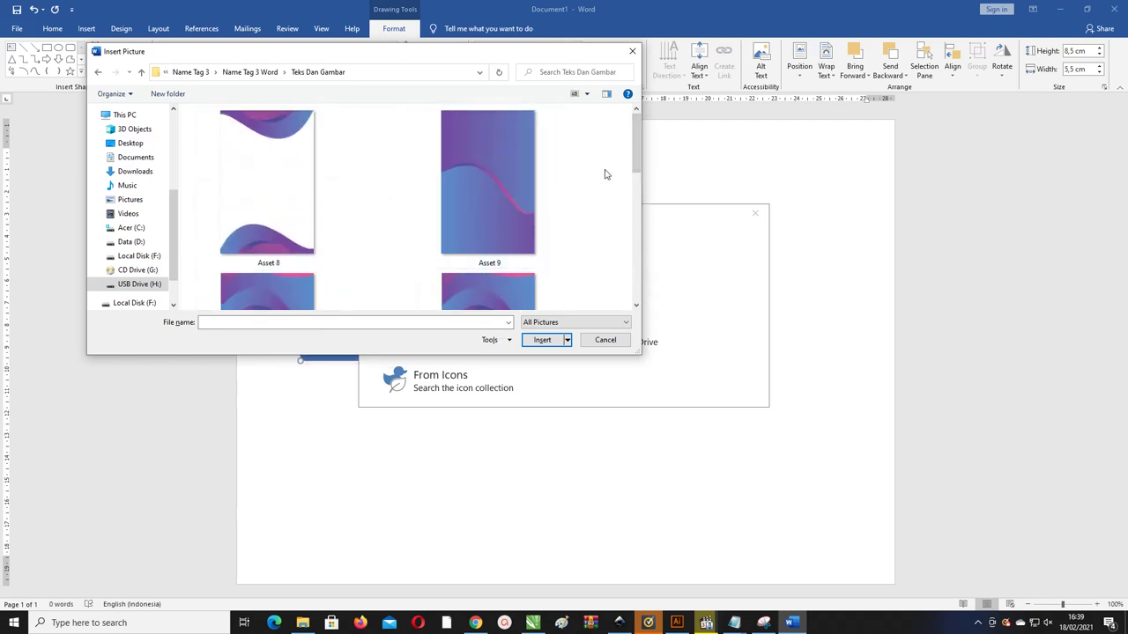
mouse_move(632, 149)
mouse_down()
mouse_move(638, 184)
mouse_move(635, 145)
mouse_up()
click(487, 211)
click(290, 209)
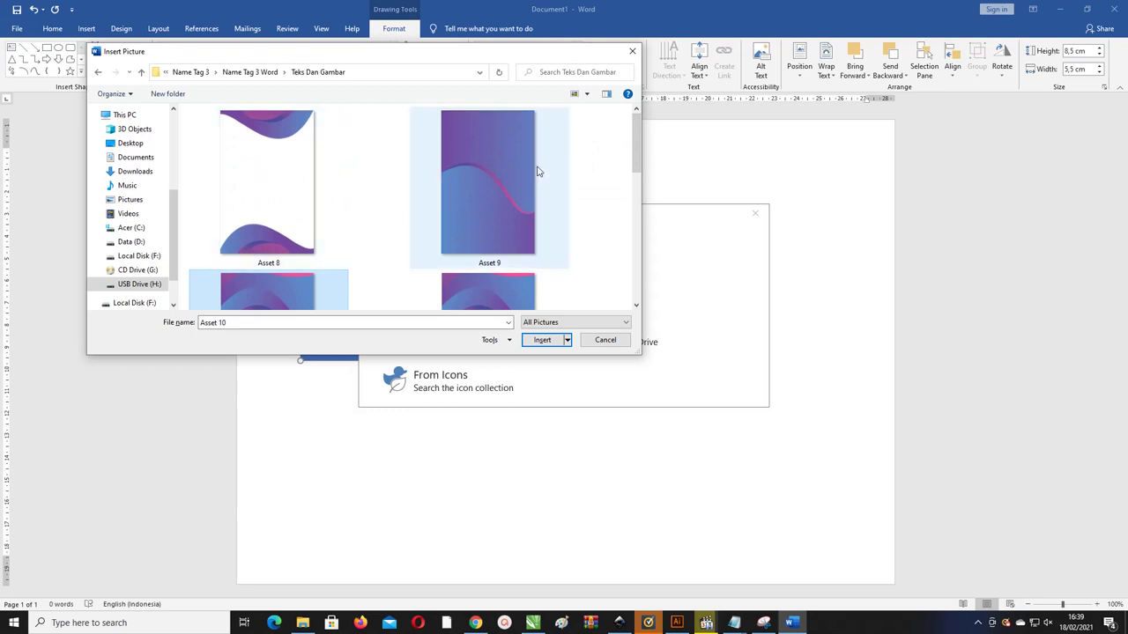
click(496, 183)
click(304, 180)
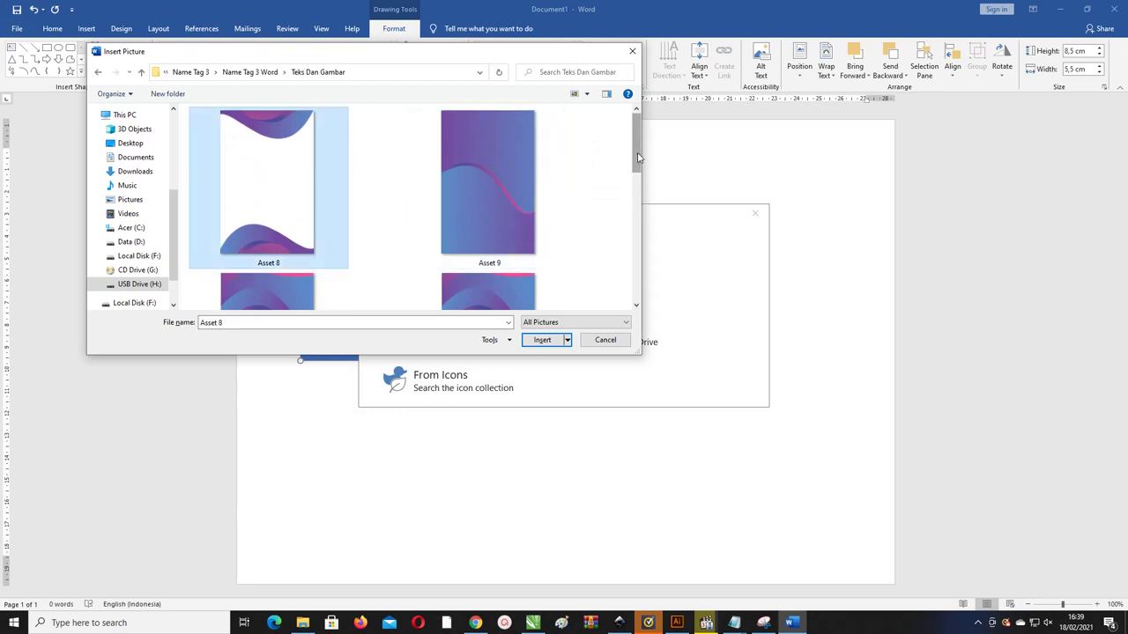
drag(637, 160, 625, 232)
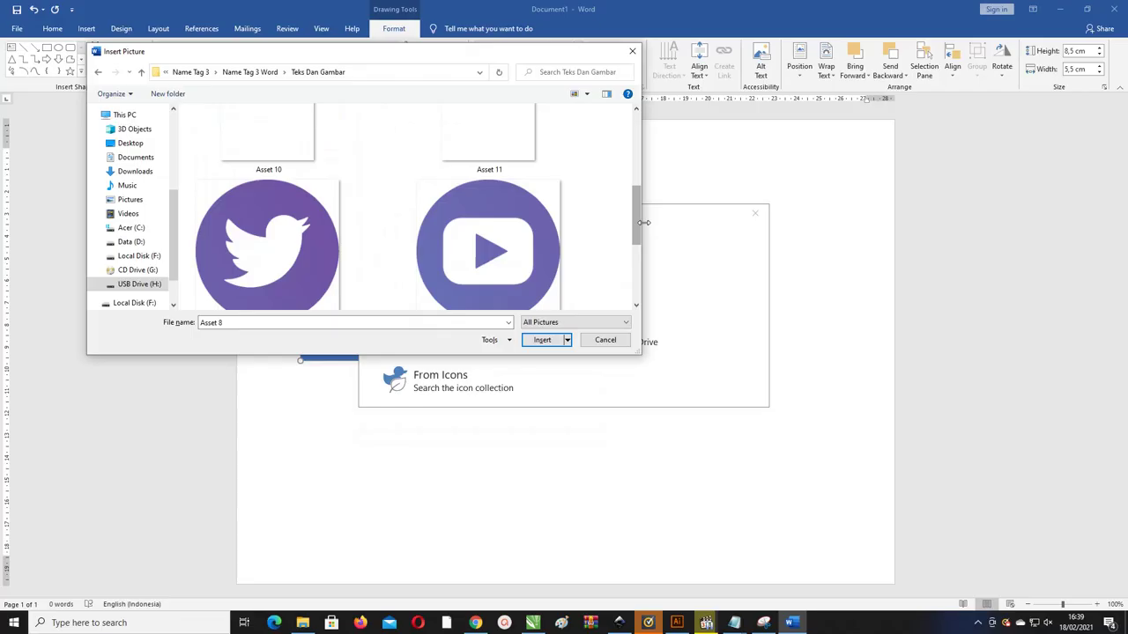
Step: Scroll up the Google Drive view toward the Brosur SMK 8 folder
scroll(502, 196, up, 1)
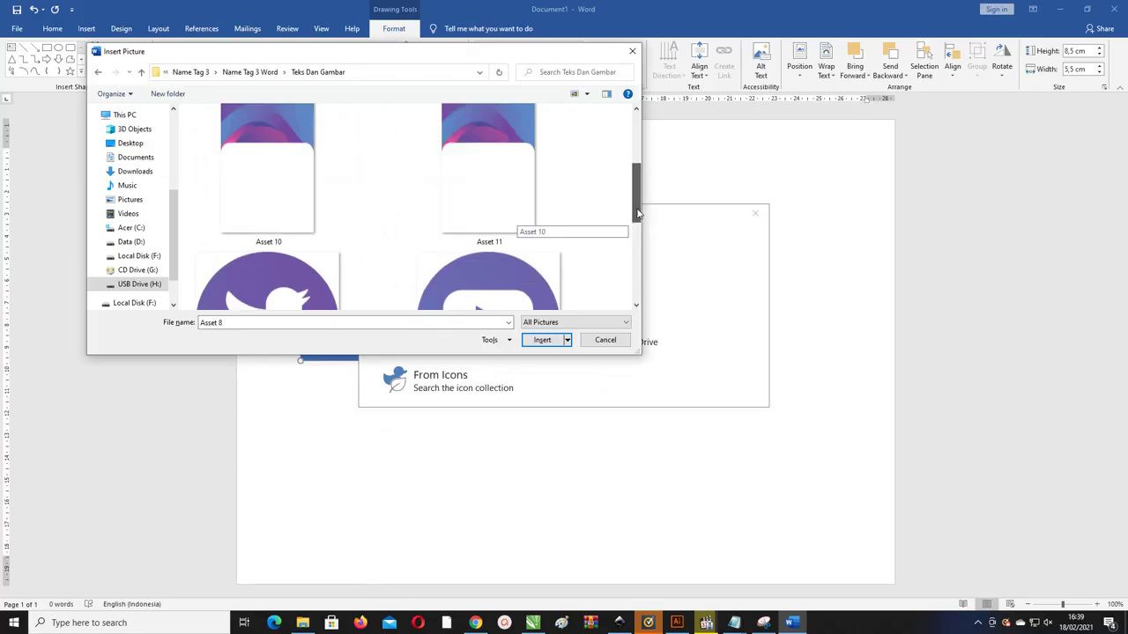
Step: Insert the Asset 11 wave card image into the document
click(502, 197)
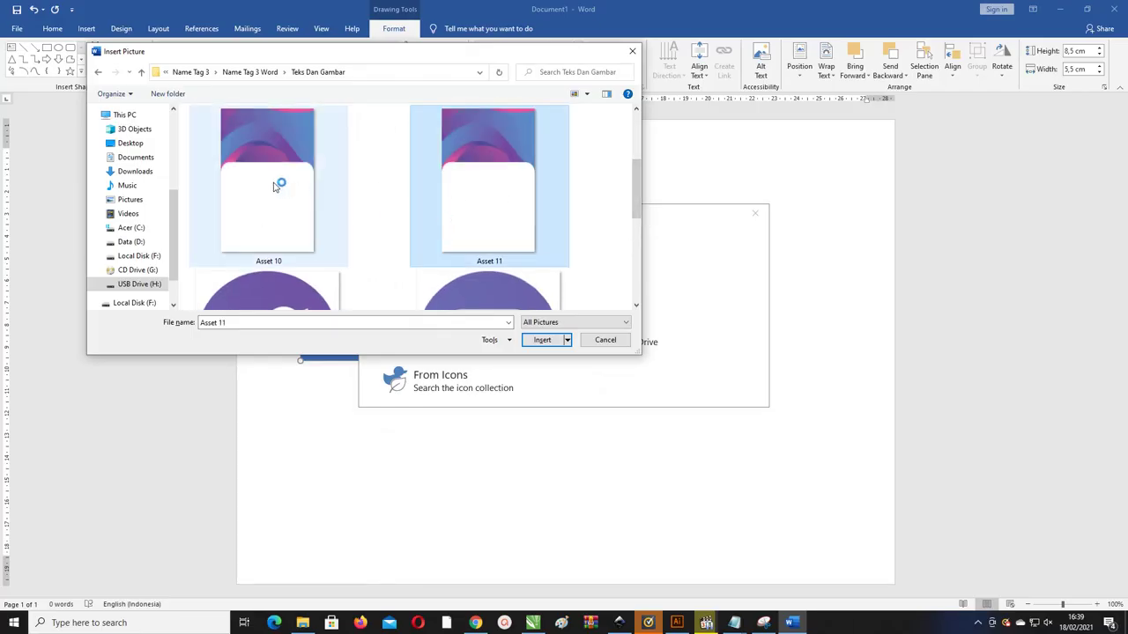
click(542, 340)
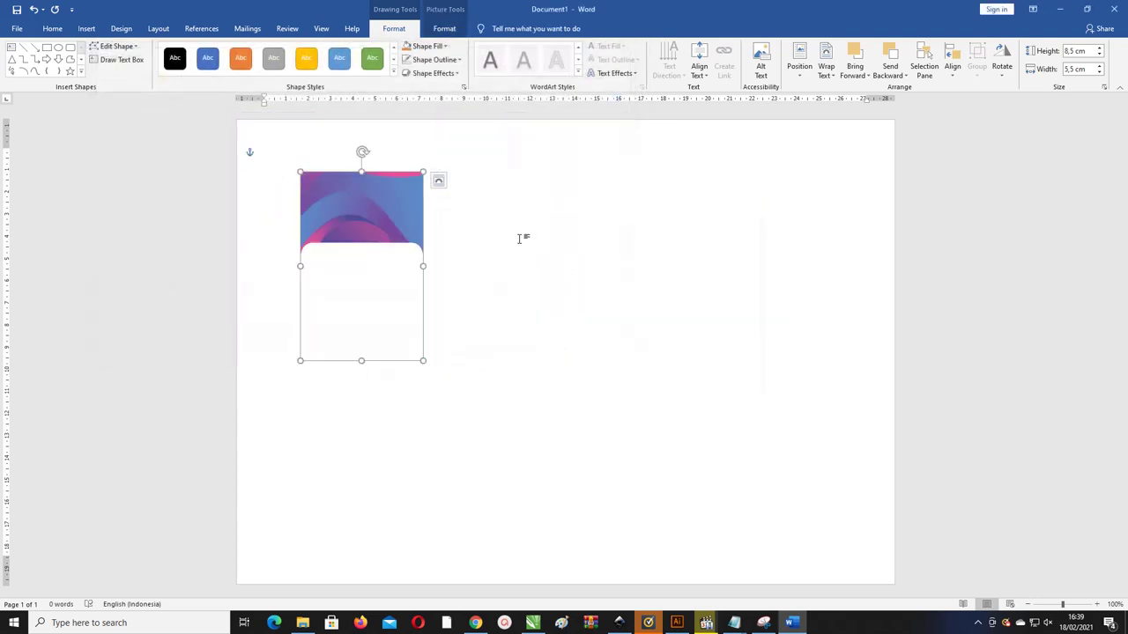
click(518, 236)
click(347, 217)
Step: Shift the wave picture slightly left on the page
ctrl+scroll(346, 214, up, 11)
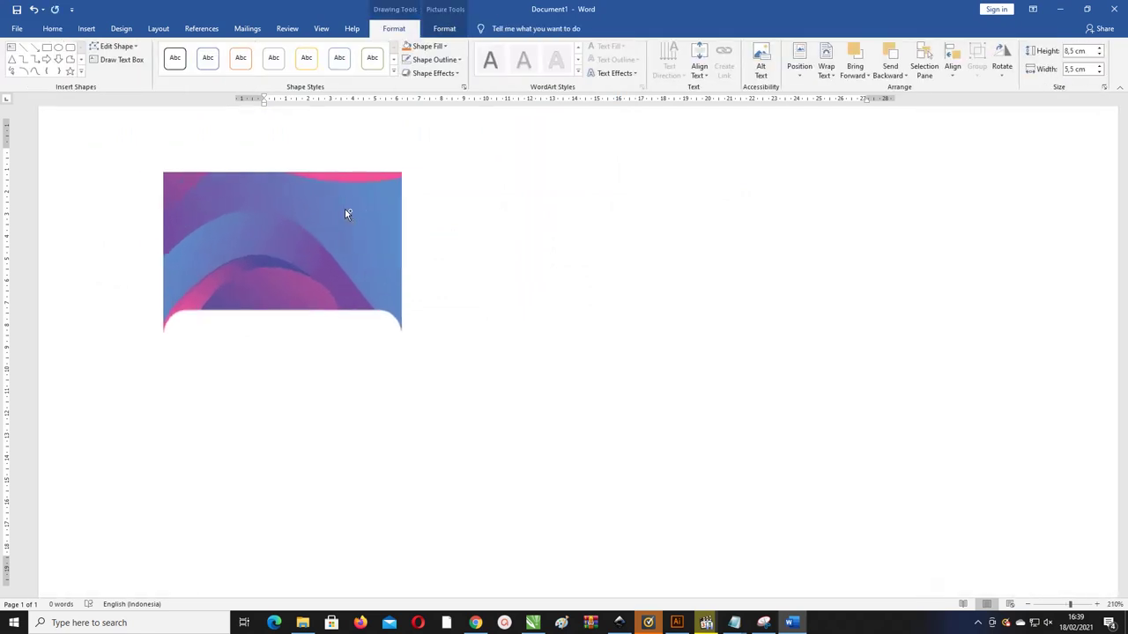
ctrl+scroll(346, 214, up, 20)
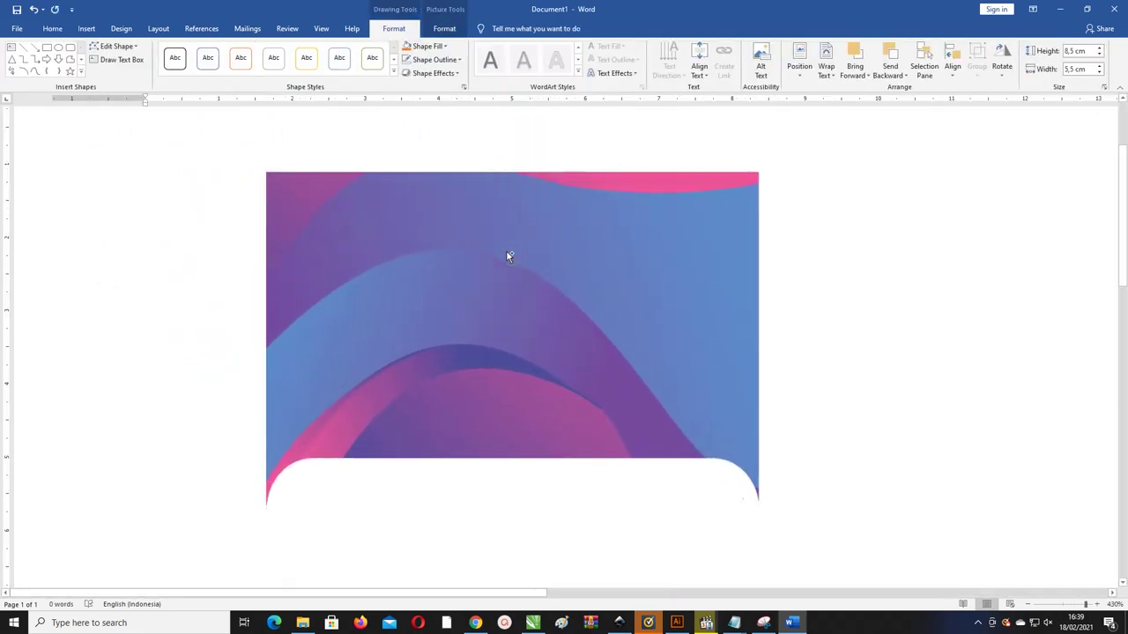
ctrl+scroll(508, 256, up, 5)
ctrl+scroll(508, 256, up, 2)
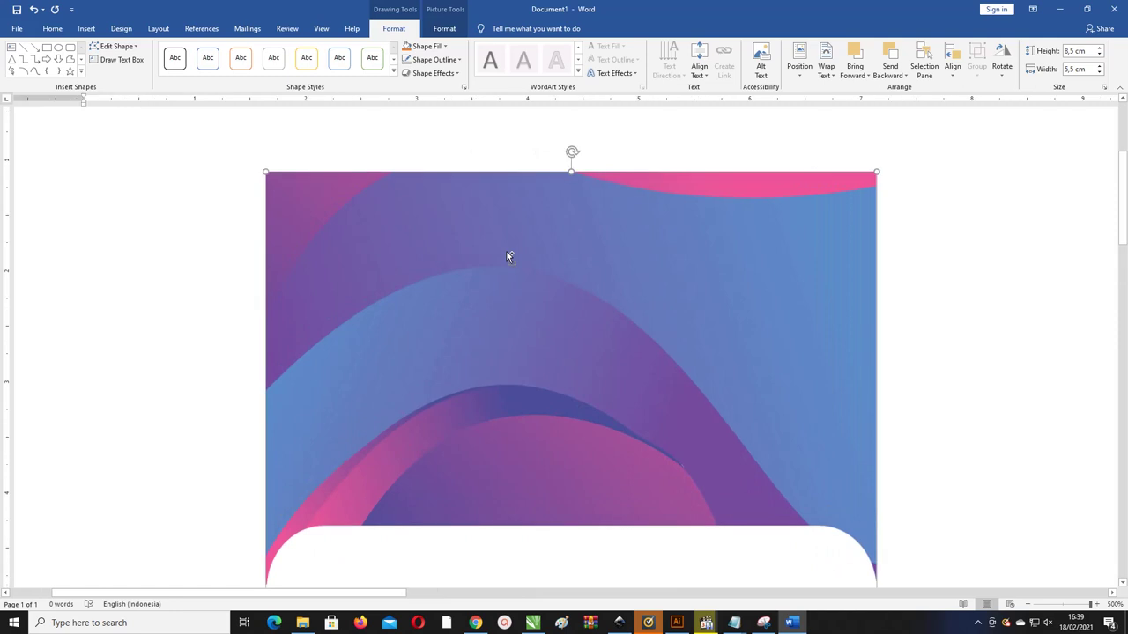
ctrl+scroll(508, 256, down, 5)
ctrl+scroll(509, 256, down, 10)
ctrl+scroll(508, 256, down, 7)
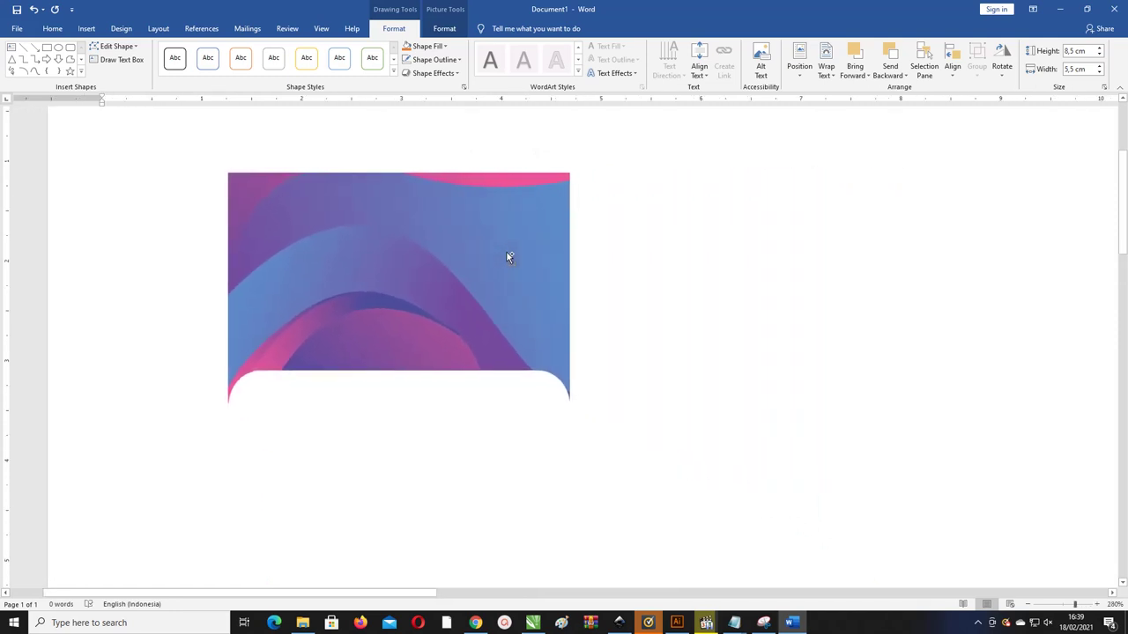
ctrl+scroll(509, 256, down, 12)
ctrl+scroll(438, 245, down, 7)
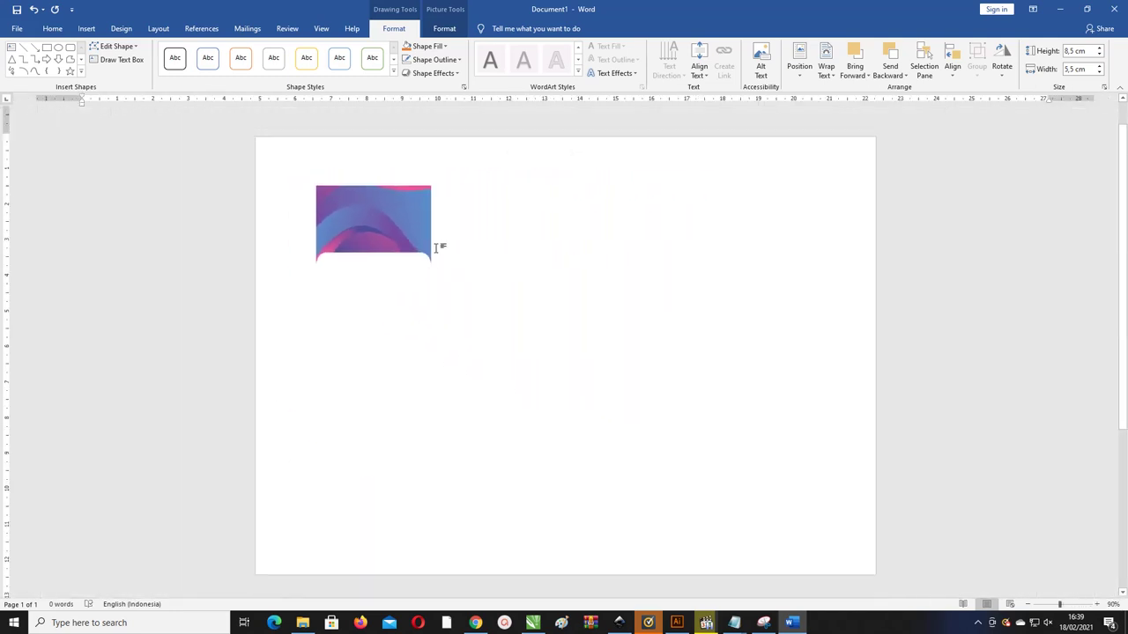
ctrl+scroll(438, 246, up, 1)
ctrl+scroll(499, 236, up, 3)
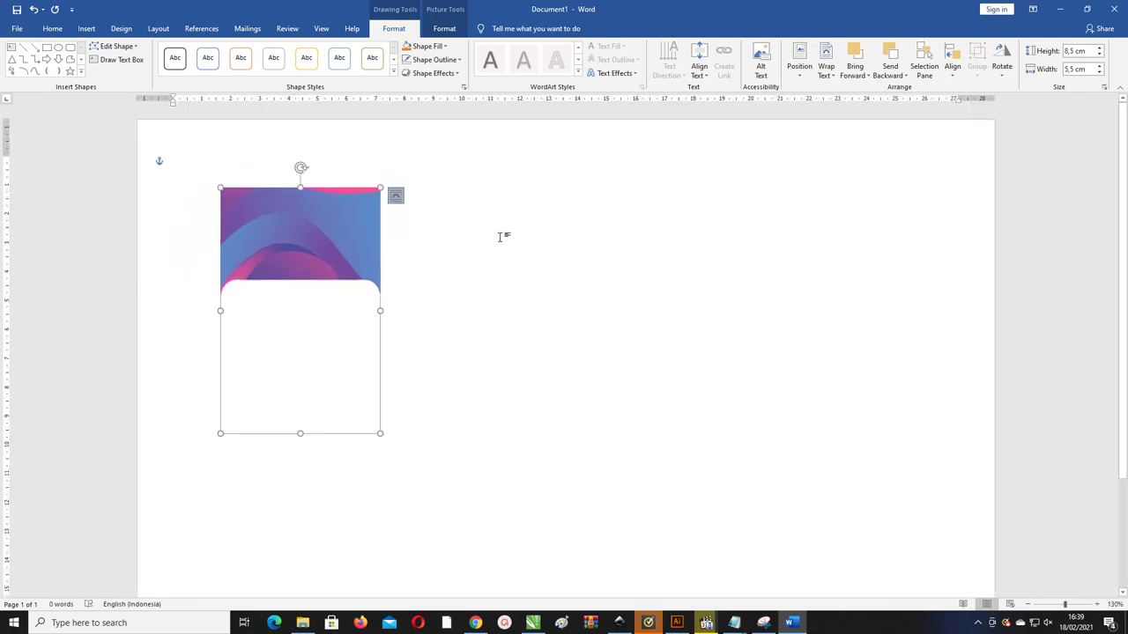
drag(313, 222, 285, 221)
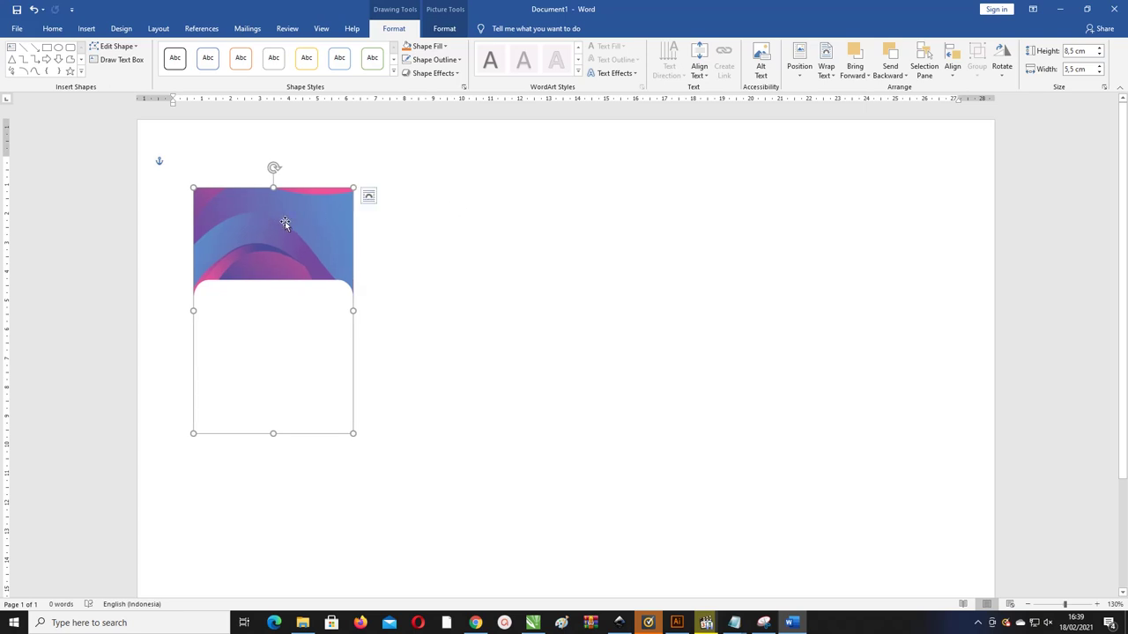
click(511, 156)
click(85, 28)
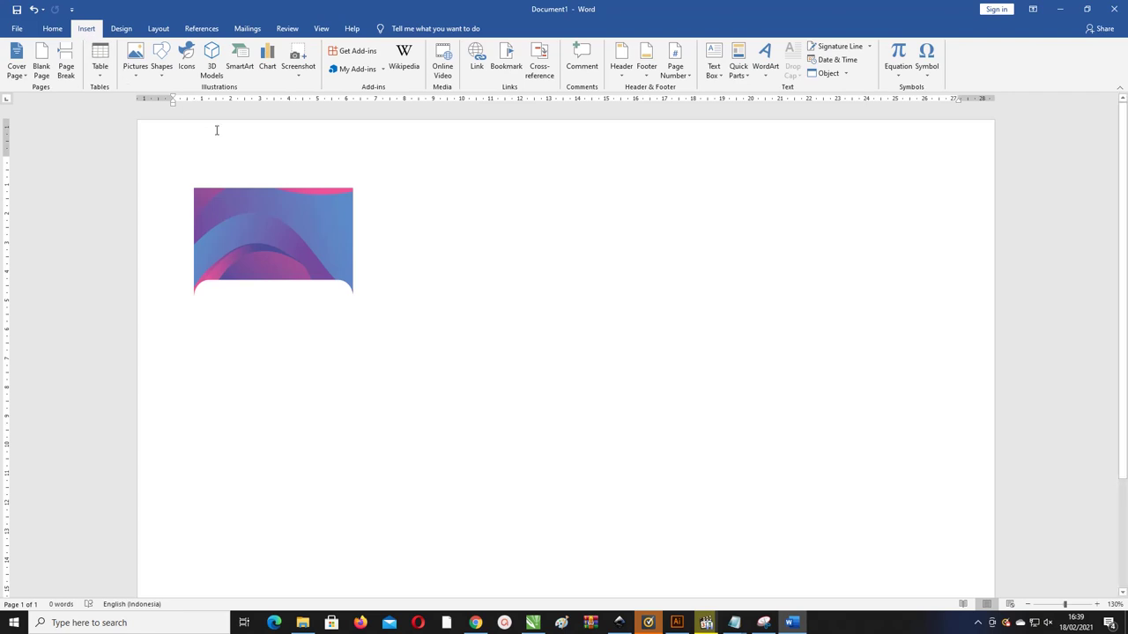
Step: Draw an oval circle beside the wave picture
click(246, 205)
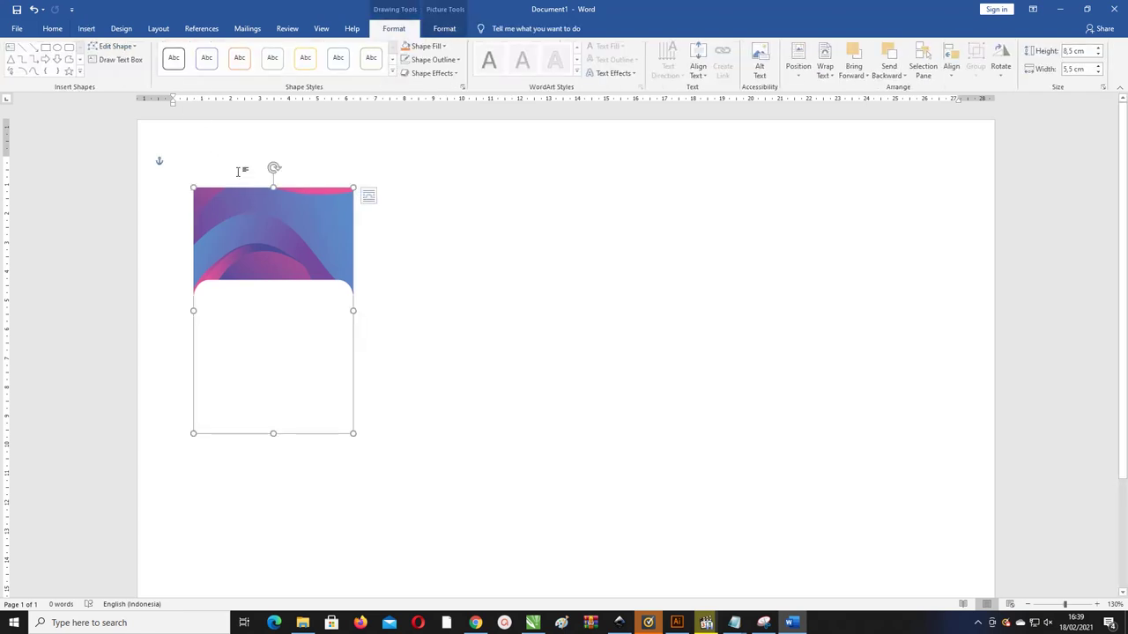
click(87, 30)
click(161, 64)
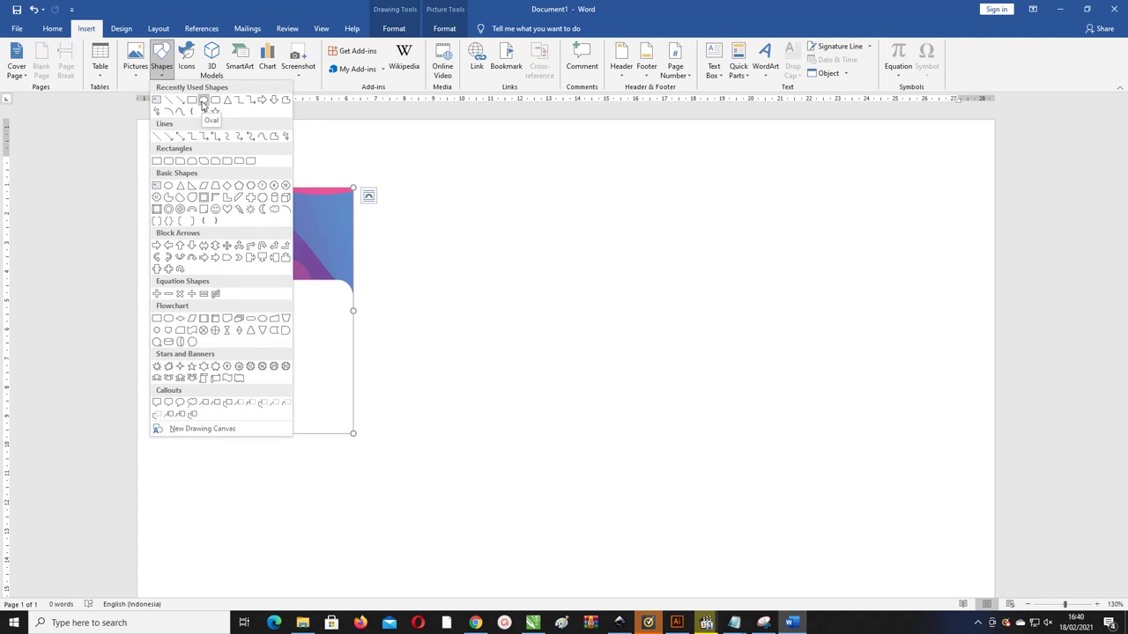
click(203, 102)
drag(460, 182, 506, 238)
drag(473, 159, 449, 211)
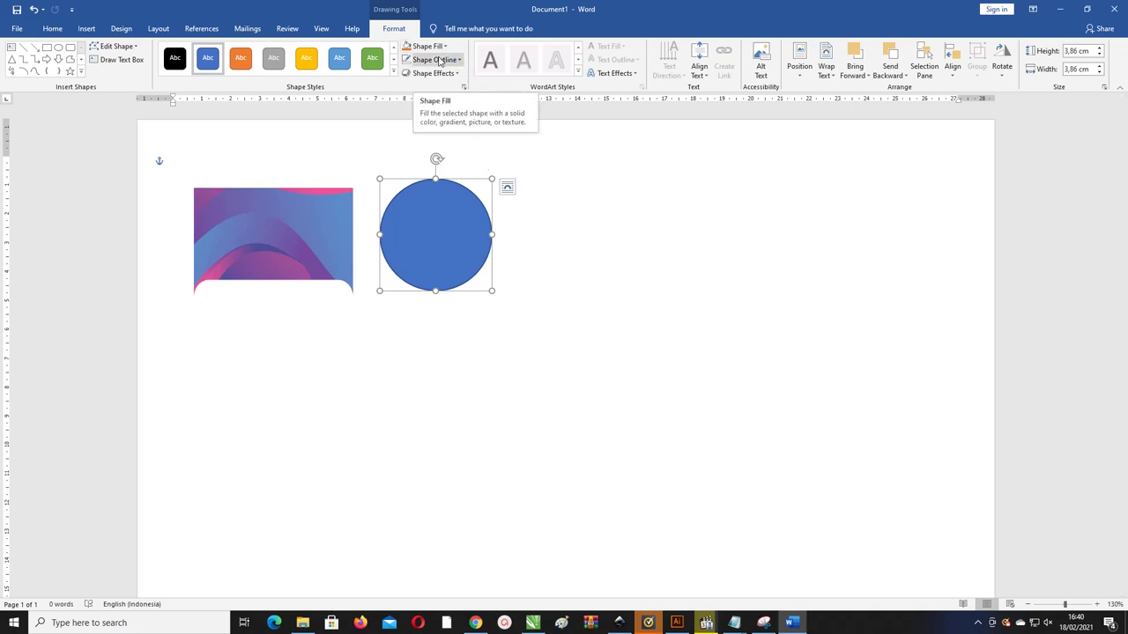
Step: Give the circle no fill and a 4½ pt outline
click(439, 47)
click(433, 150)
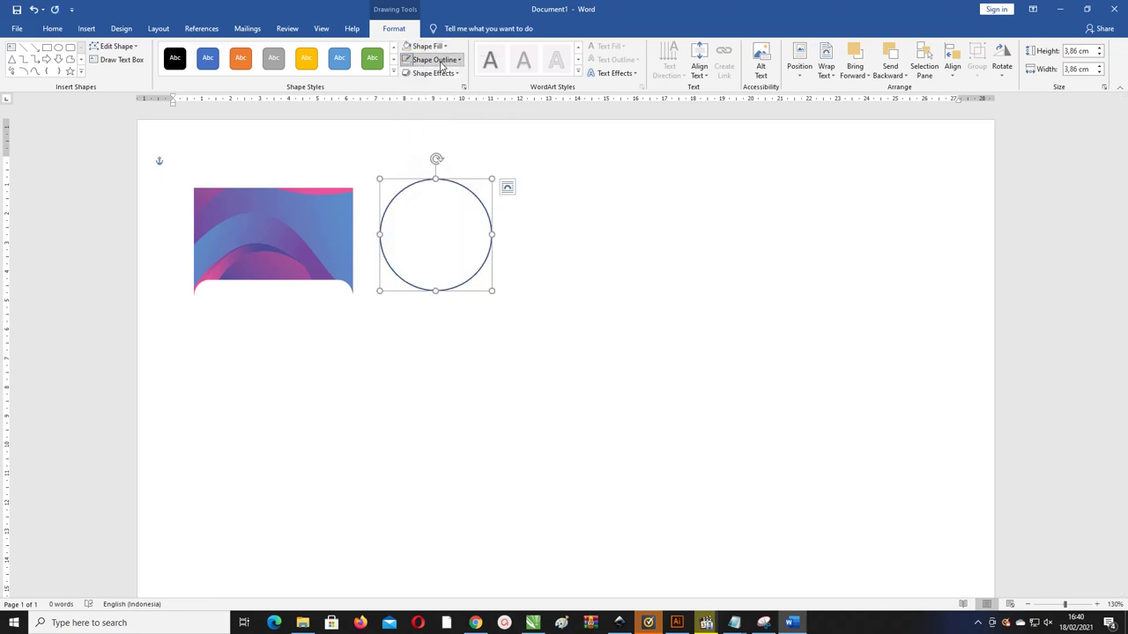
click(441, 65)
mouse_move(431, 192)
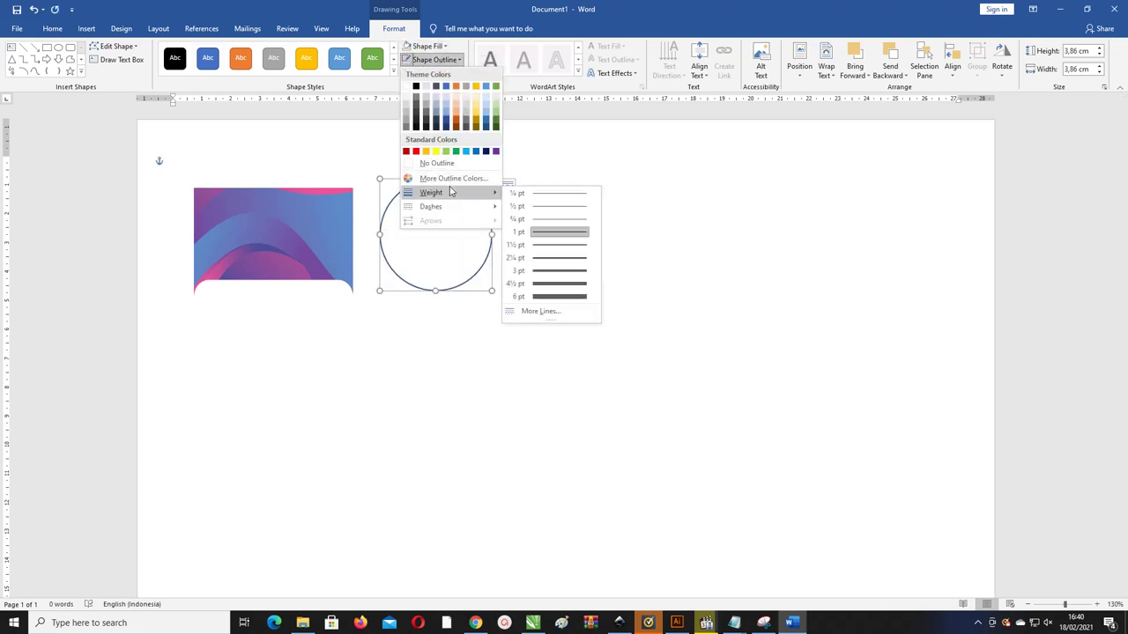
click(560, 285)
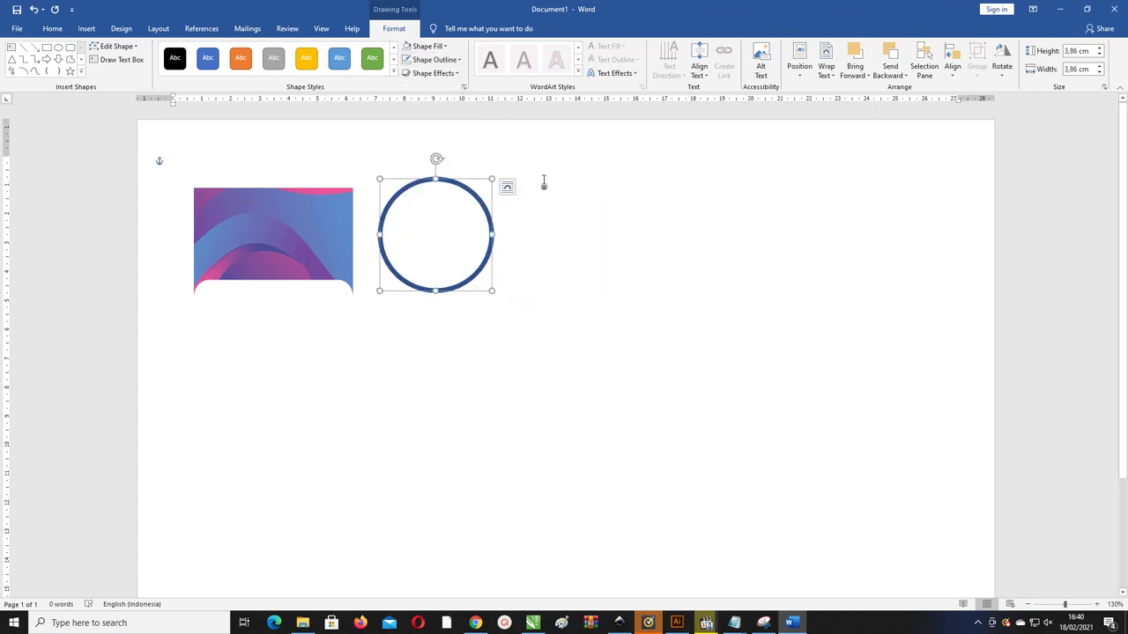
Step: Shrink the circle to about 2,85 cm and bring up the More Gradients settings
drag(491, 179, 339, 255)
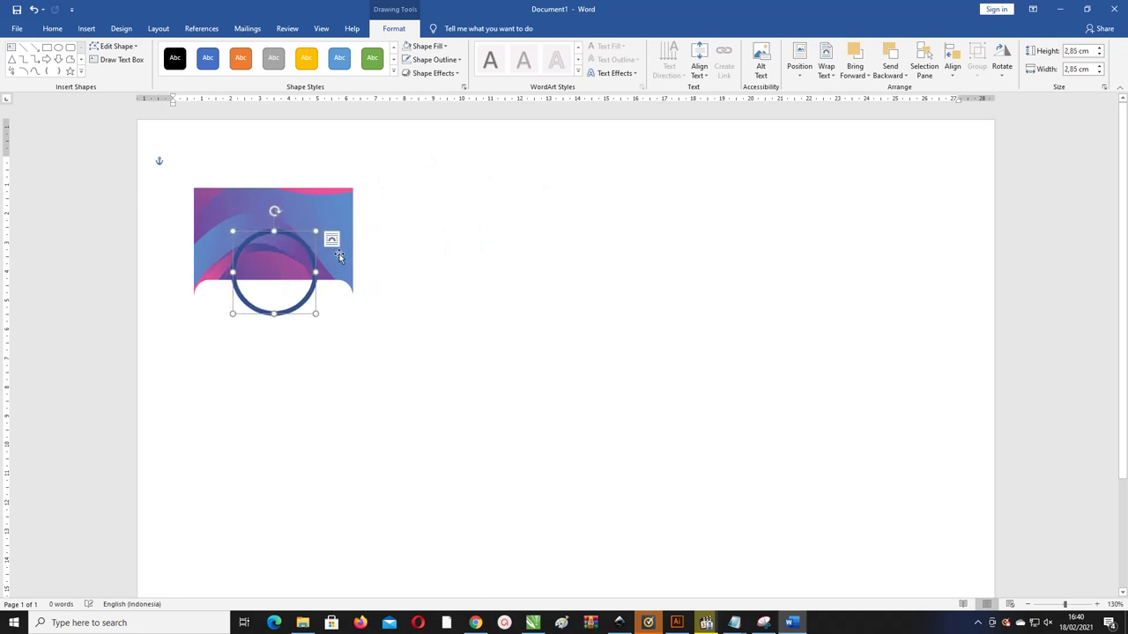
click(365, 256)
click(304, 244)
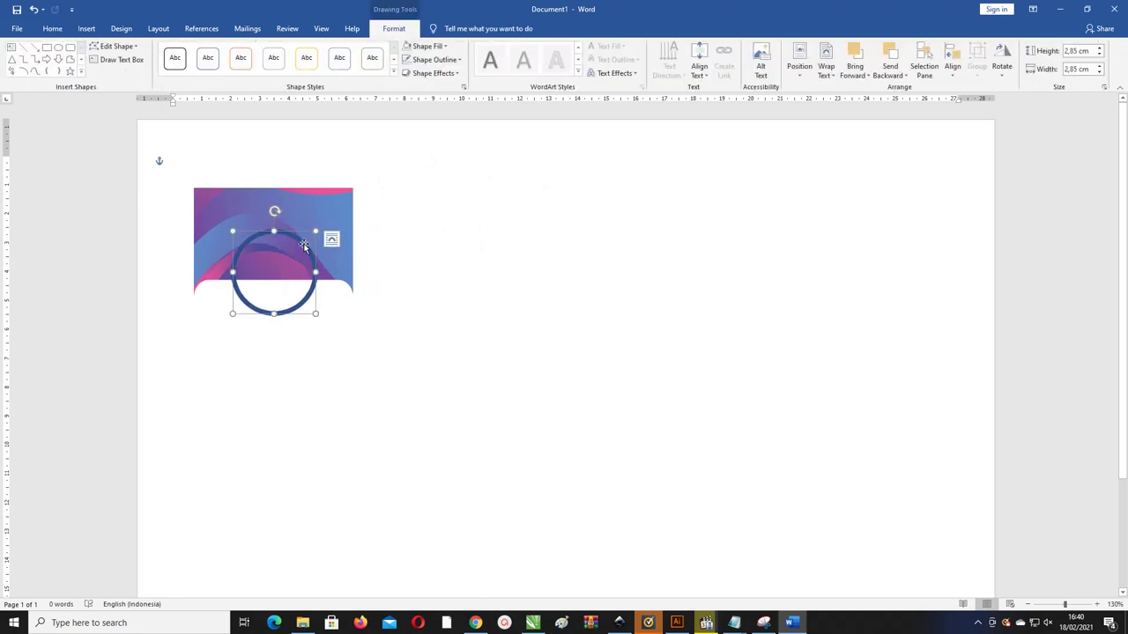
click(432, 59)
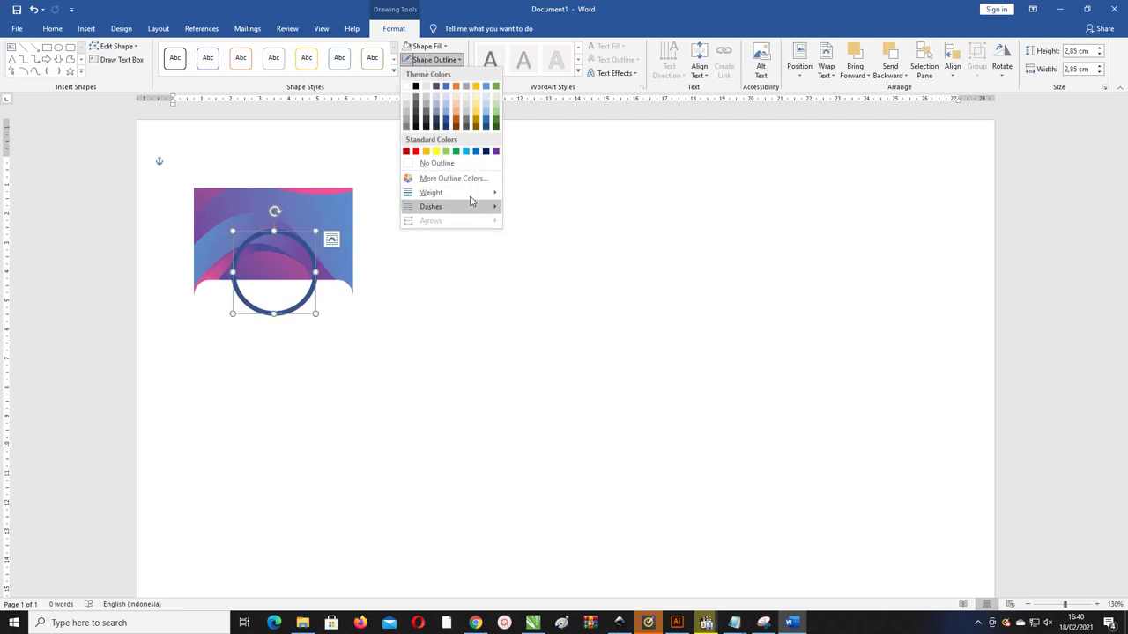
mouse_move(470, 207)
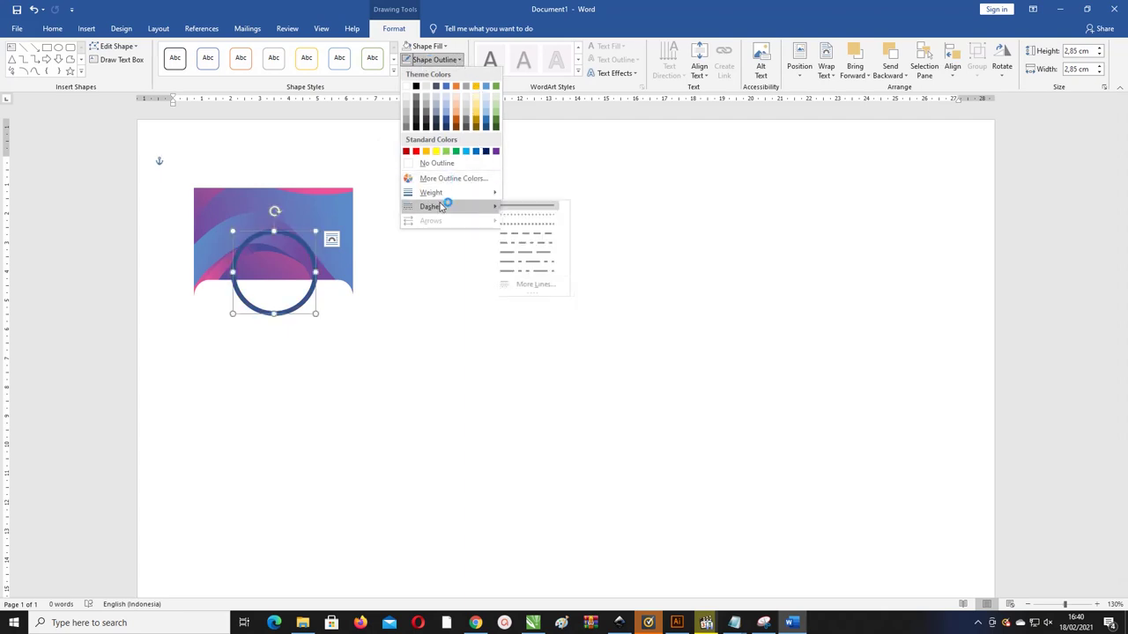
click(432, 59)
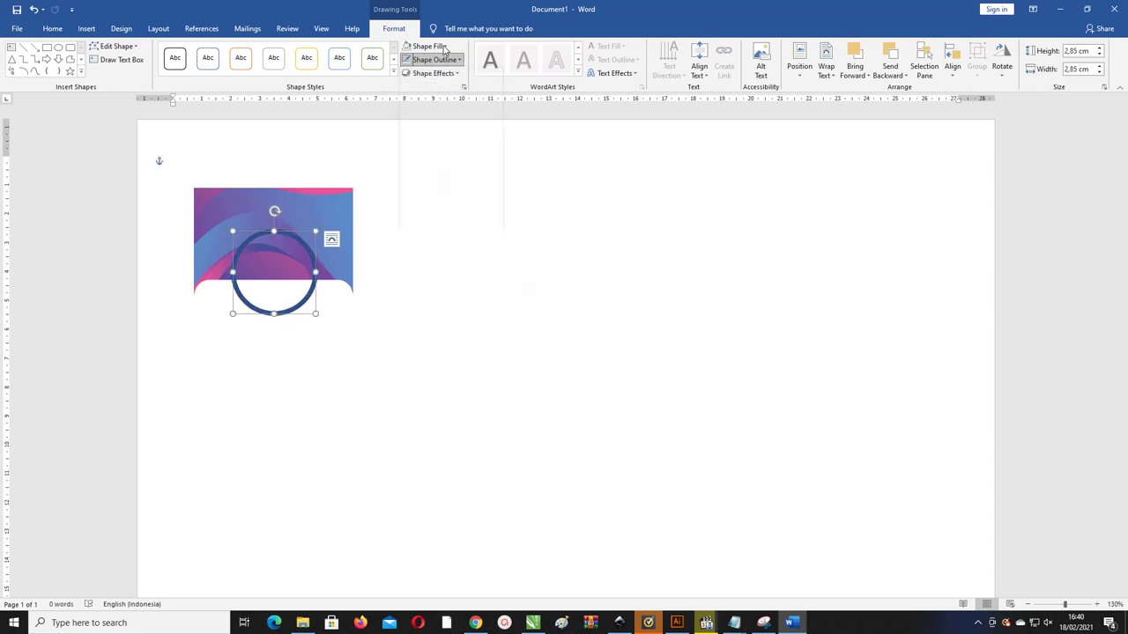
click(427, 46)
mouse_move(442, 193)
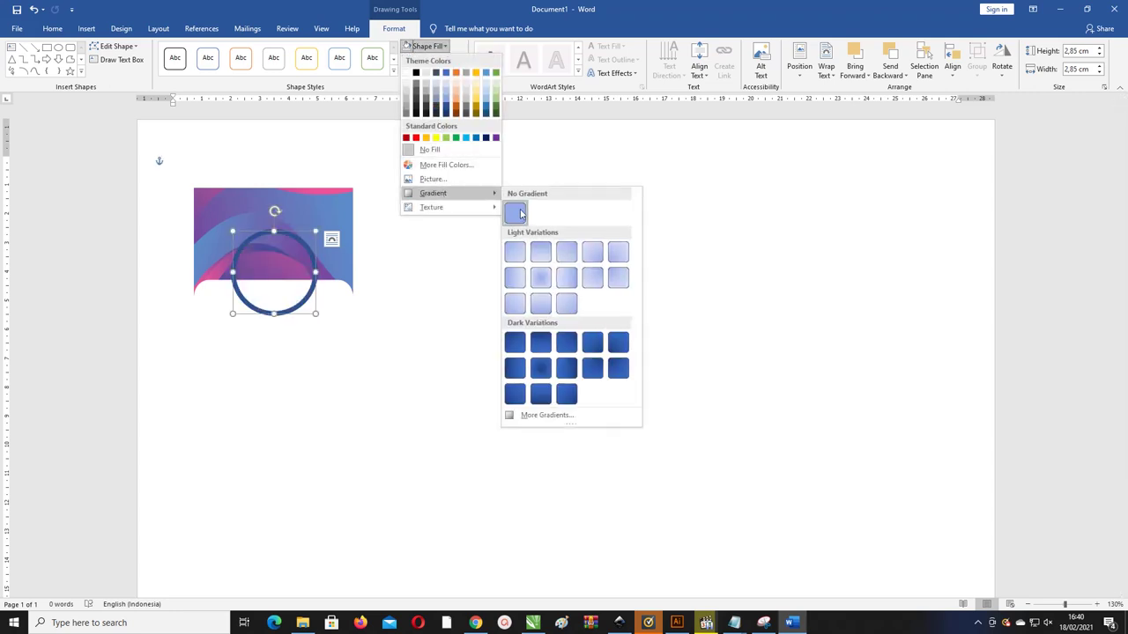
click(556, 415)
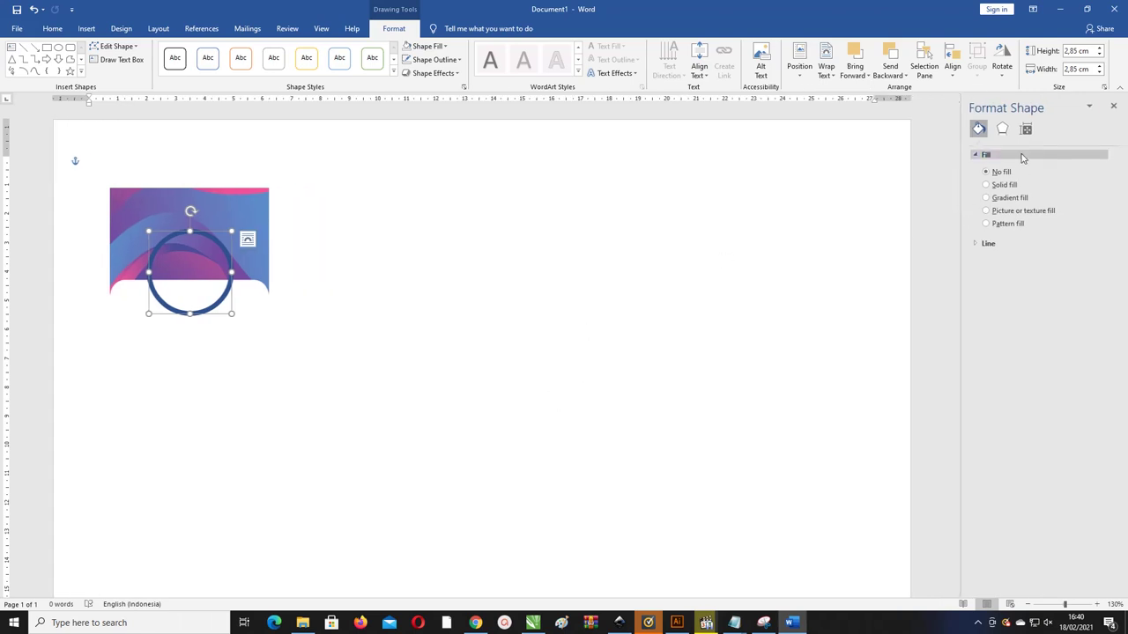
Step: Give the circle a solid white fill
click(980, 243)
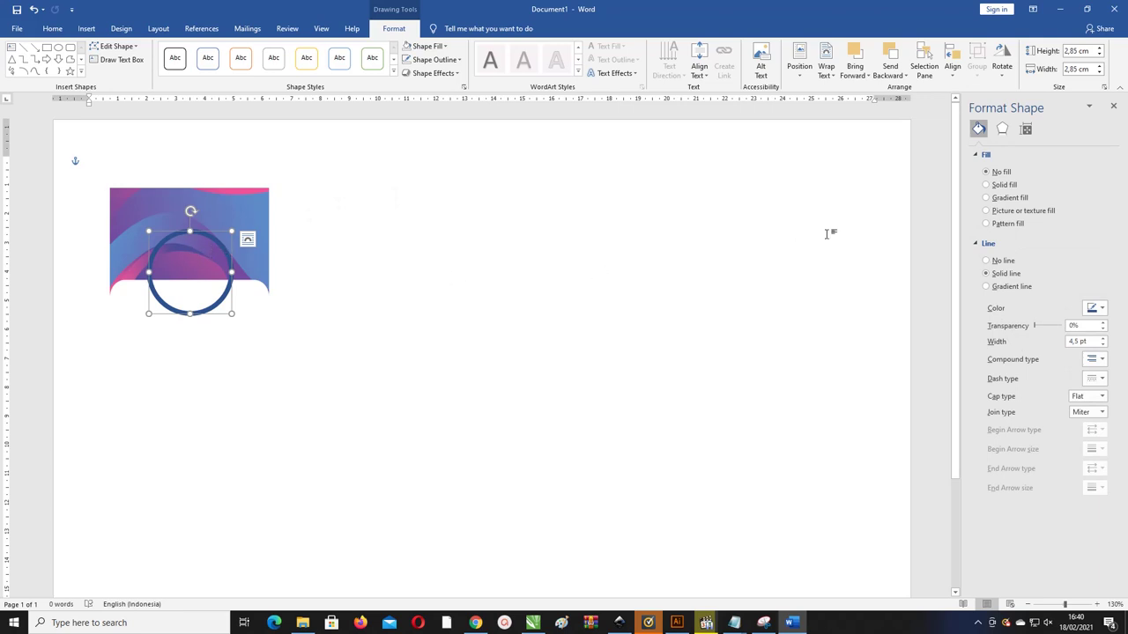
click(988, 185)
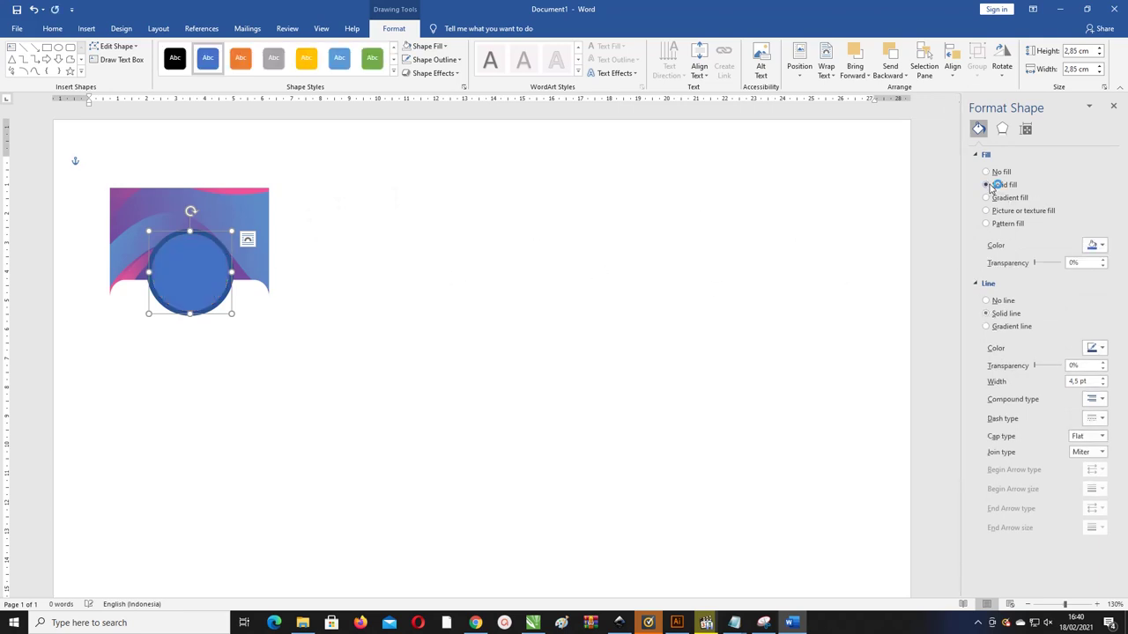
click(1097, 246)
click(1031, 274)
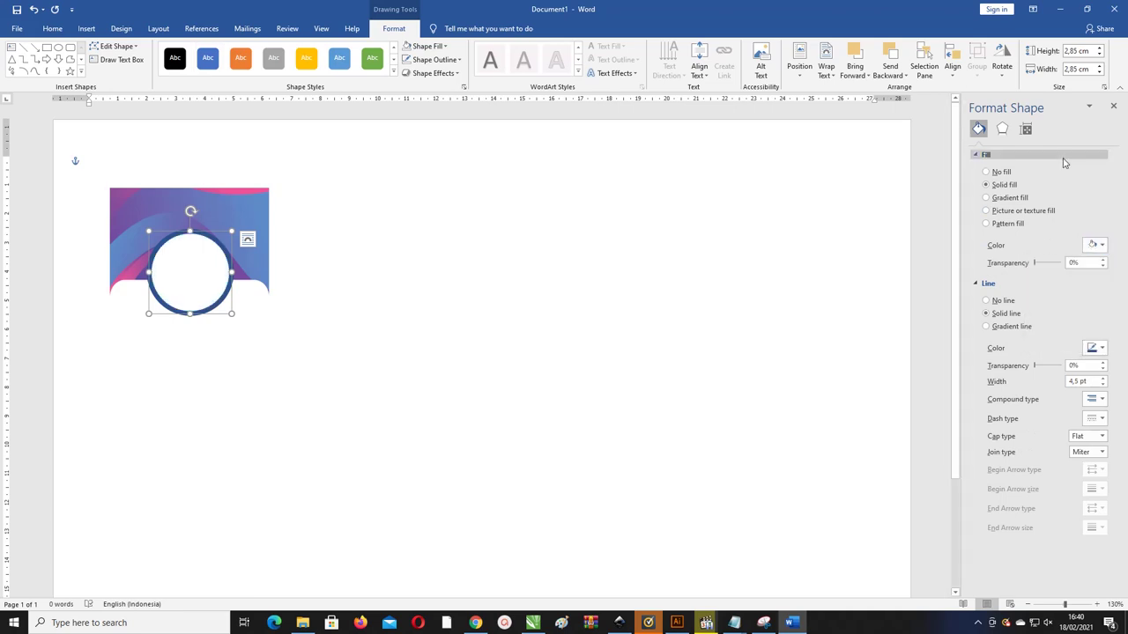
click(993, 155)
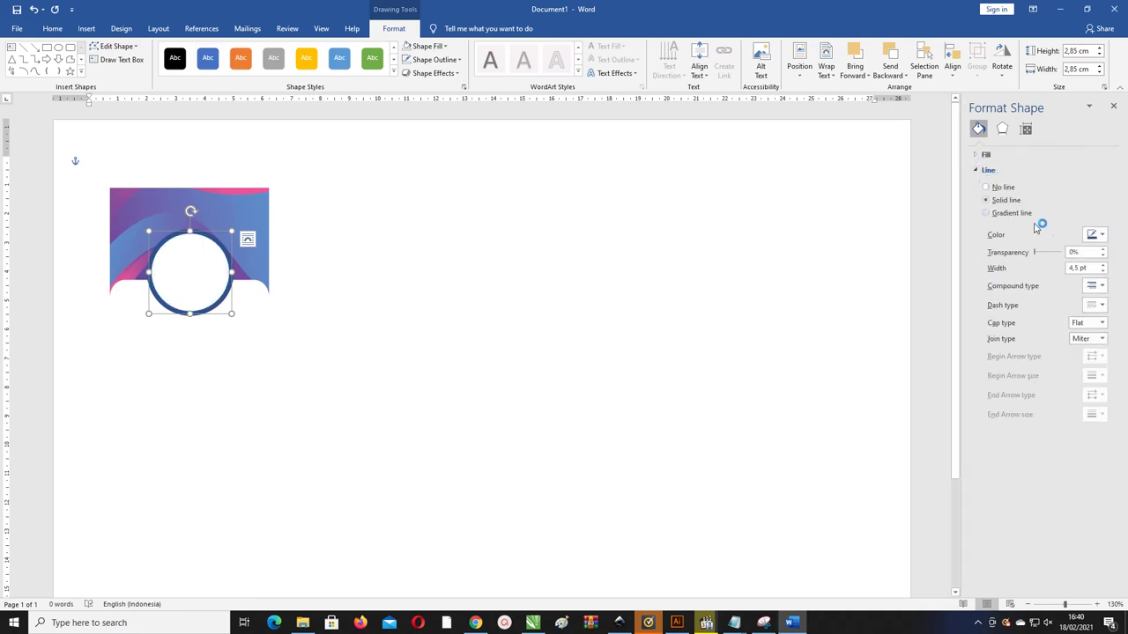
Step: Make the outline a two-stop gradient line with a purple stop at 100%
click(988, 213)
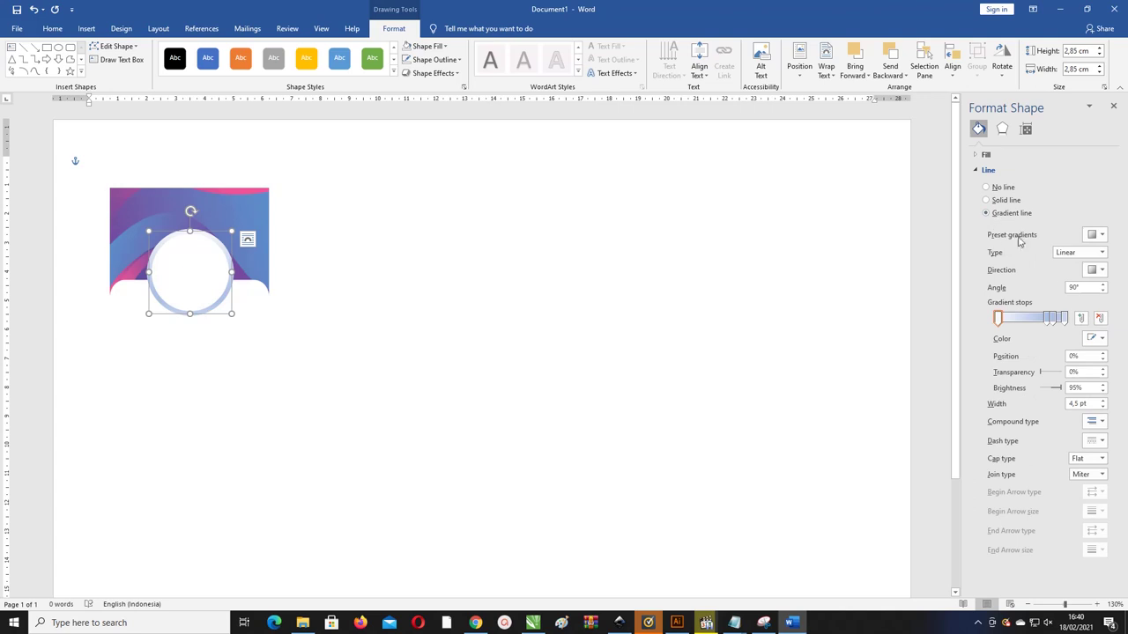
click(1100, 271)
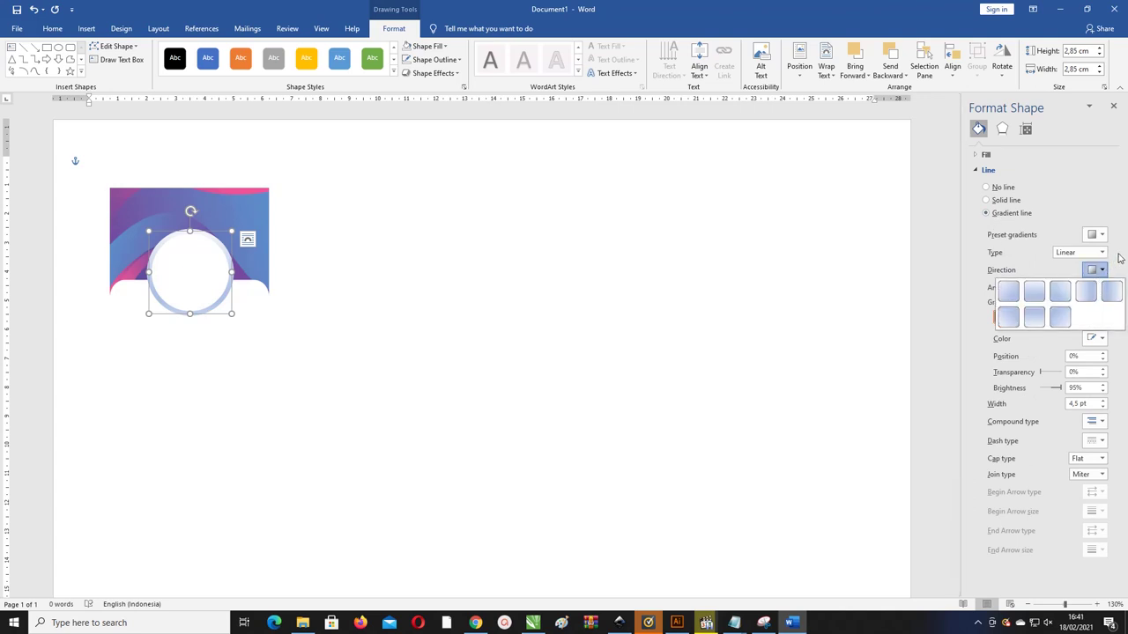
click(1119, 258)
click(1102, 271)
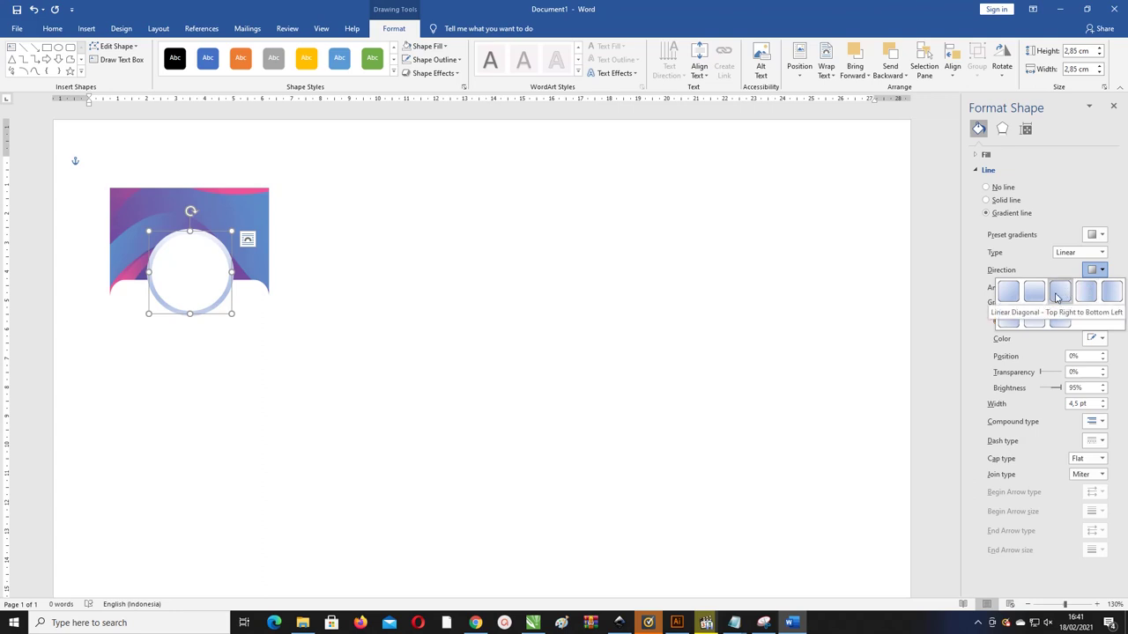
click(1089, 291)
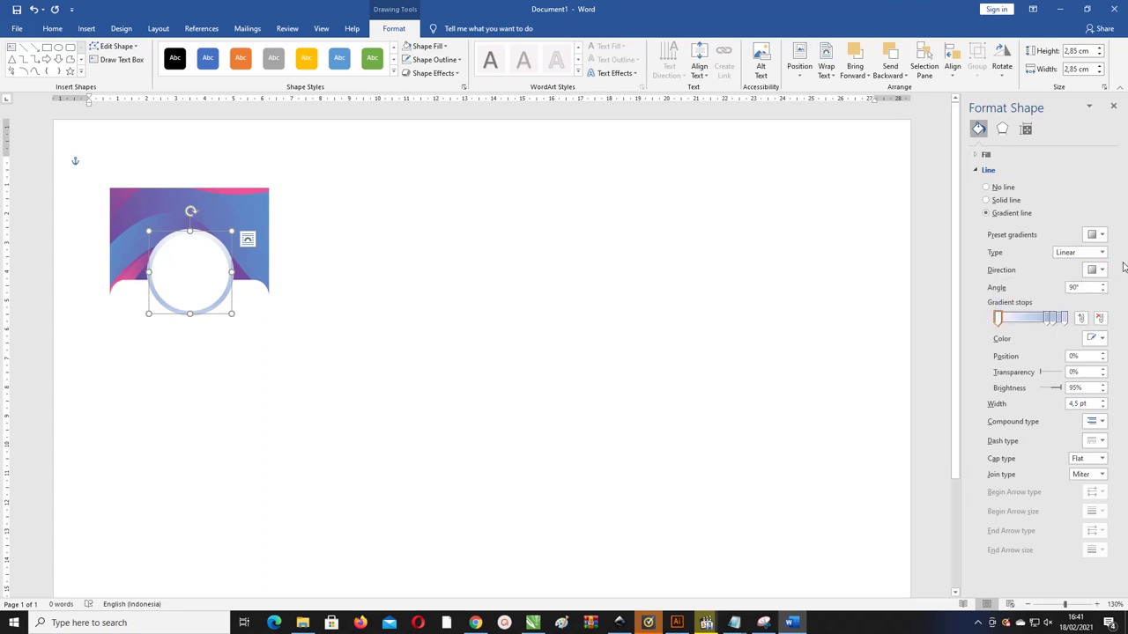
click(1048, 319)
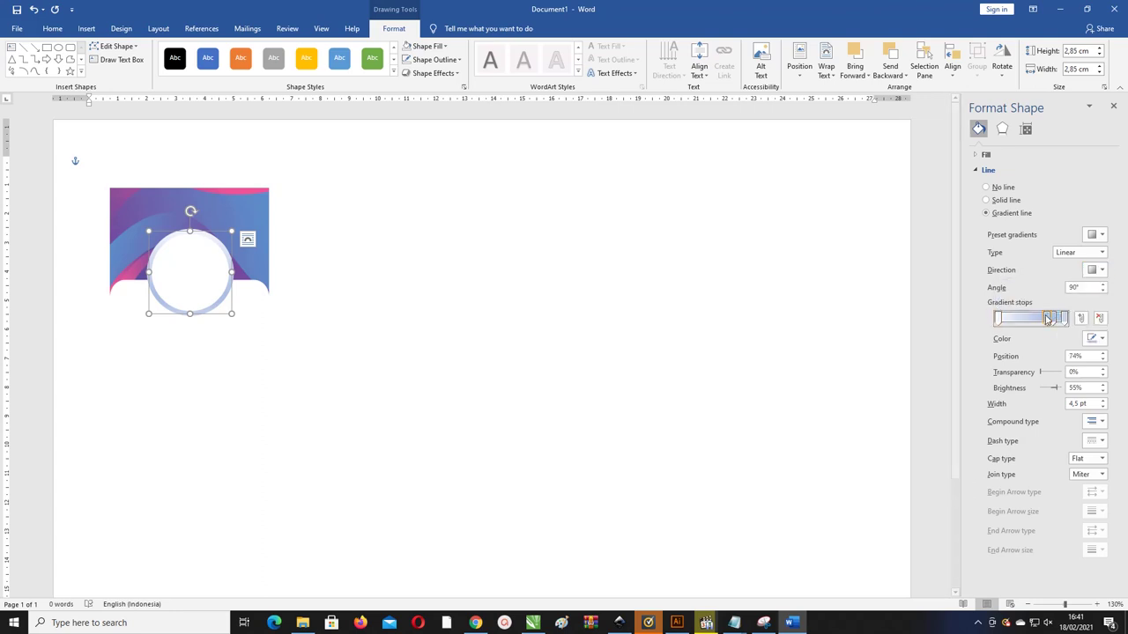
click(1099, 320)
drag(1057, 323, 1045, 320)
click(1099, 339)
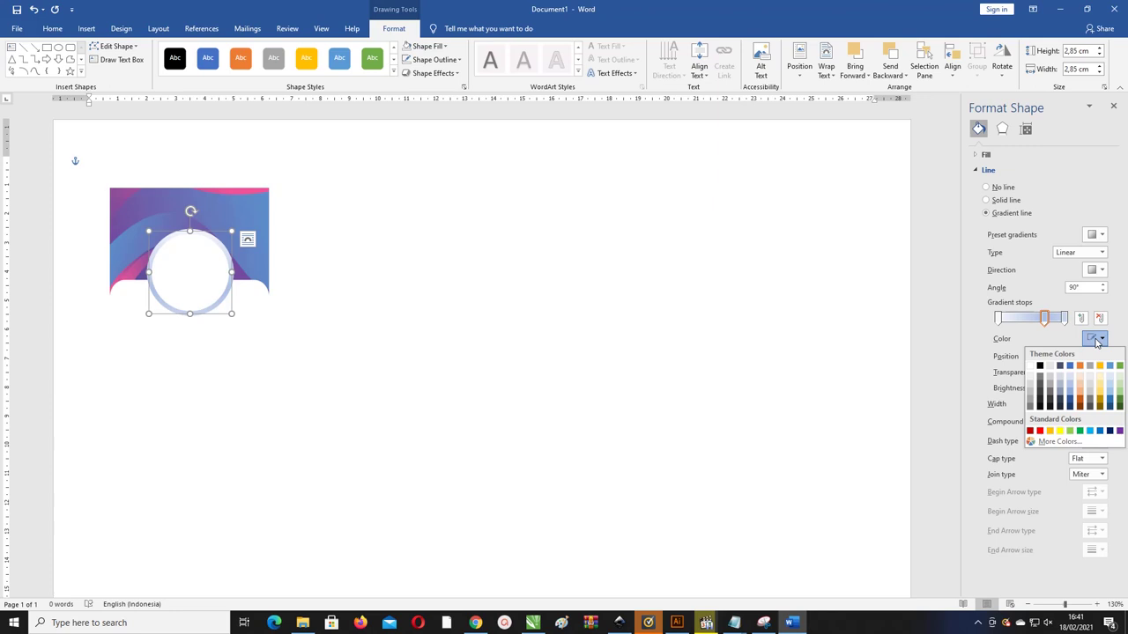
click(1118, 430)
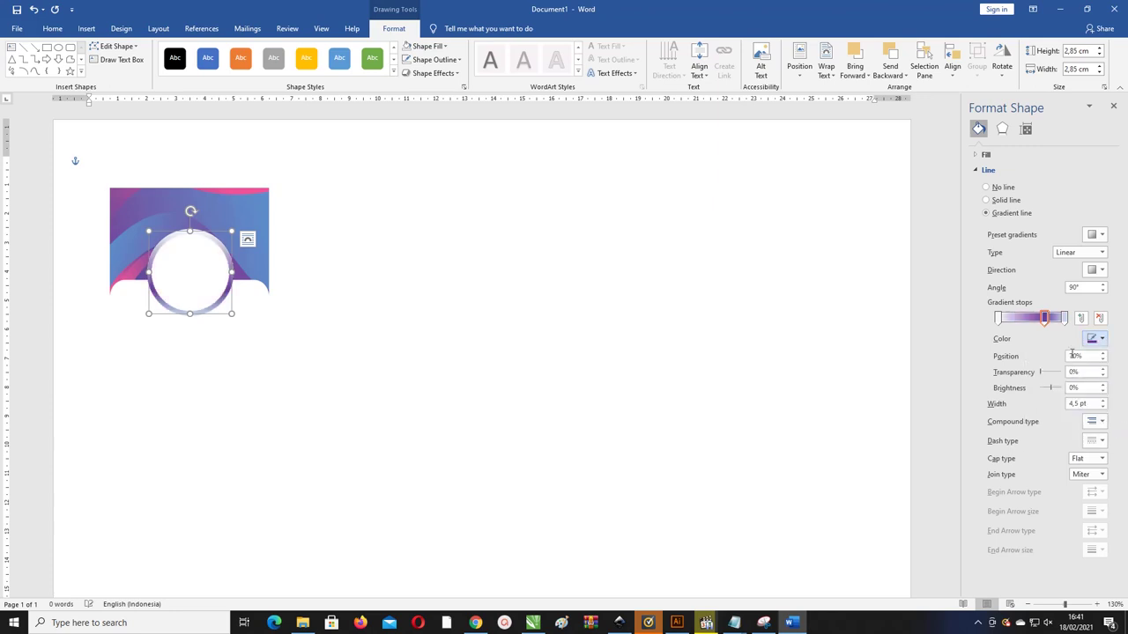
click(1066, 319)
click(1099, 319)
drag(1045, 319, 1065, 319)
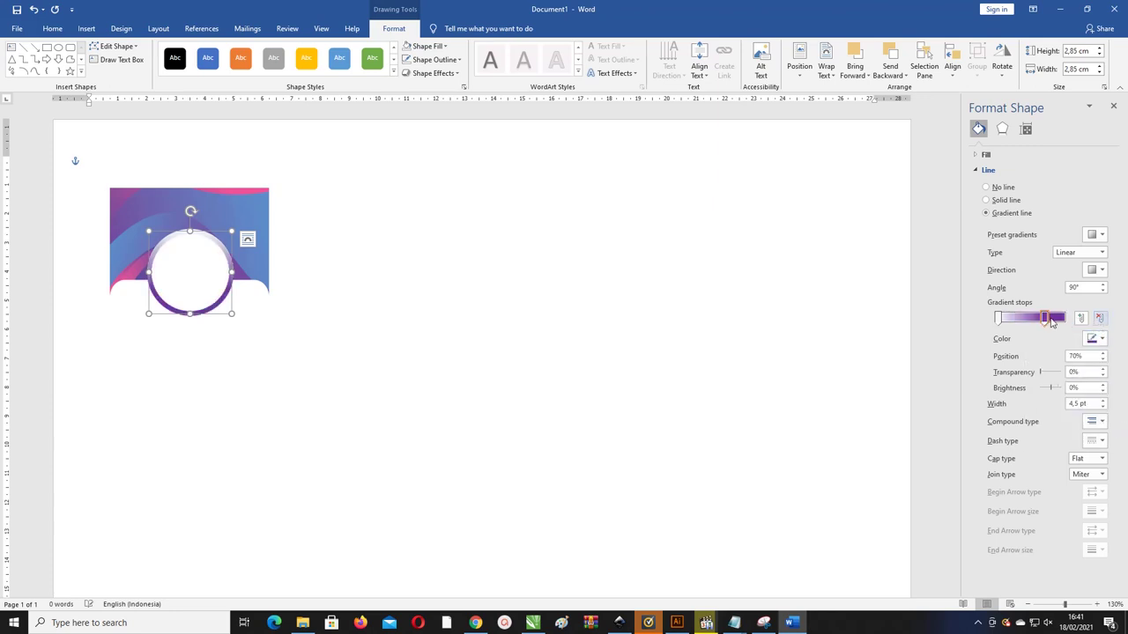
Step: Set the left gradient stop to dark navy blue (#002060)
click(998, 319)
click(1095, 338)
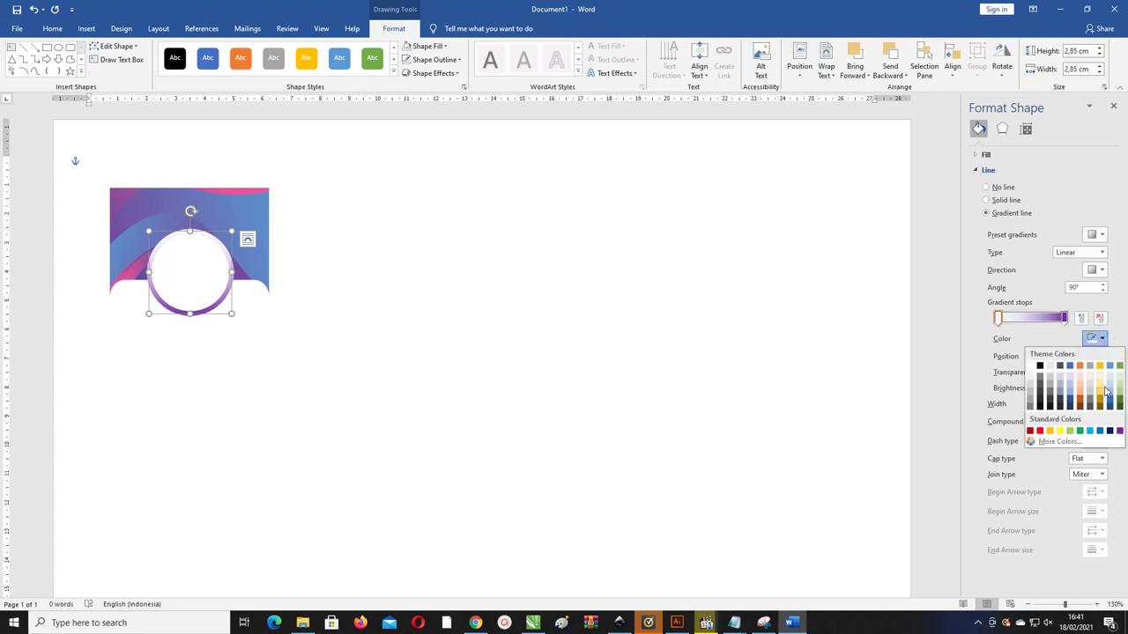
click(1071, 405)
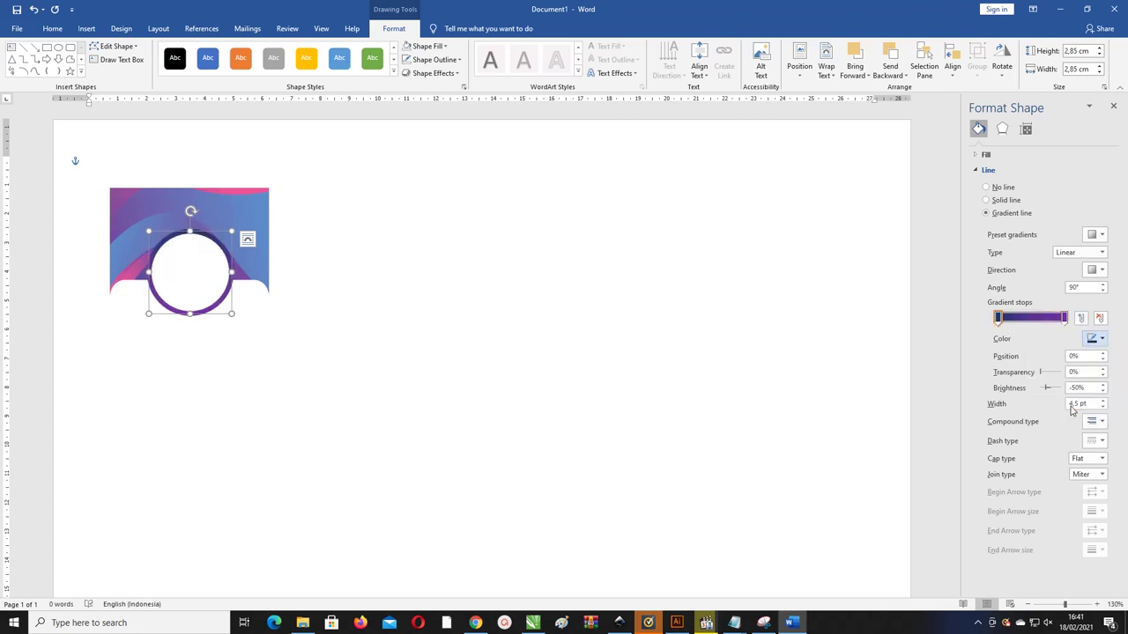
click(1095, 340)
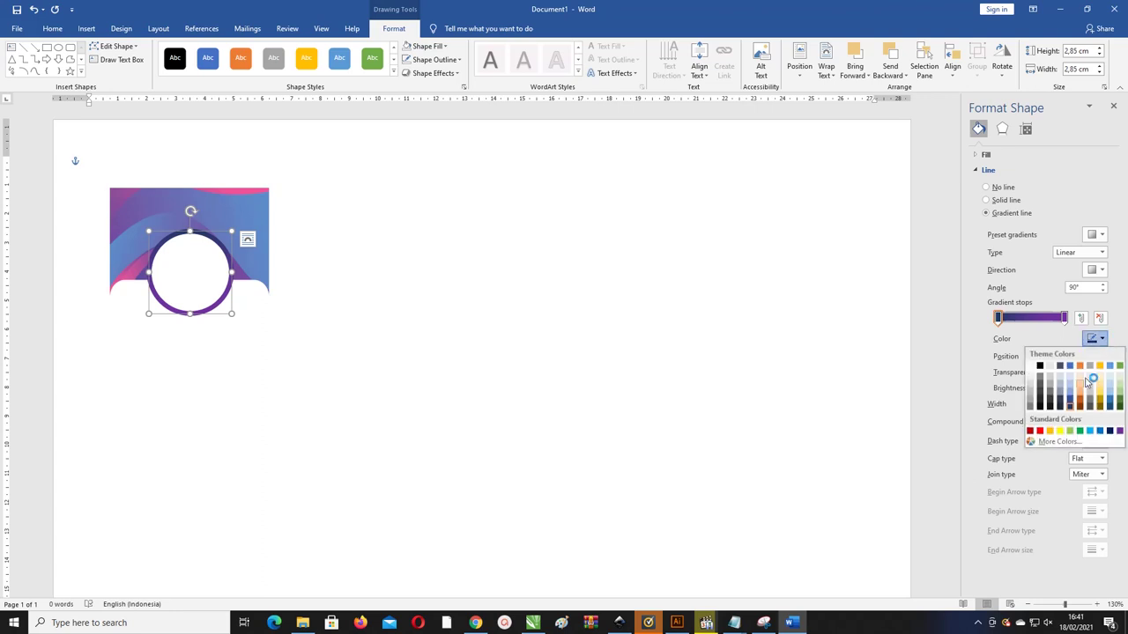
click(1109, 431)
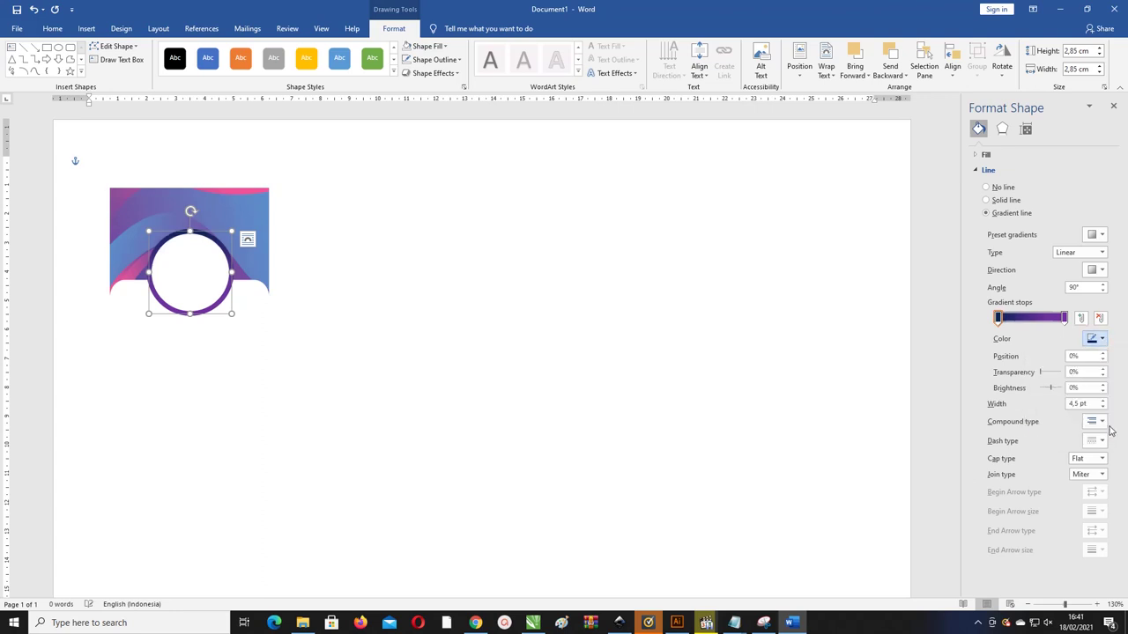
click(1097, 340)
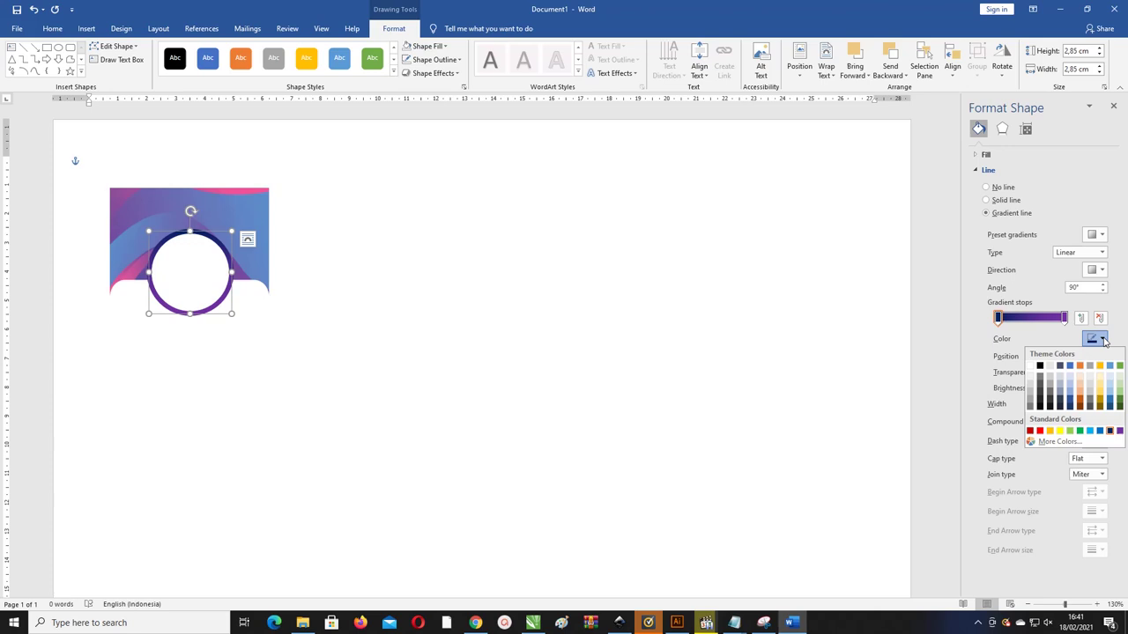
click(1085, 446)
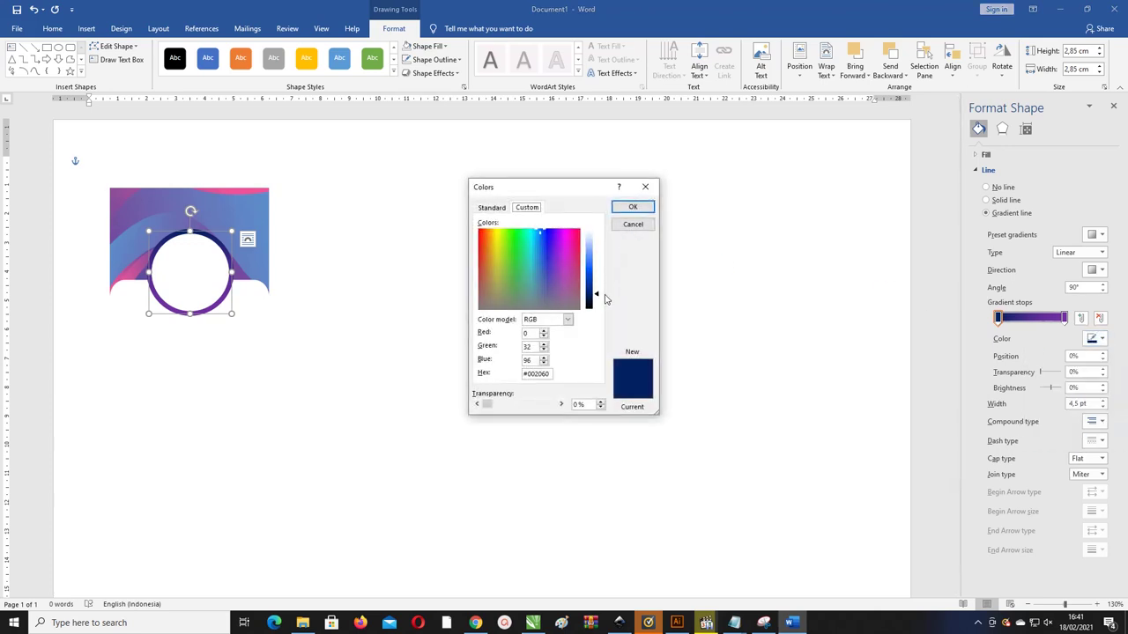
Step: Change the left gradient stop to a brighter custom blue
drag(545, 232, 535, 229)
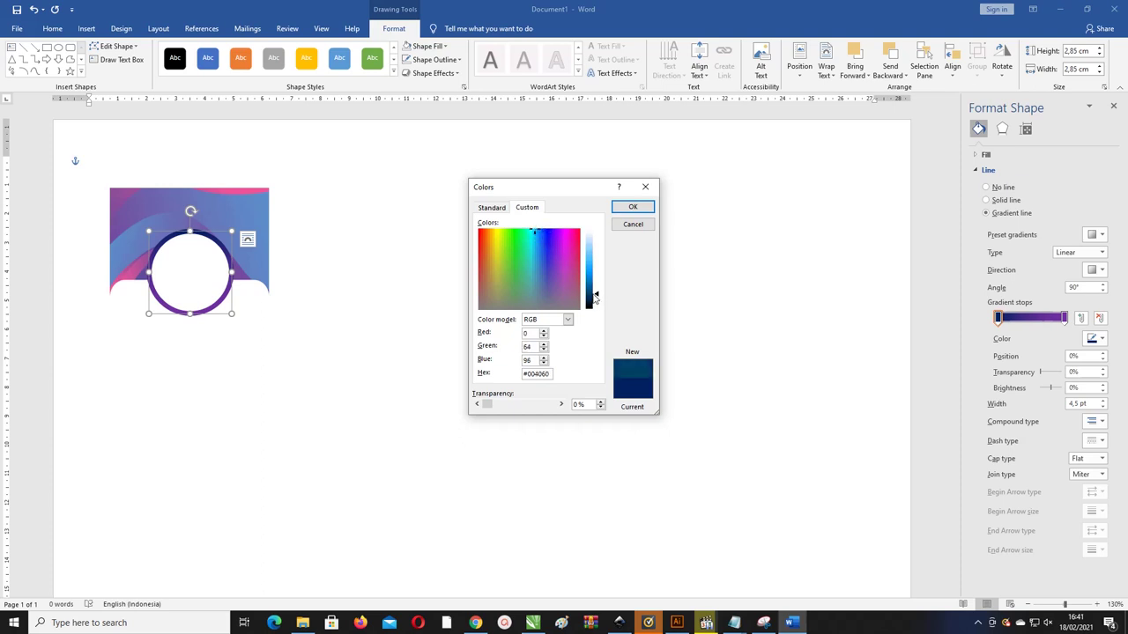
drag(595, 297, 599, 287)
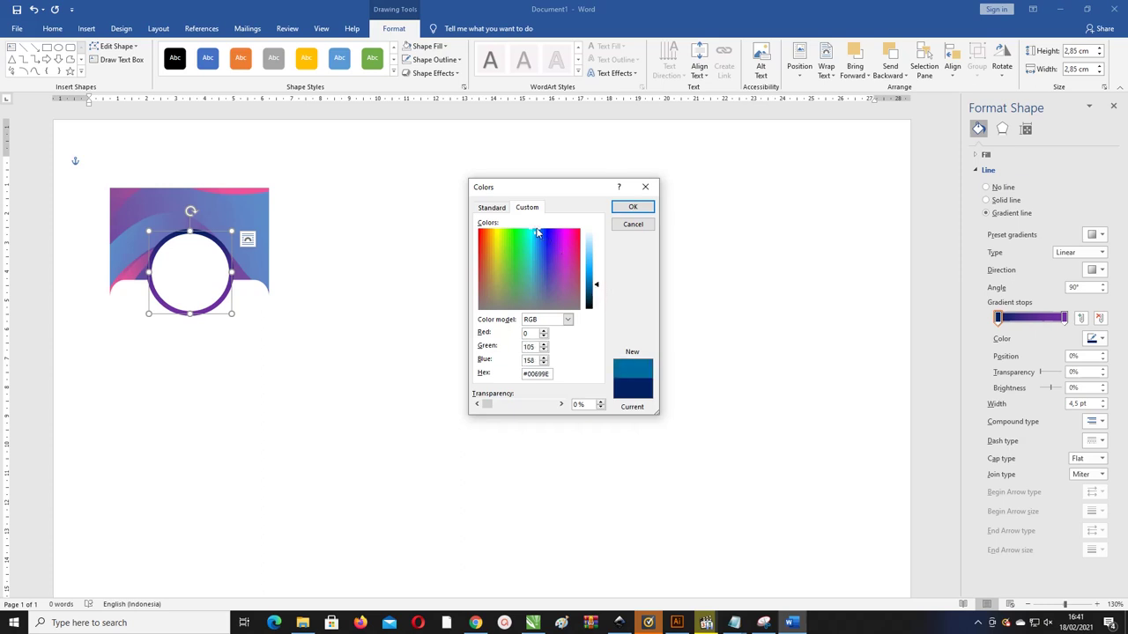
drag(536, 232, 536, 230)
click(624, 209)
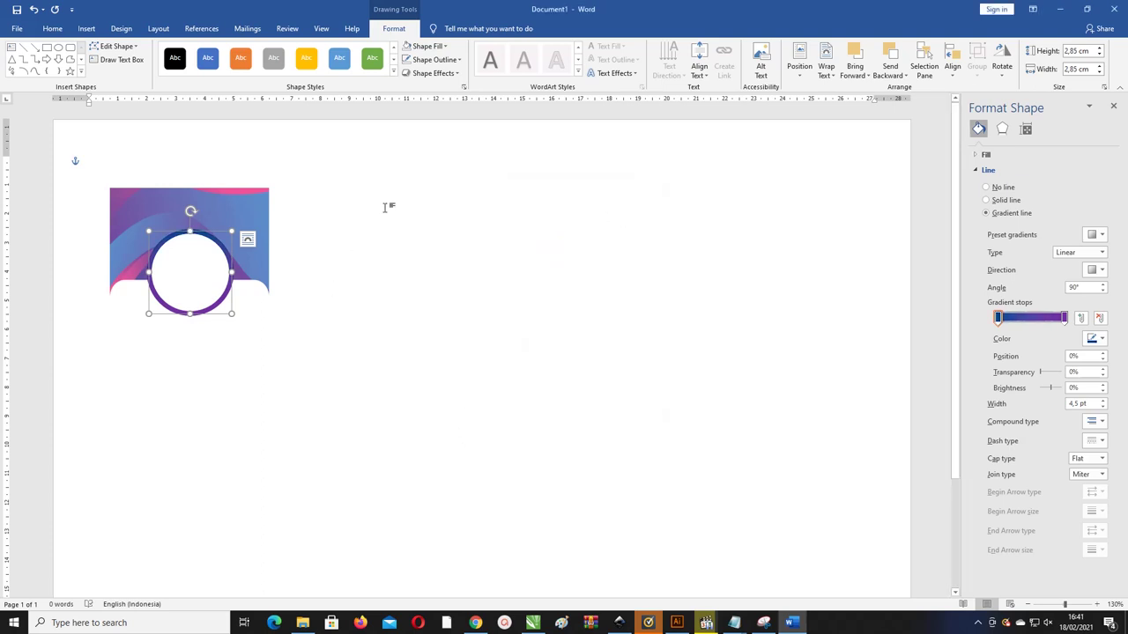
Step: Angle the ring's gradient diagonally at 135°
click(1096, 270)
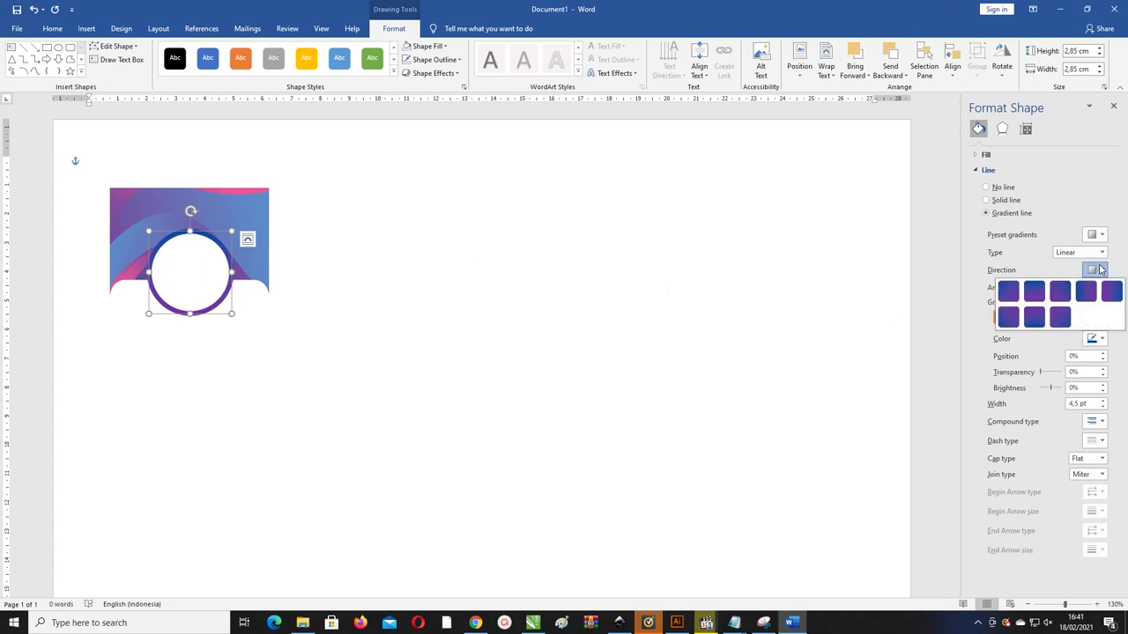
click(1062, 298)
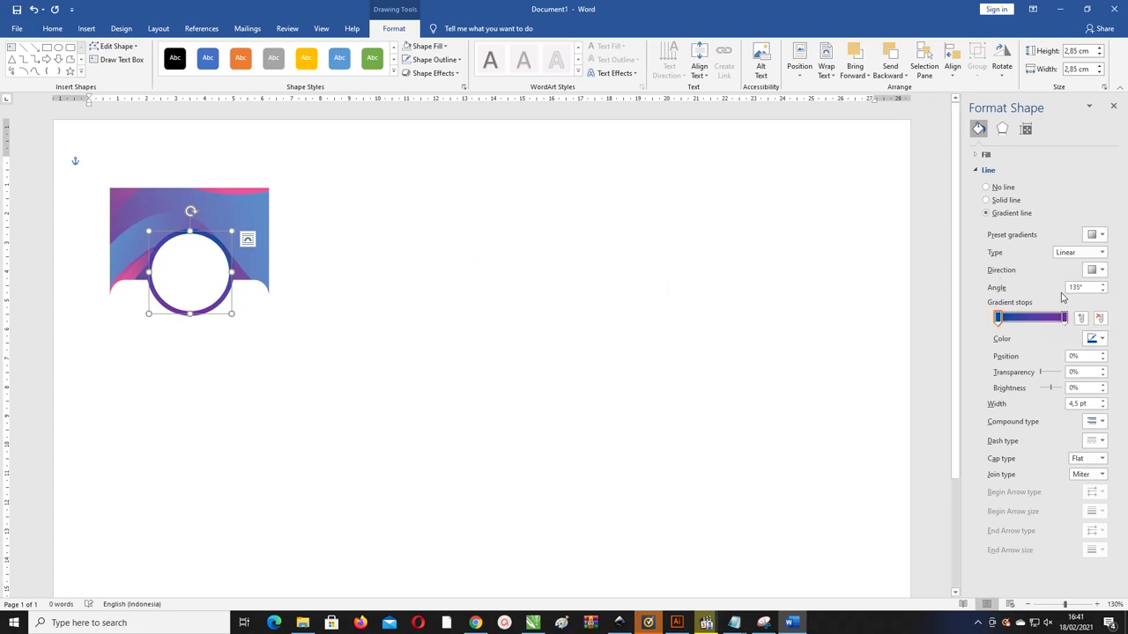
click(481, 269)
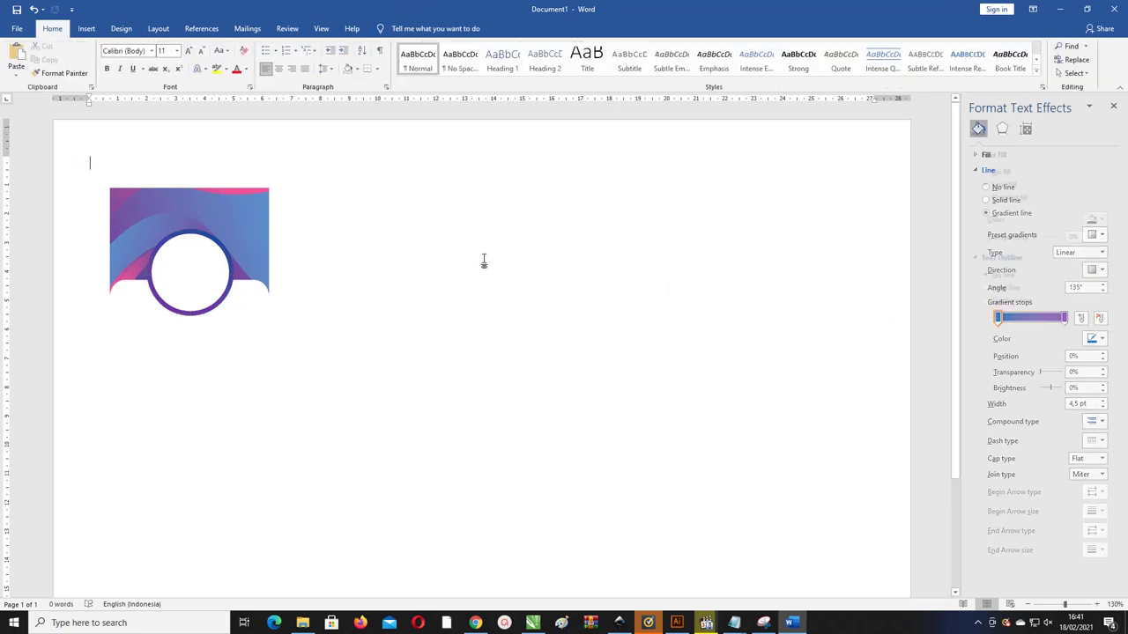
click(201, 266)
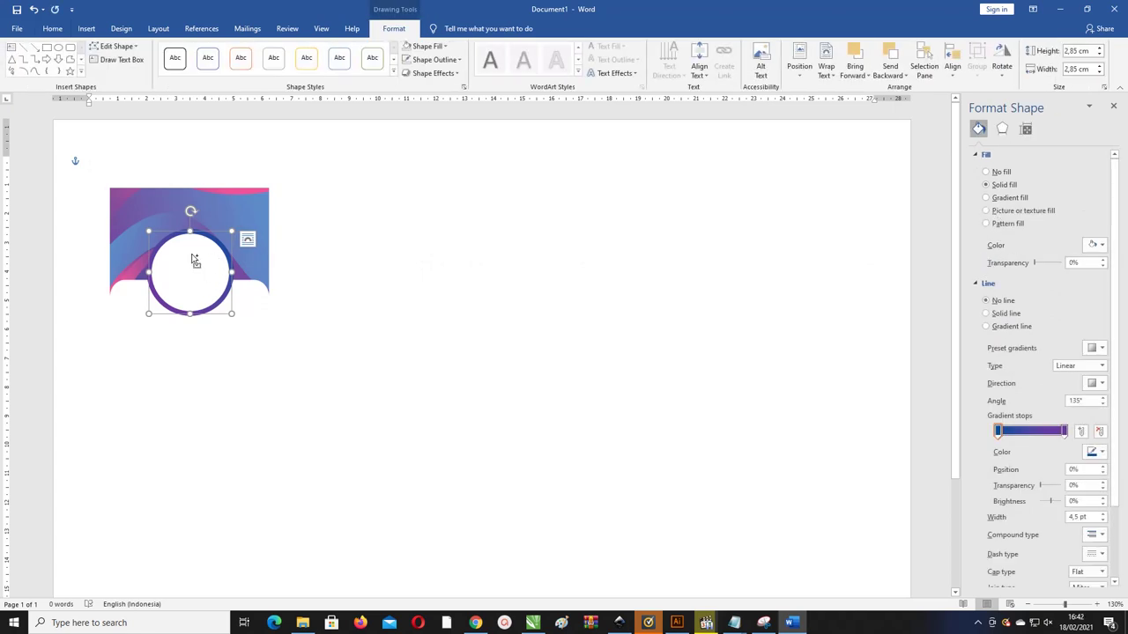
Step: Copy the ring beside the banner and fill the copy with the Asset 1 picture from Pictures
drag(187, 263, 372, 264)
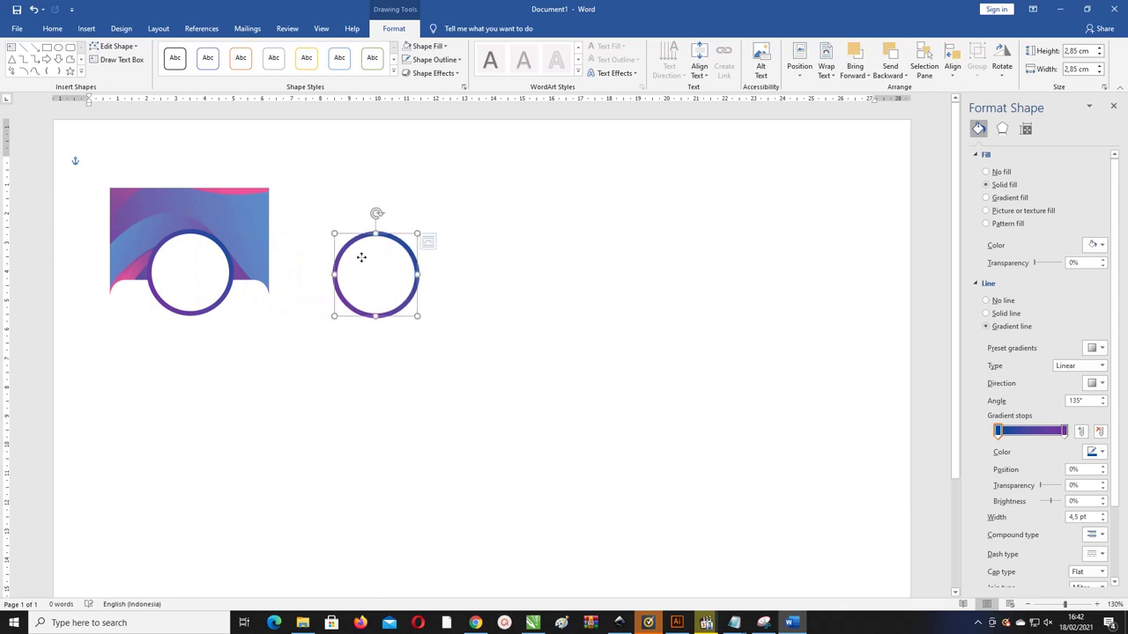
click(444, 48)
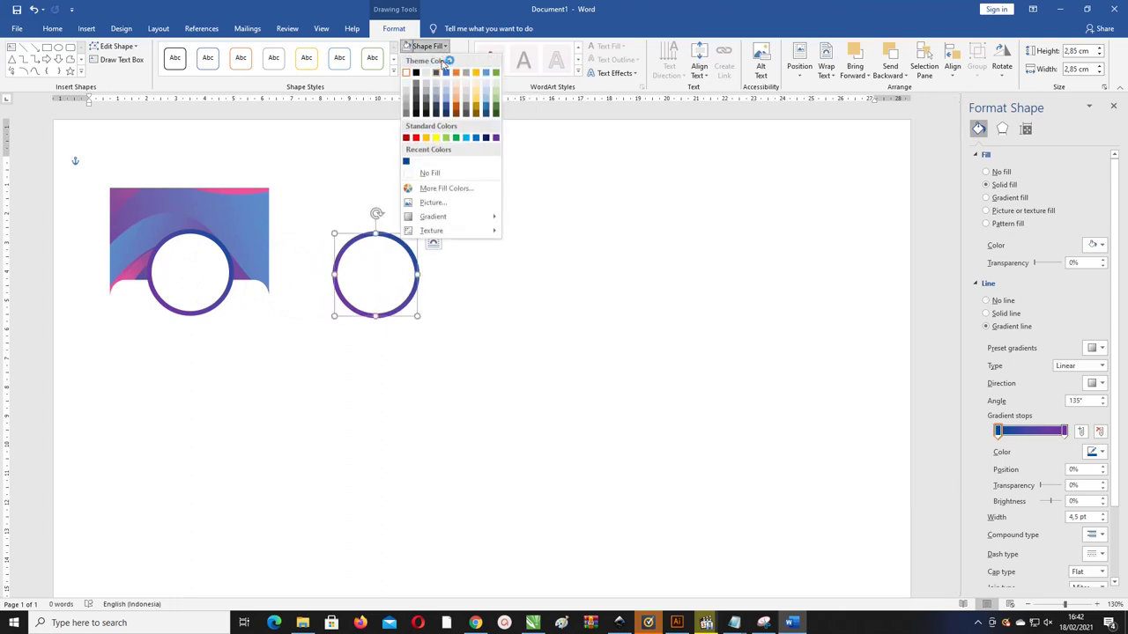
click(433, 200)
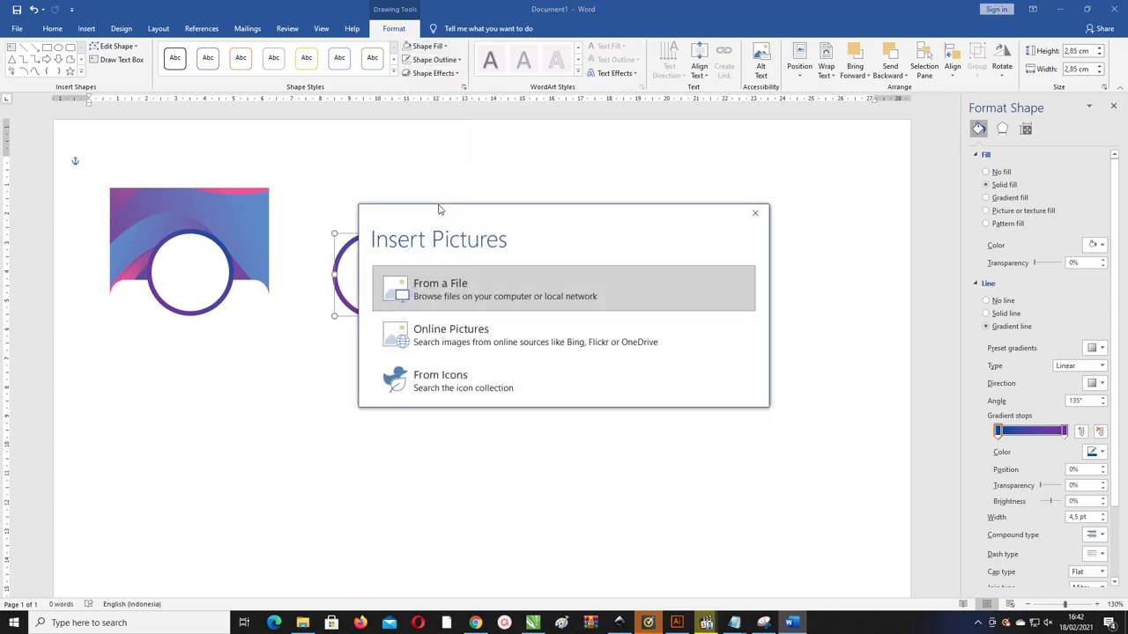
click(441, 294)
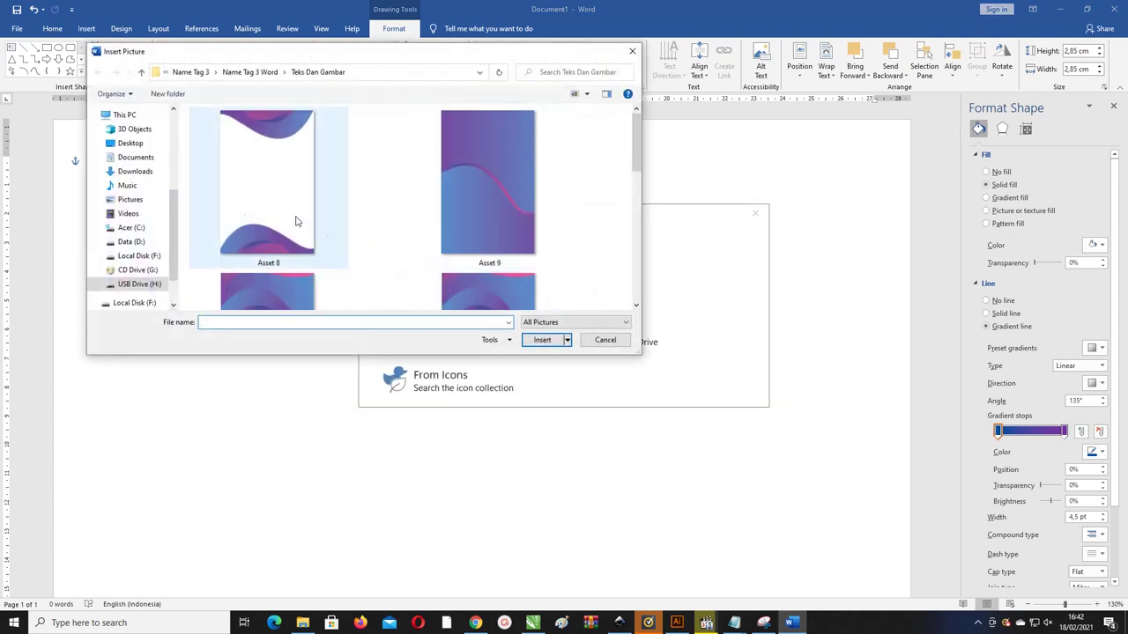
click(127, 201)
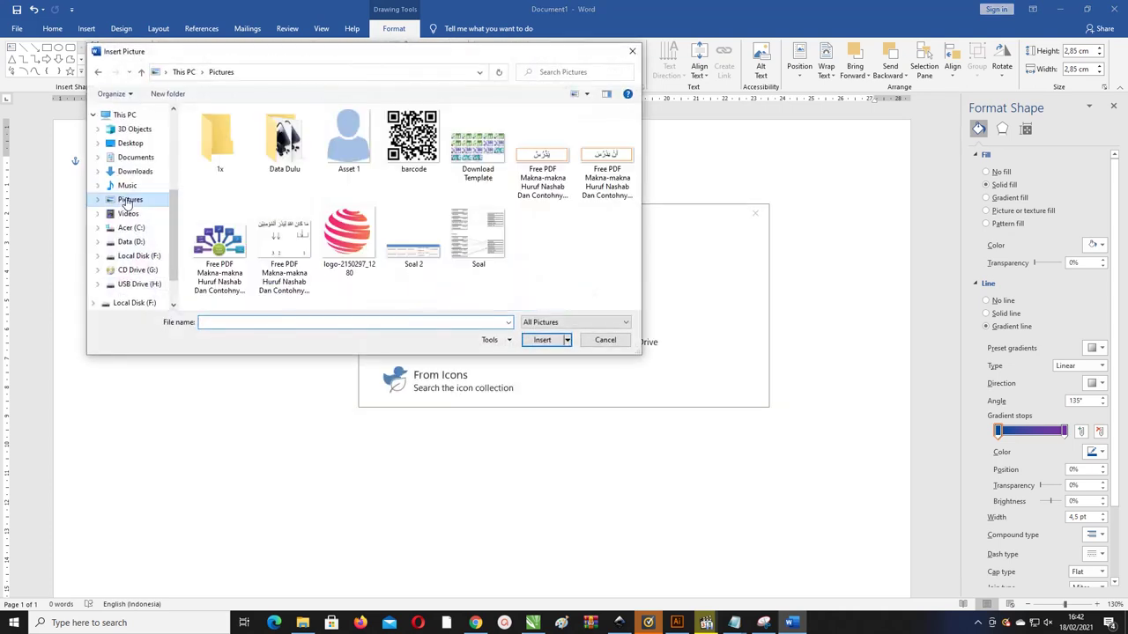
click(353, 136)
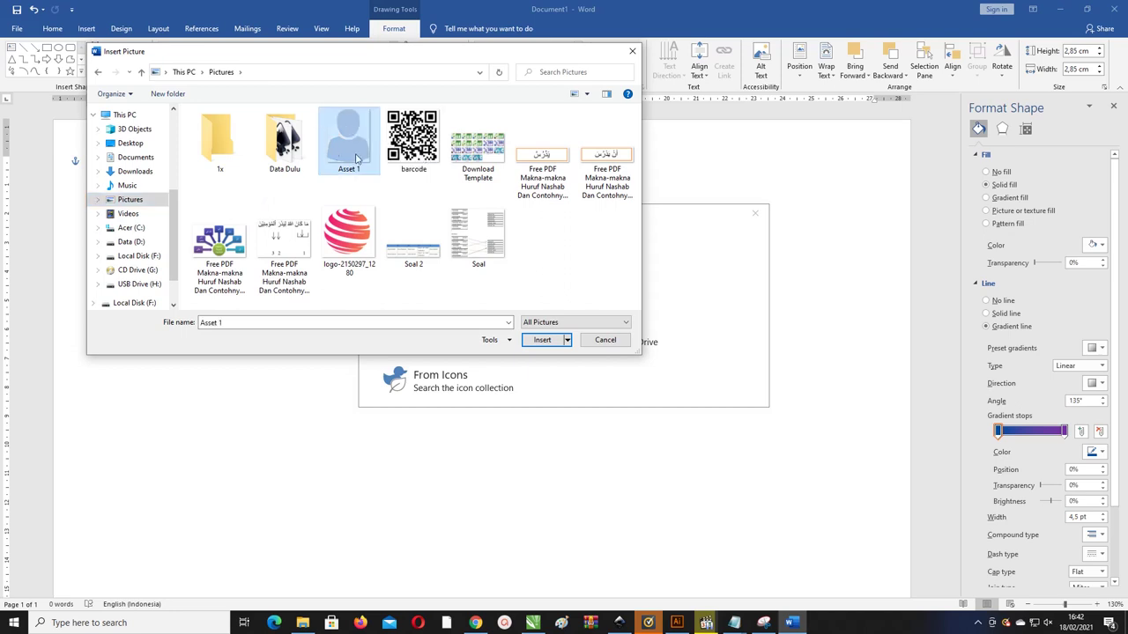
click(548, 341)
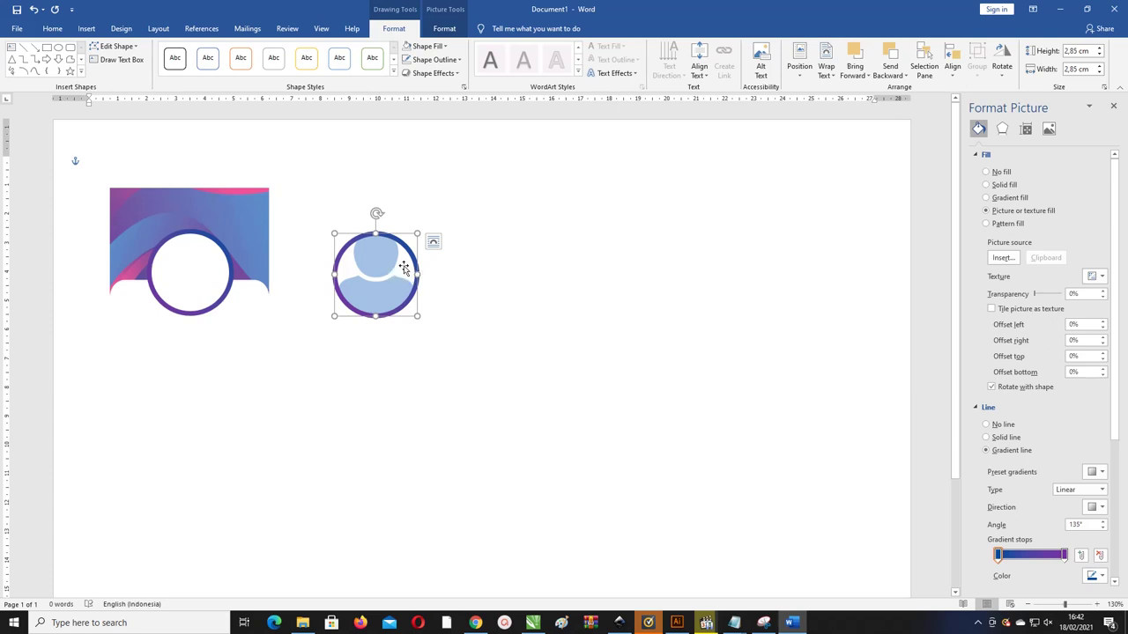
Step: Move the photo circle up-right and crop the silhouette picture to sit centred inside the ring
drag(394, 274, 408, 241)
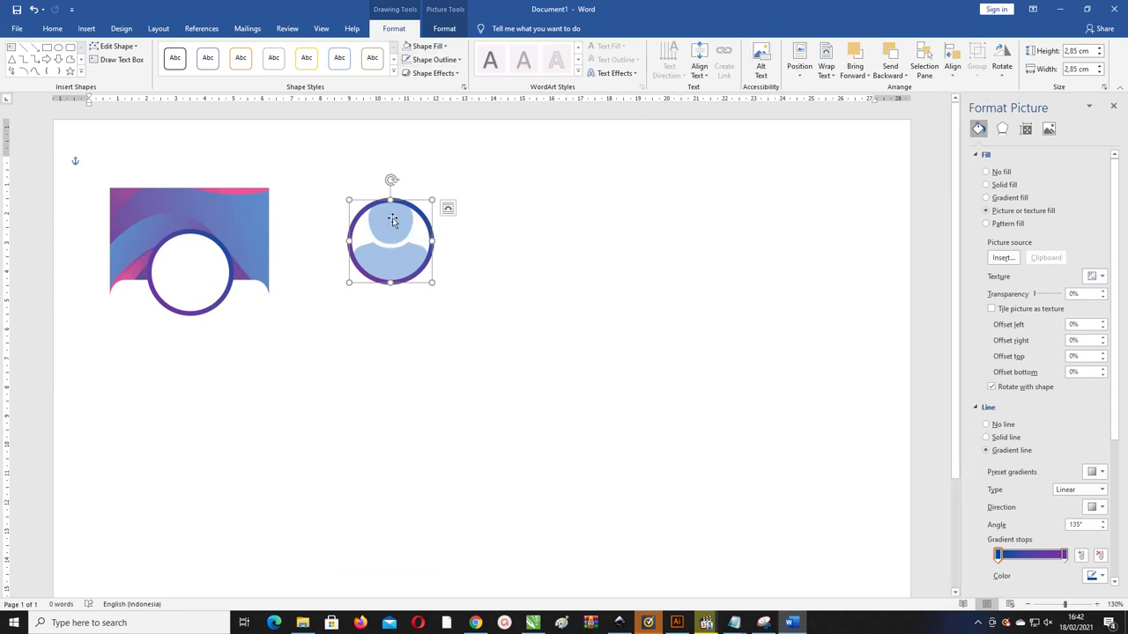
click(436, 29)
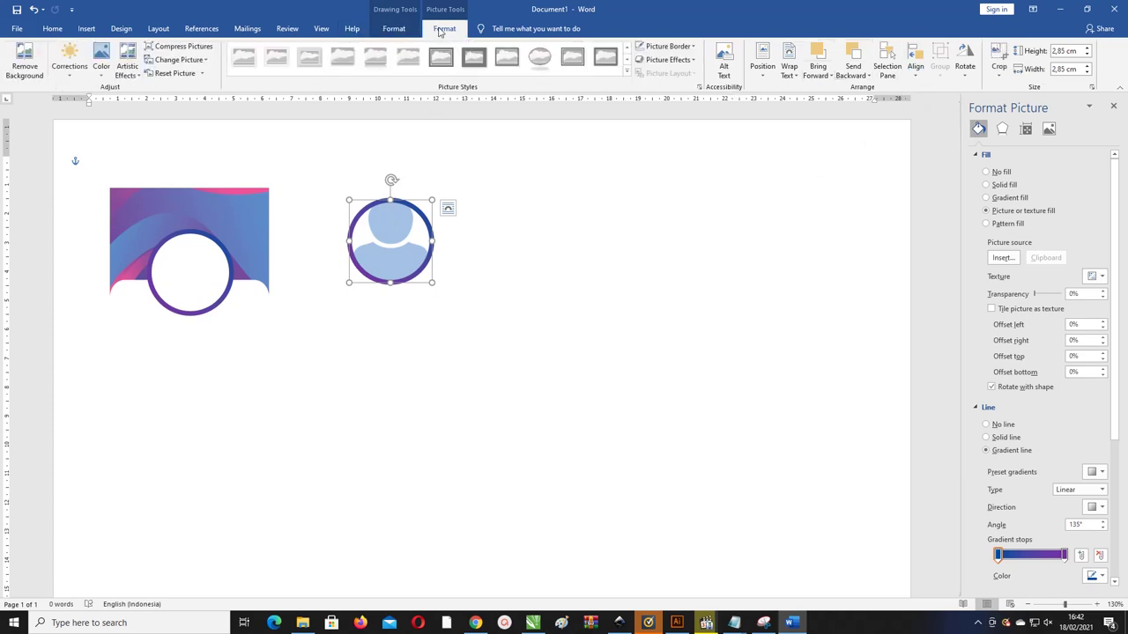
click(998, 54)
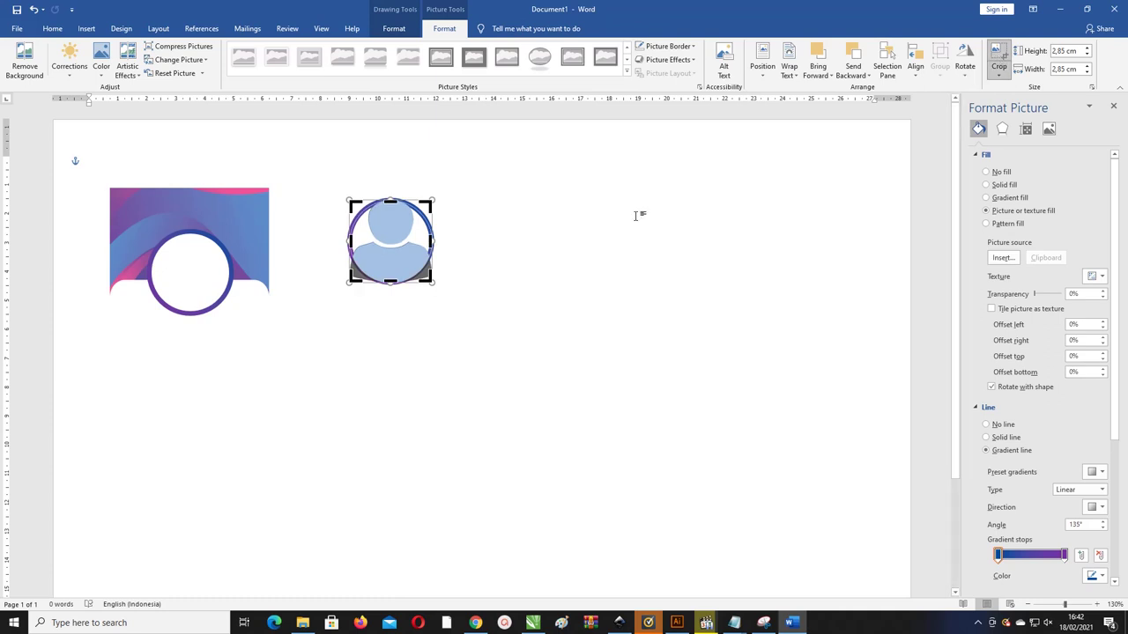
ctrl+scroll(385, 215, up, 7)
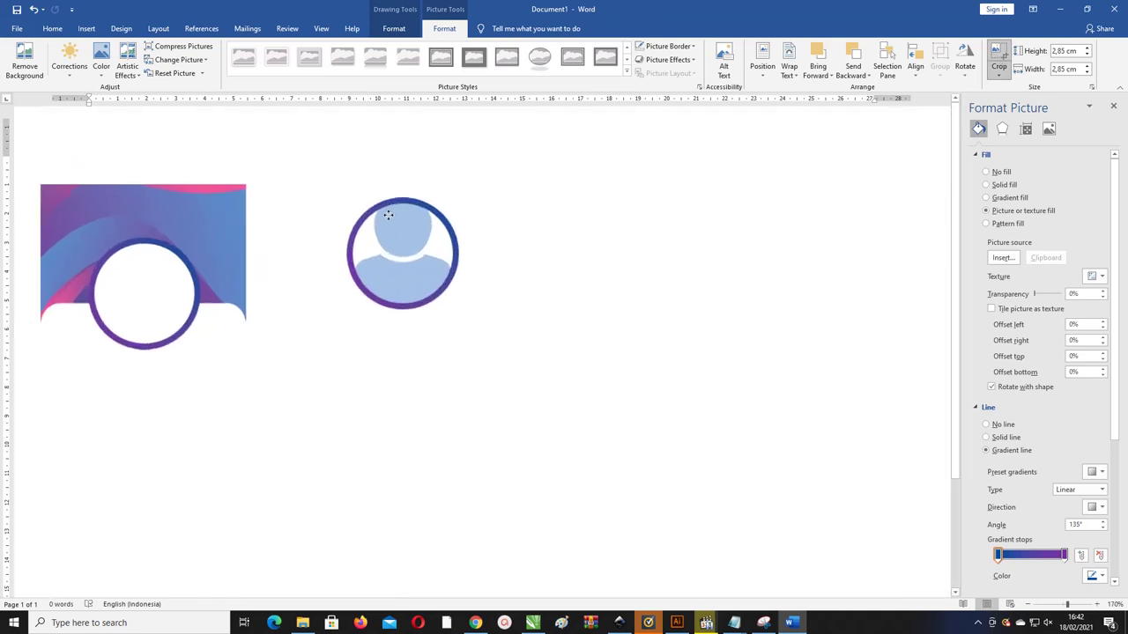
drag(415, 204, 415, 162)
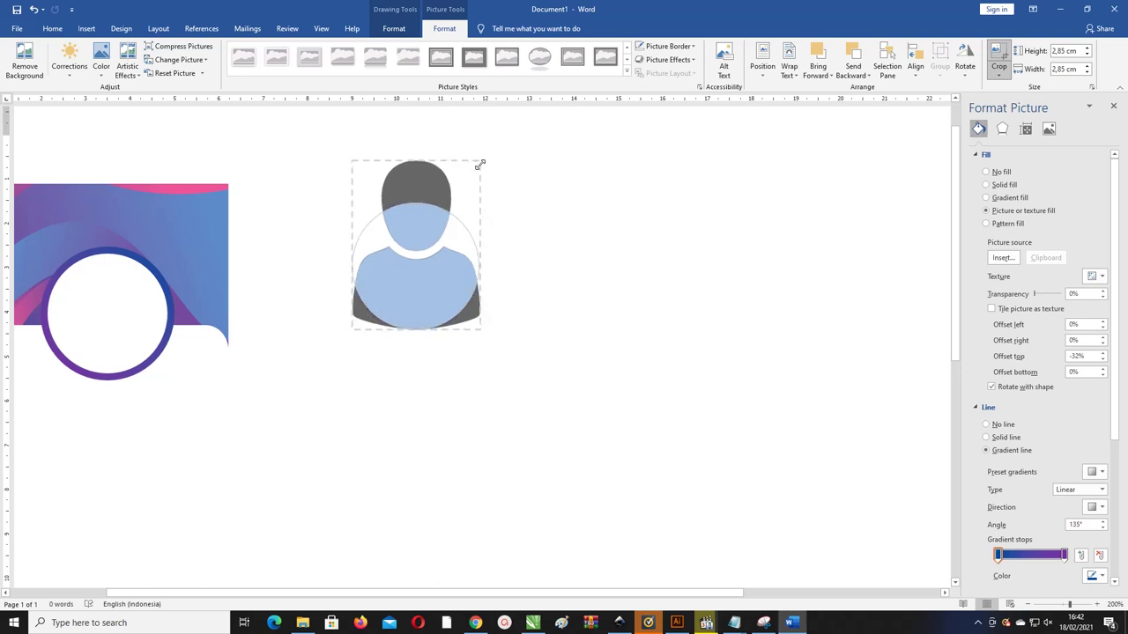
mouse_move(484, 162)
mouse_down()
mouse_move(408, 251)
mouse_move(462, 219)
mouse_move(423, 245)
mouse_up()
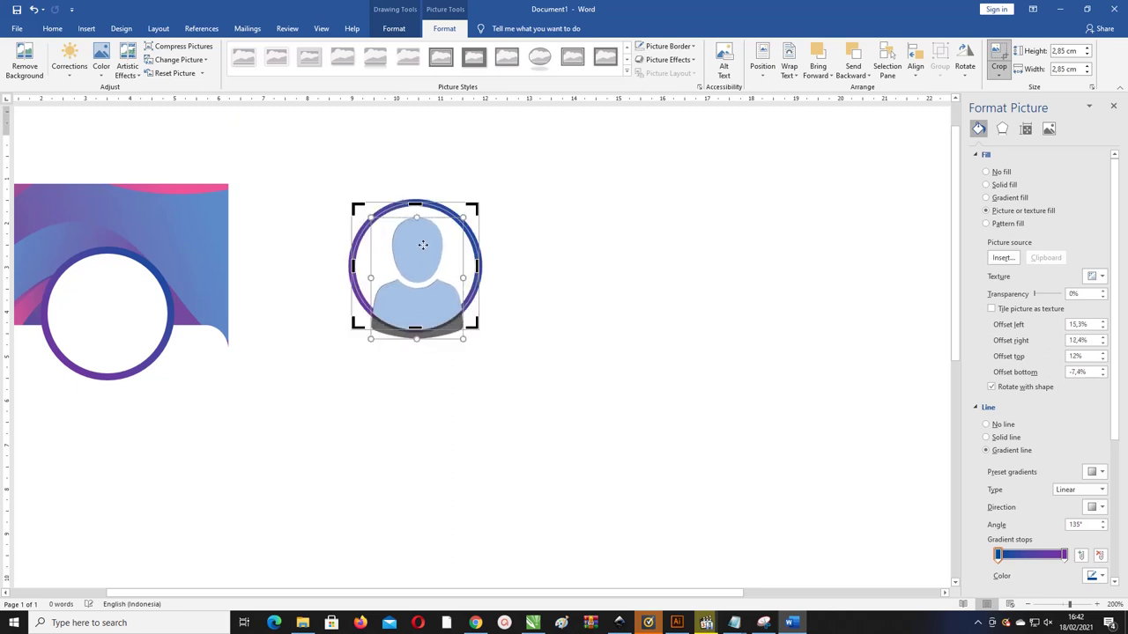
click(520, 196)
click(498, 227)
Step: Remove the avatar picture's gradient outline with No Outline
click(444, 28)
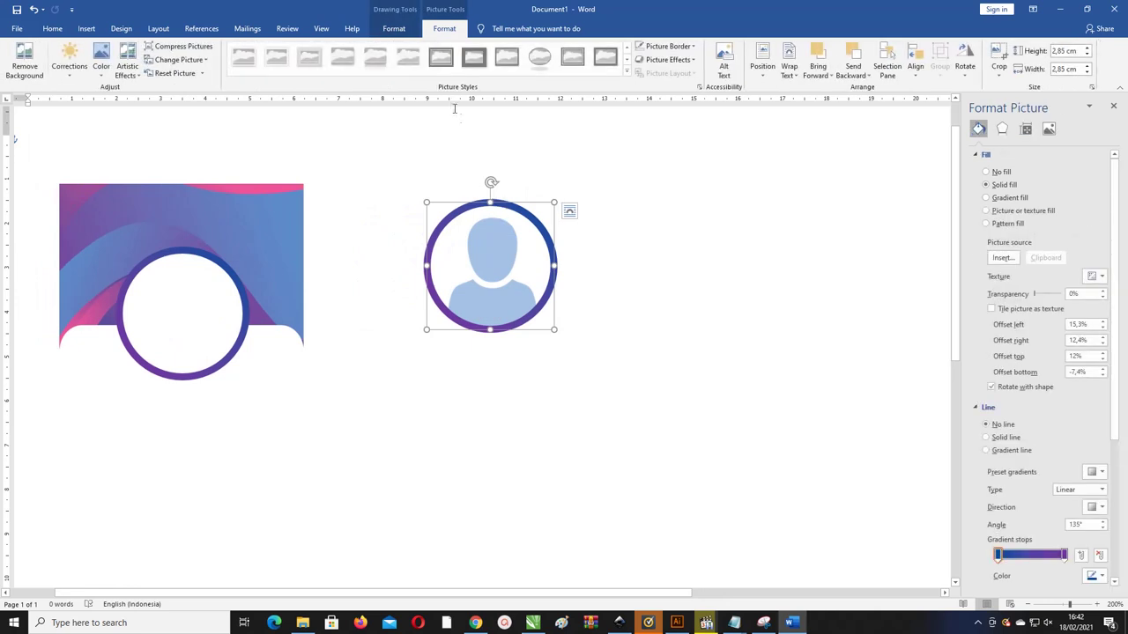
click(410, 29)
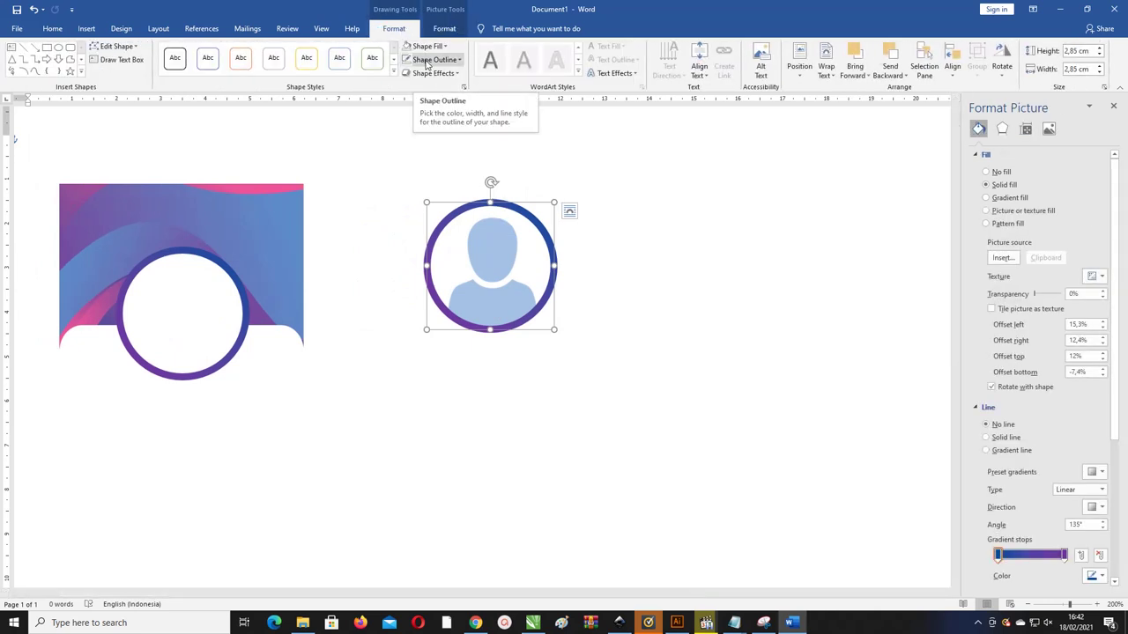
click(429, 60)
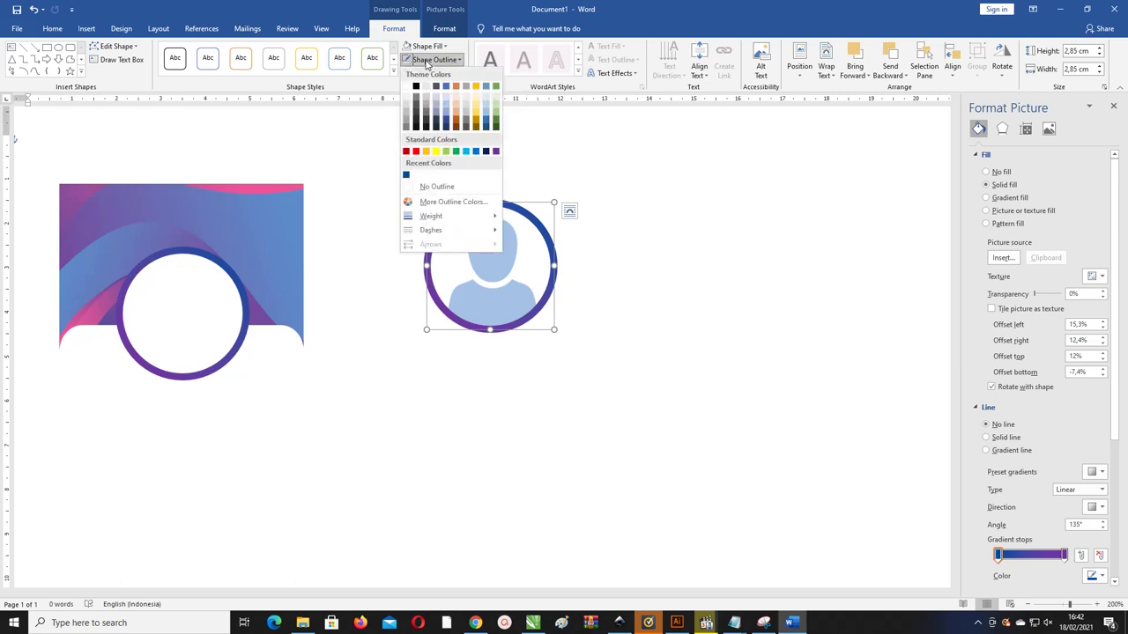
click(441, 186)
Step: Move the avatar into the gradient ring on the header and resize it to 2,84 cm square
click(468, 192)
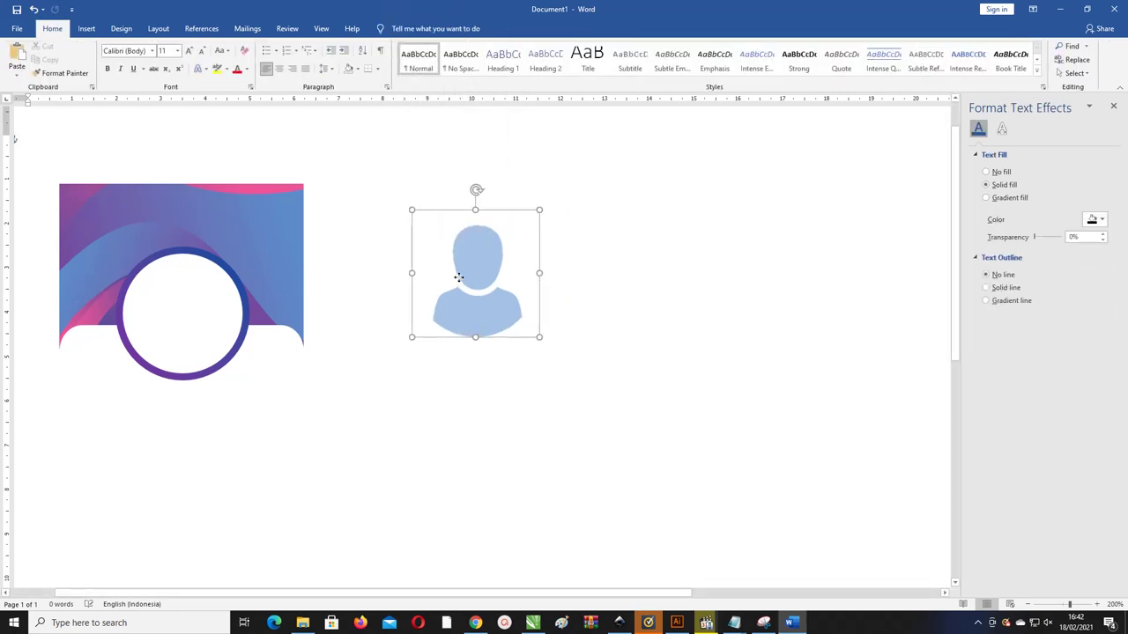
drag(485, 264, 178, 308)
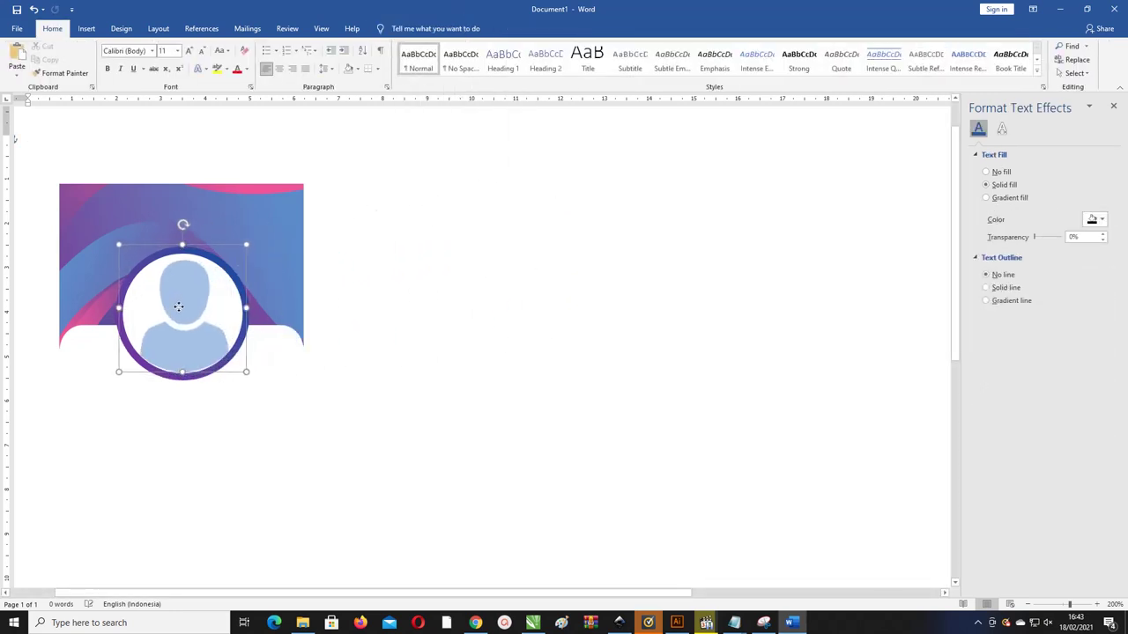
click(387, 271)
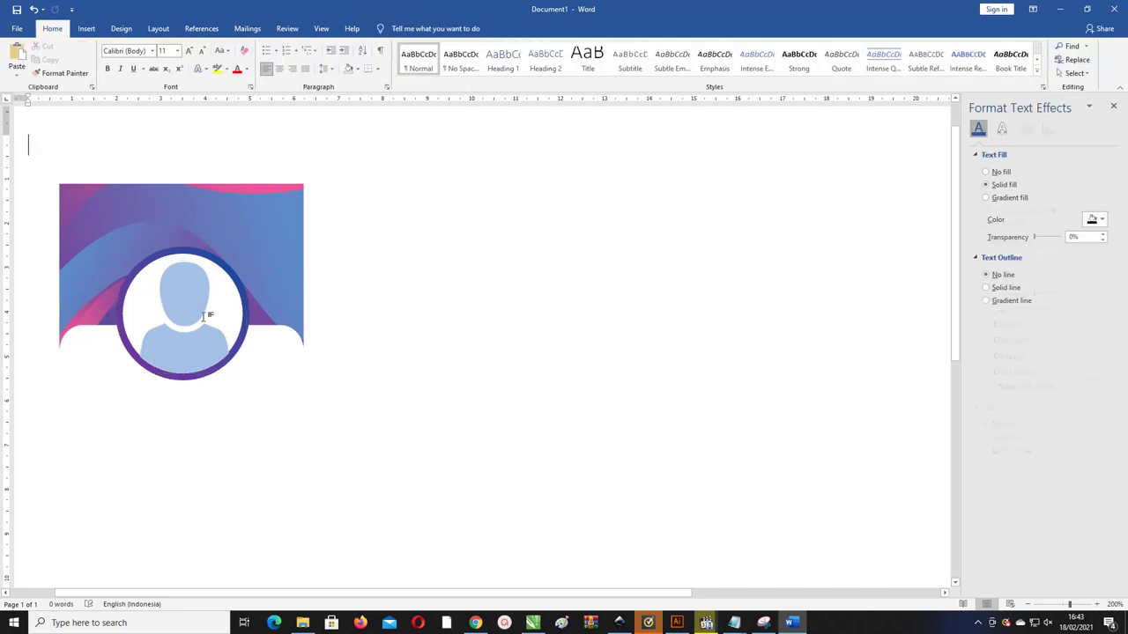
click(209, 312)
click(203, 315)
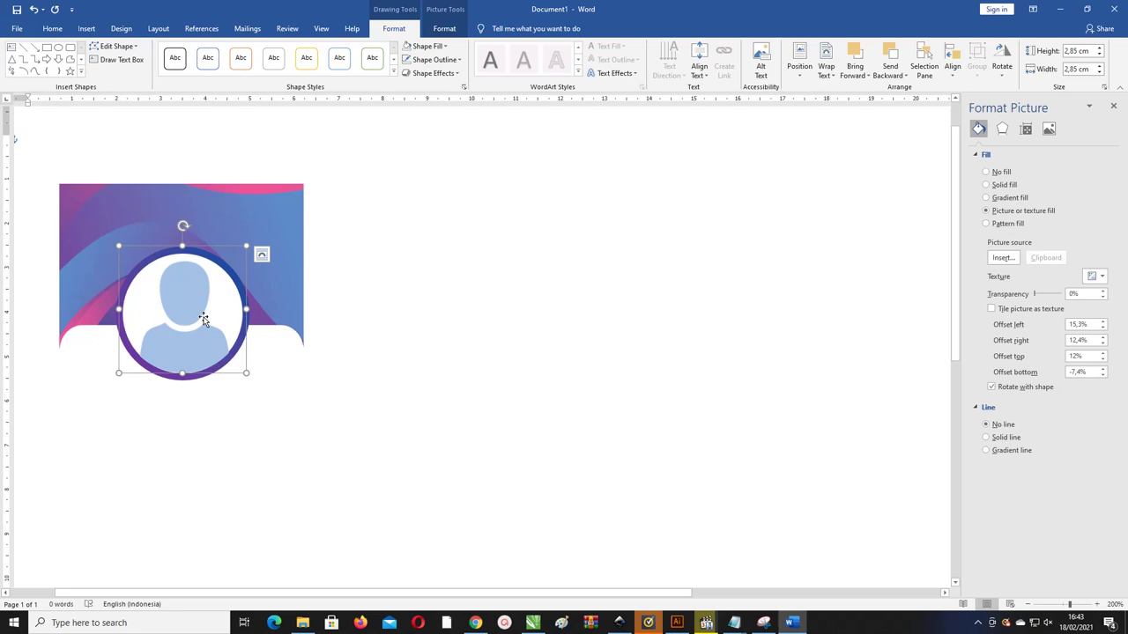
ctrl+scroll(203, 333, up, 2)
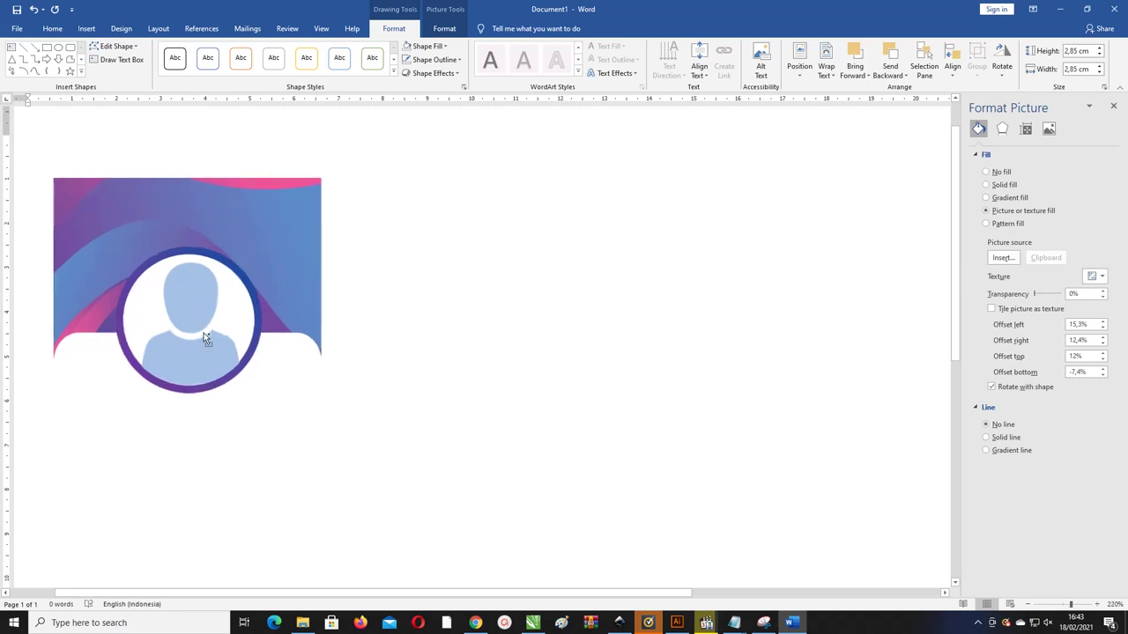
drag(259, 246, 258, 247)
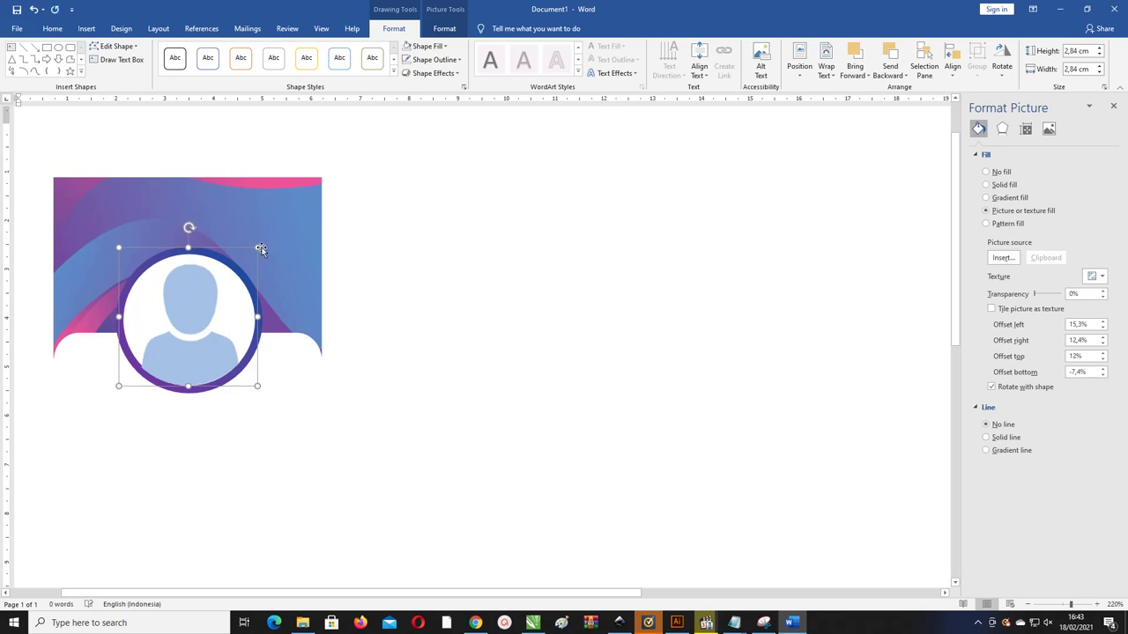
drag(259, 247, 261, 248)
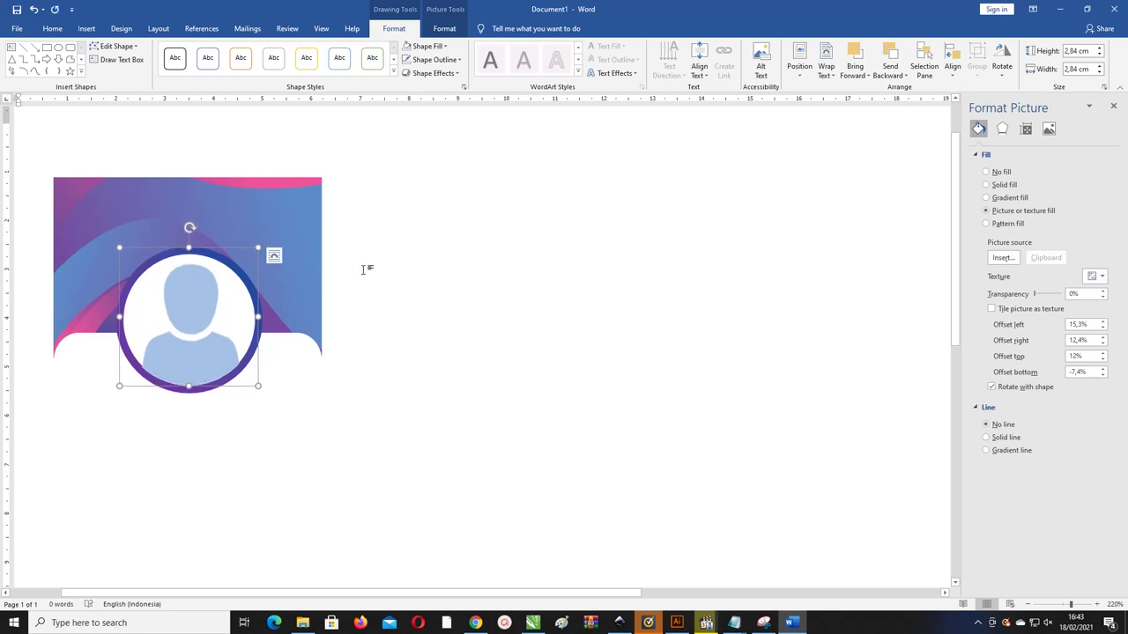
click(436, 275)
click(175, 367)
click(510, 223)
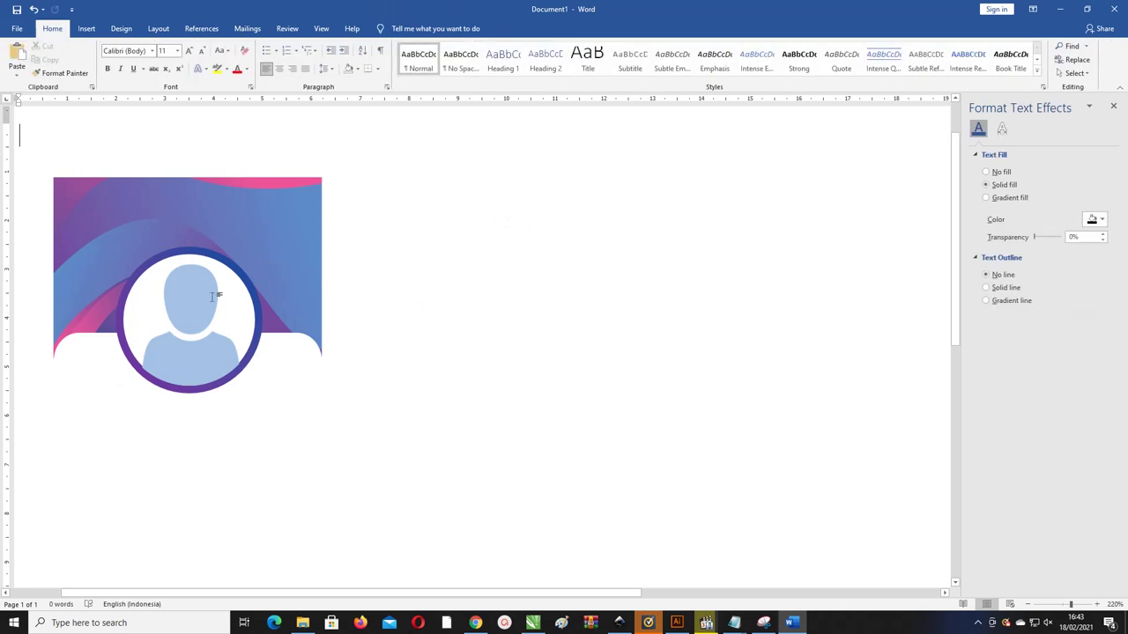
Step: Draw a small circle and fill it with the logo-2150297_1280 picture
click(86, 28)
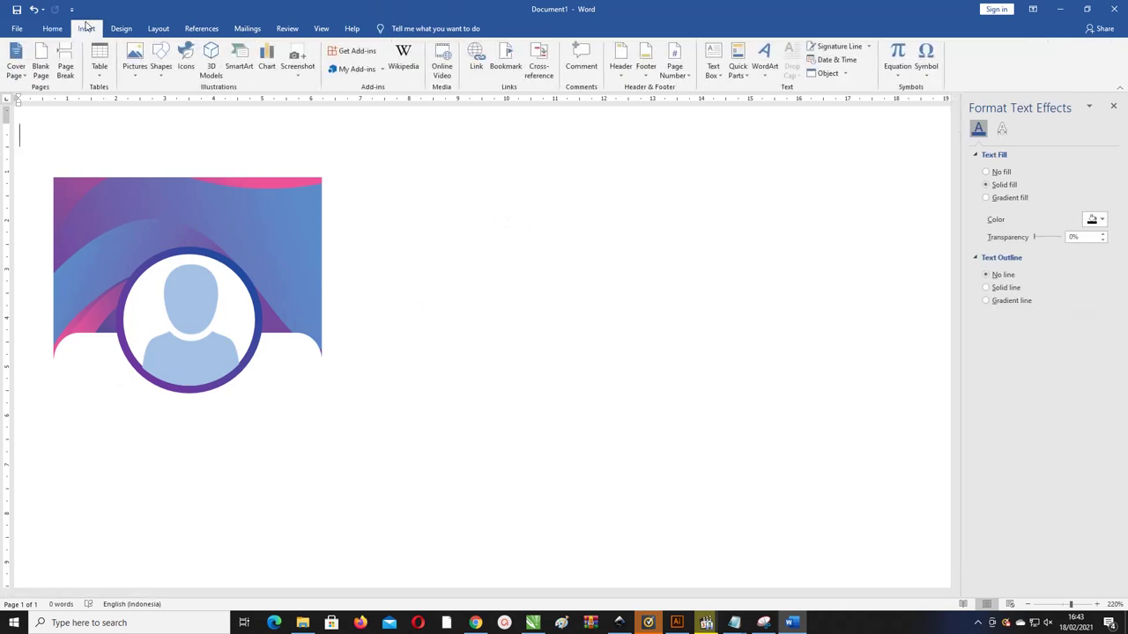
click(162, 70)
click(203, 98)
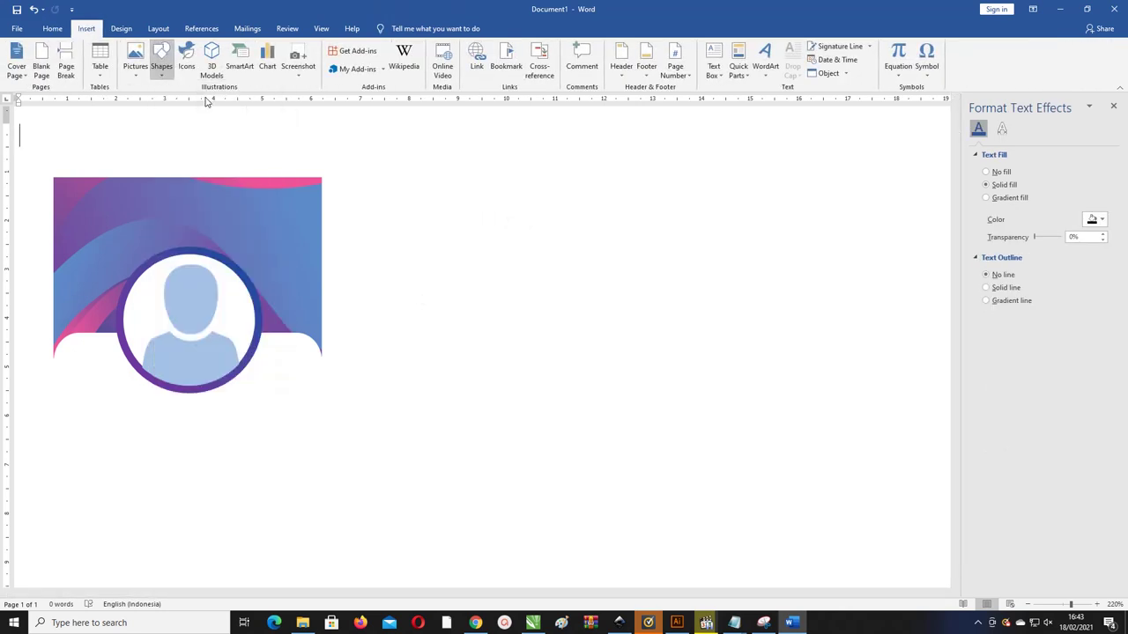
drag(411, 167, 459, 215)
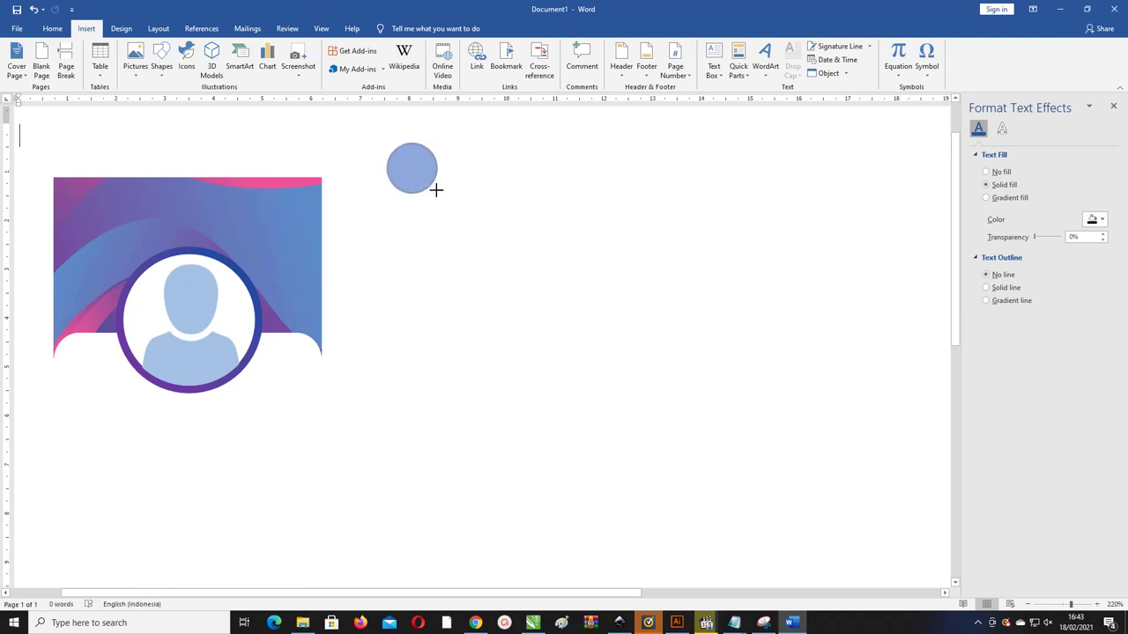
click(426, 46)
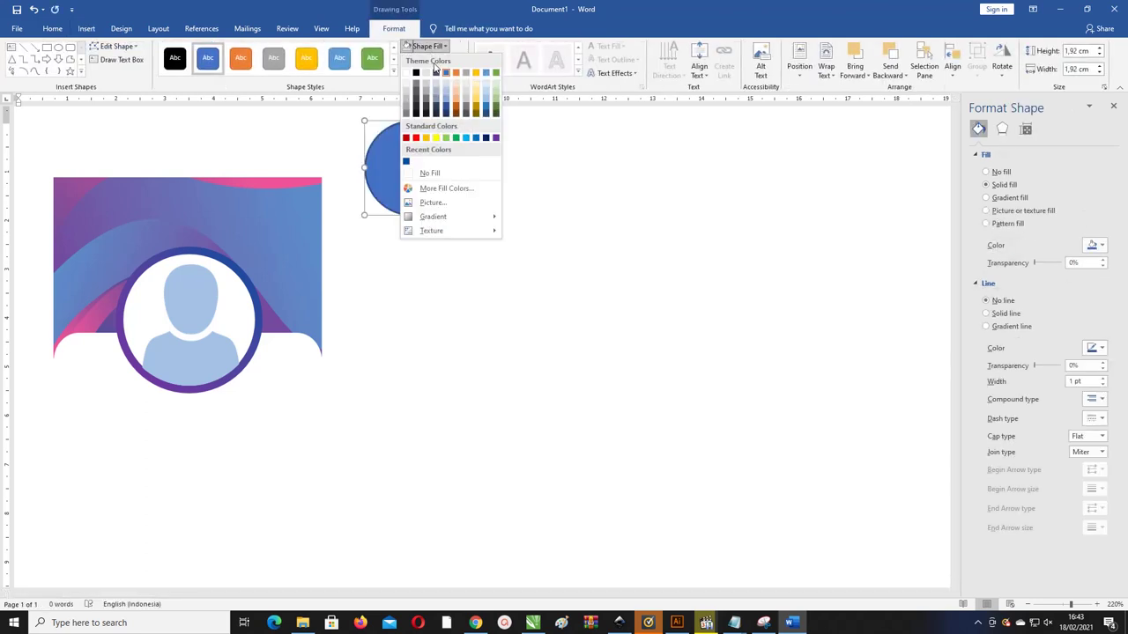
click(438, 202)
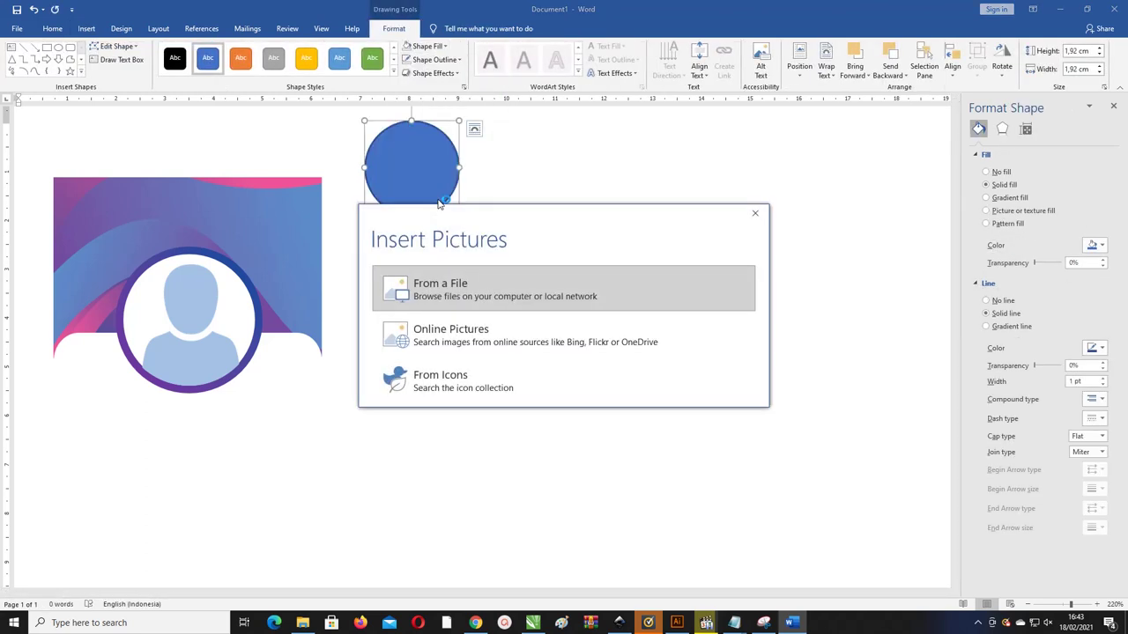
click(443, 297)
click(349, 236)
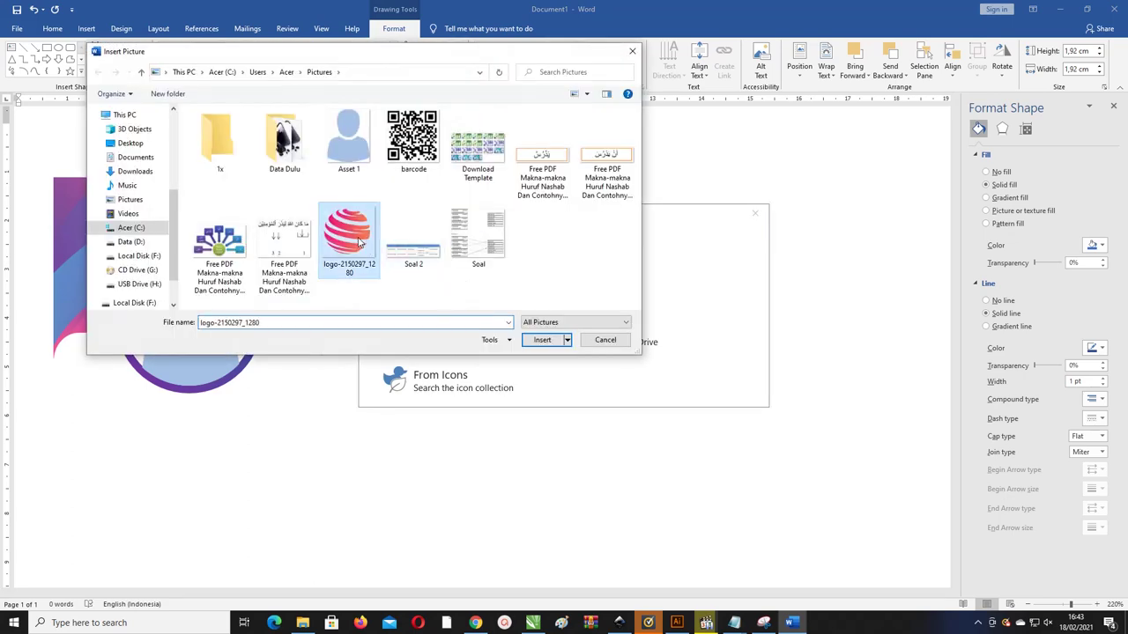
click(541, 342)
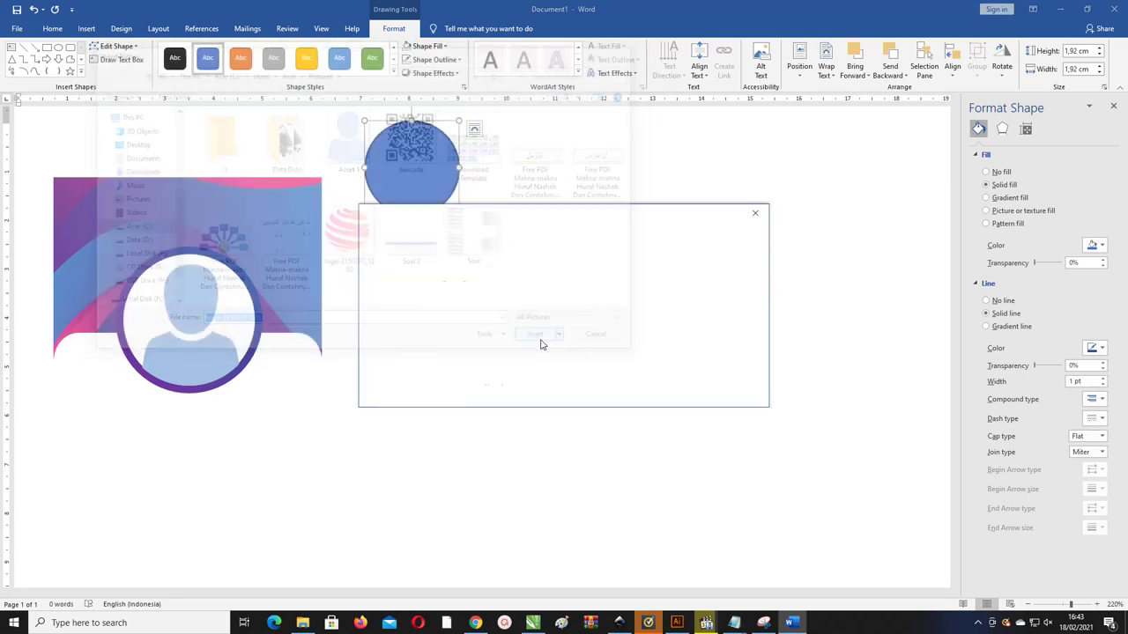
Step: Remove the logo circle's outline, shrink it to about 0.6 cm and place it atop the header
click(436, 59)
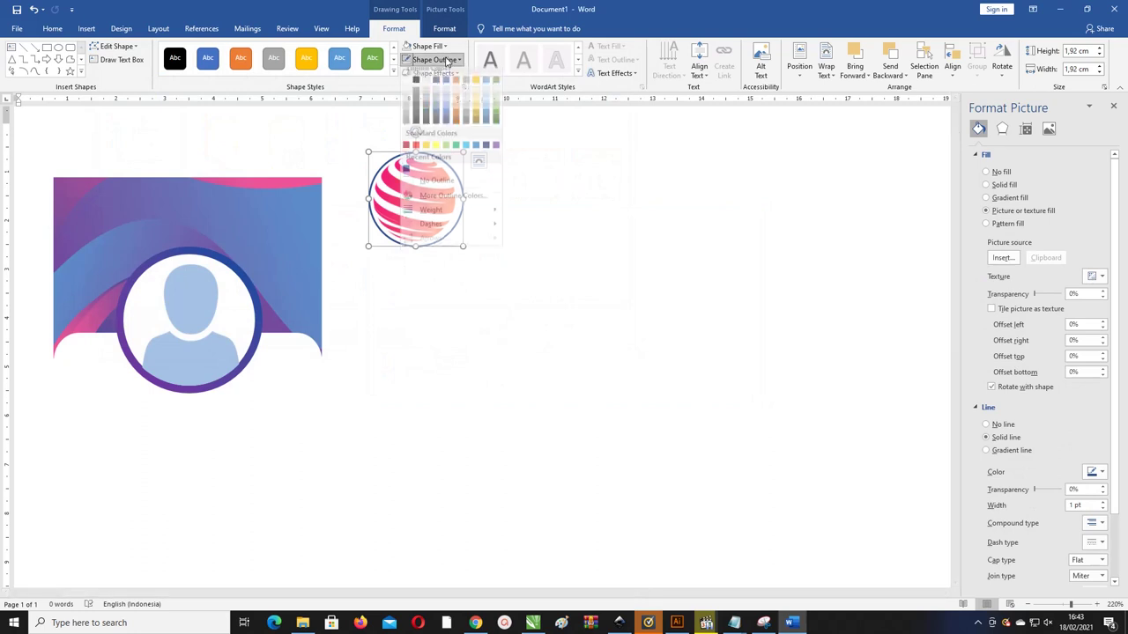
click(437, 186)
mouse_move(445, 163)
mouse_down()
mouse_move(238, 171)
mouse_move(208, 205)
mouse_up()
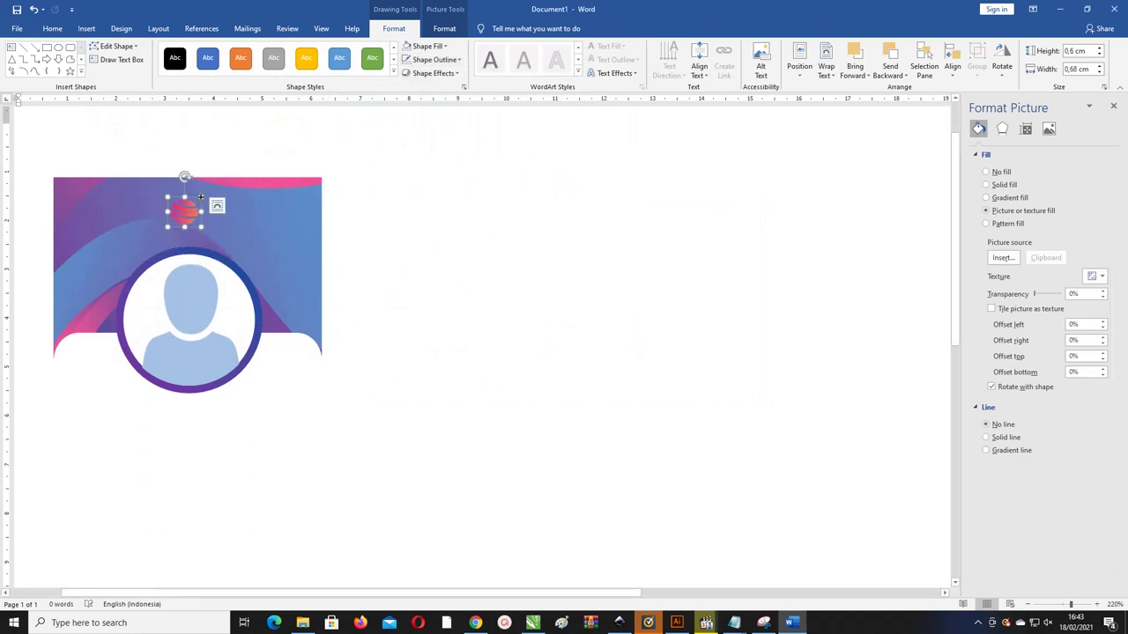
click(221, 208)
click(188, 215)
click(475, 244)
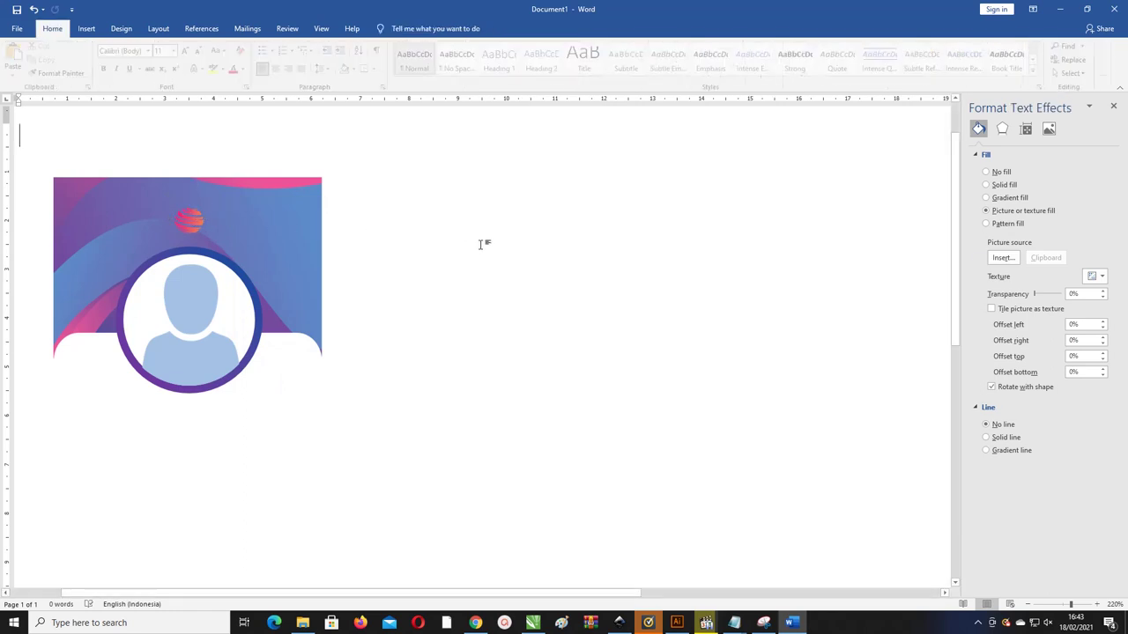
ctrl+scroll(481, 237, down, 6)
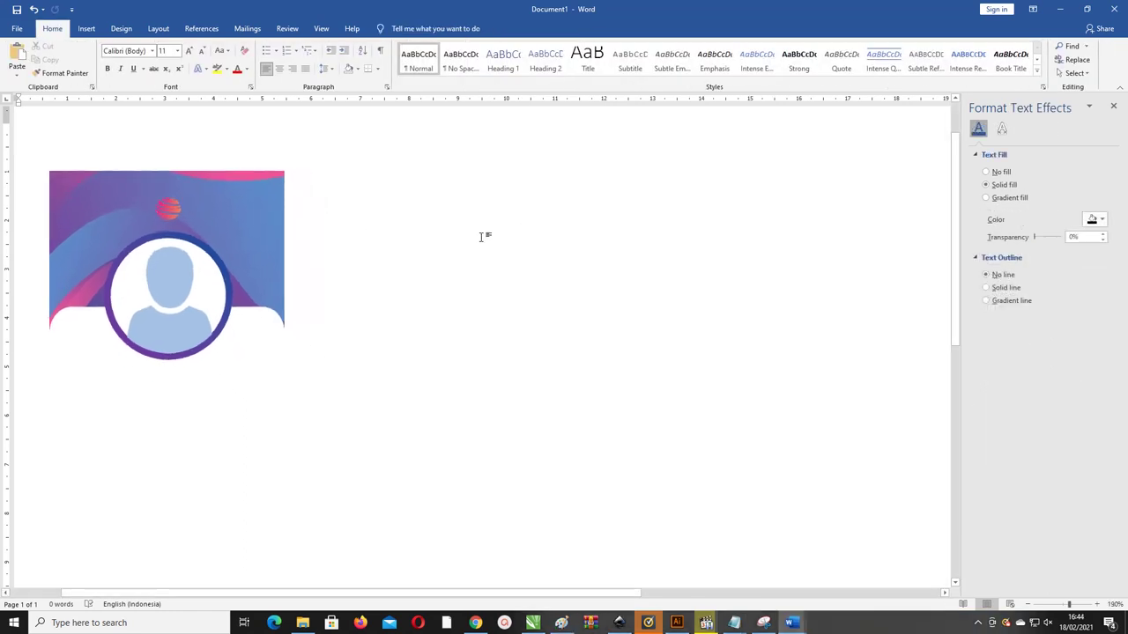
Step: Group the avatar, gradient ring and logo into one object and shrink it slightly
click(180, 249)
click(292, 279)
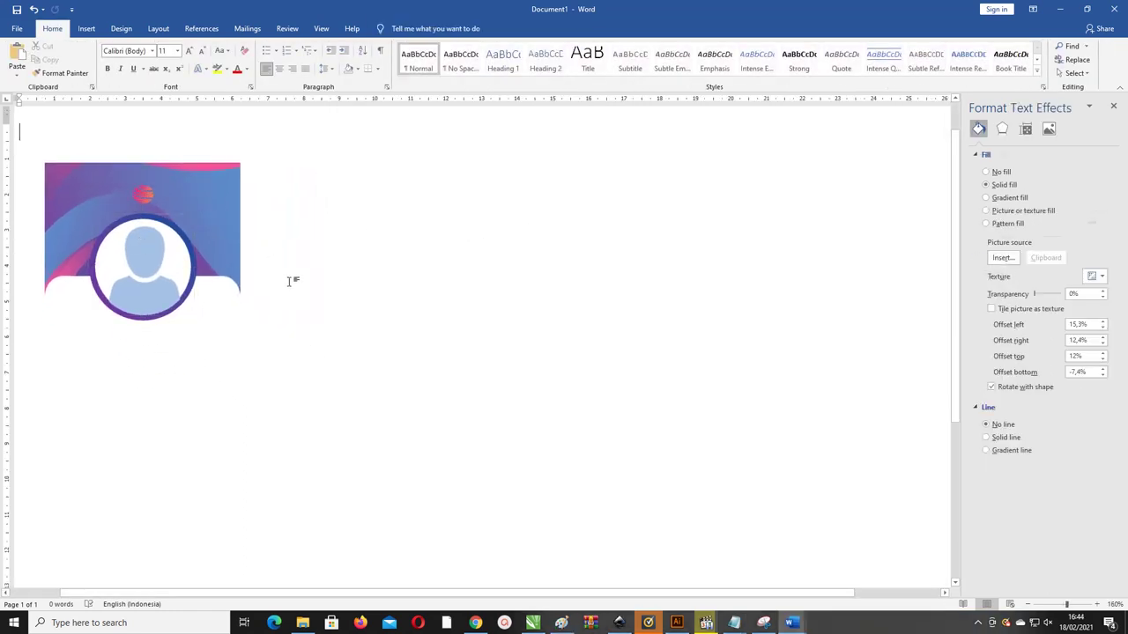
ctrl+scroll(154, 236, down, 1)
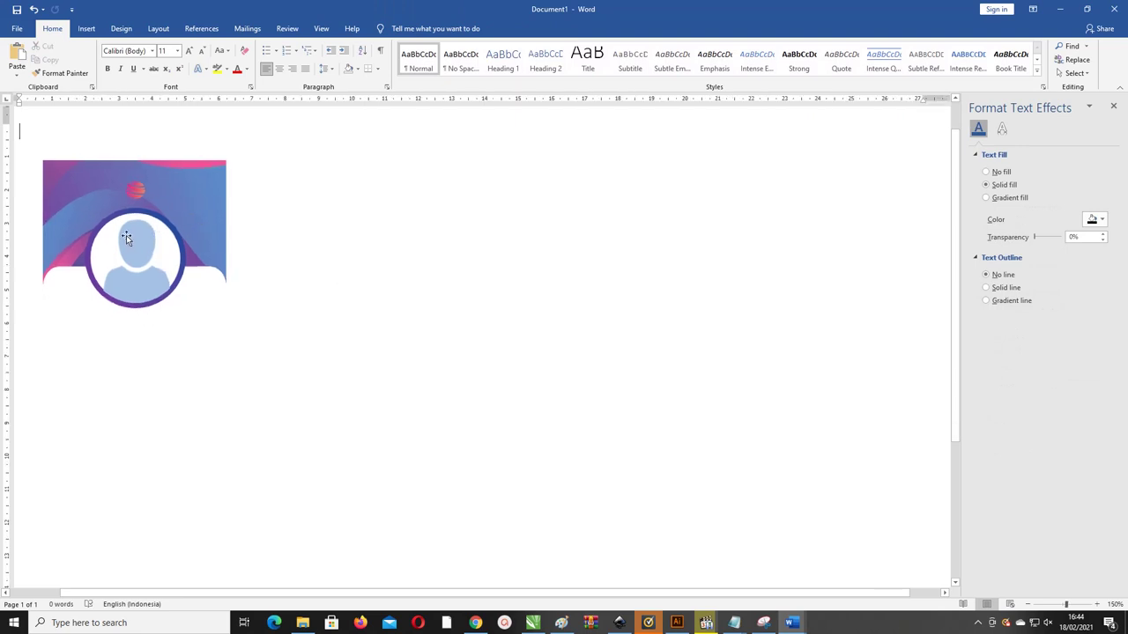
click(172, 259)
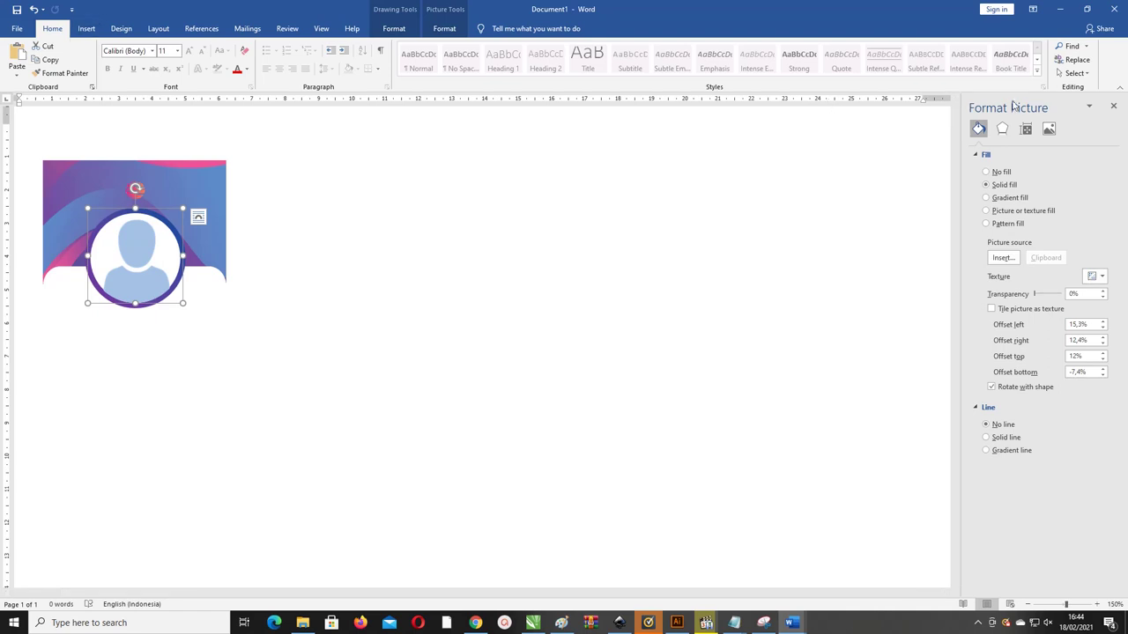
click(1075, 73)
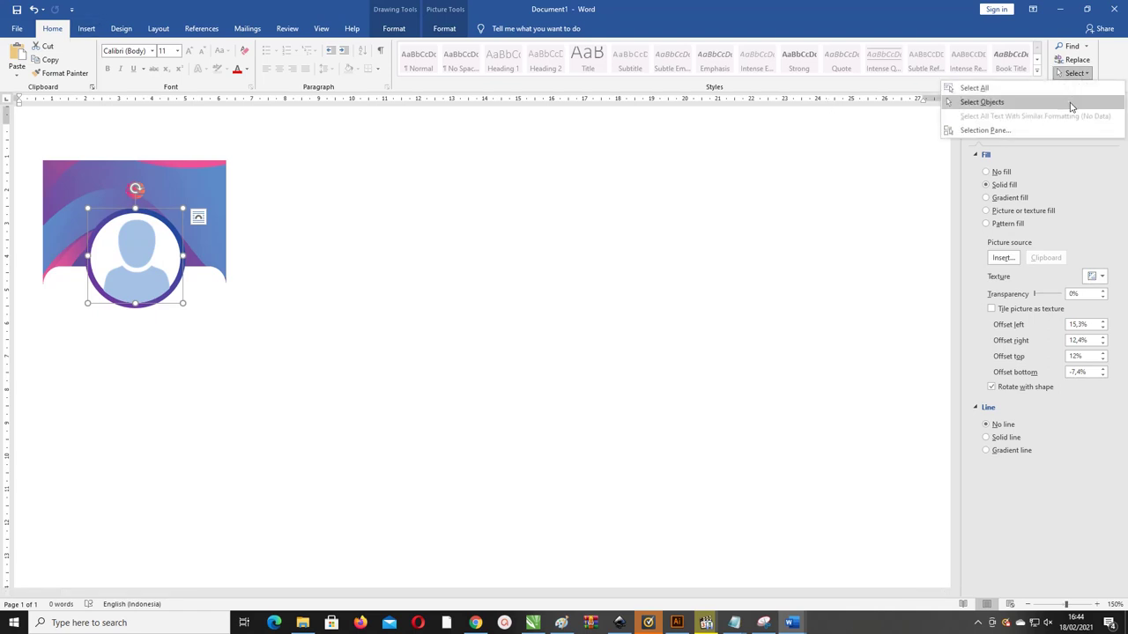
click(1070, 103)
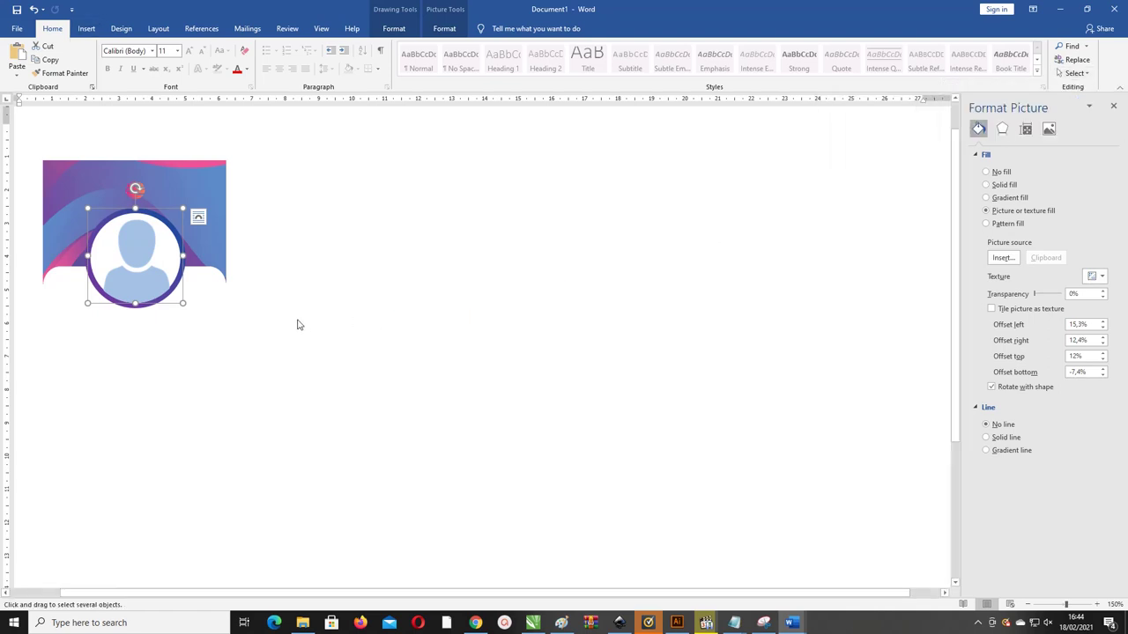
mouse_move(334, 341)
mouse_down()
mouse_move(122, 251)
mouse_move(53, 201)
mouse_up()
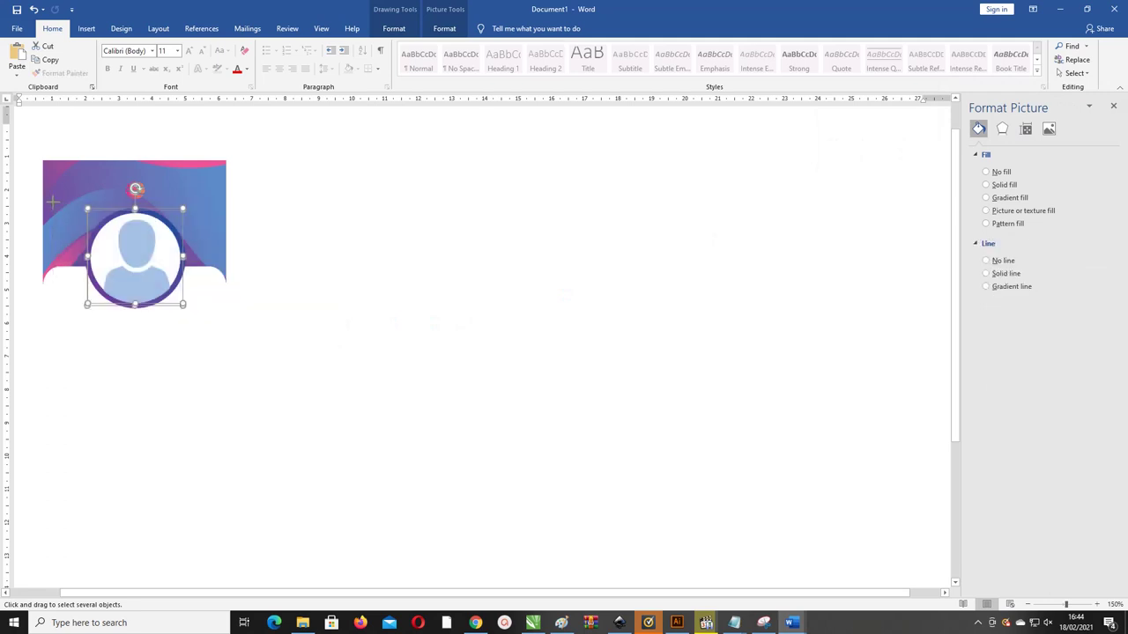
right_click(139, 231)
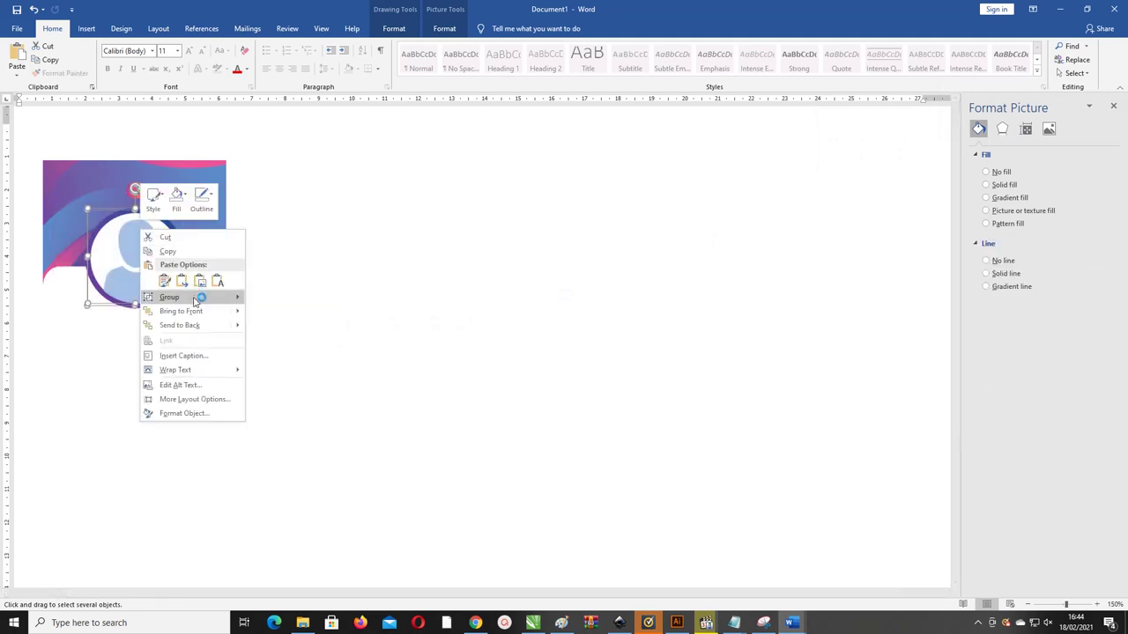
mouse_move(201, 298)
click(274, 301)
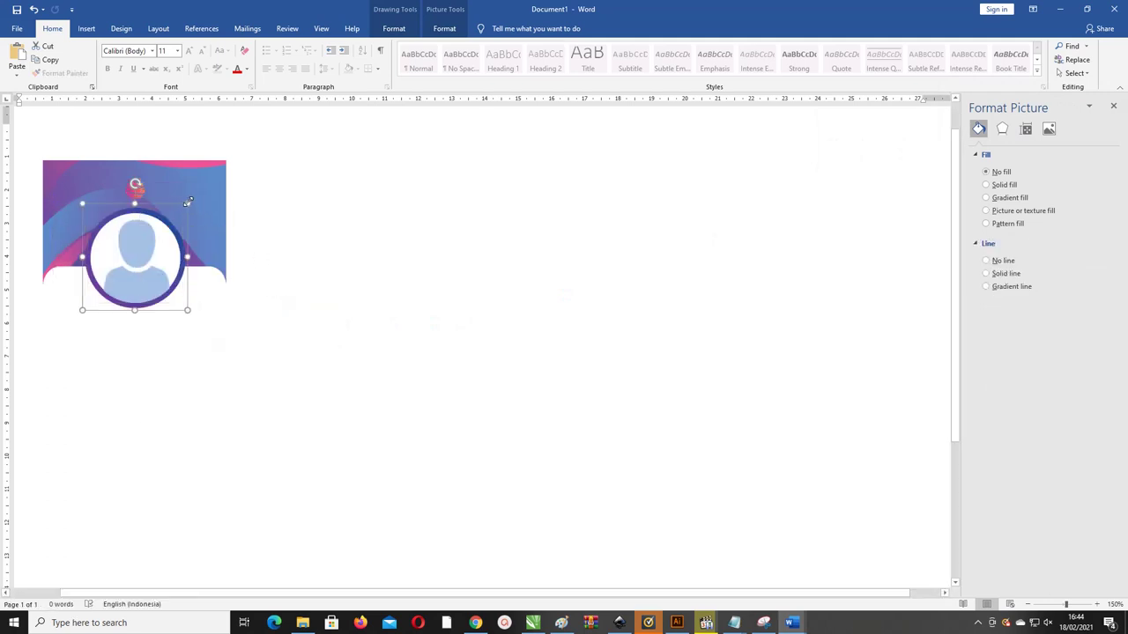
mouse_move(188, 202)
mouse_down()
mouse_move(121, 260)
mouse_move(356, 250)
mouse_up()
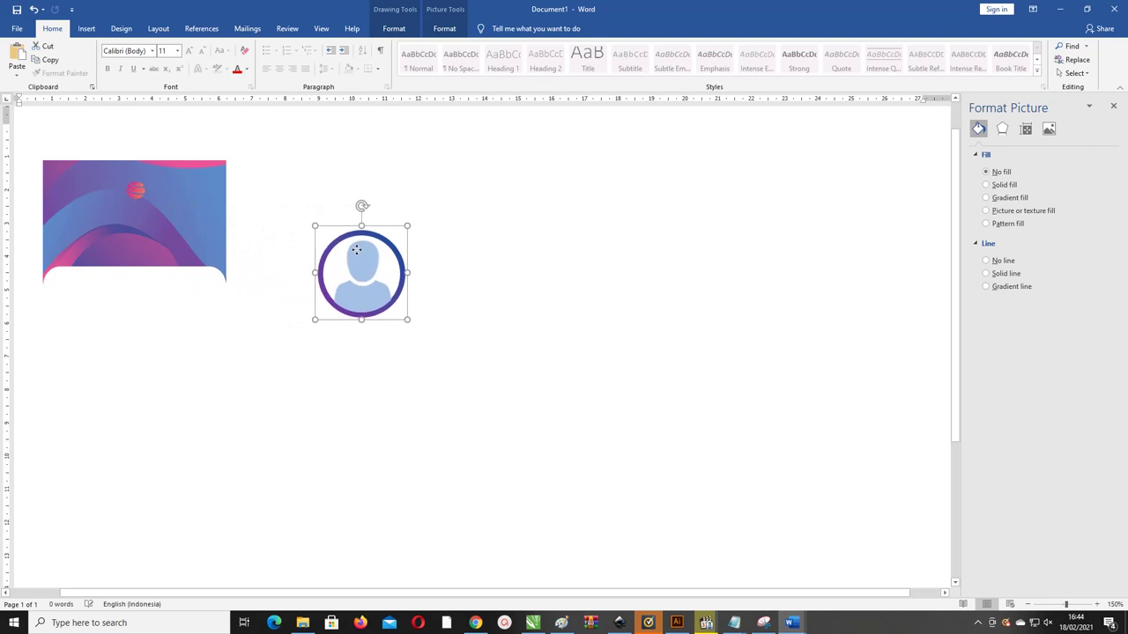
Step: Draw a tall text box over the card and paste the NAME COMPANY, website, Your Name and ID text
scroll(171, 243, down, 1)
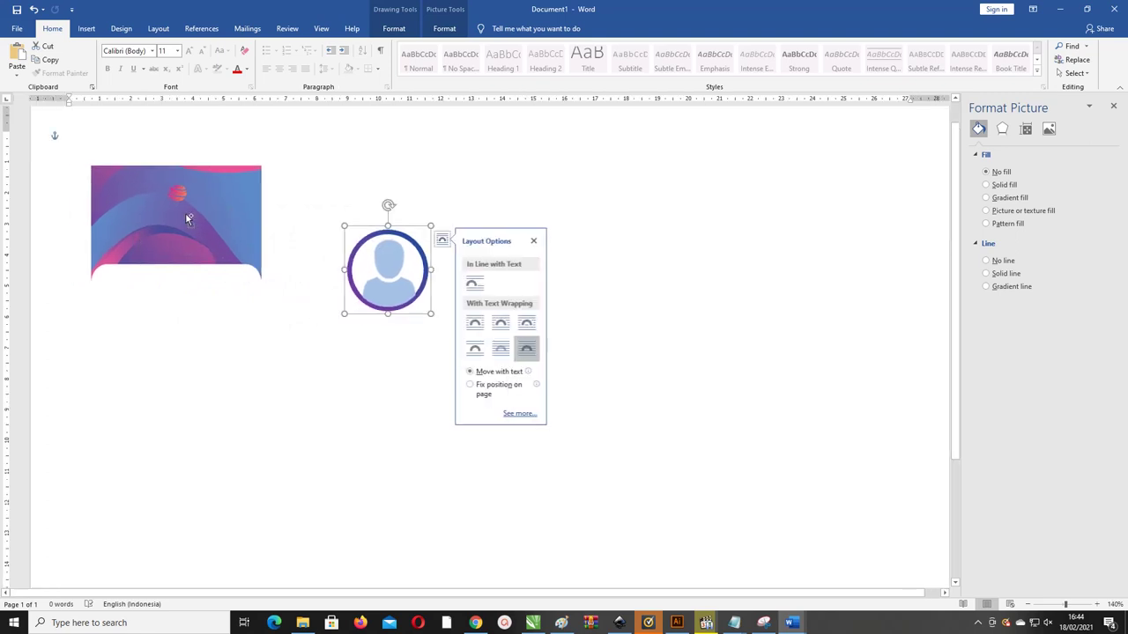
click(368, 167)
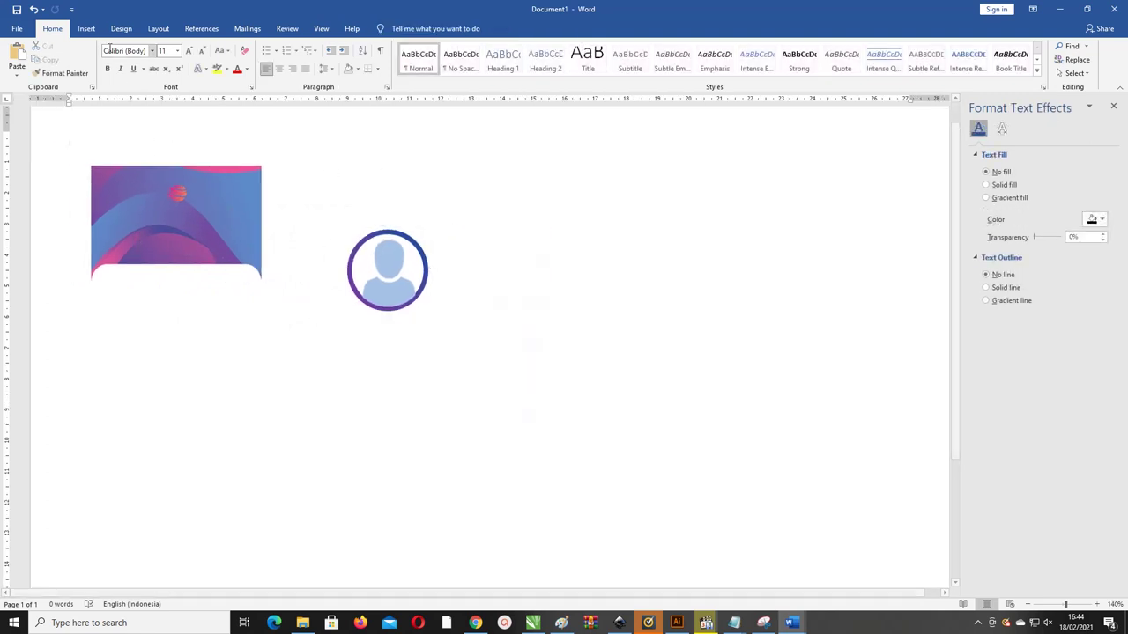
click(86, 29)
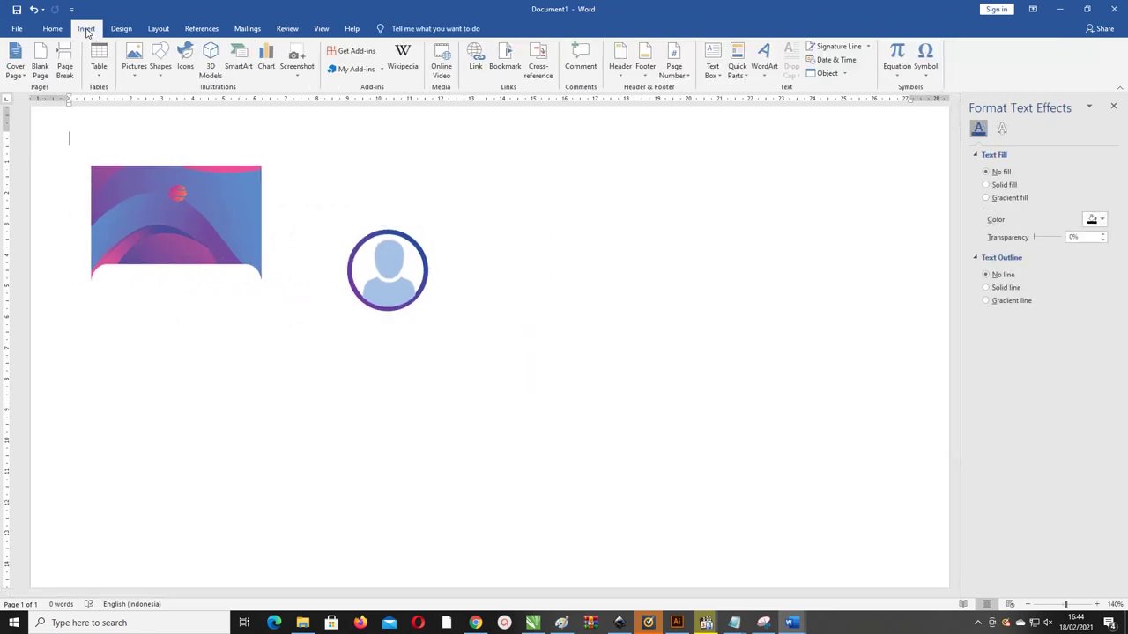
click(163, 66)
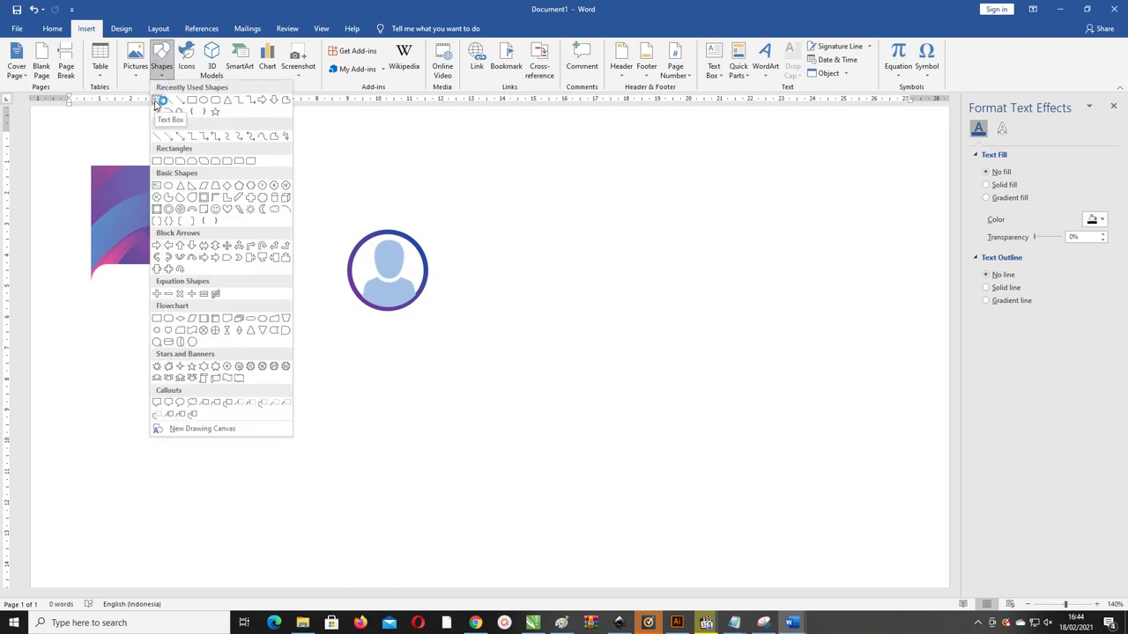
click(157, 100)
drag(97, 172, 249, 403)
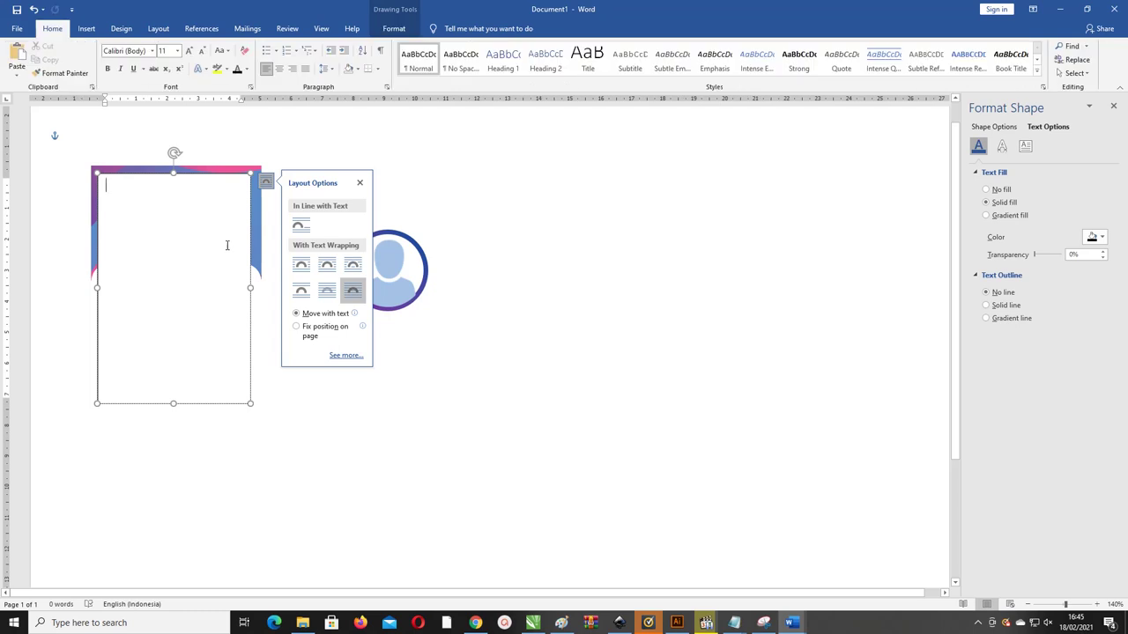
key(ctrl+v)
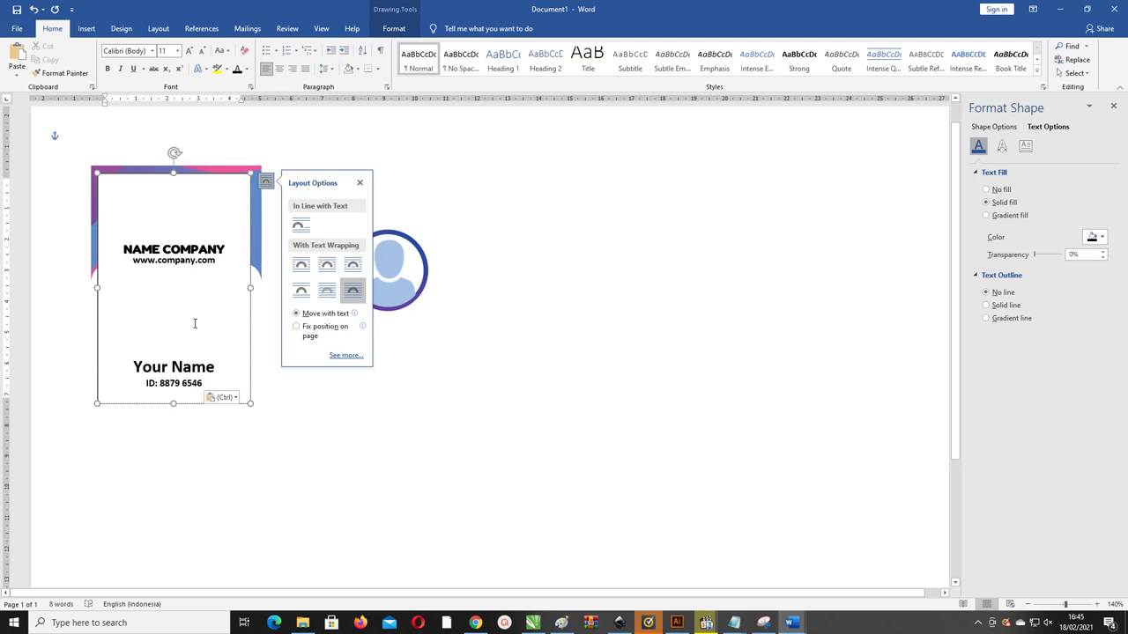
key(ctrl+a)
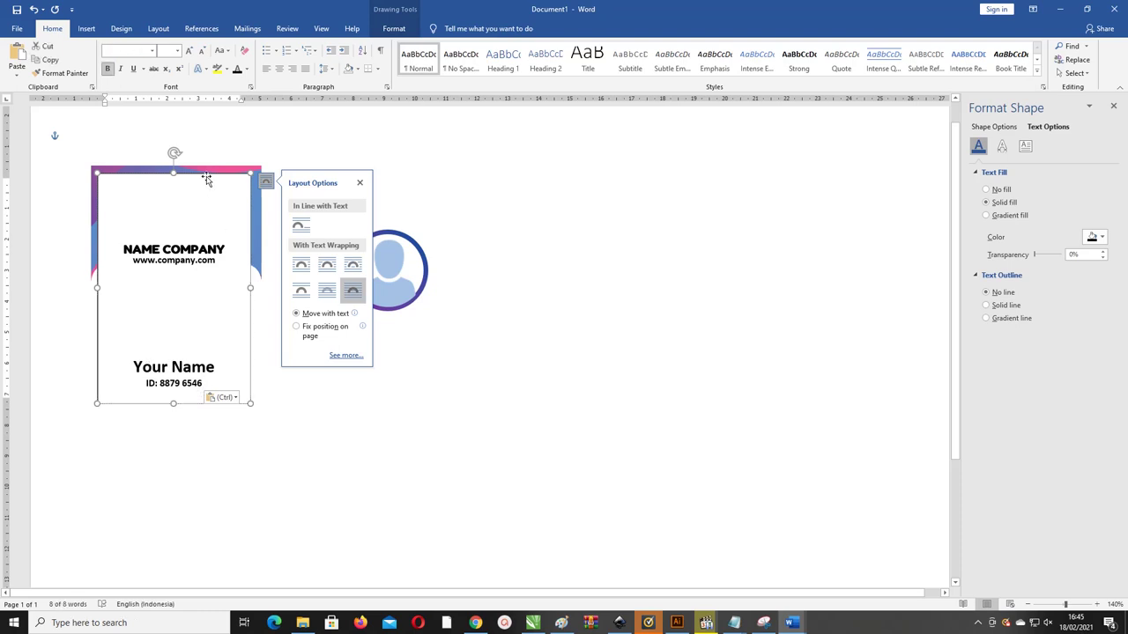
Step: Give the text box No Fill, shorten it from the top and remove empty lines above NAME COMPANY
click(394, 28)
click(425, 46)
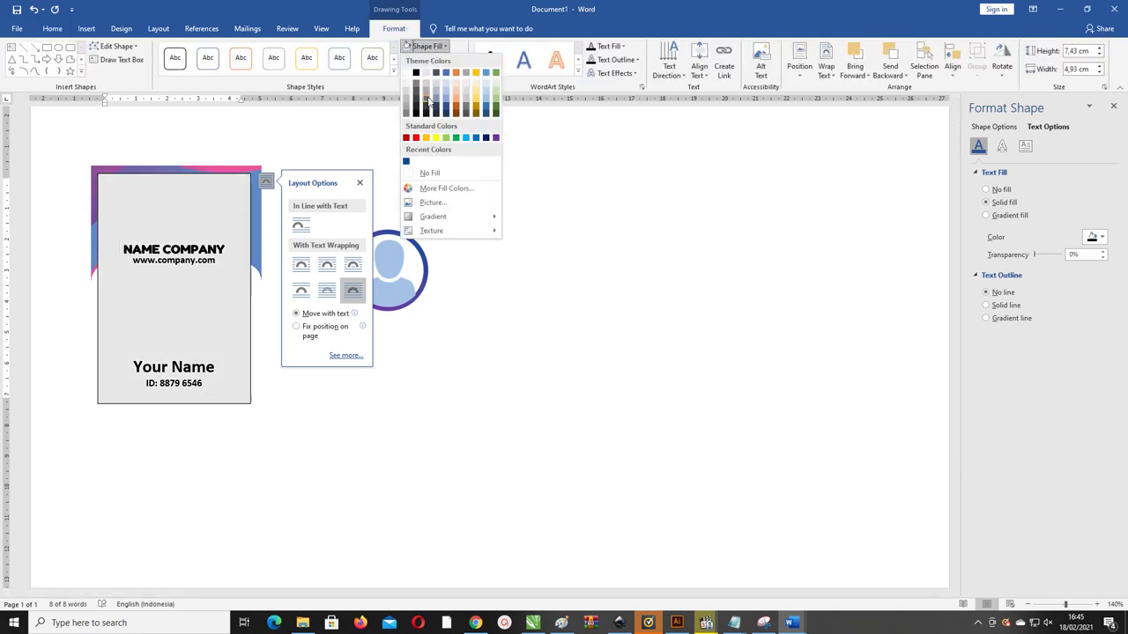
click(432, 174)
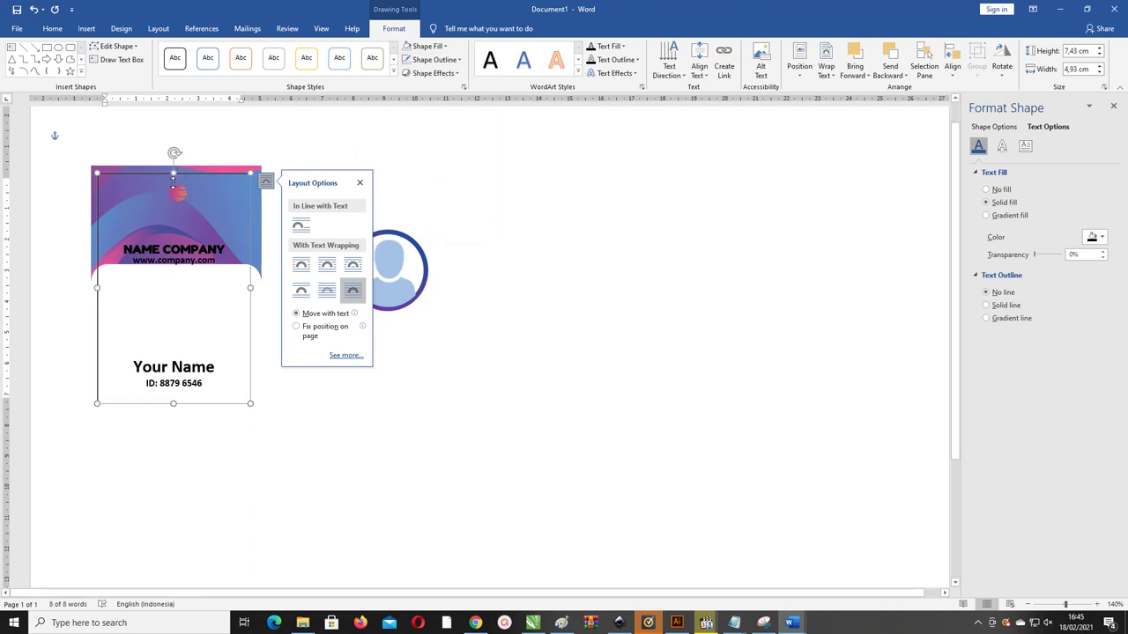
drag(173, 175, 173, 258)
click(180, 276)
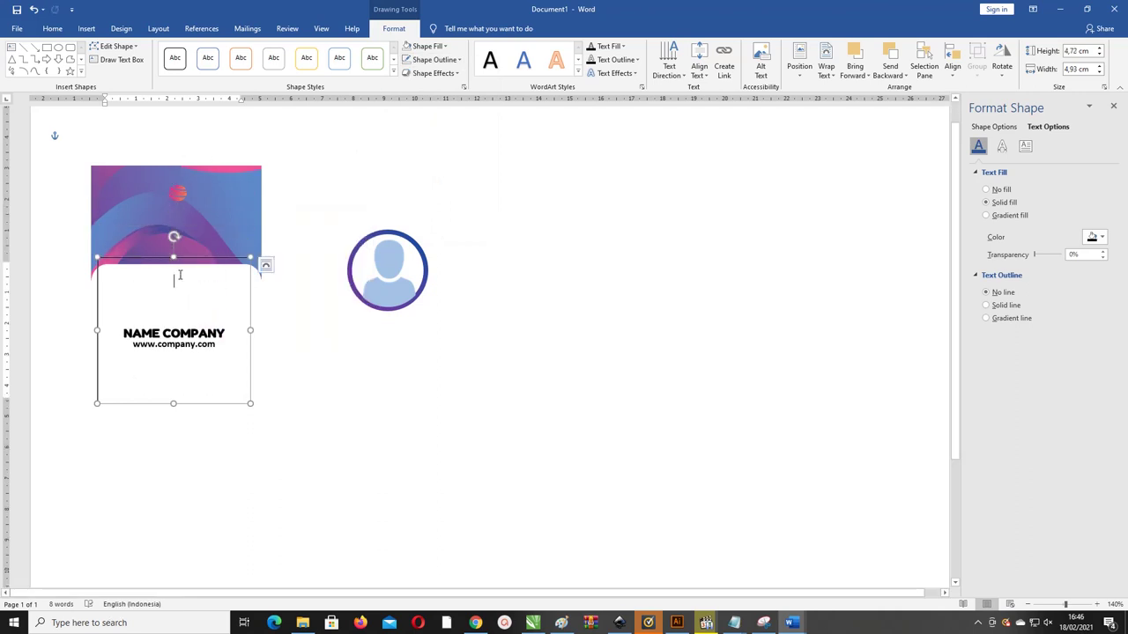
key(Delete)
key(Delete)
key(Delete)
key(Delete)
key(Delete)
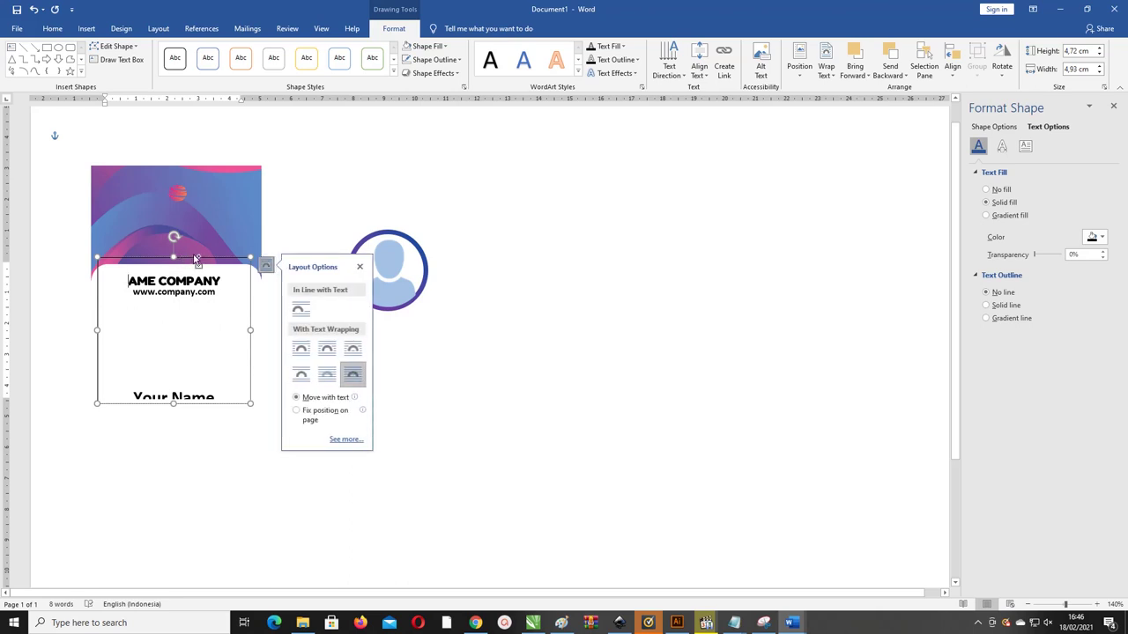
click(383, 210)
key(ctrl+z)
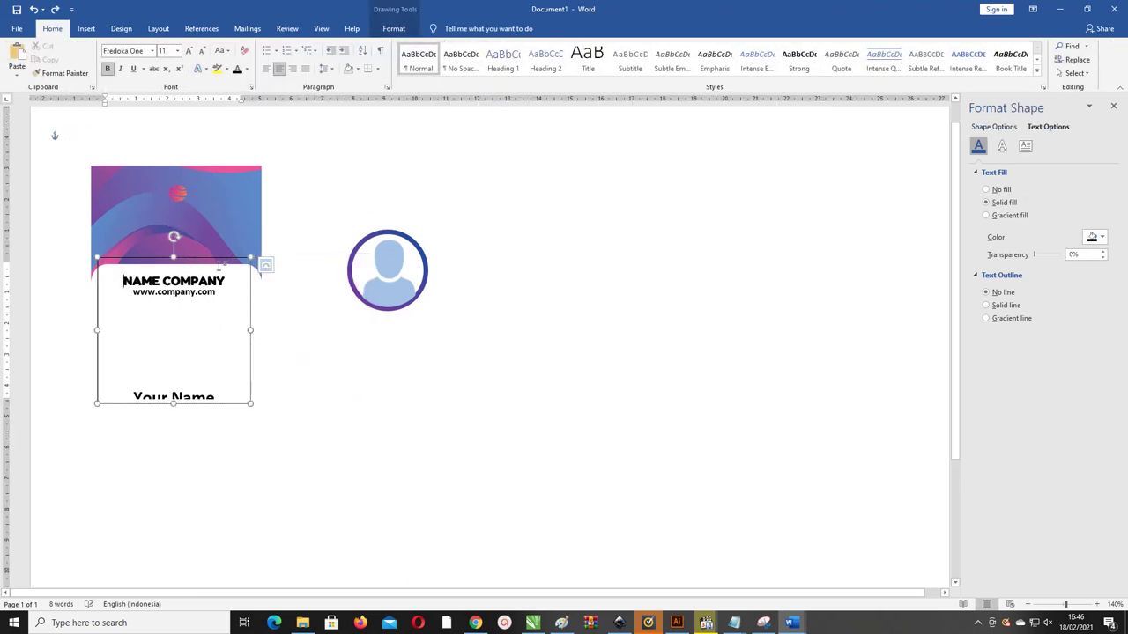
Step: Move the text box up onto the purple header and add a blank line above the ID line
drag(218, 260, 224, 188)
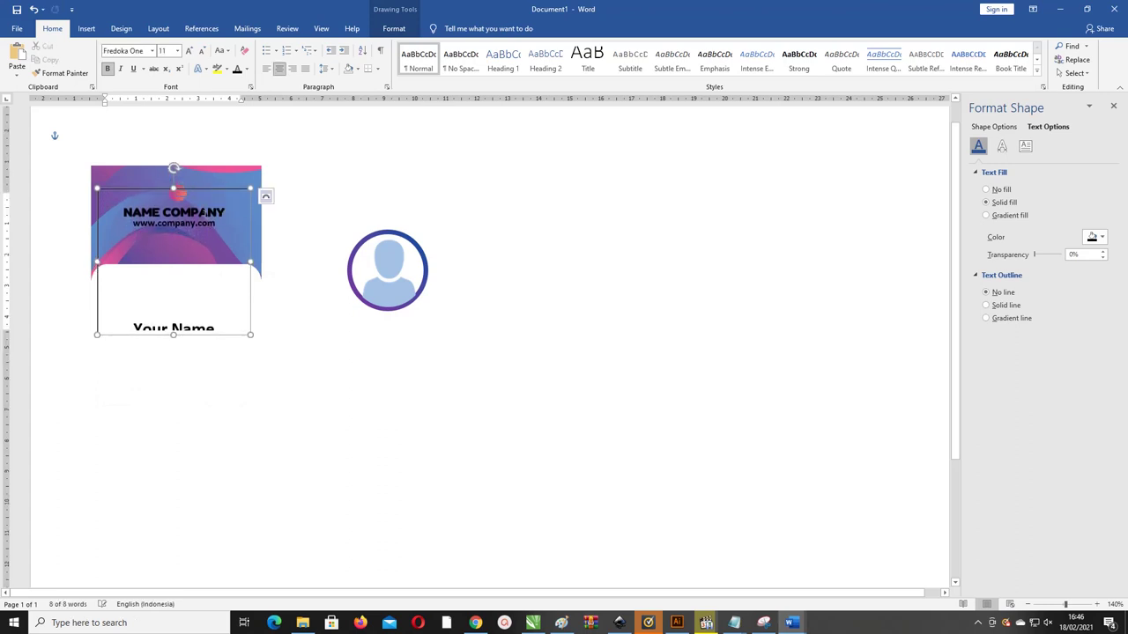
drag(174, 335, 170, 390)
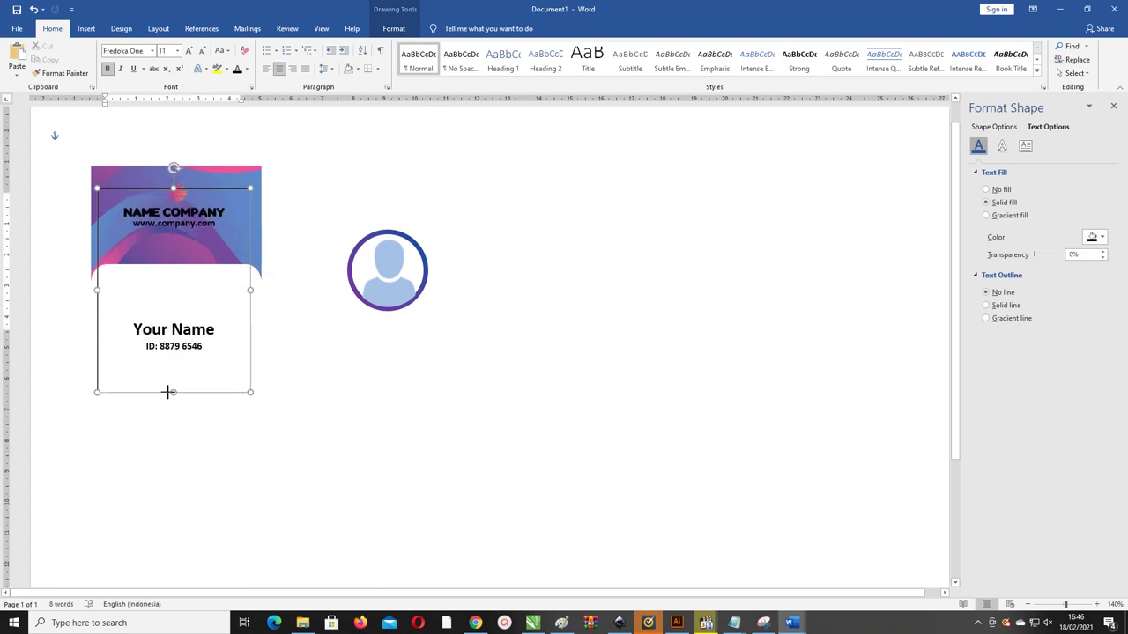
click(204, 347)
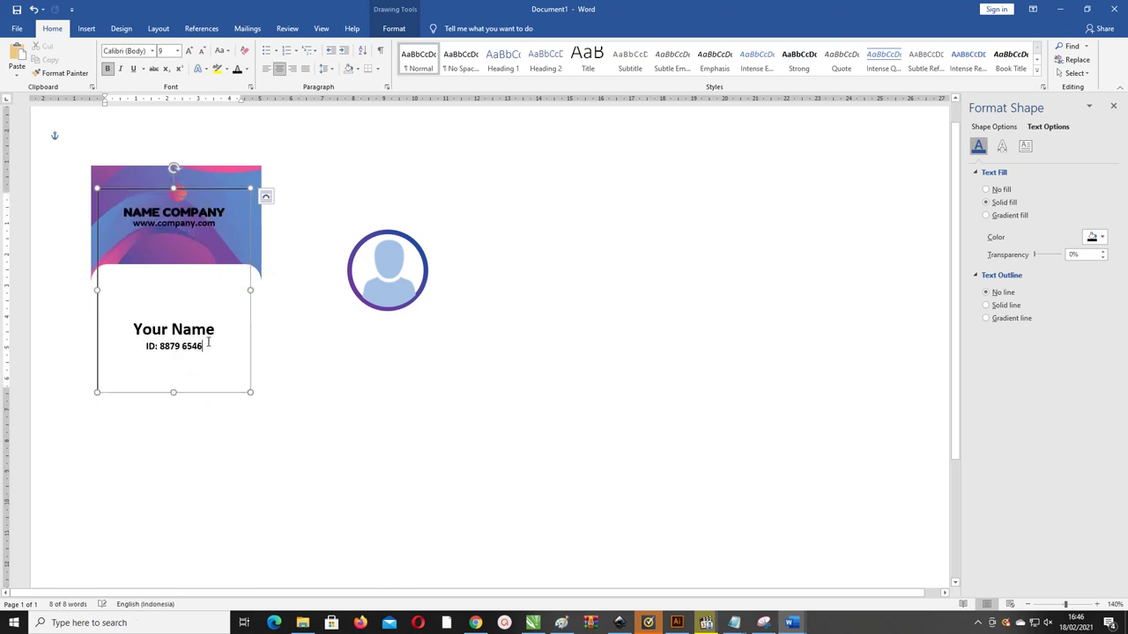
triple_click(143, 343)
click(146, 352)
key(Return)
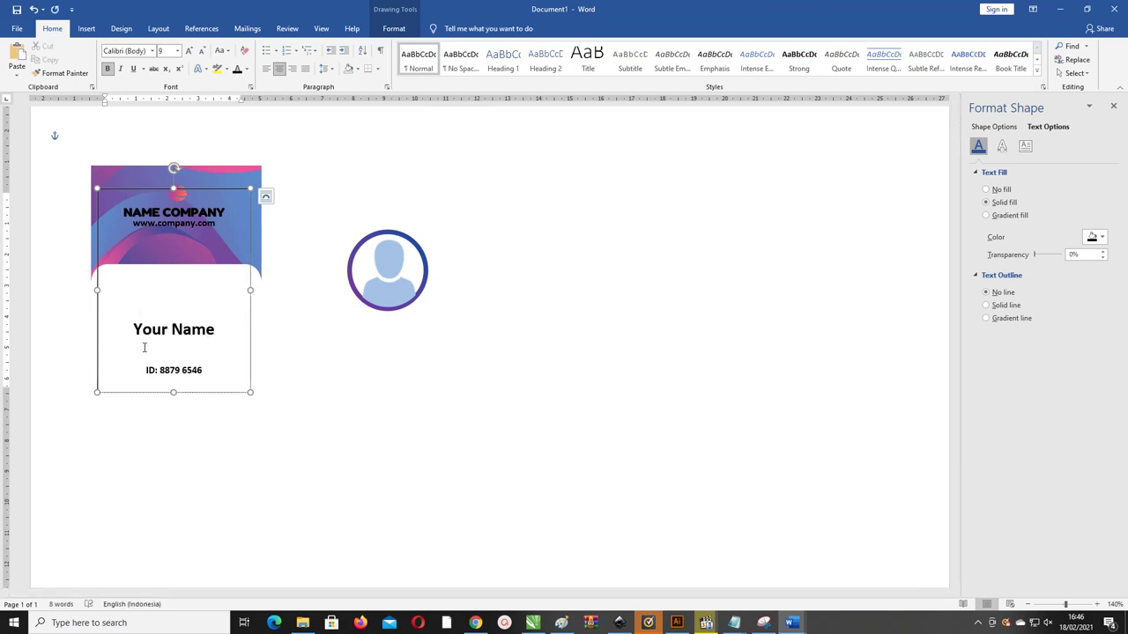
Step: Enlarge Your Name and type Conten Creator on the line beneath it
click(266, 68)
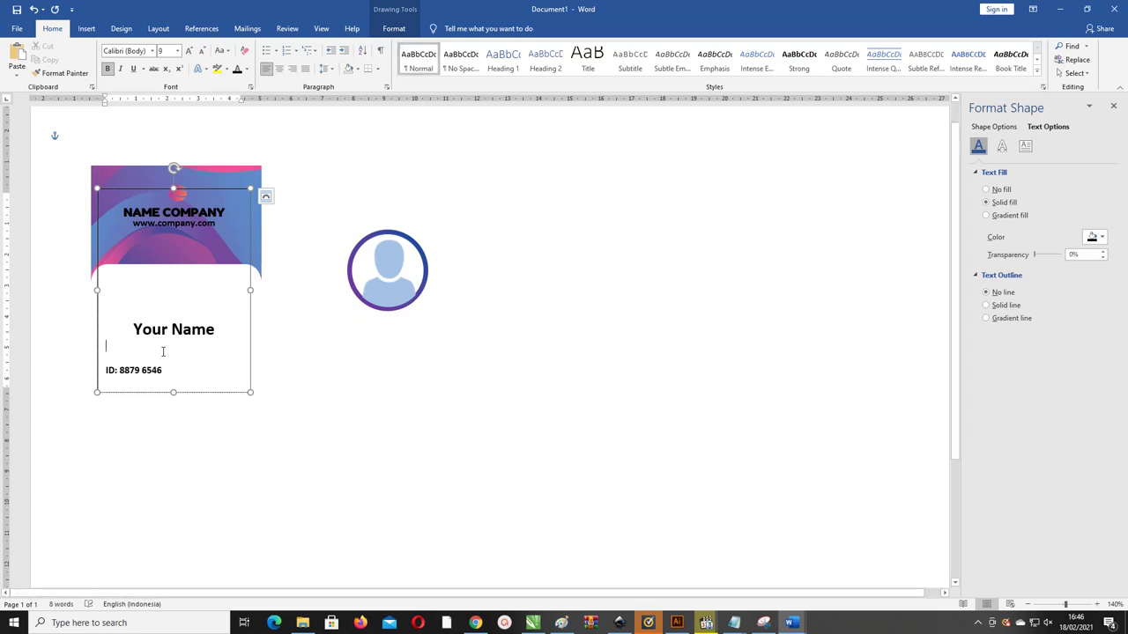
drag(231, 341, 115, 332)
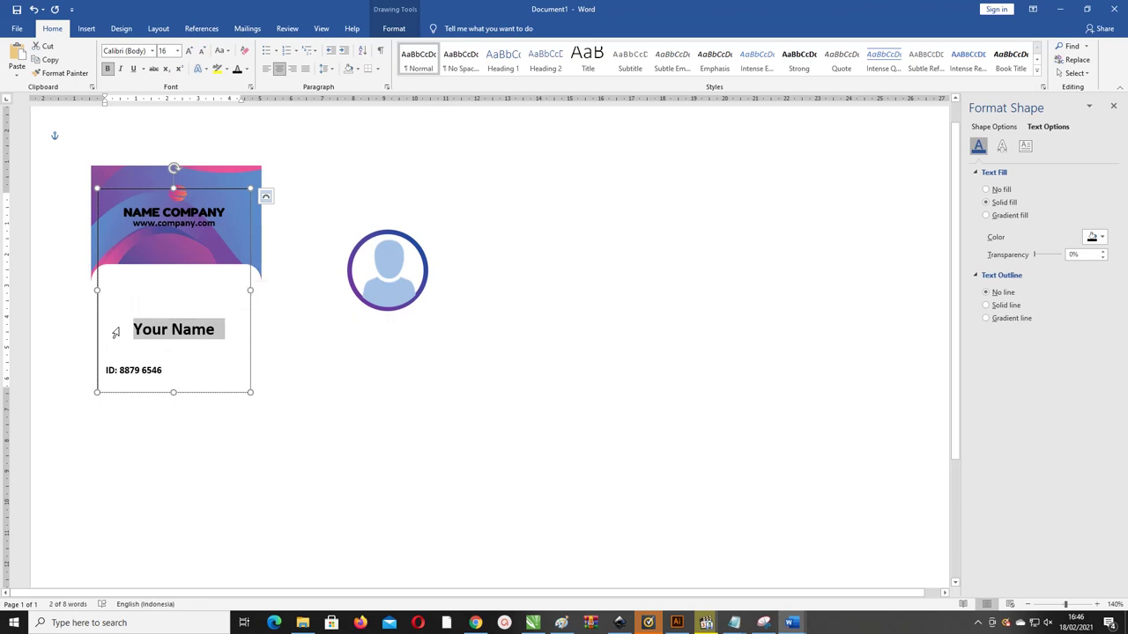
key(ctrl+shift+period)
key(ctrl+bracketright)
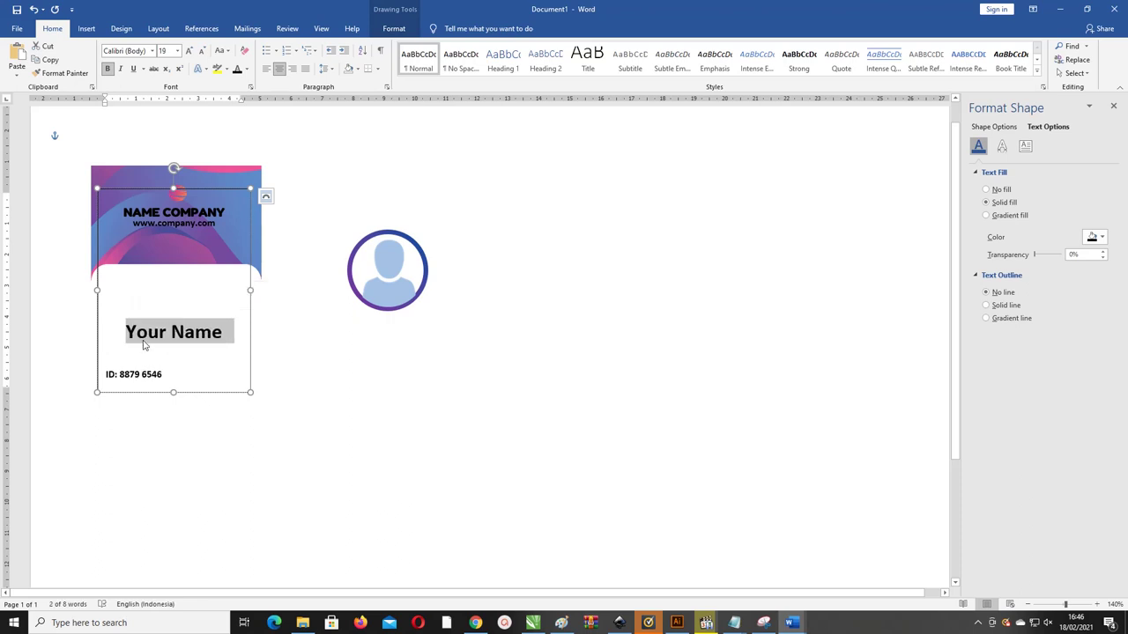
click(139, 345)
text(Conten)
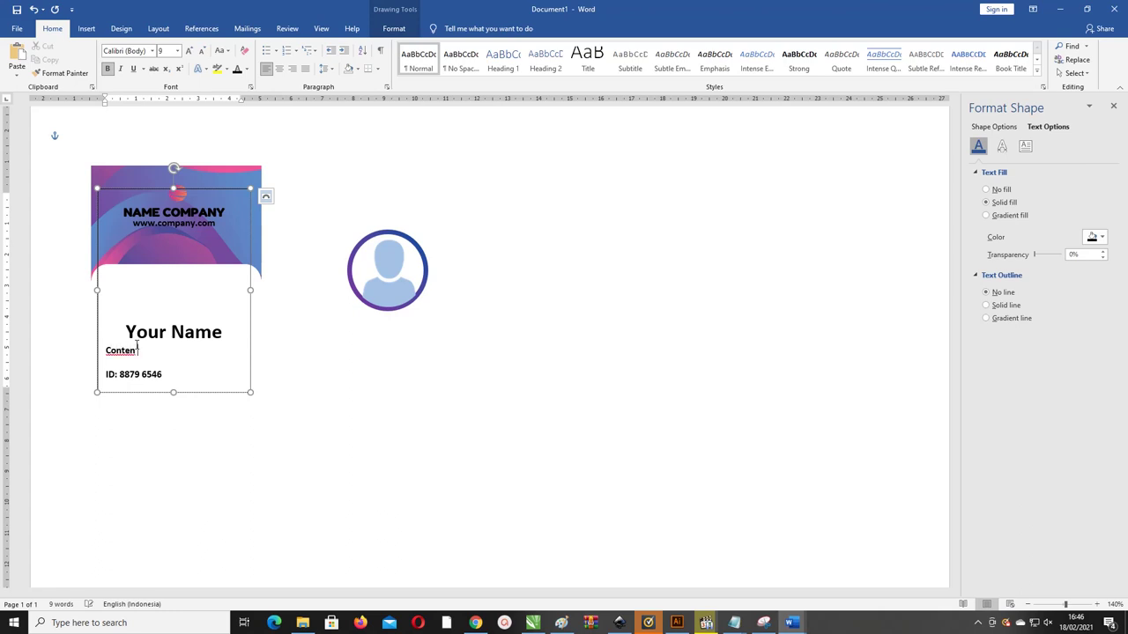
text( Creator)
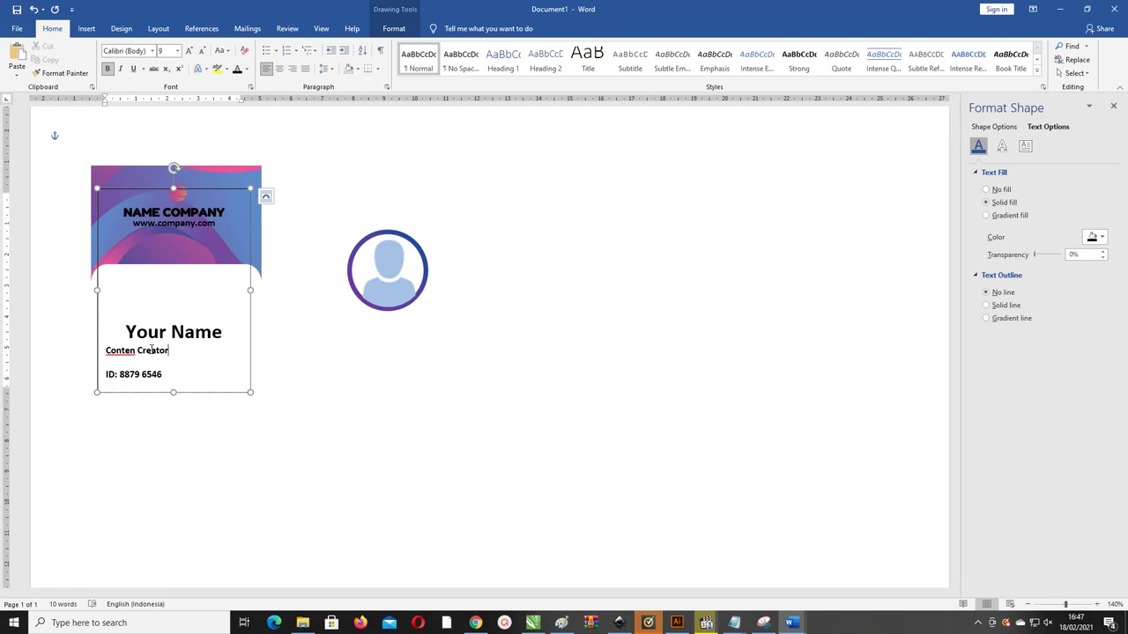
Step: Centre Your Name and Conten Creator, lengthen the box, and left-align the lowered ID line
drag(168, 351, 112, 333)
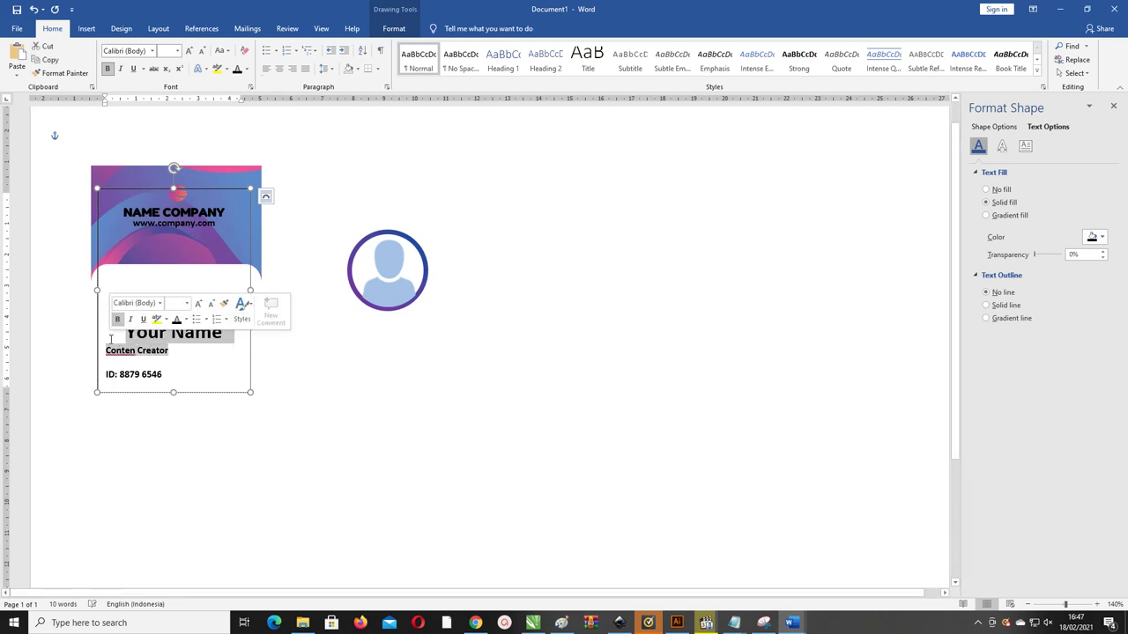
click(278, 69)
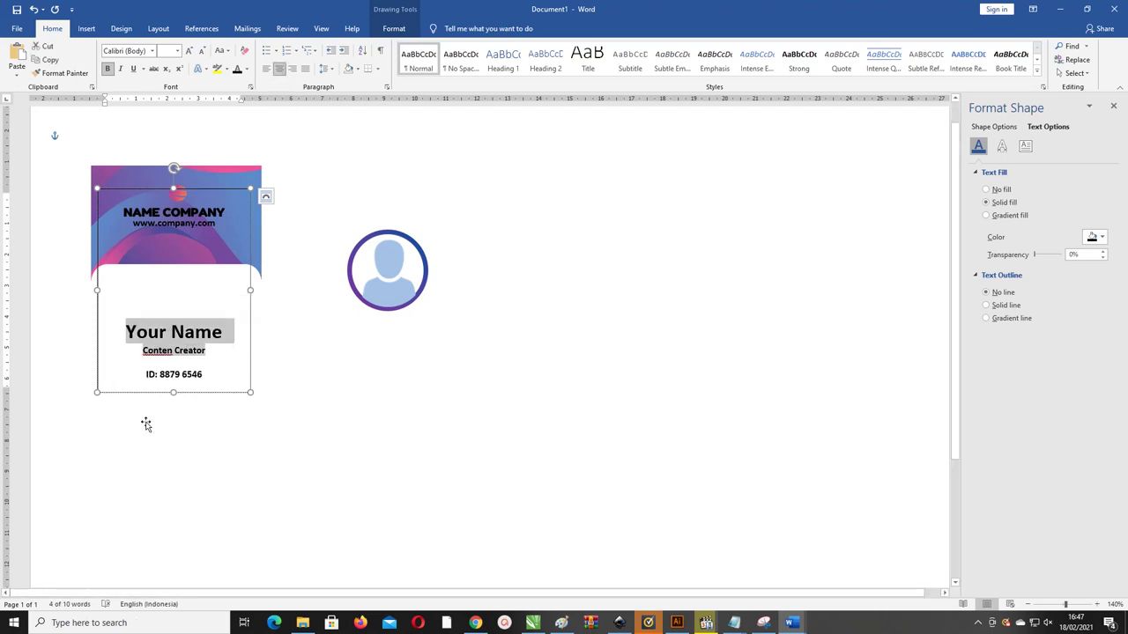
click(173, 361)
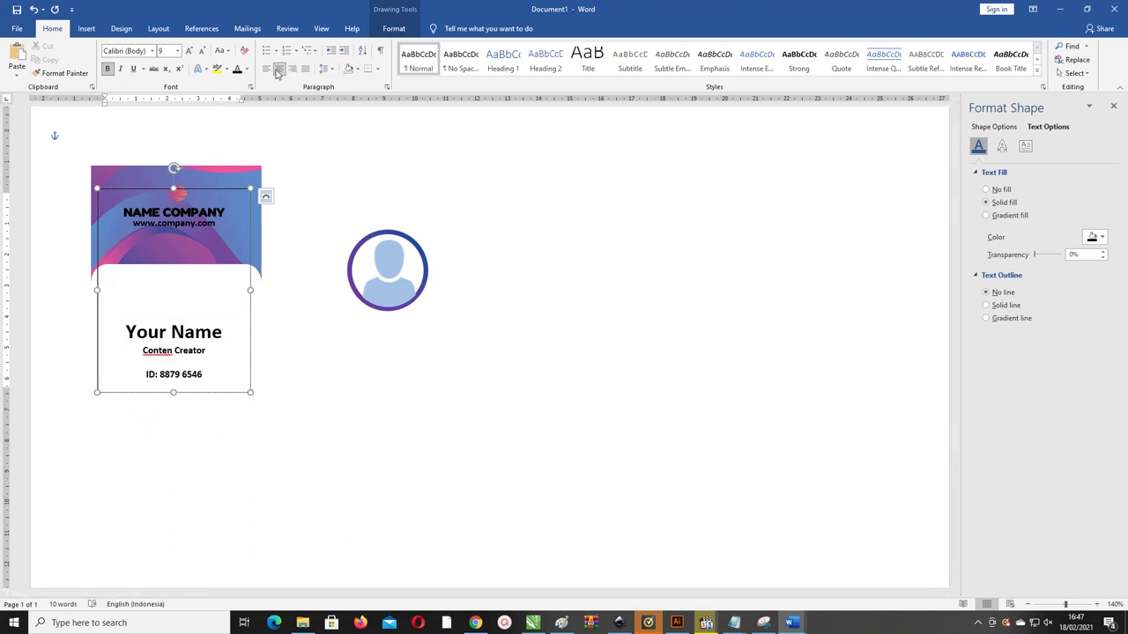
click(273, 69)
key(ctrl+z)
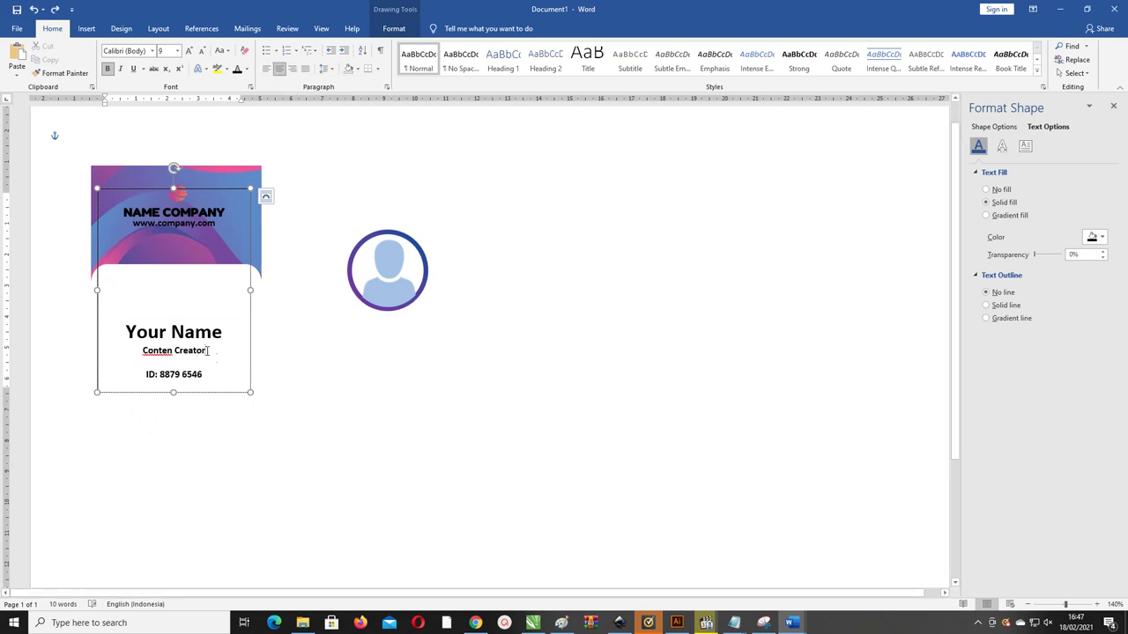
key(Return)
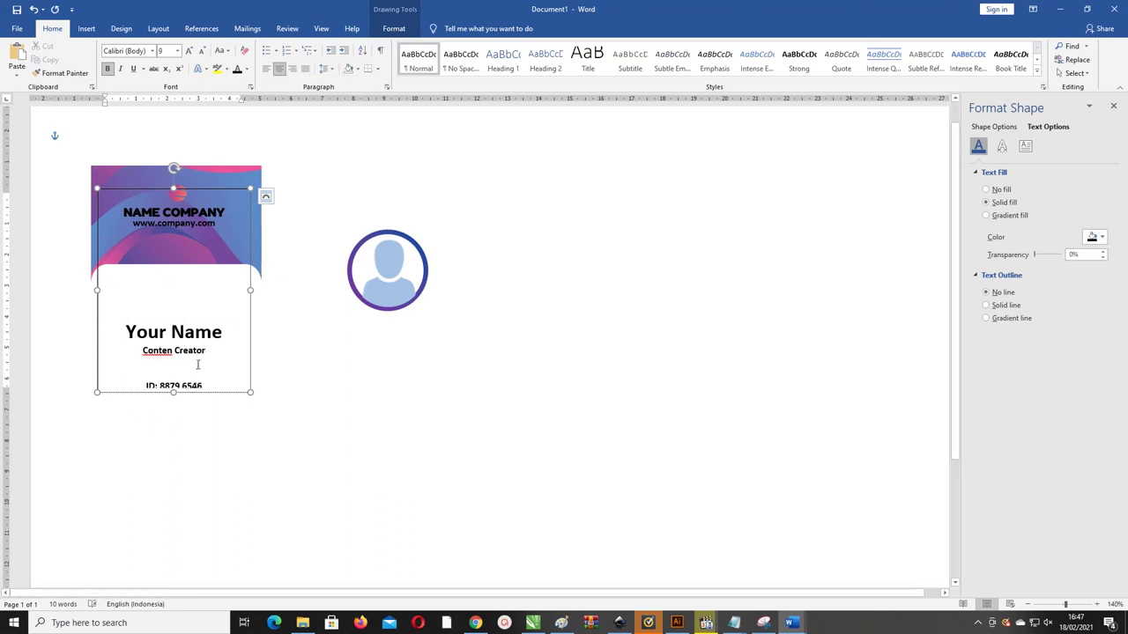
drag(174, 393, 174, 414)
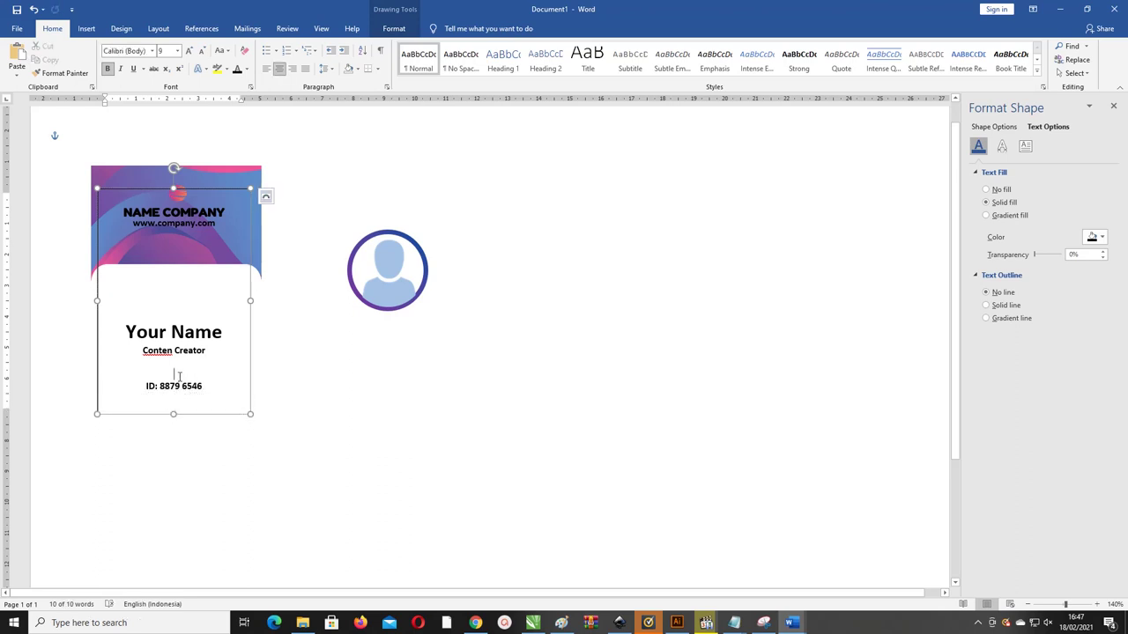
click(266, 69)
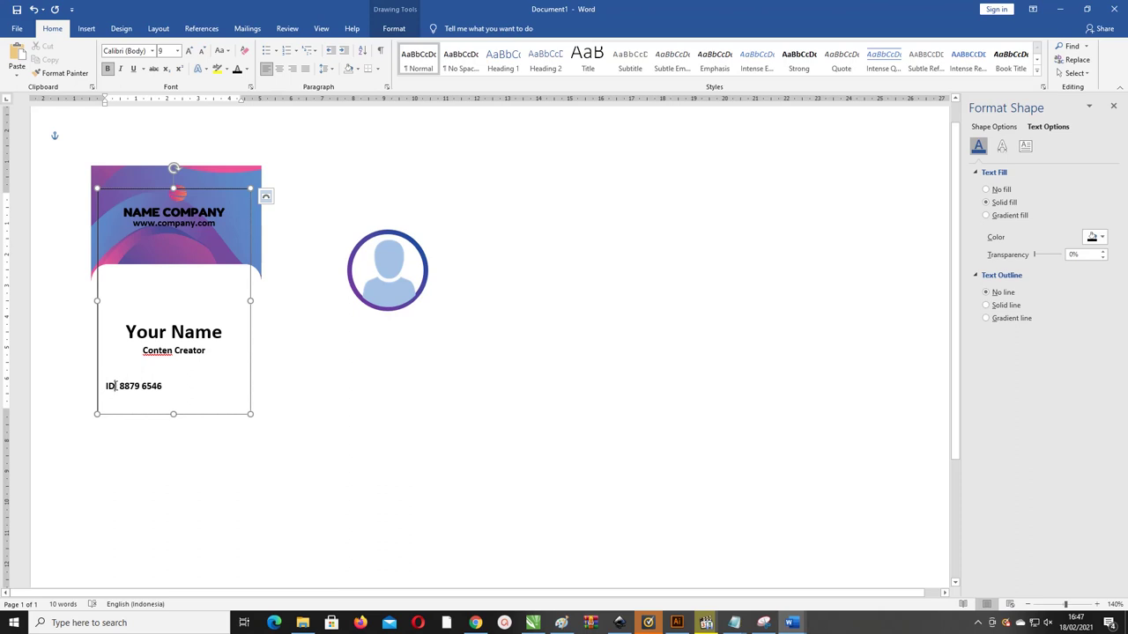
Step: Add a tab after ID and paste the email and Whatsapp lines below it
click(116, 386)
key(Tab)
key(Return)
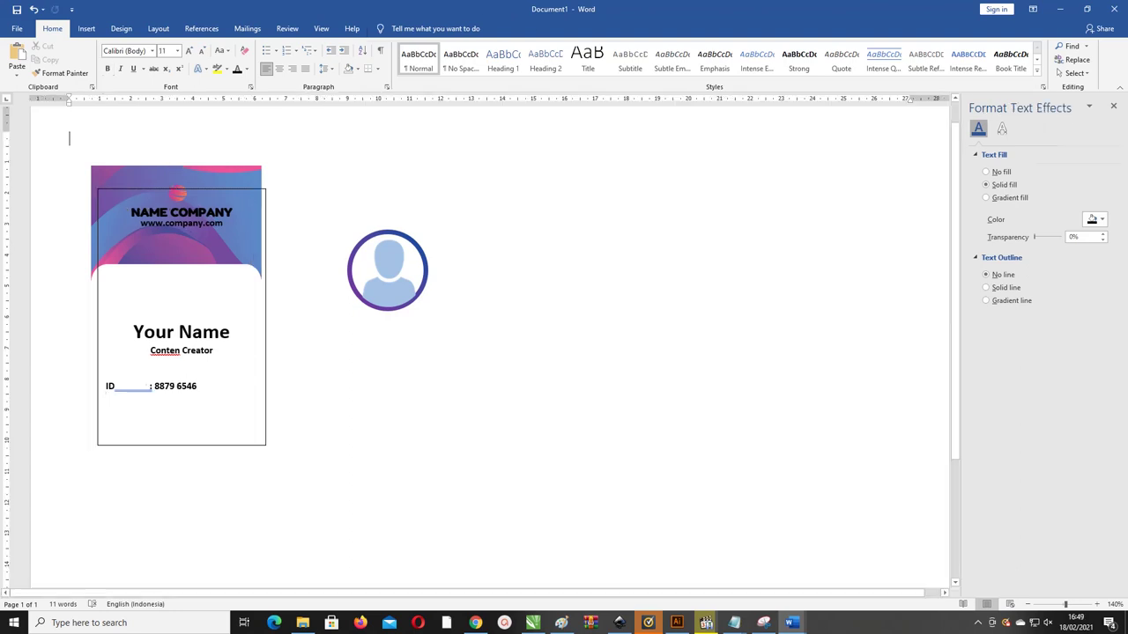
click(187, 402)
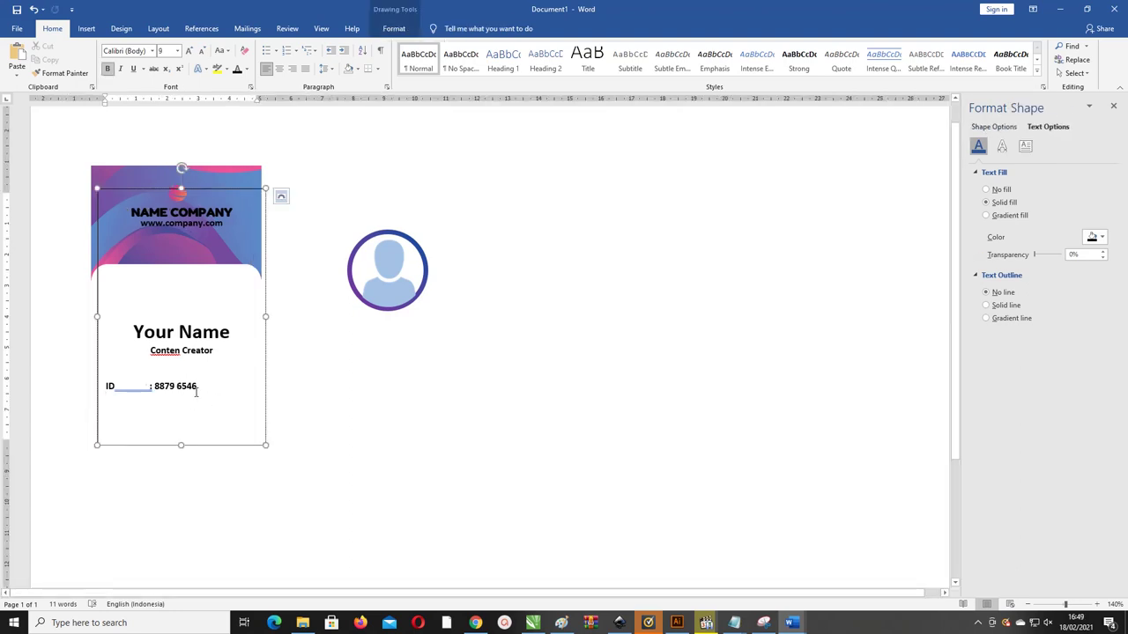
key(ctrl+v)
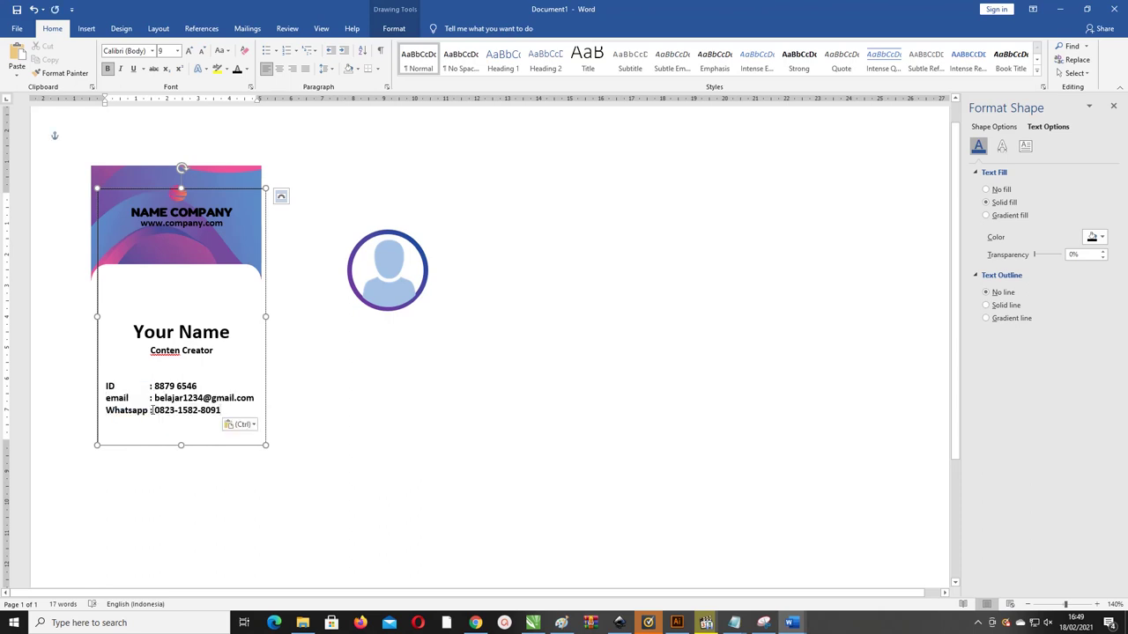
Step: Set the ID, email and Whatsapp lines to font size 8
drag(152, 411, 121, 391)
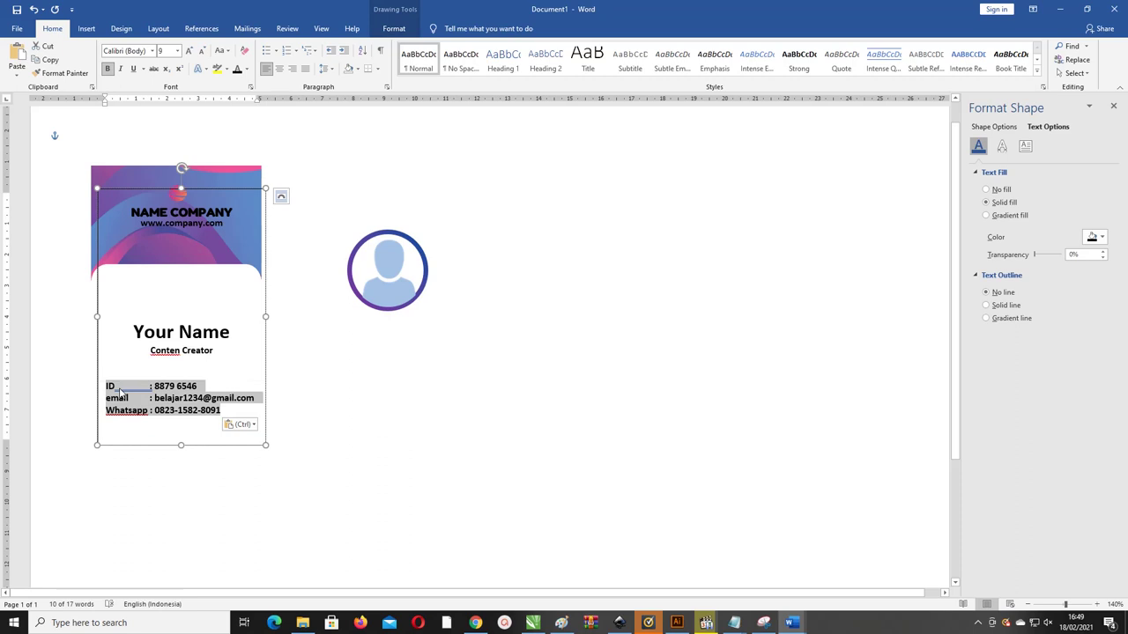
key(ctrl+bracketleft)
key(ctrl+bracketleft)
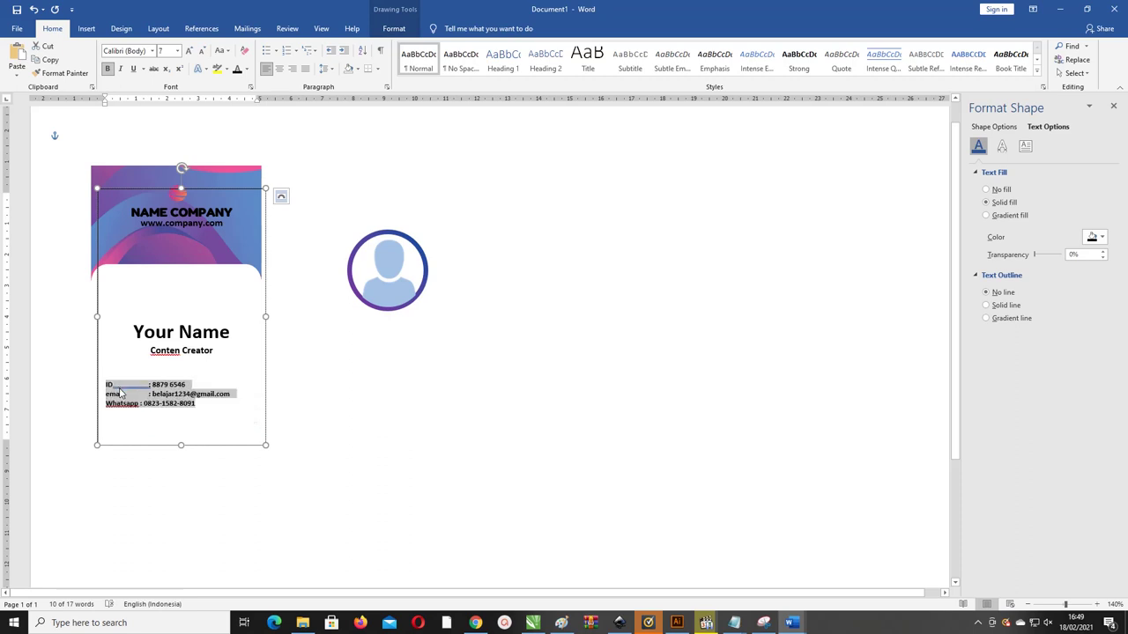
key(ctrl+bracketright)
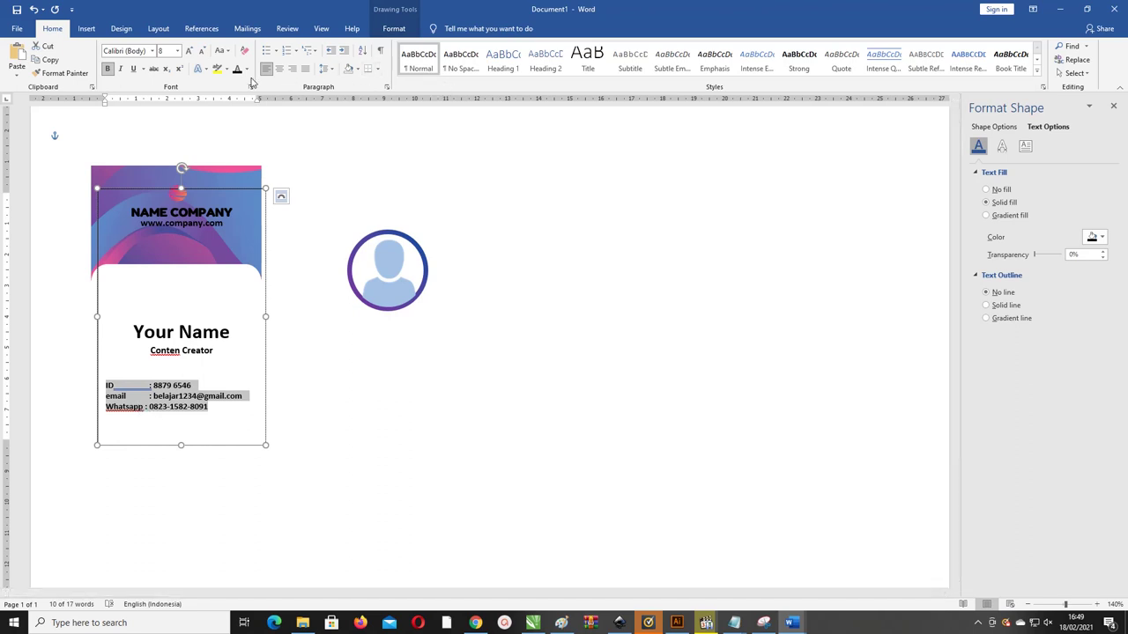
click(177, 50)
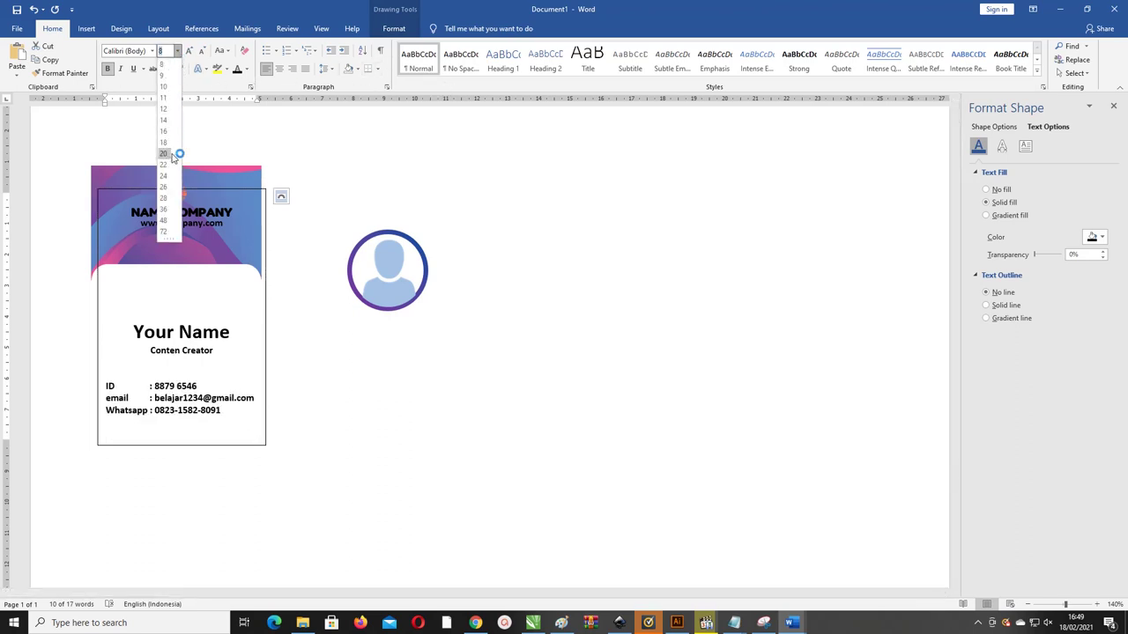
click(324, 126)
click(211, 431)
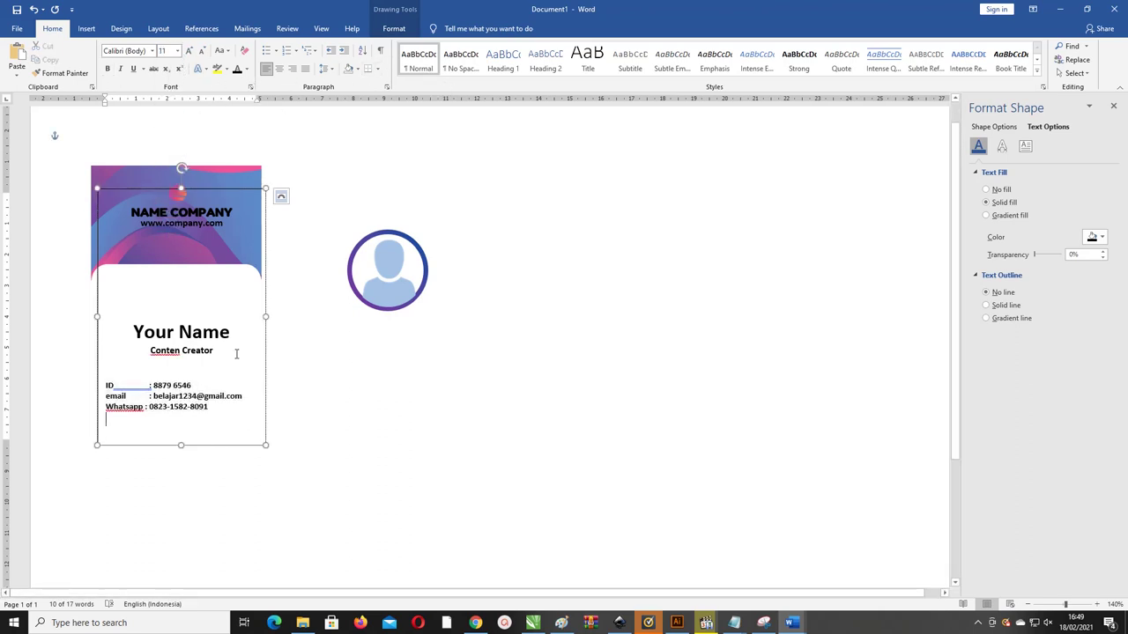
click(223, 173)
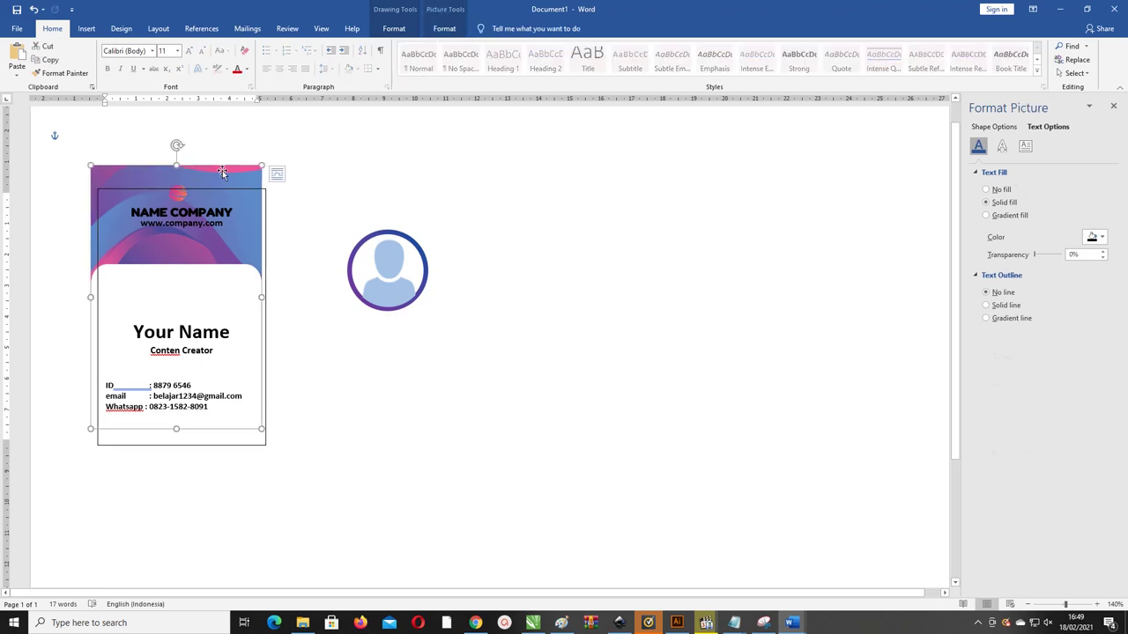
Step: Narrow the text box to fit the card and Align Center it with the card background
click(175, 448)
drag(181, 445, 181, 417)
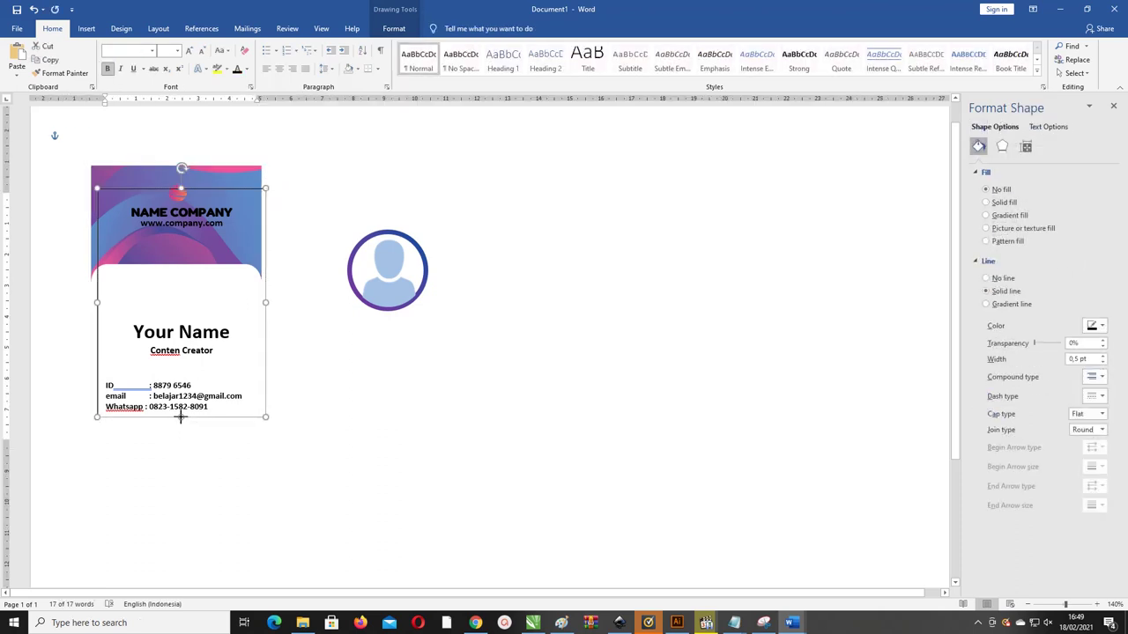
mouse_move(265, 302)
mouse_down()
mouse_move(247, 301)
mouse_move(259, 301)
mouse_up()
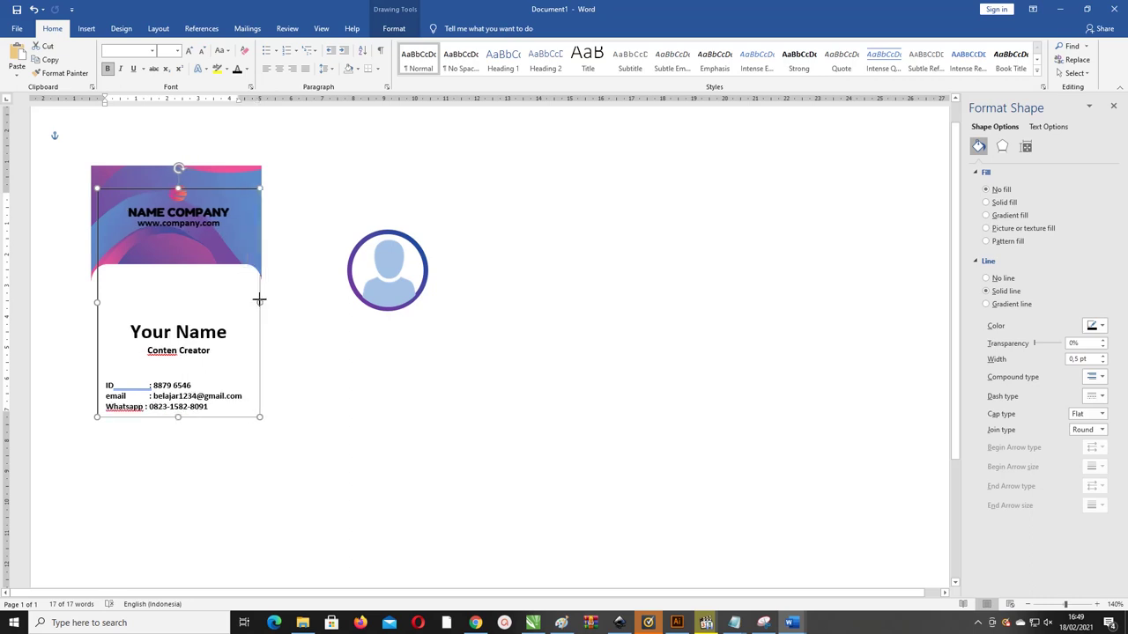
click(220, 175)
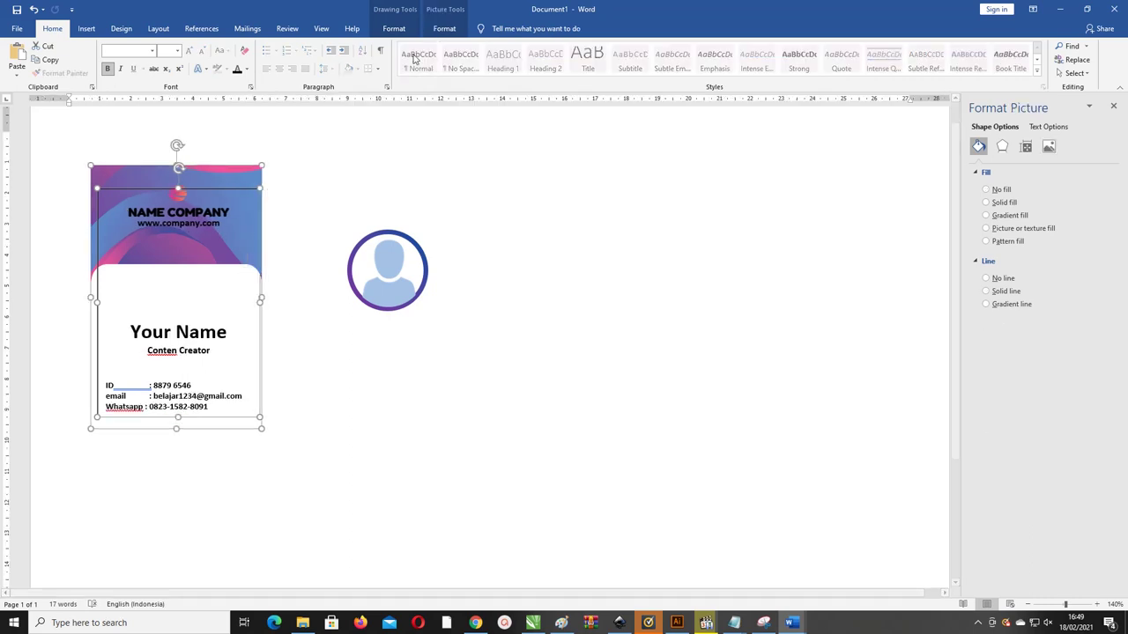
click(398, 30)
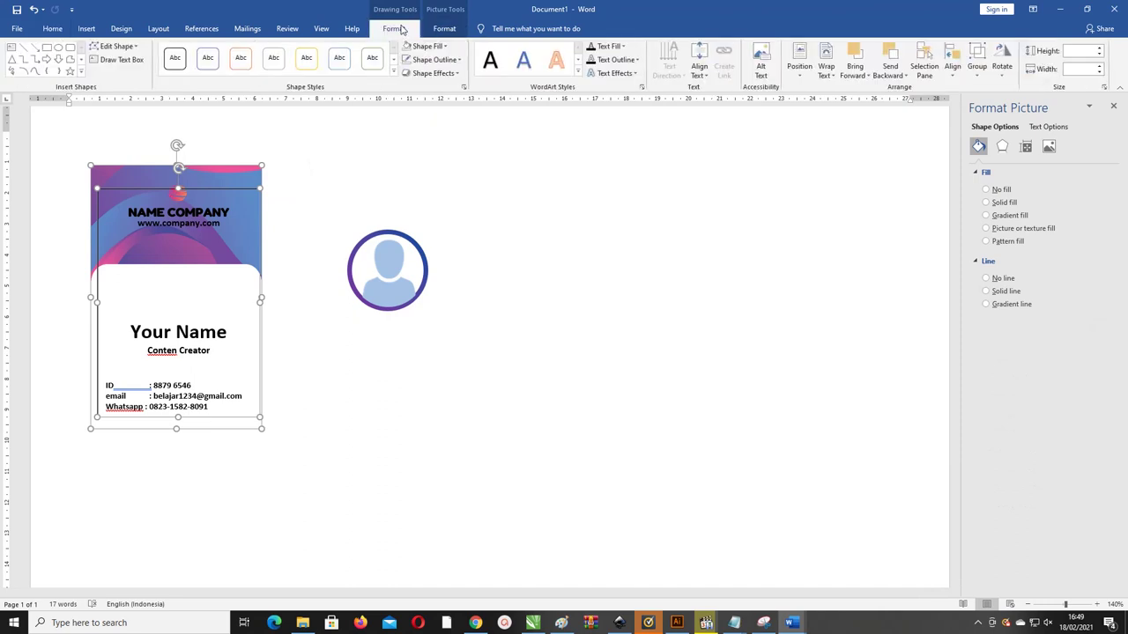
click(952, 67)
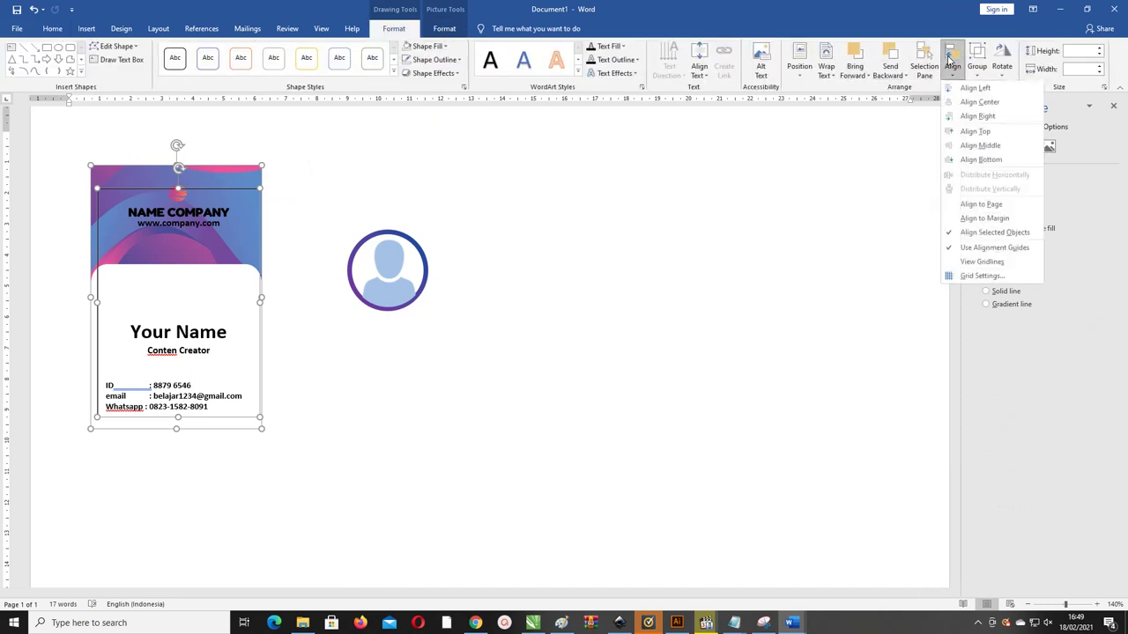
click(969, 103)
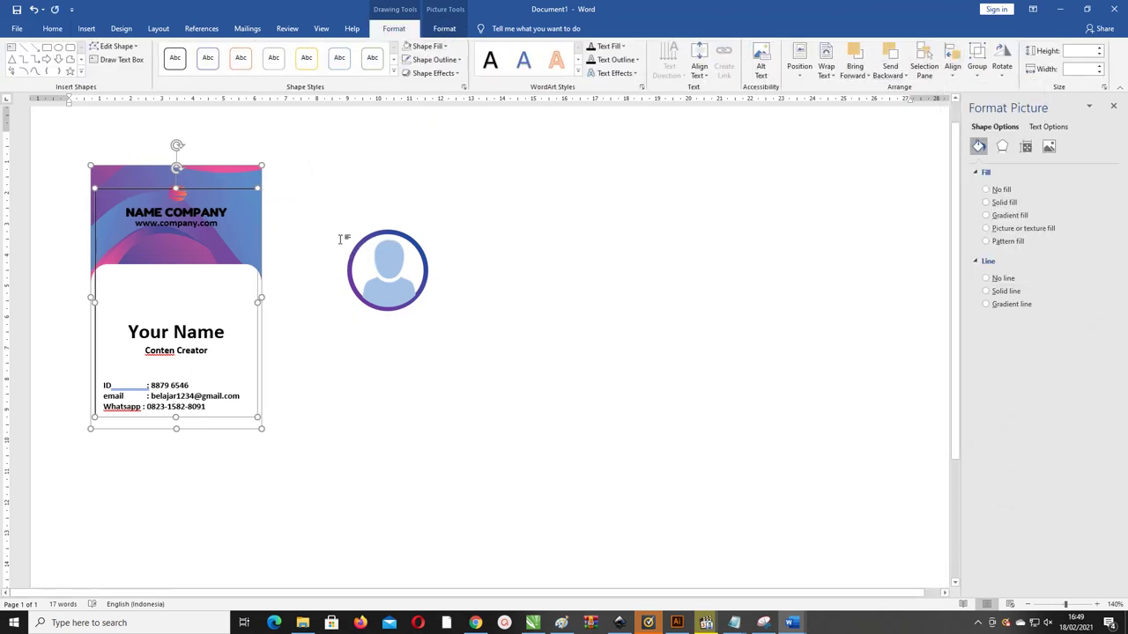
click(293, 192)
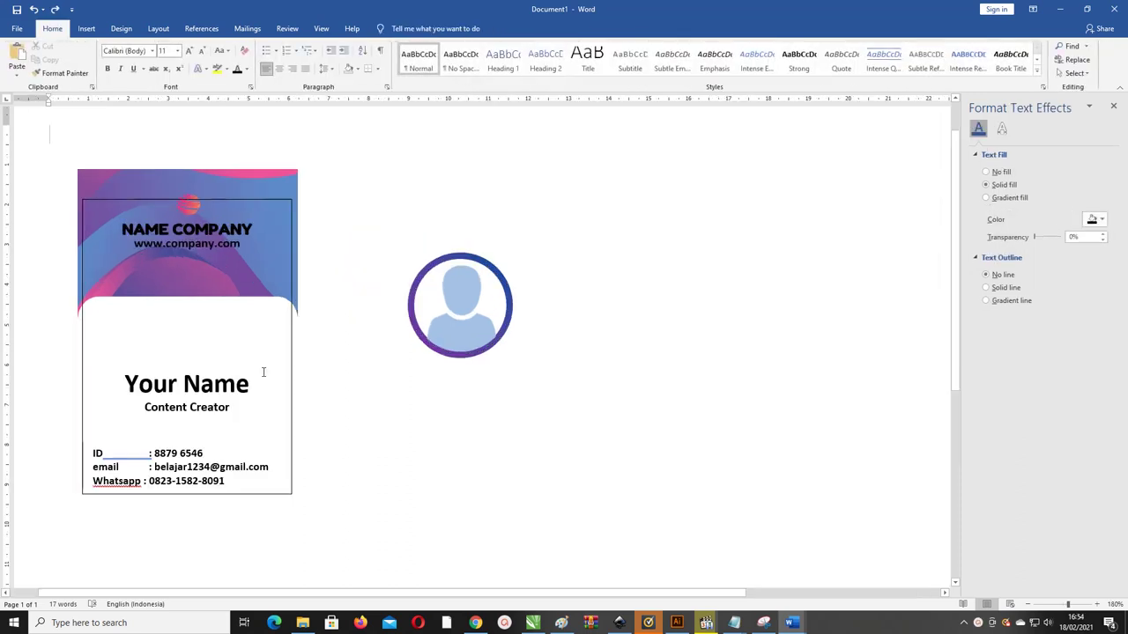
Step: Set Your Name and Content Creator to Multiple 0.7 line spacing
drag(240, 406, 119, 385)
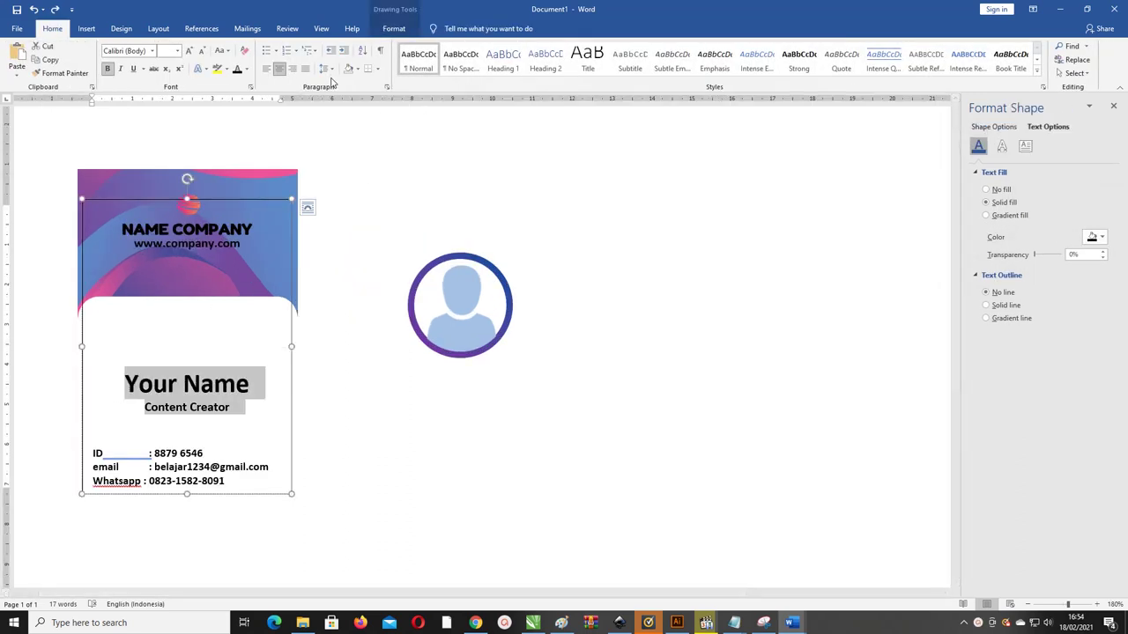
click(326, 70)
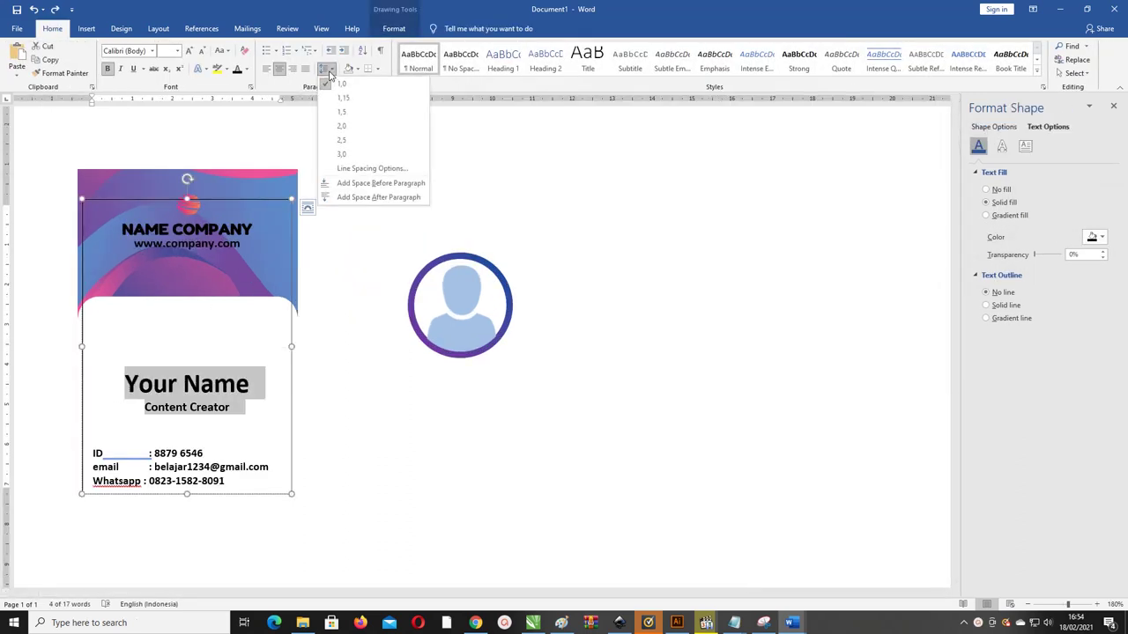
click(374, 168)
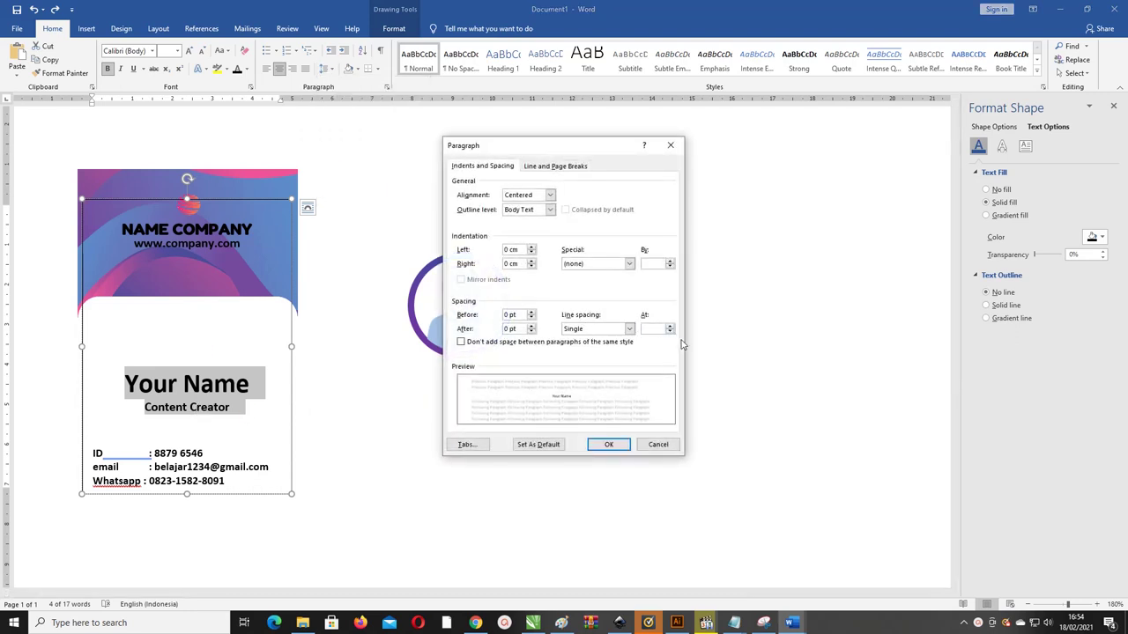
click(669, 332)
text(0,7)
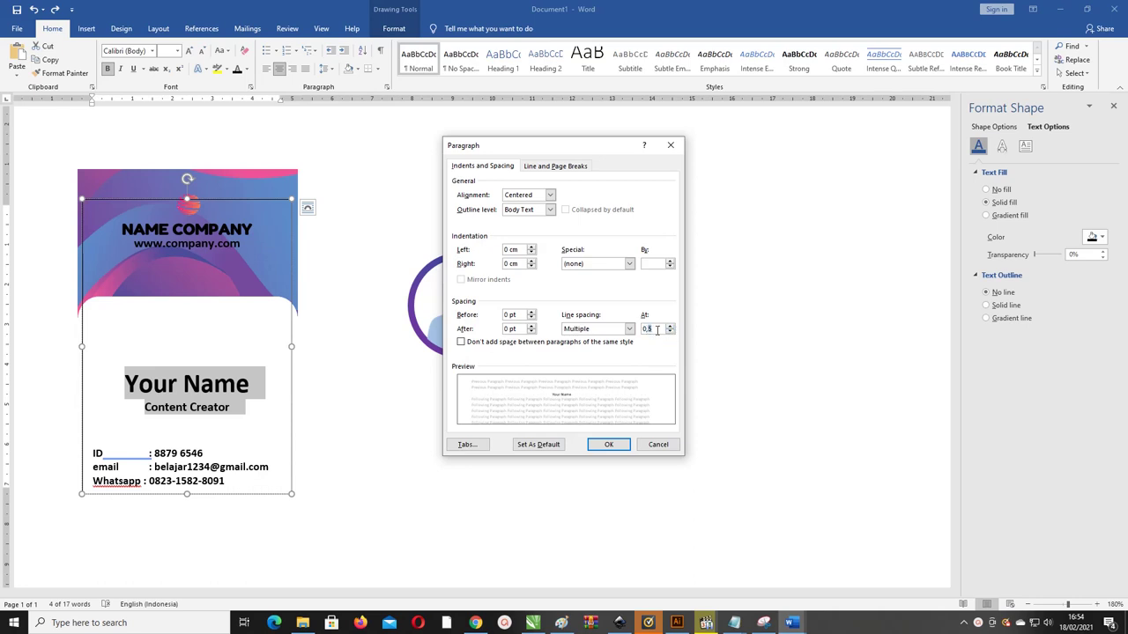
click(608, 444)
click(213, 378)
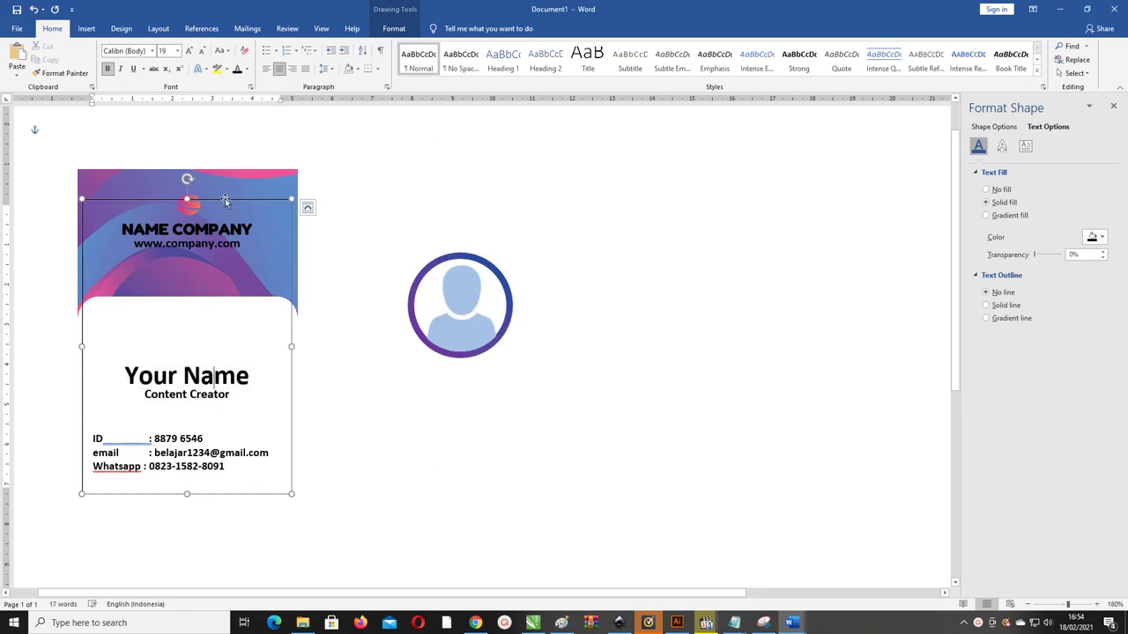
click(433, 297)
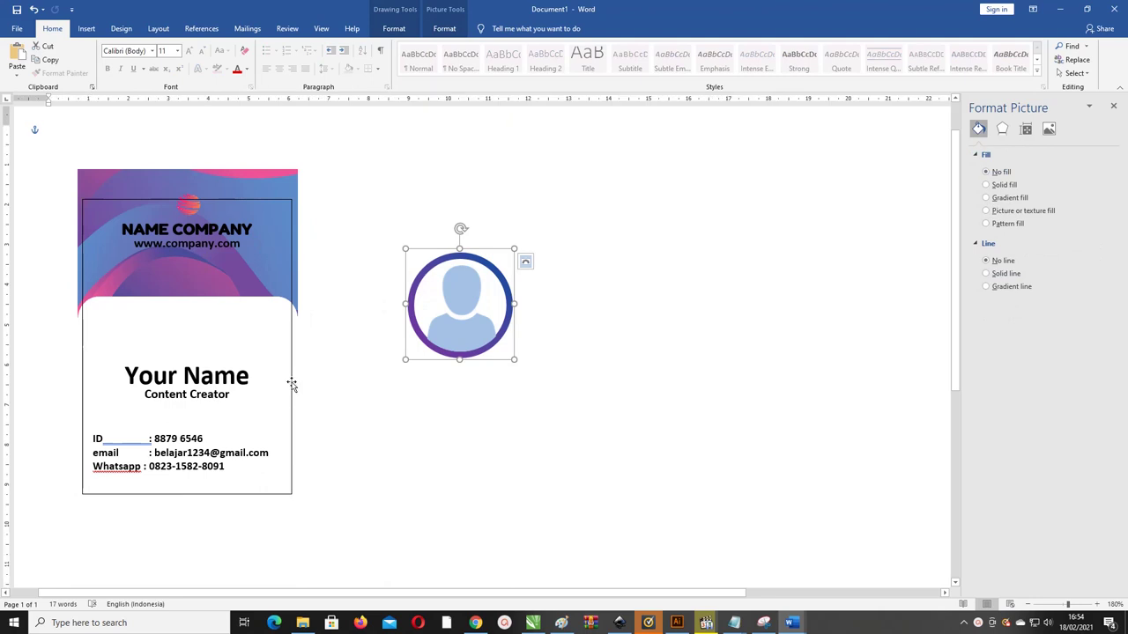
Step: Remove the text box's outline
click(292, 384)
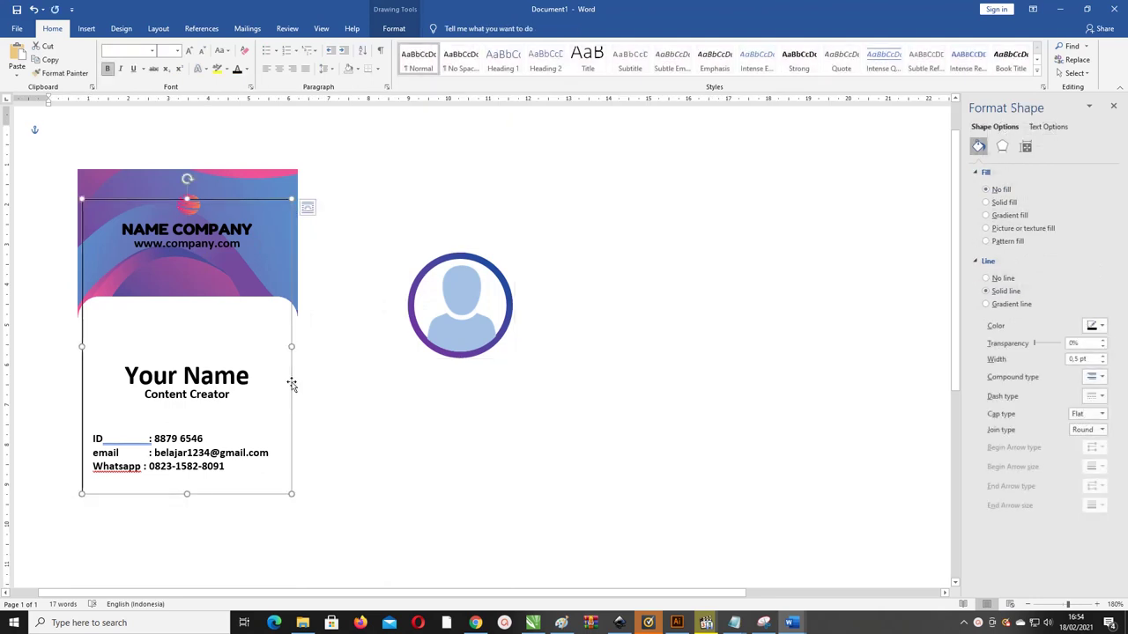
click(398, 30)
click(434, 59)
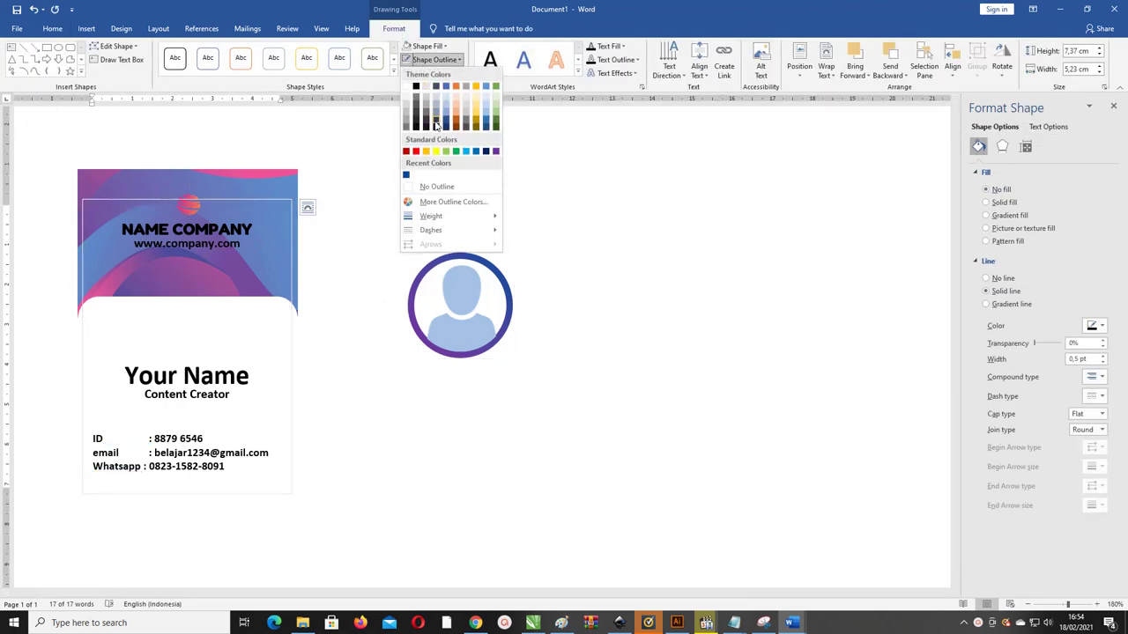
click(446, 187)
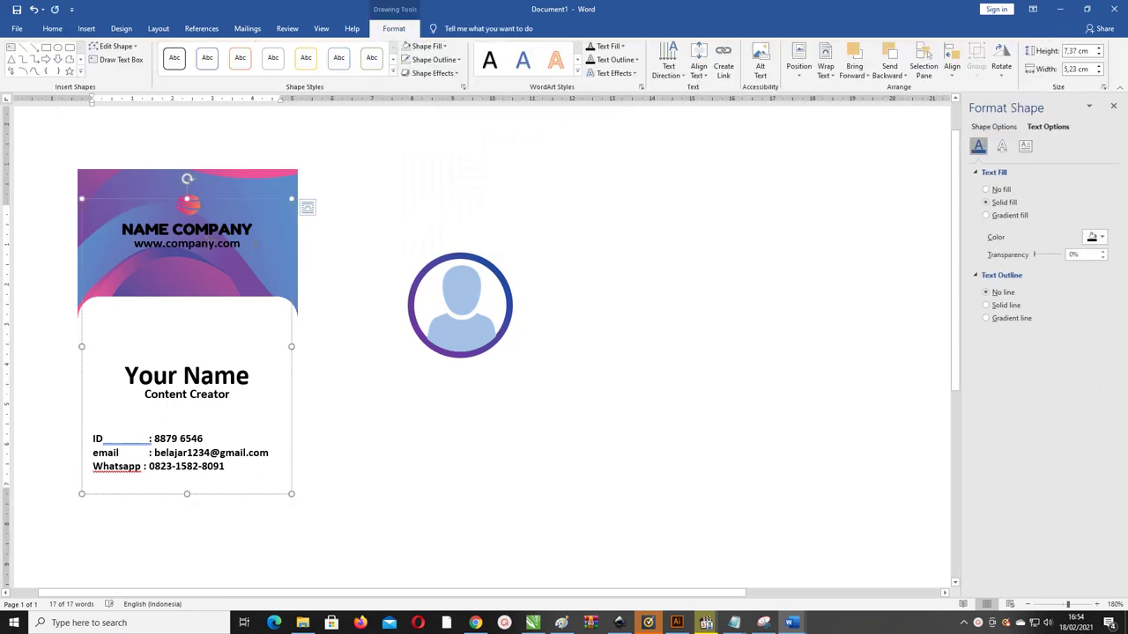
drag(119, 227, 244, 247)
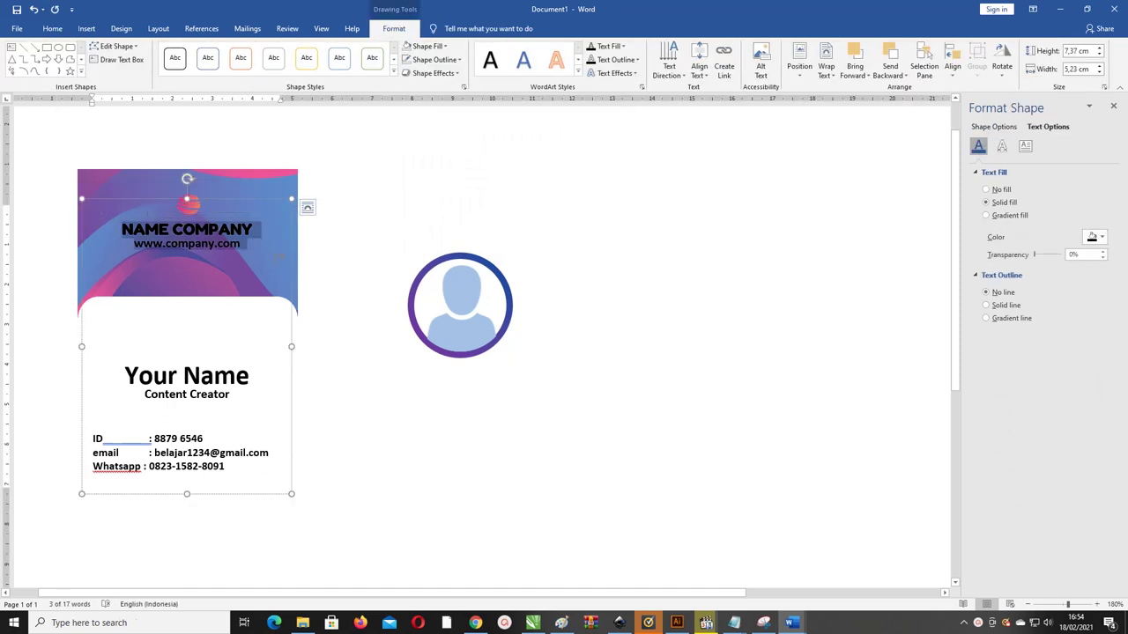
key(ctrl+shift+less)
key(ctrl+shift+less)
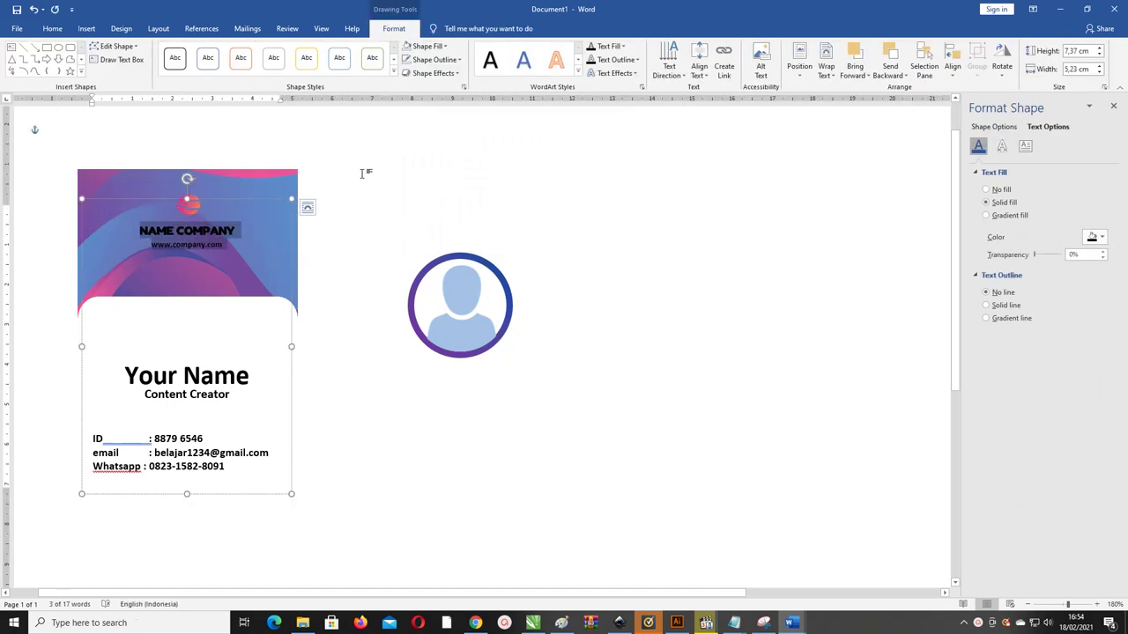
click(52, 28)
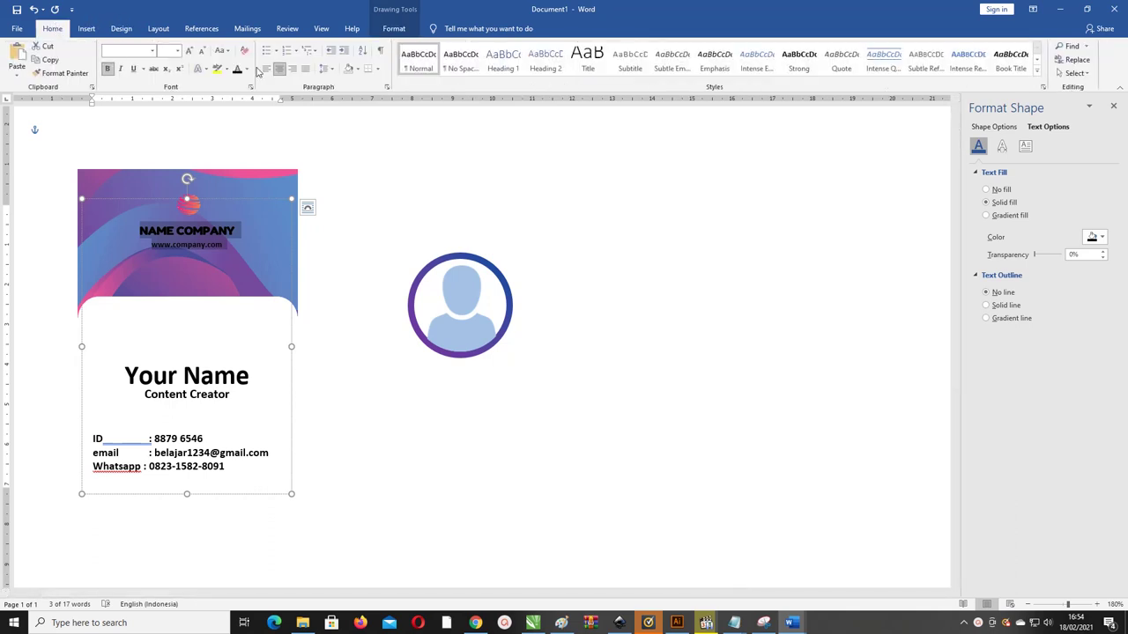
click(251, 69)
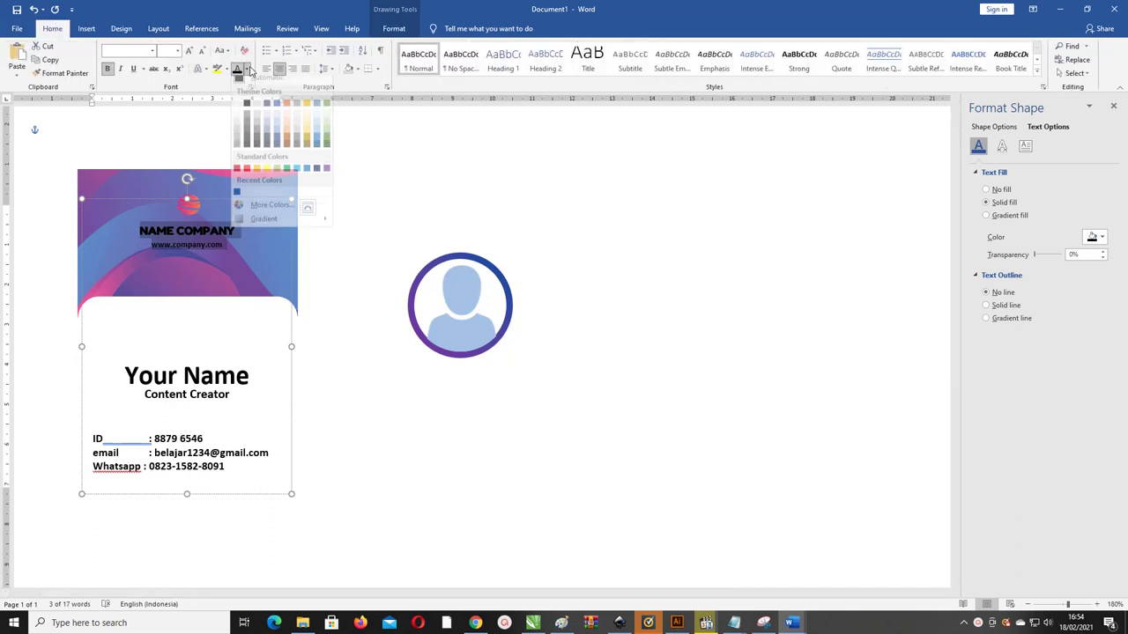
click(241, 116)
click(191, 231)
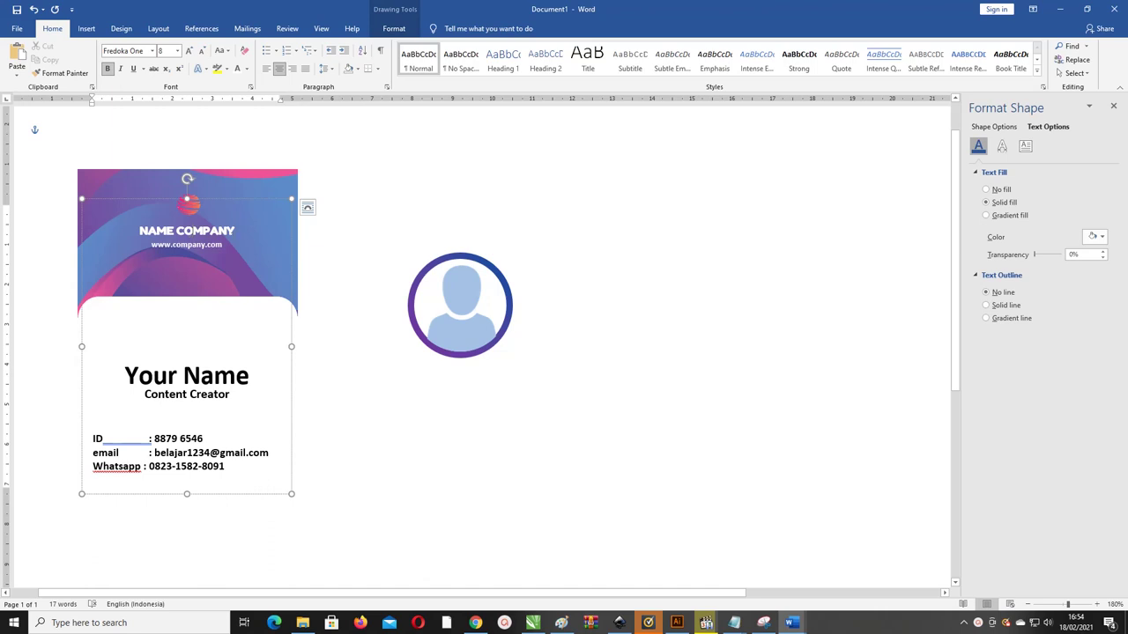
Step: Set the two header lines to Multiple 0.5 line spacing
triple_click(187, 231)
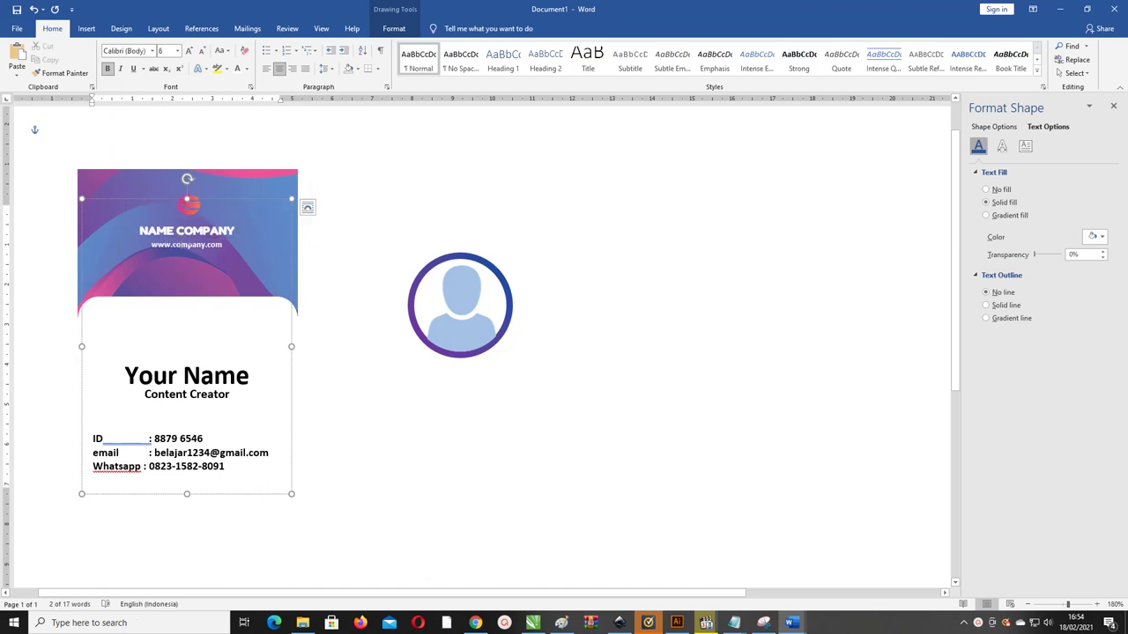
click(224, 244)
drag(224, 244, 140, 229)
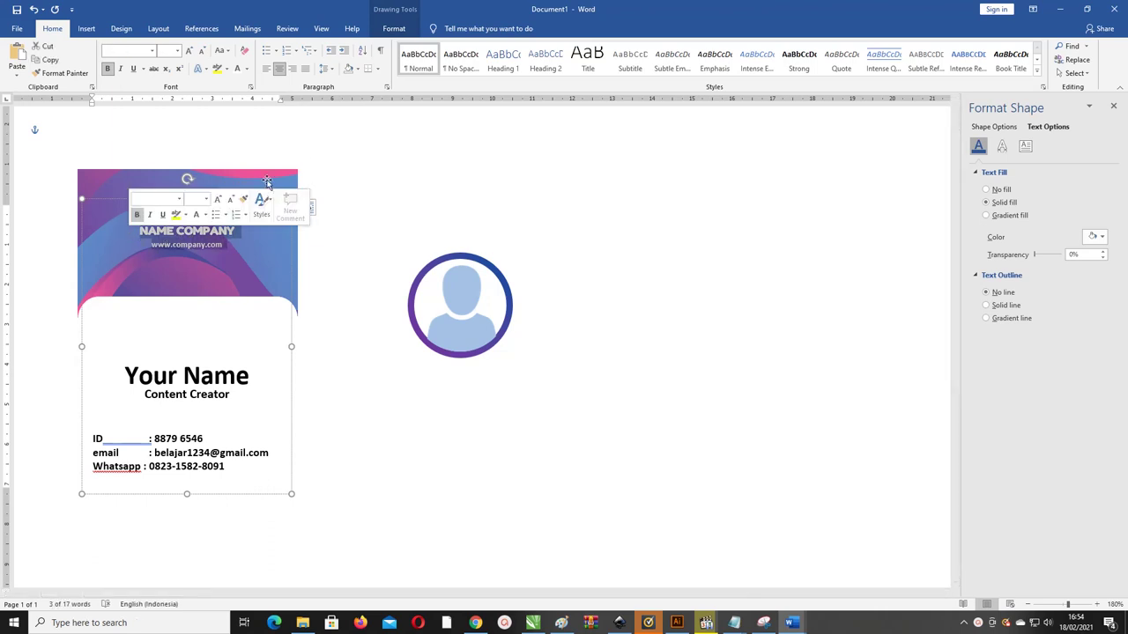
click(326, 69)
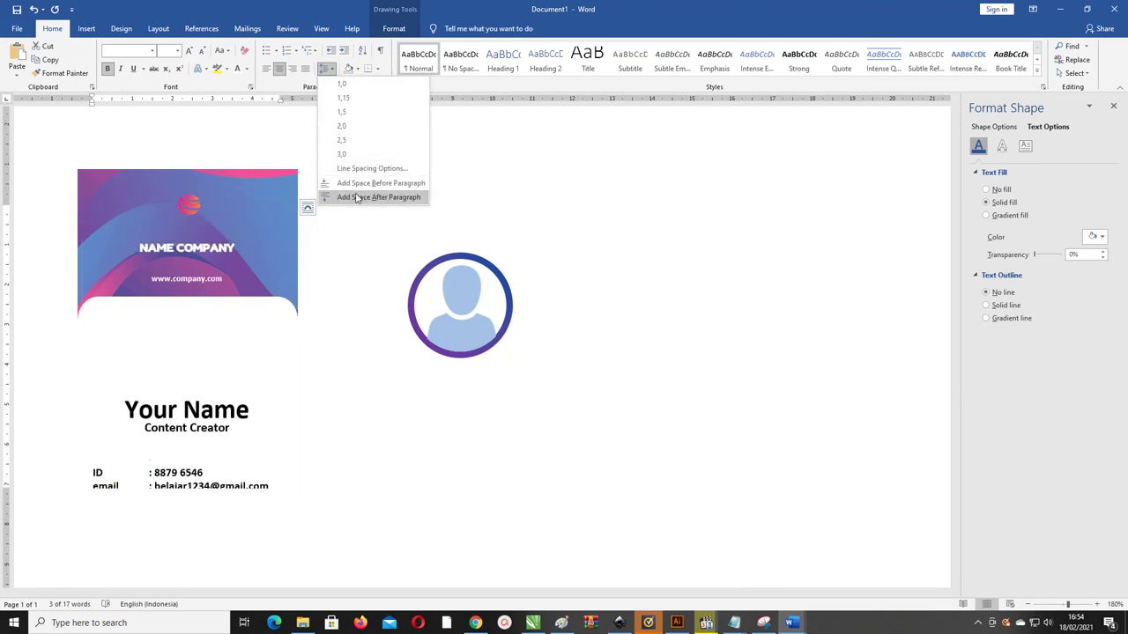
click(362, 168)
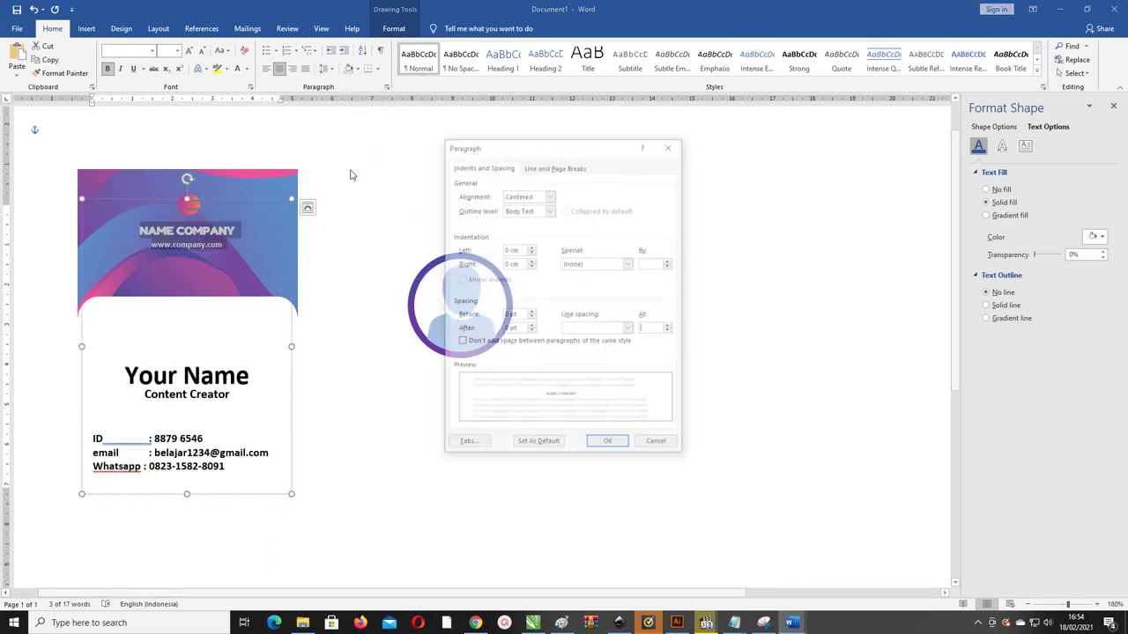
click(629, 329)
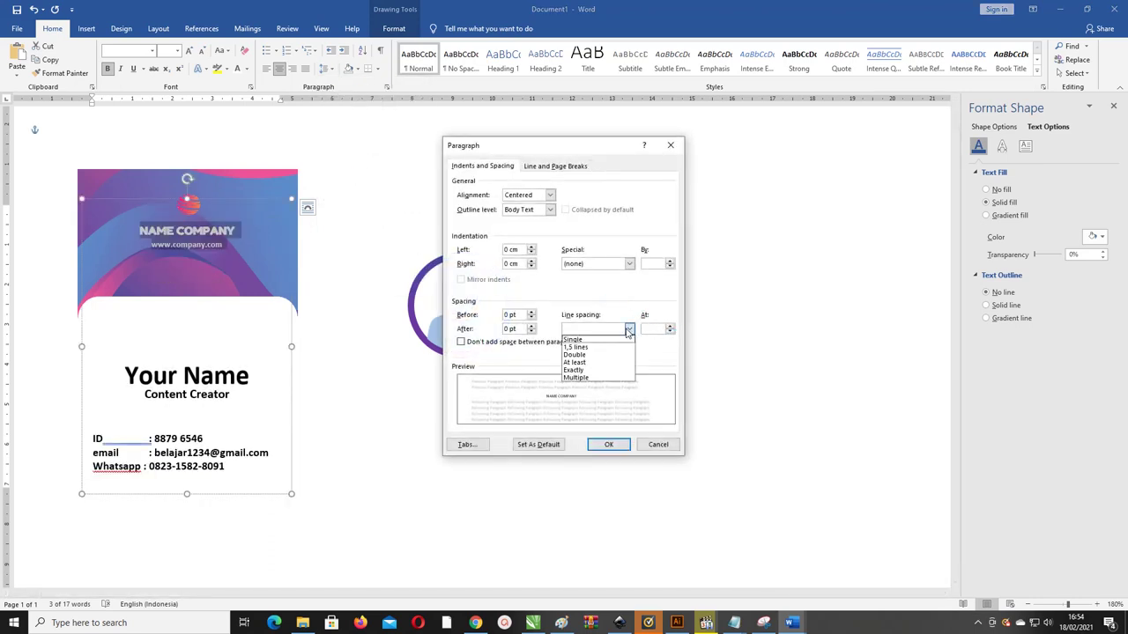
click(651, 339)
click(670, 333)
text(0,7)
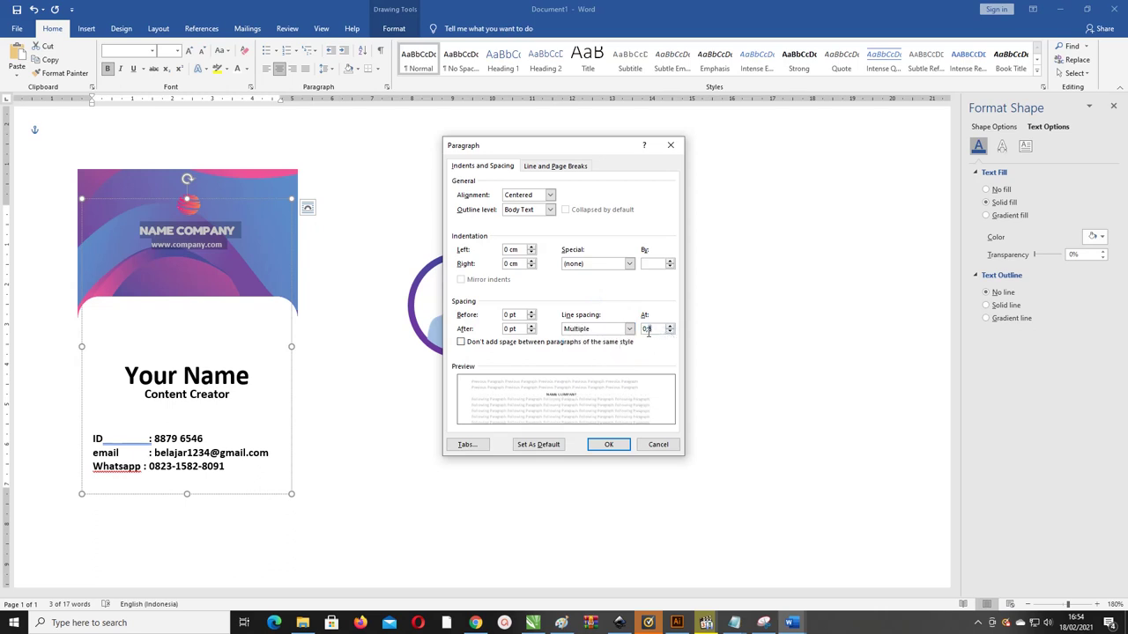
click(613, 444)
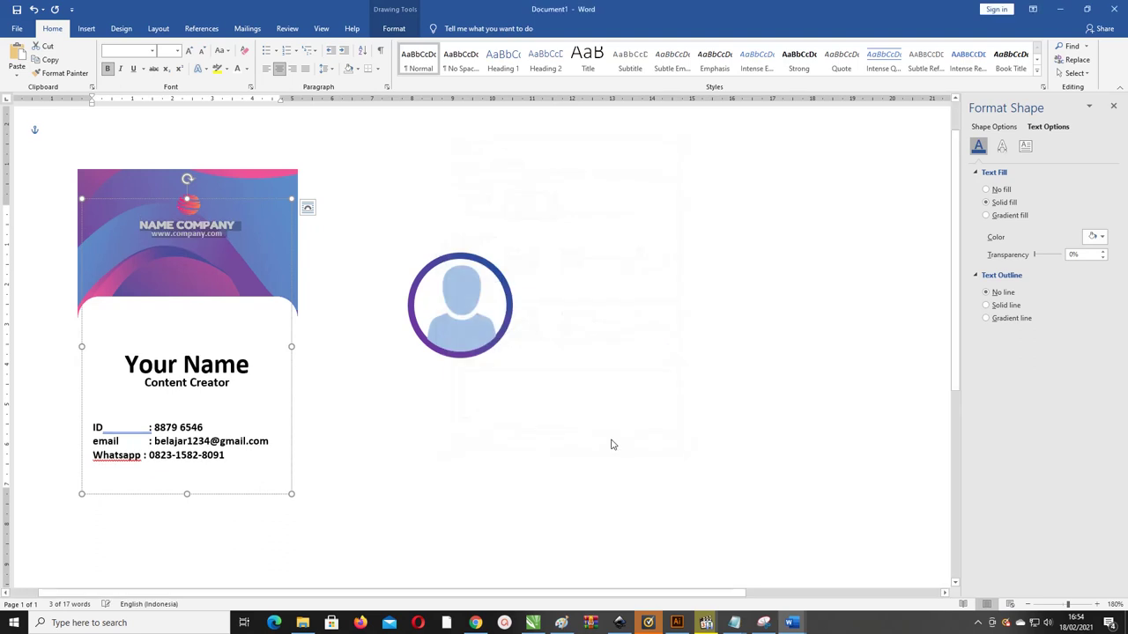
click(282, 226)
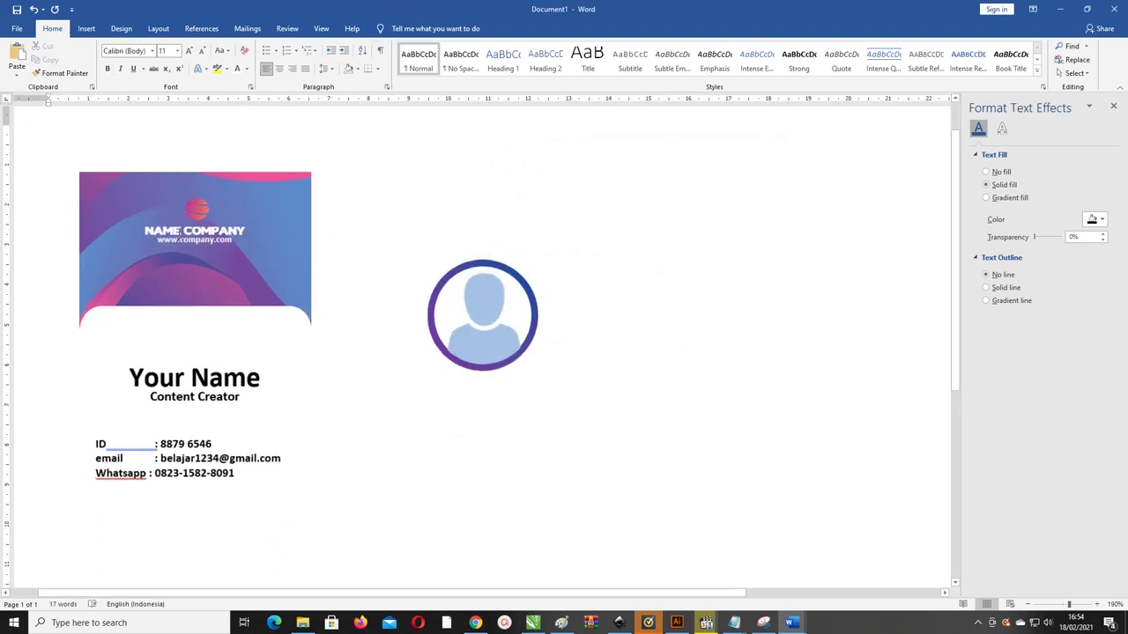
Step: Drag the circular avatar onto the card and shrink it to fit between the header and Your Name
click(430, 299)
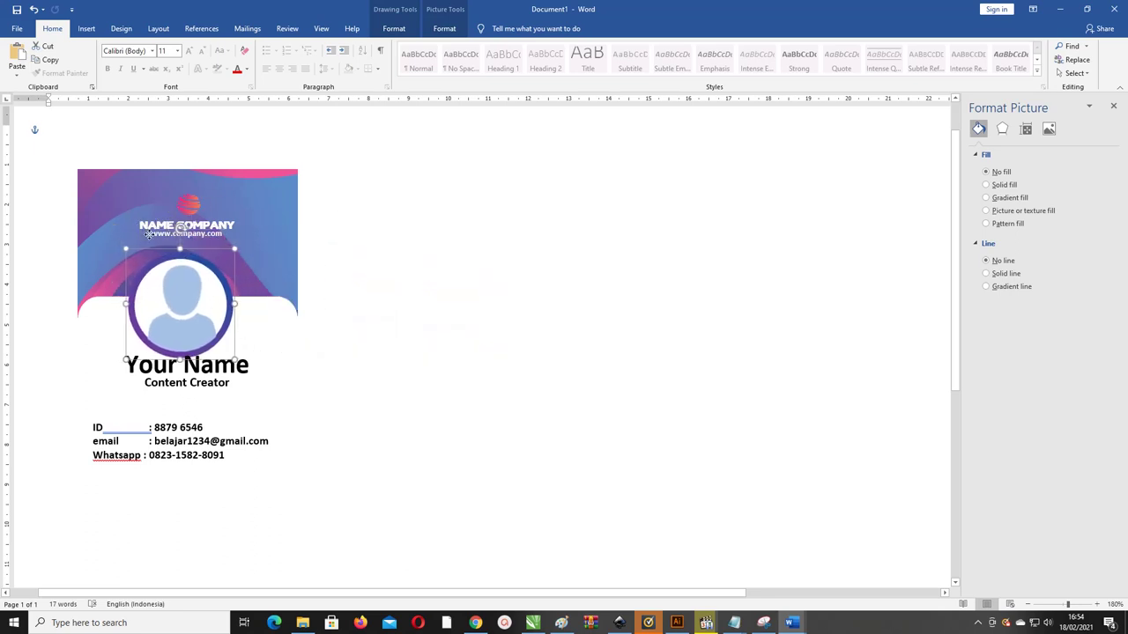
drag(429, 252, 156, 252)
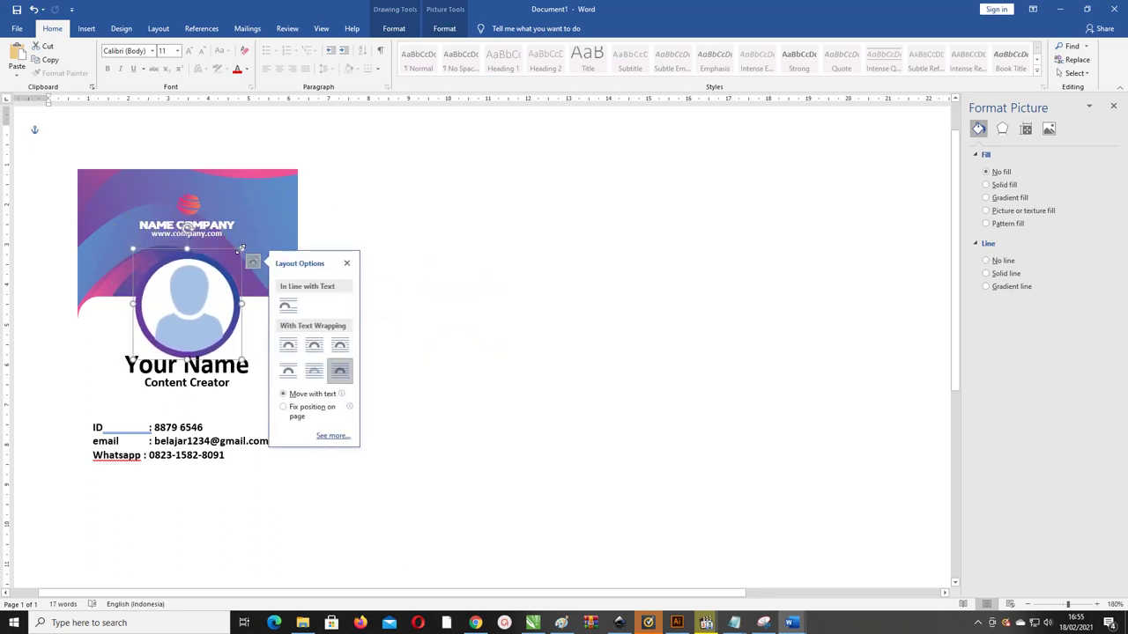
drag(239, 249, 203, 272)
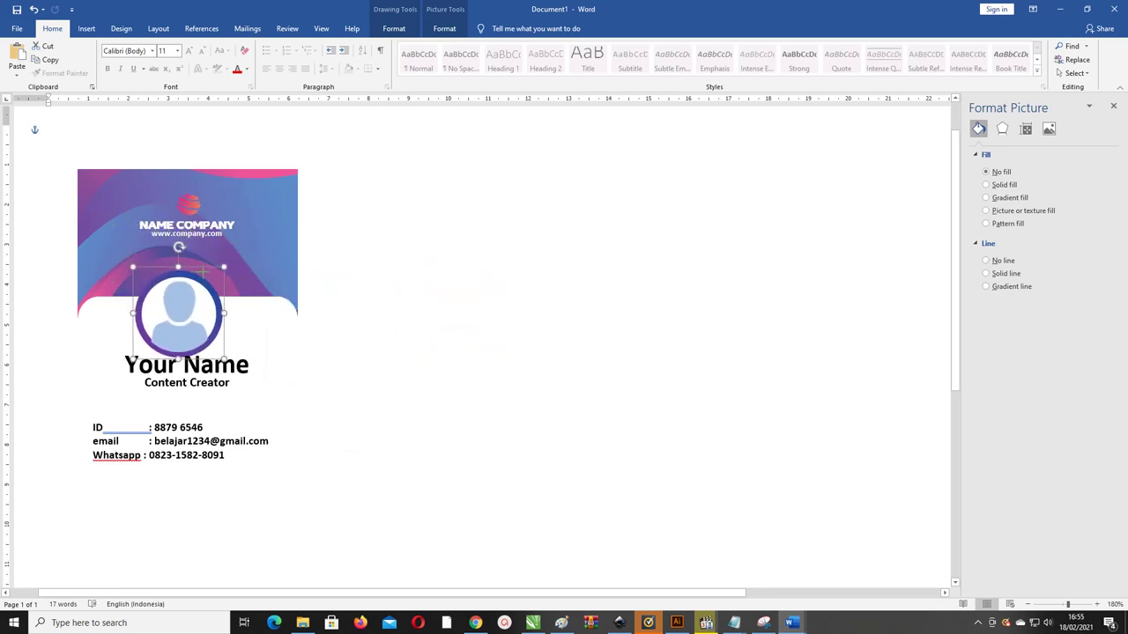
drag(203, 271, 208, 284)
click(187, 310)
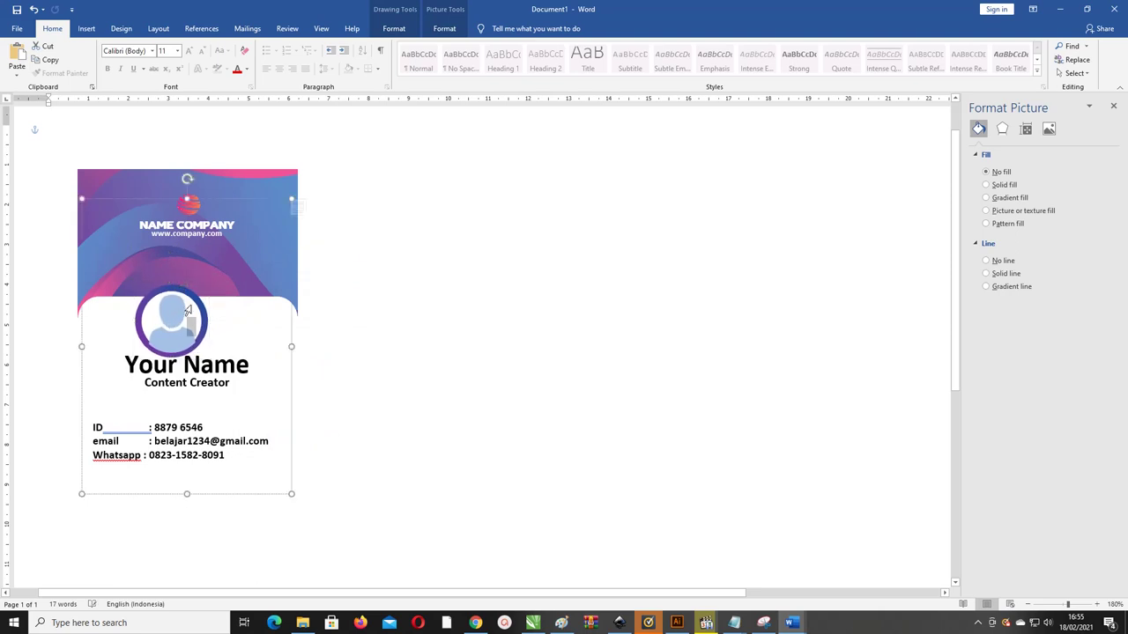
click(299, 315)
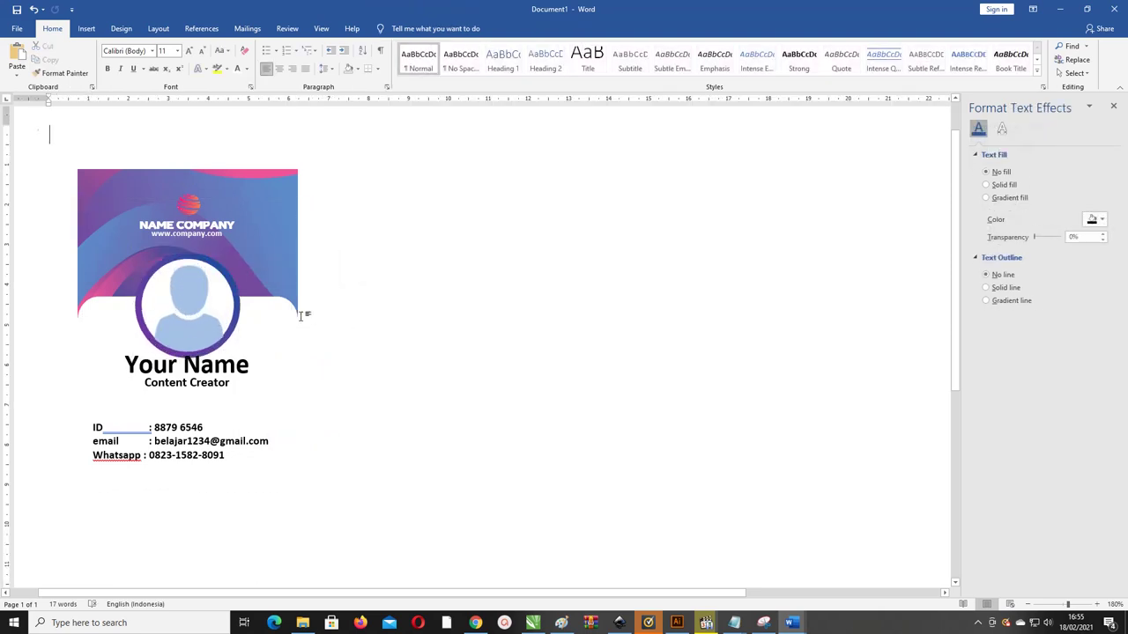
click(300, 316)
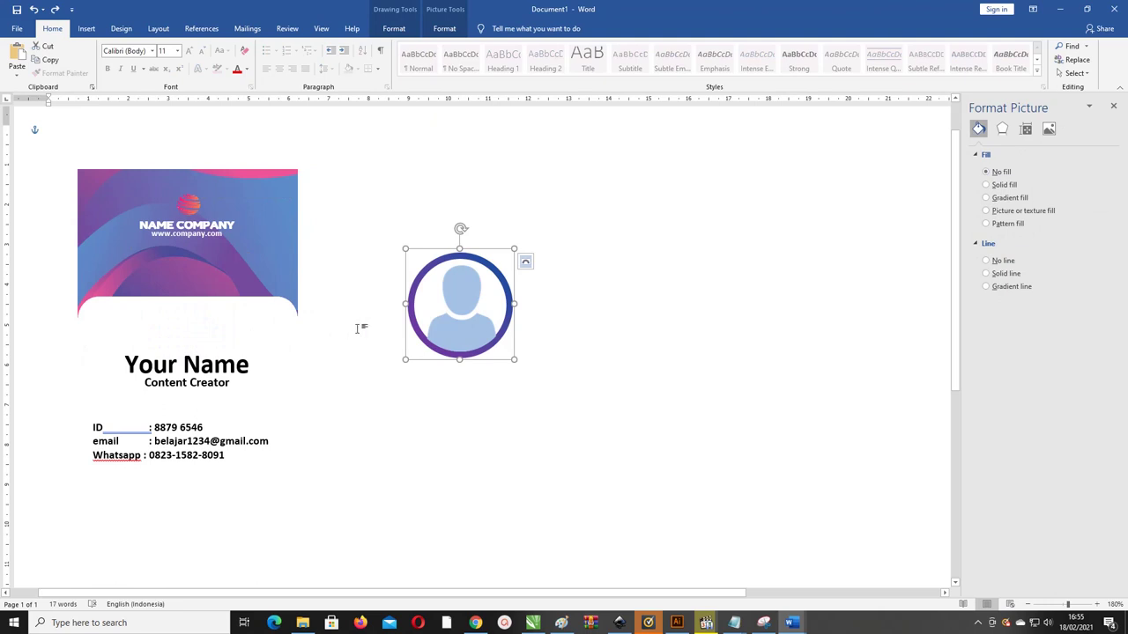
drag(443, 251, 175, 251)
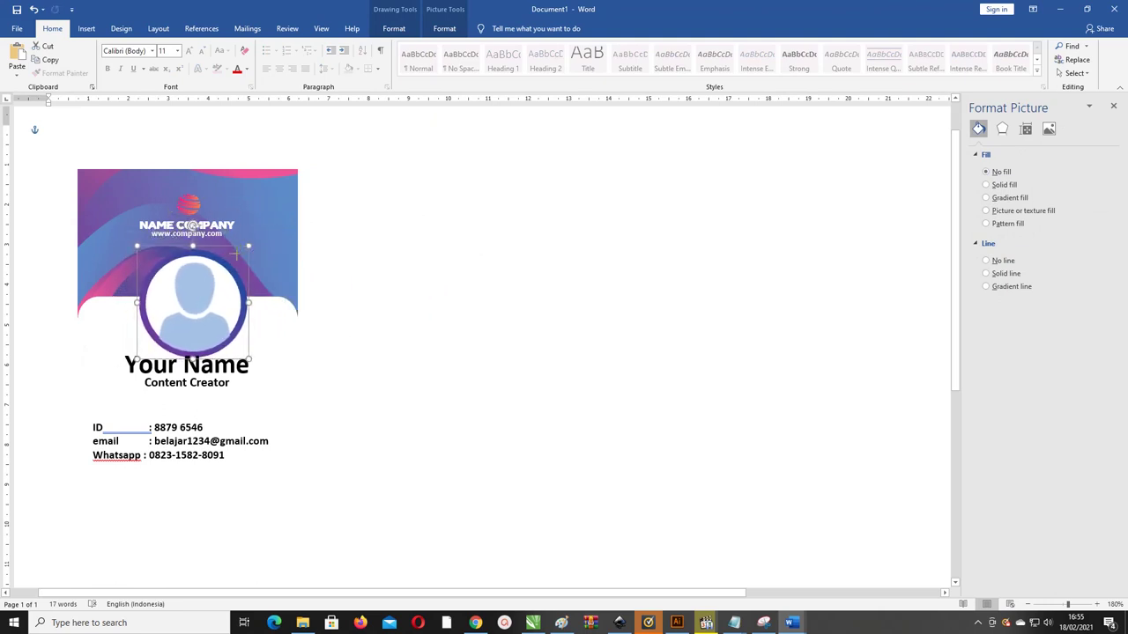
mouse_move(245, 247)
mouse_down()
mouse_move(218, 277)
mouse_move(210, 253)
mouse_move(246, 236)
mouse_move(239, 266)
mouse_move(225, 244)
mouse_up()
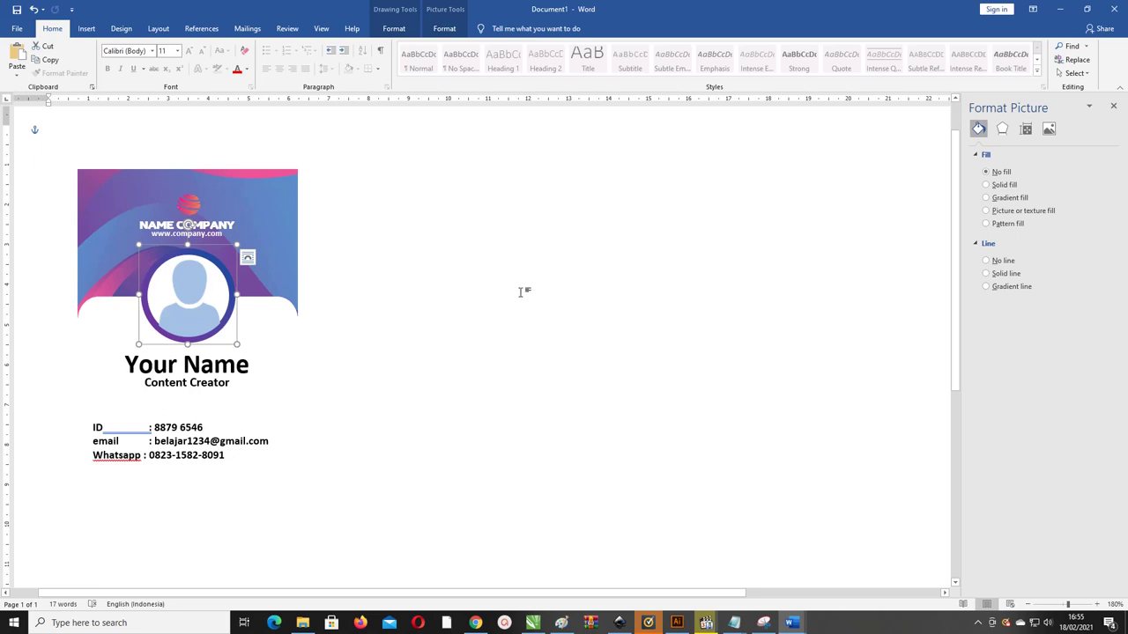
Step: Try grouping the photo with the card from the context menu, then undo the last action
right_click(209, 249)
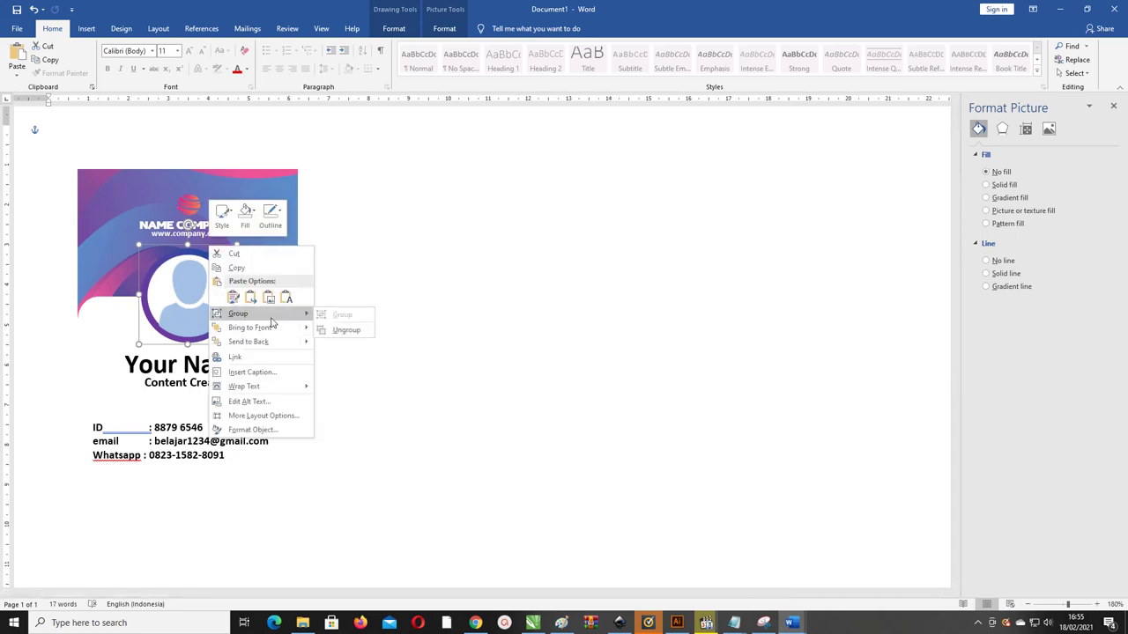
click(350, 332)
click(201, 267)
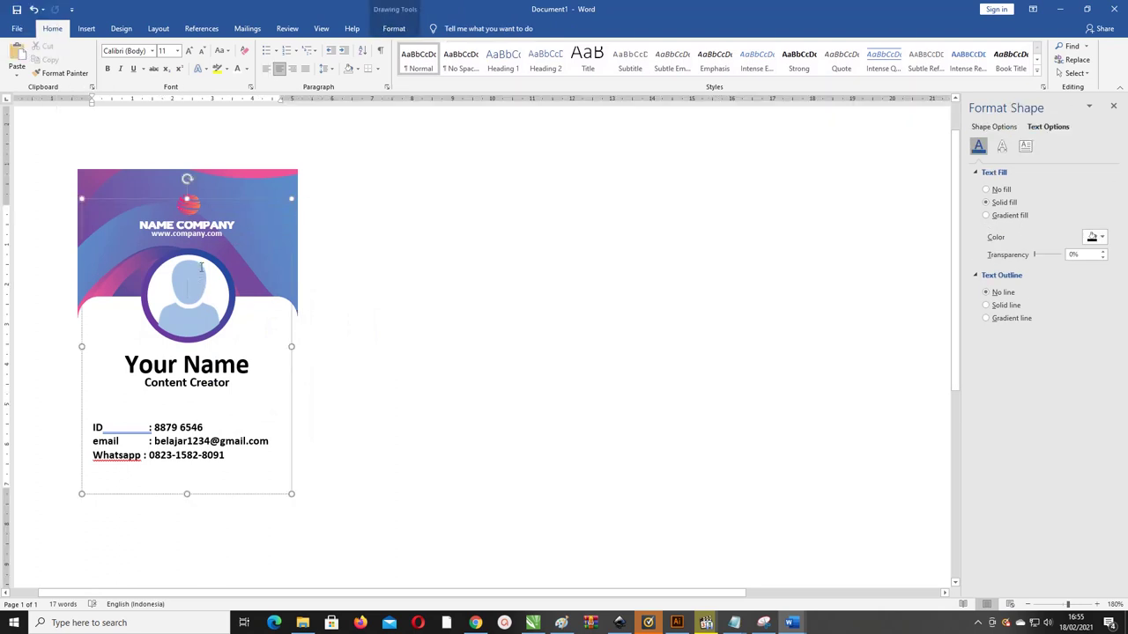
click(198, 274)
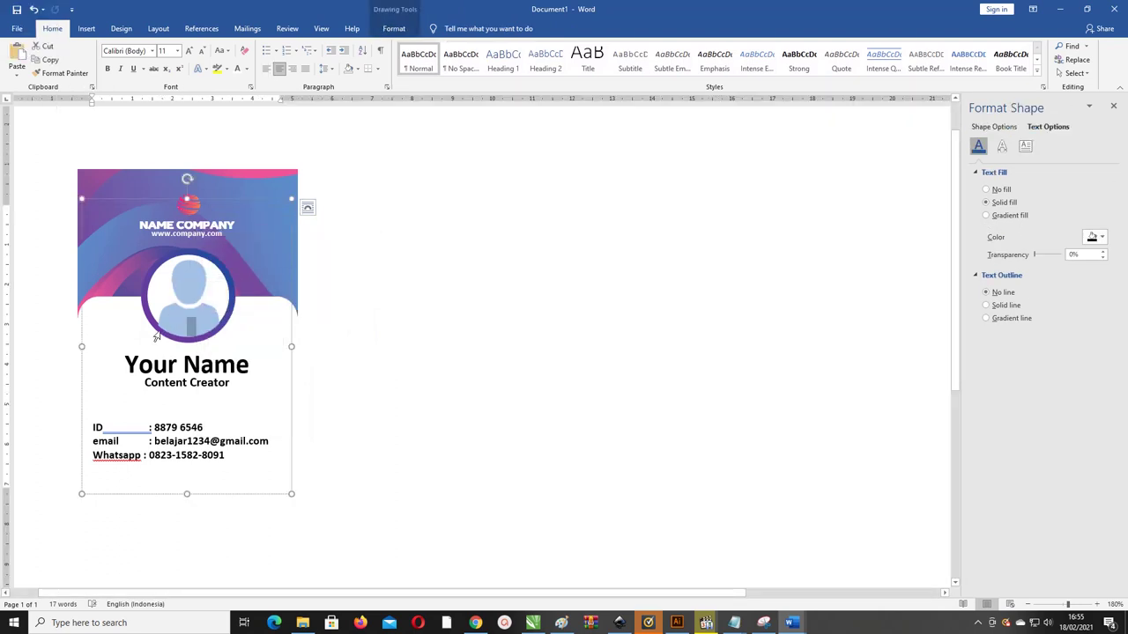
click(367, 325)
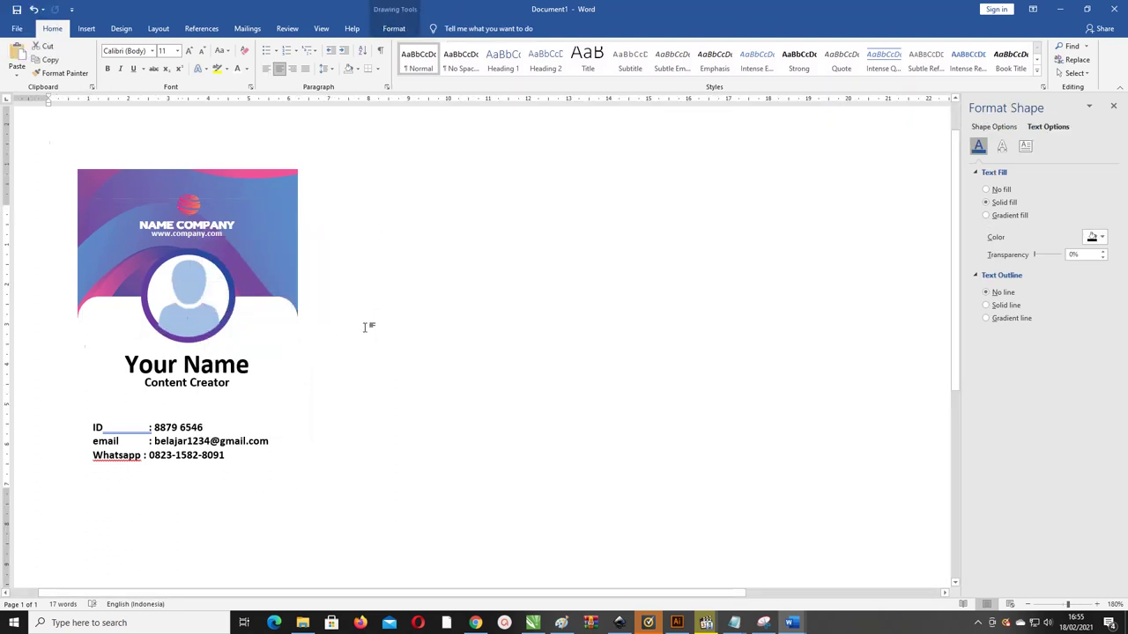
right_click(220, 325)
click(176, 333)
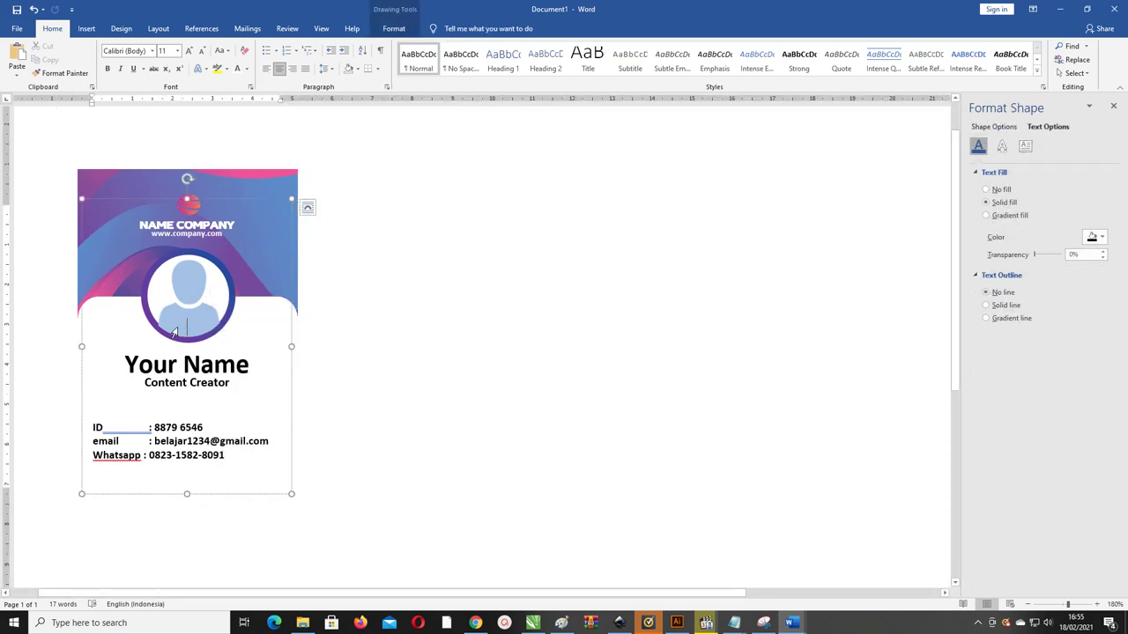
click(387, 327)
key(ctrl+z)
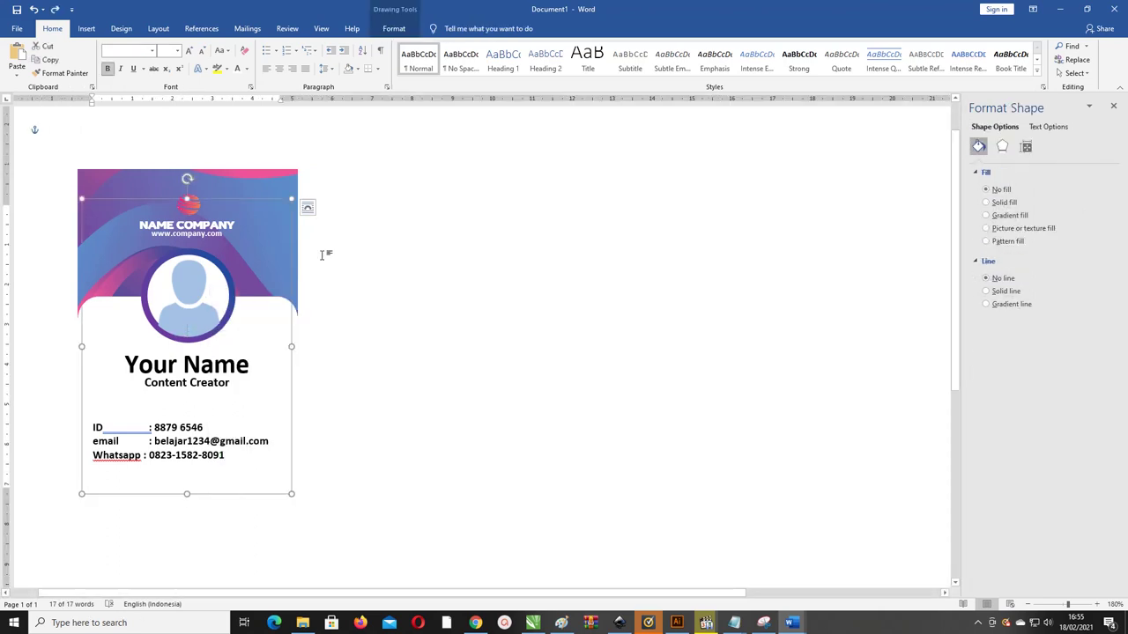
Step: Move the name and contact text box aside and shrink the avatar slightly from its lower-left corner
drag(294, 230, 541, 230)
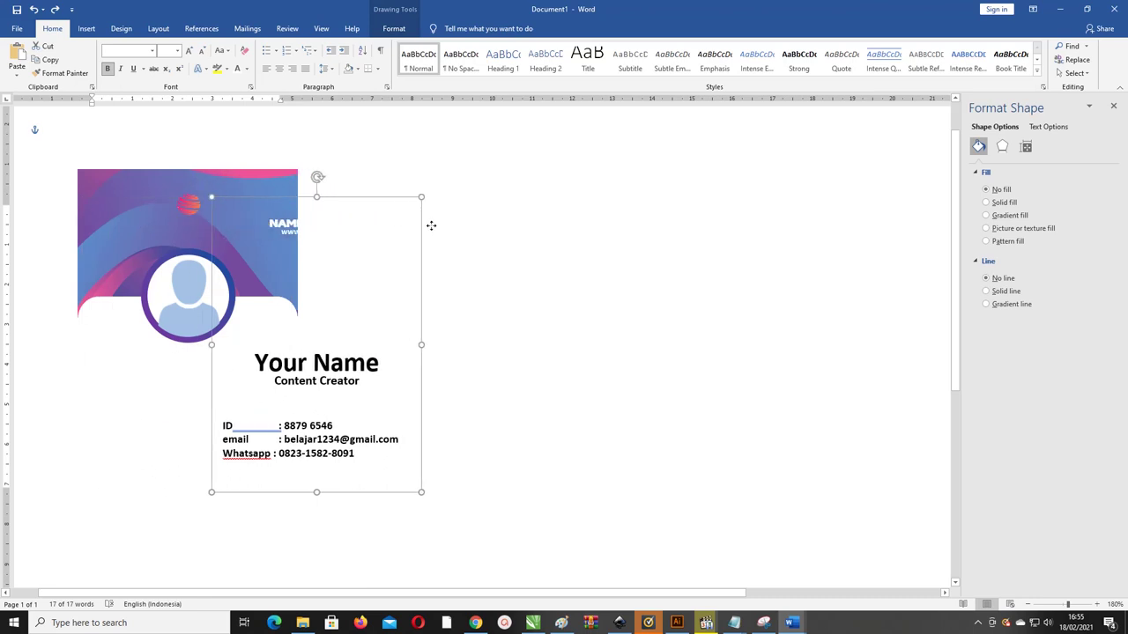
click(199, 296)
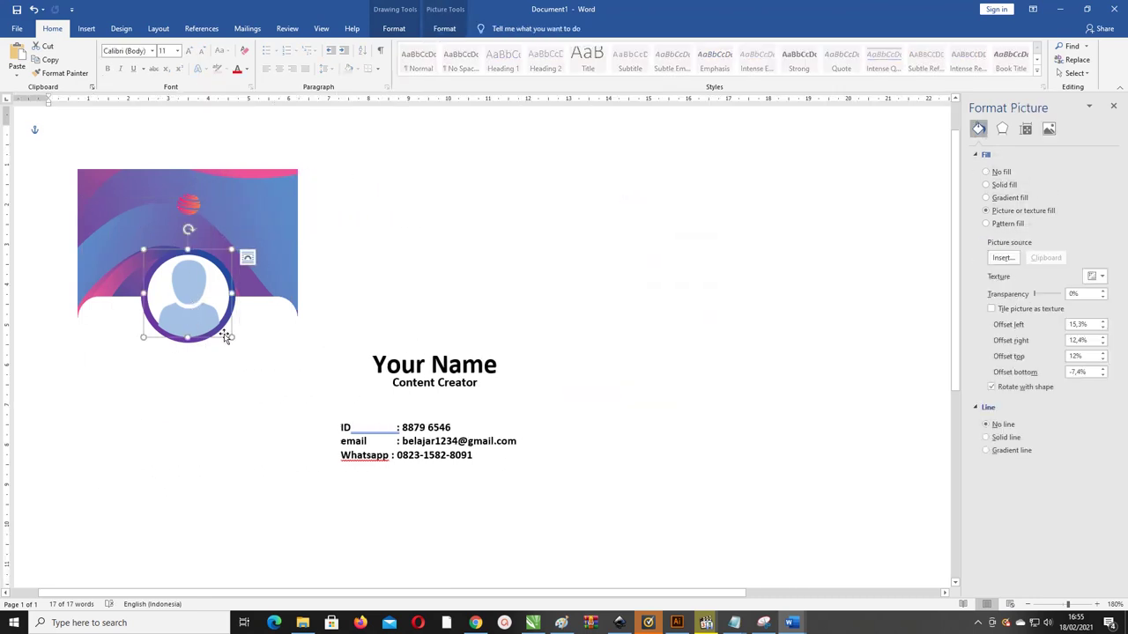
drag(226, 336, 224, 335)
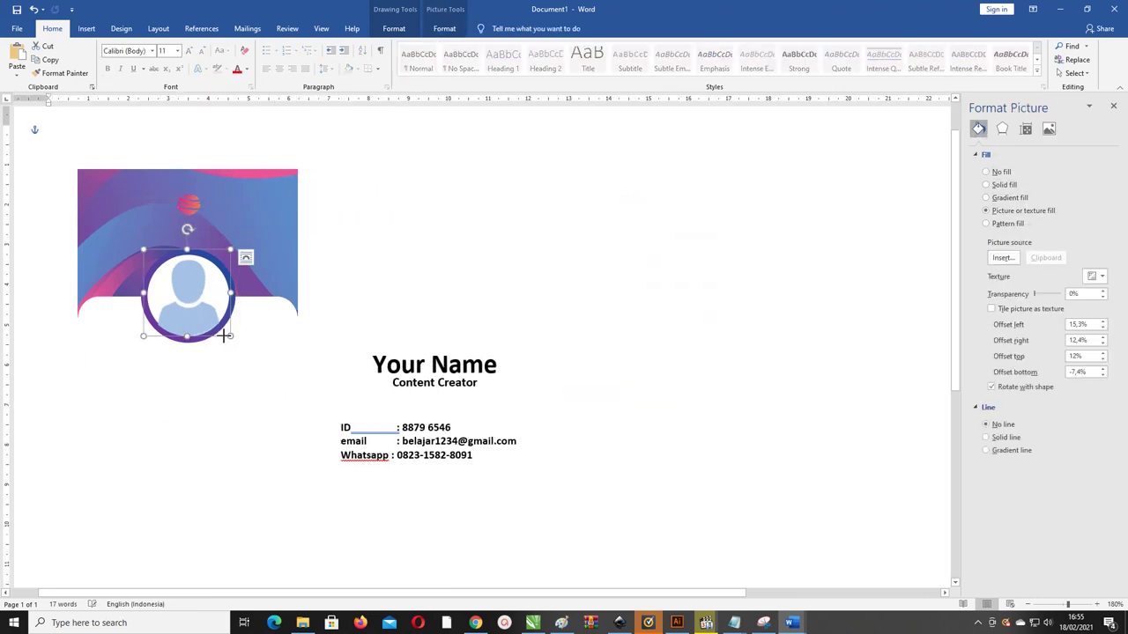
key(ctrl+z)
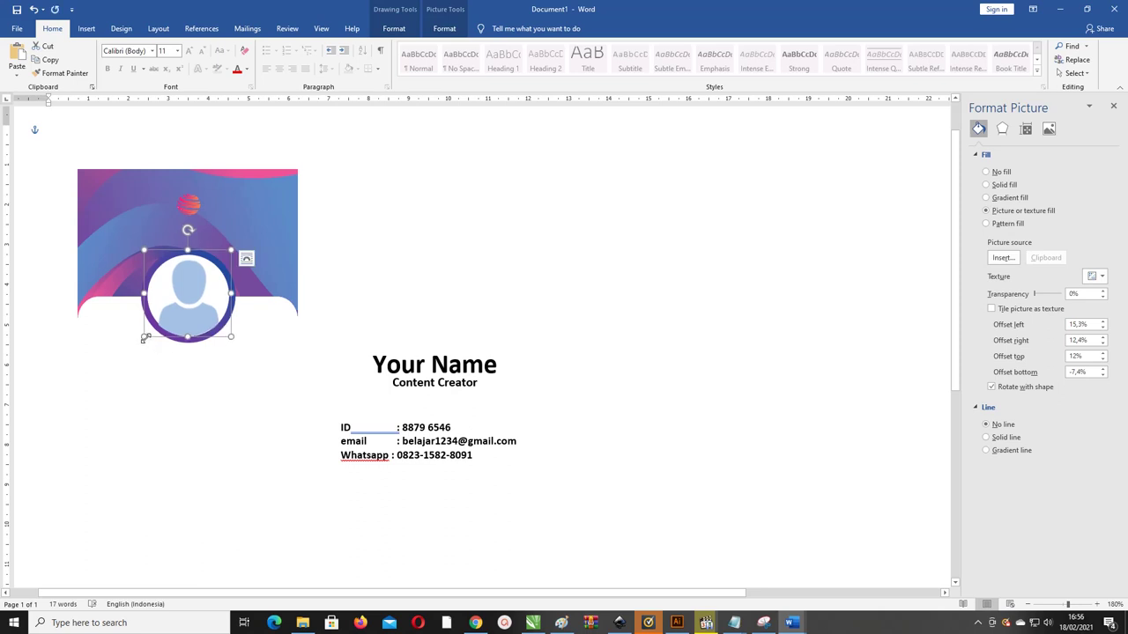
drag(145, 337, 144, 334)
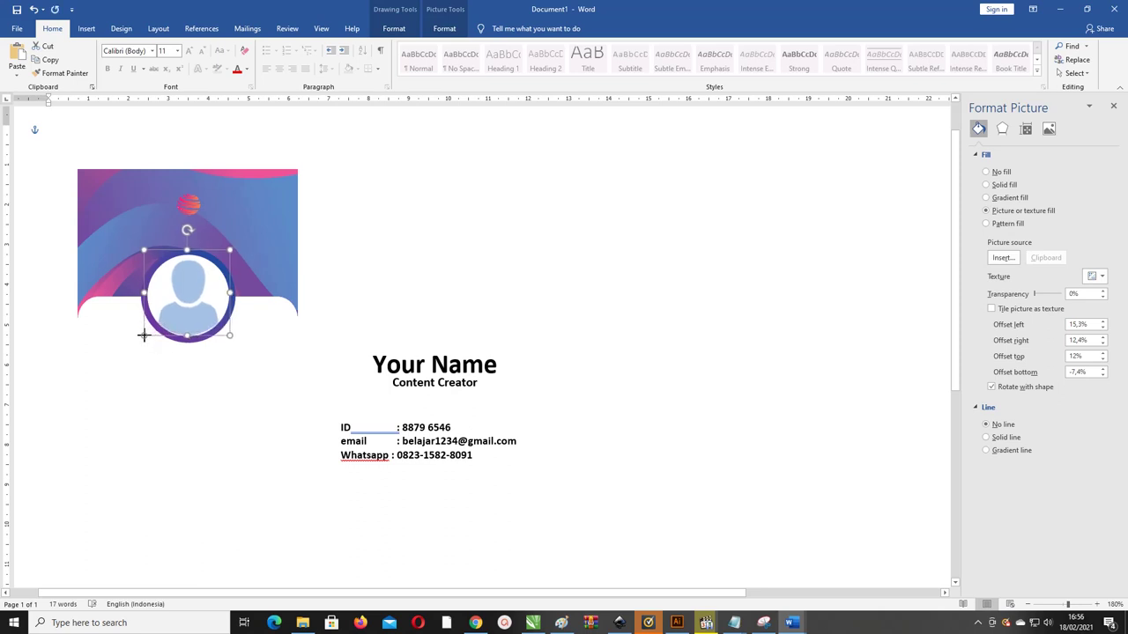
click(244, 260)
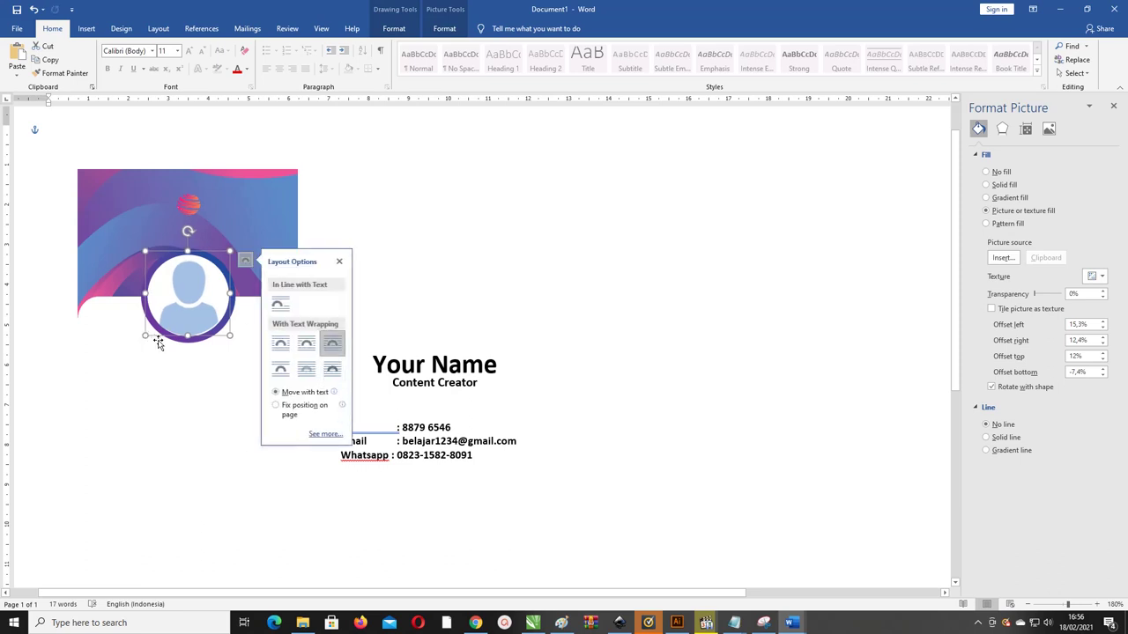
click(433, 248)
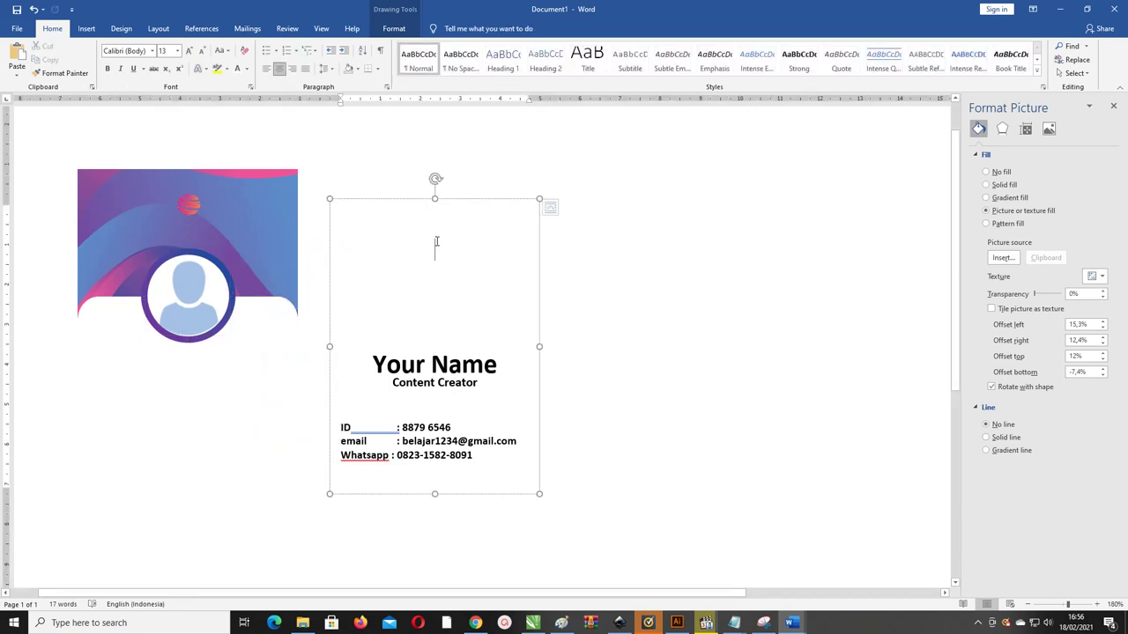
Step: Nudge the avatar down and right, then drag the name and contact text box back over the card
click(192, 306)
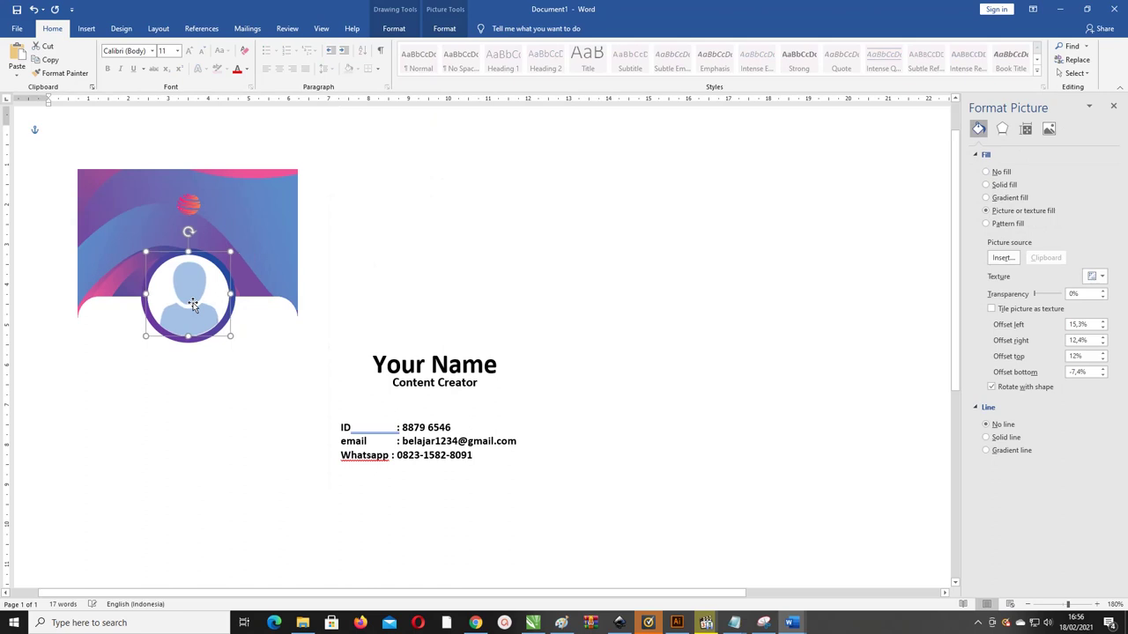
key(Down)
key(Right)
click(445, 273)
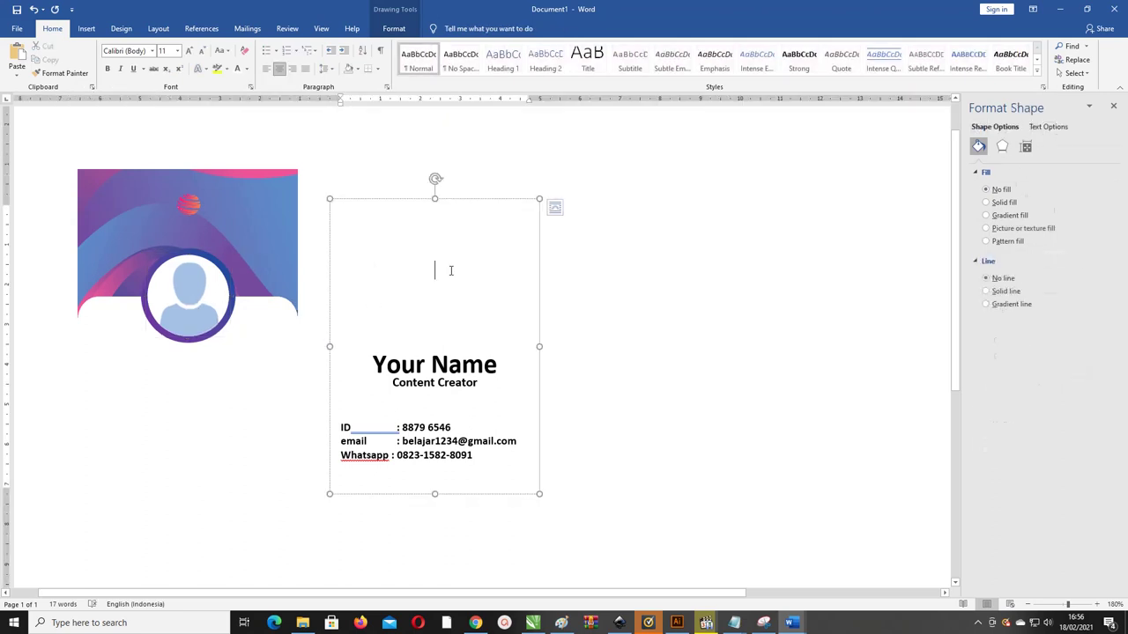
ctrl+scroll(451, 266, down, 2)
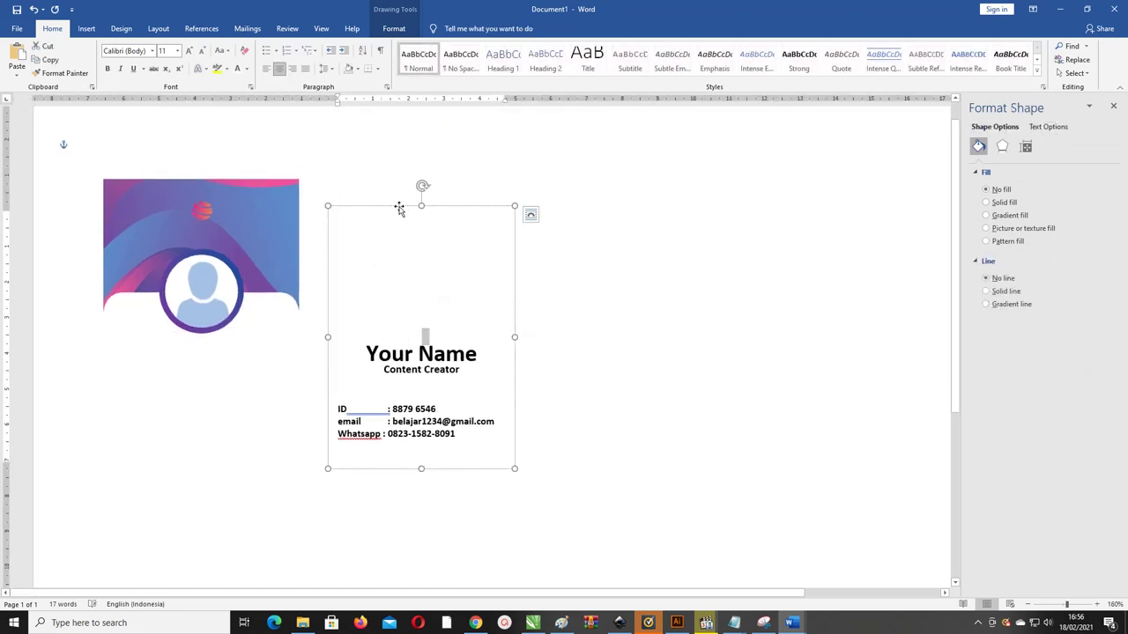
drag(399, 208, 179, 207)
click(310, 214)
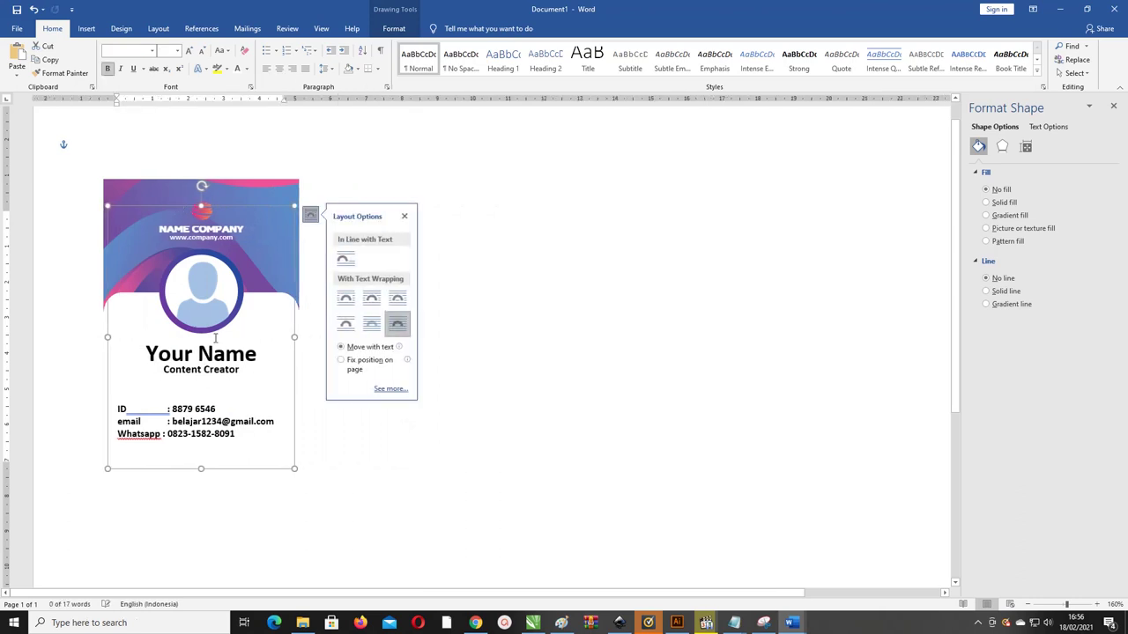
Step: Give the Your Name heading a blue-to-purple gradient text fill
click(171, 353)
drag(147, 354, 267, 356)
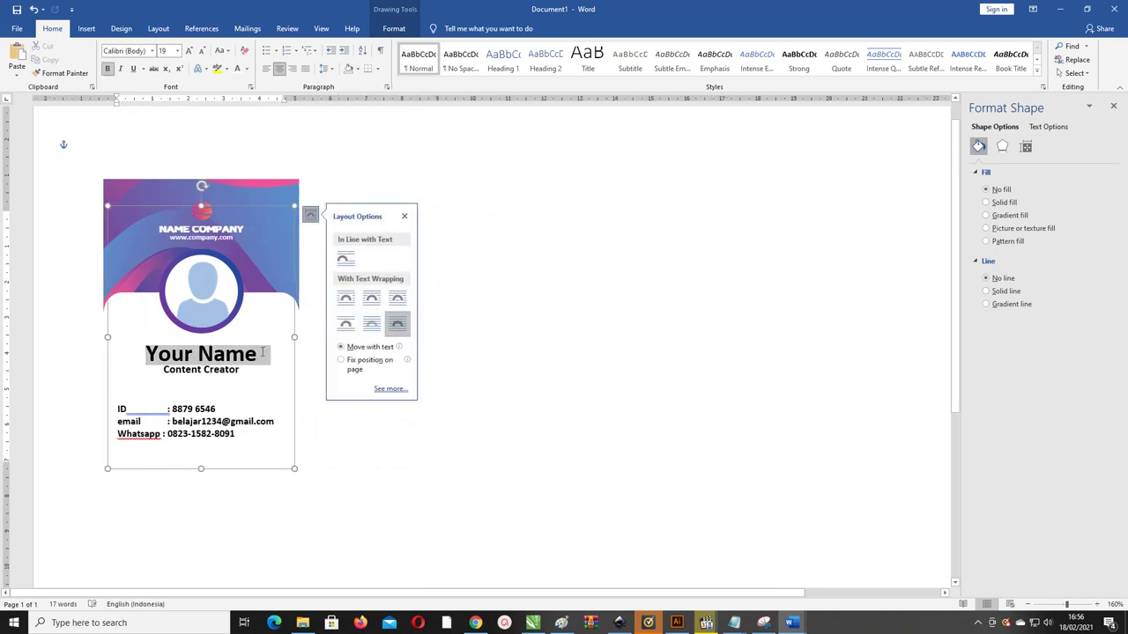
click(280, 475)
click(190, 359)
drag(145, 353, 270, 355)
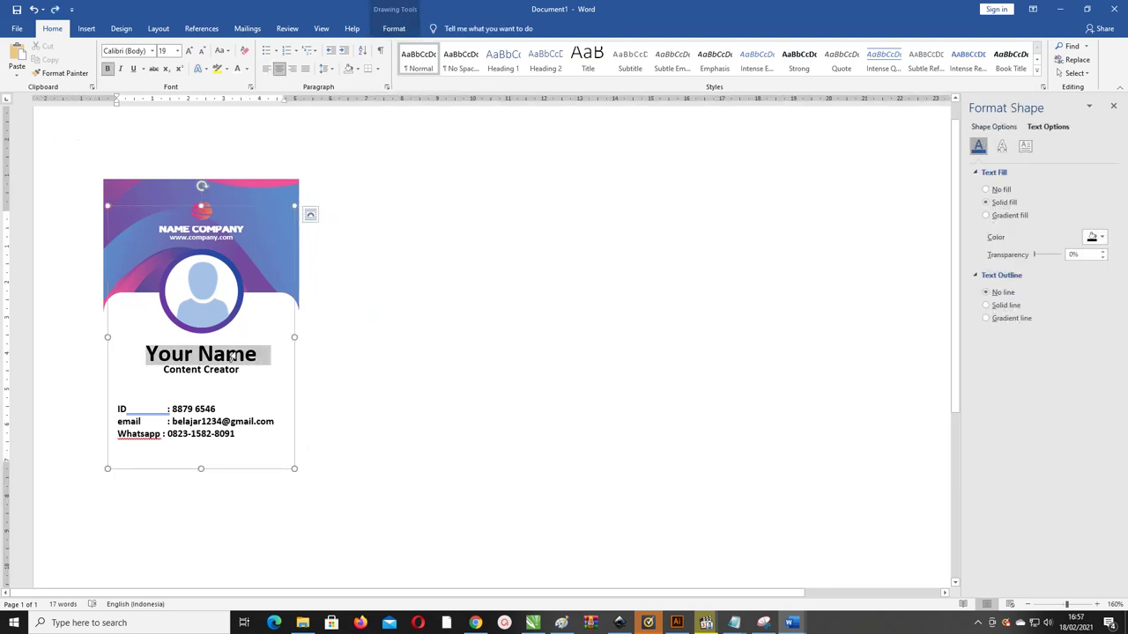
click(245, 69)
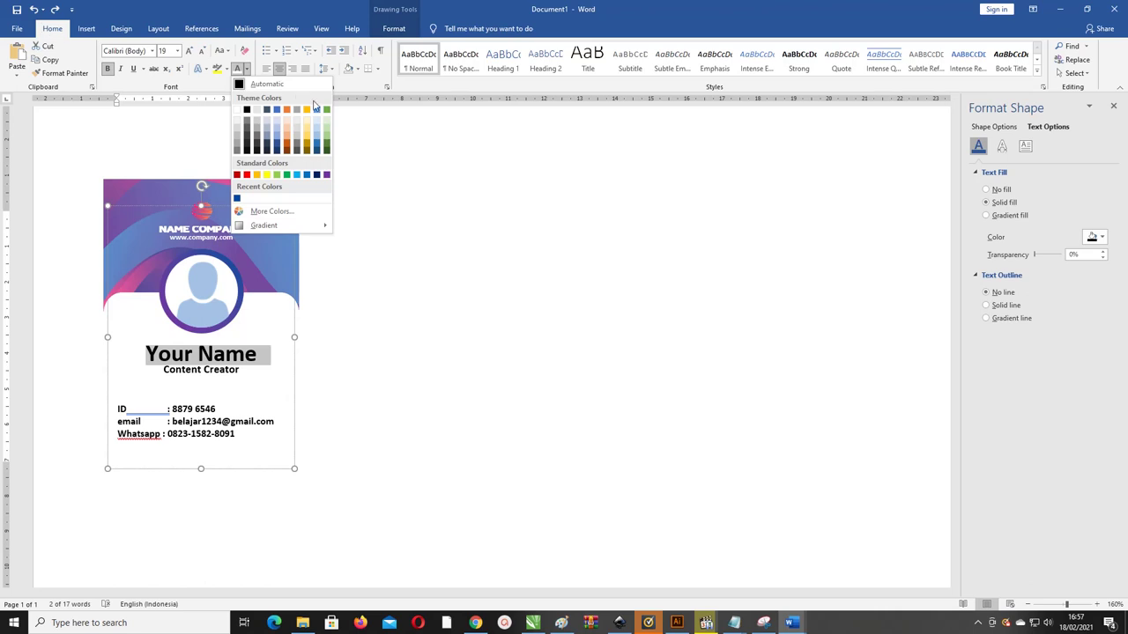
mouse_move(282, 226)
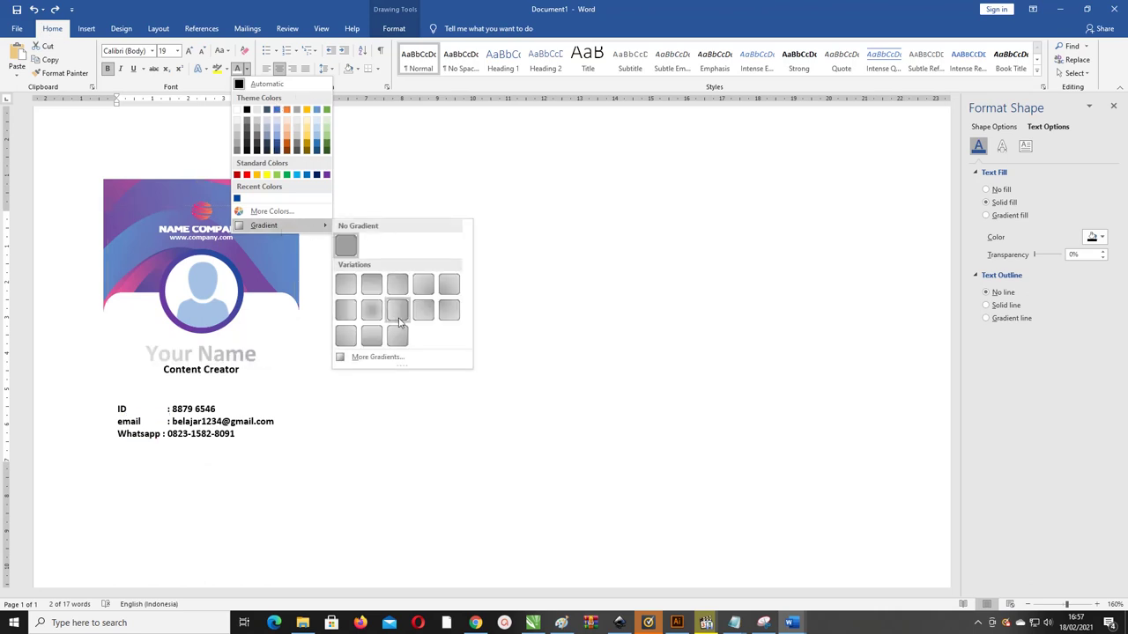
click(403, 358)
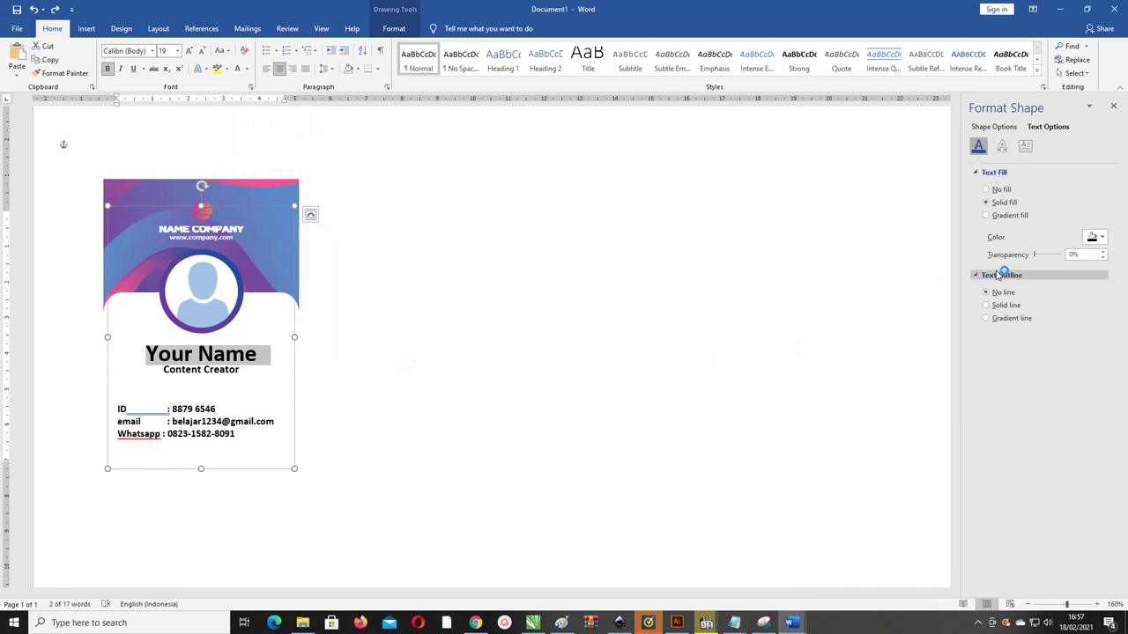
click(986, 216)
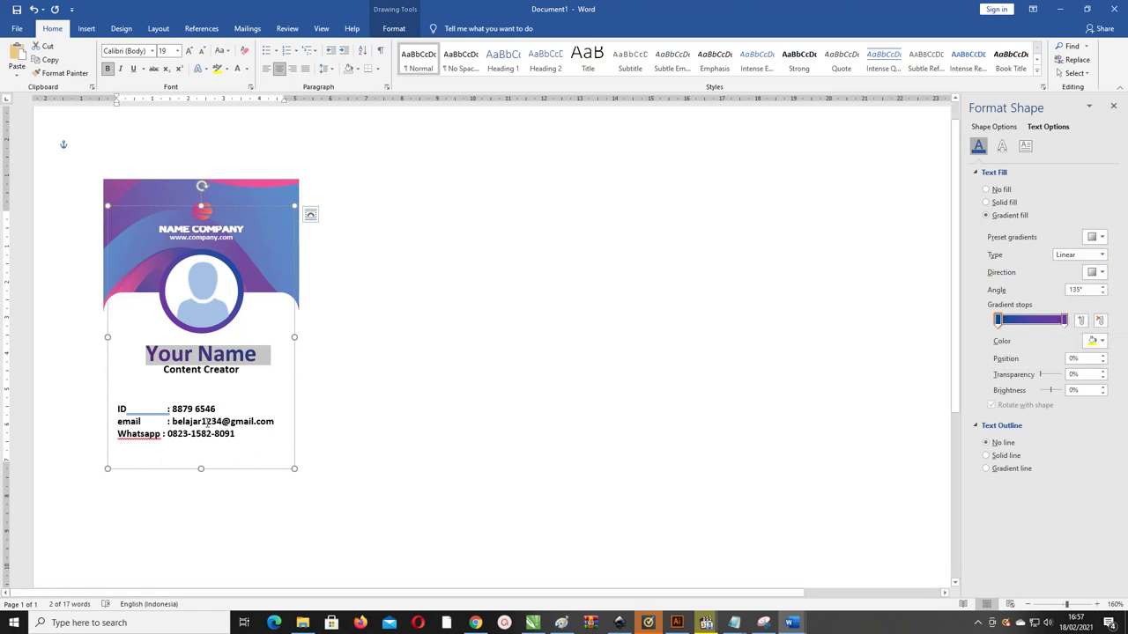
Step: Insert a Tab in the Whatsapp line so its colon lines up with the ID and email colons
click(241, 370)
click(261, 205)
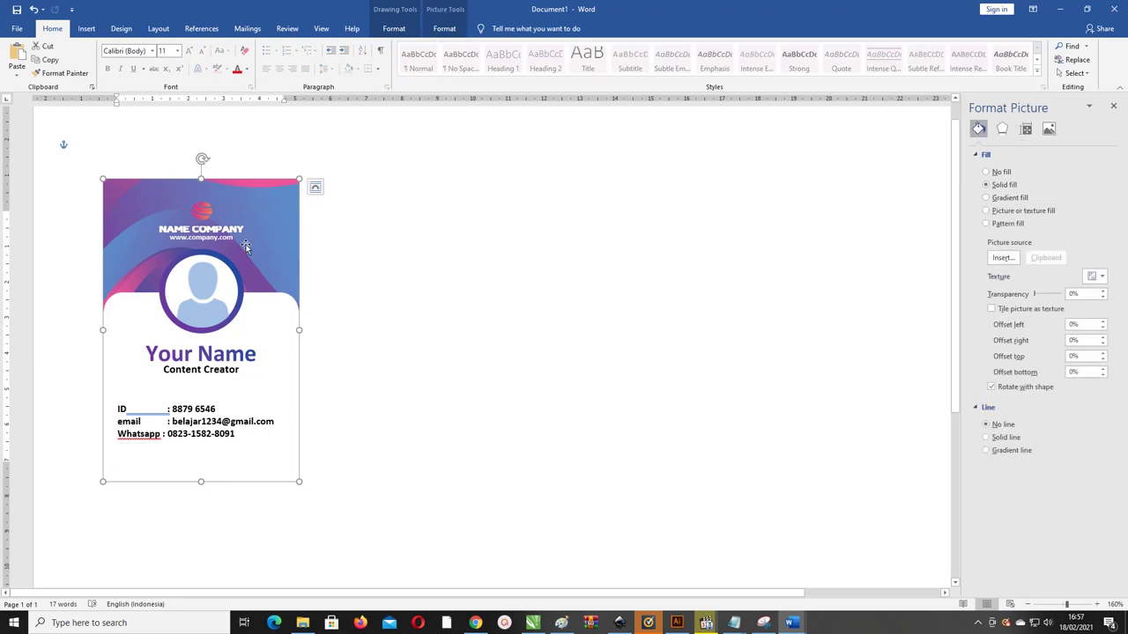
click(193, 393)
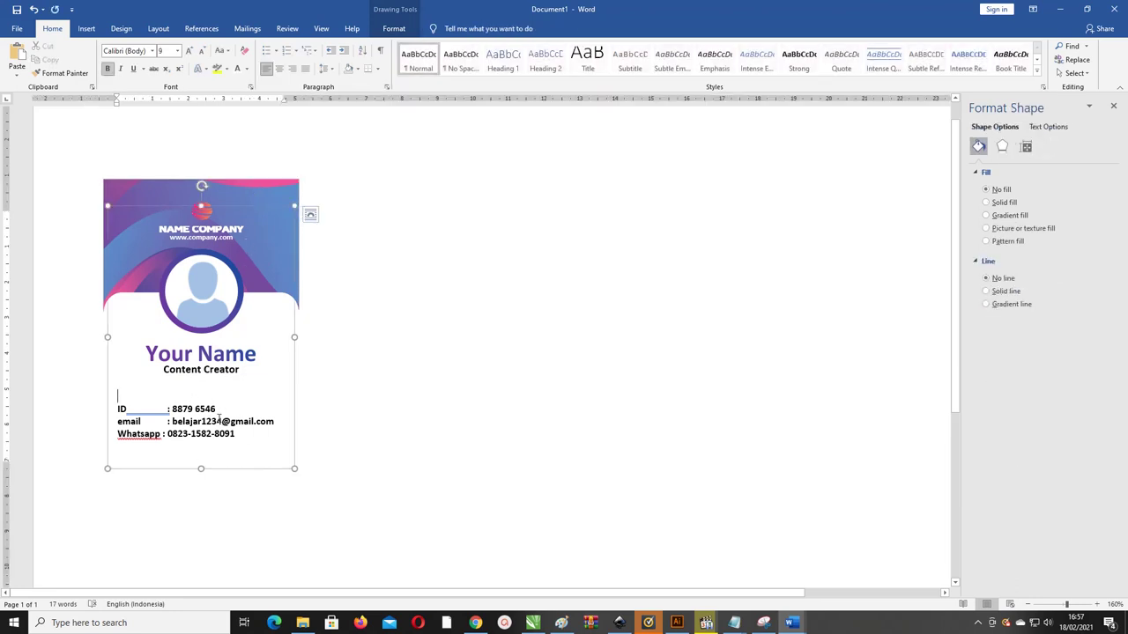
click(163, 434)
key(Tab)
click(150, 462)
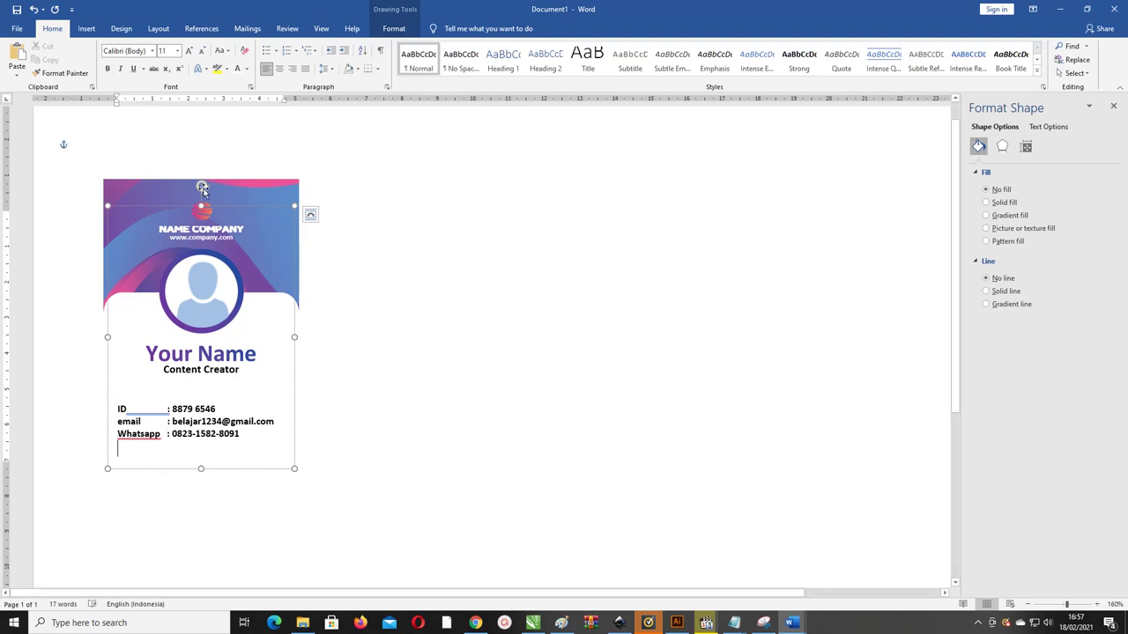
click(86, 29)
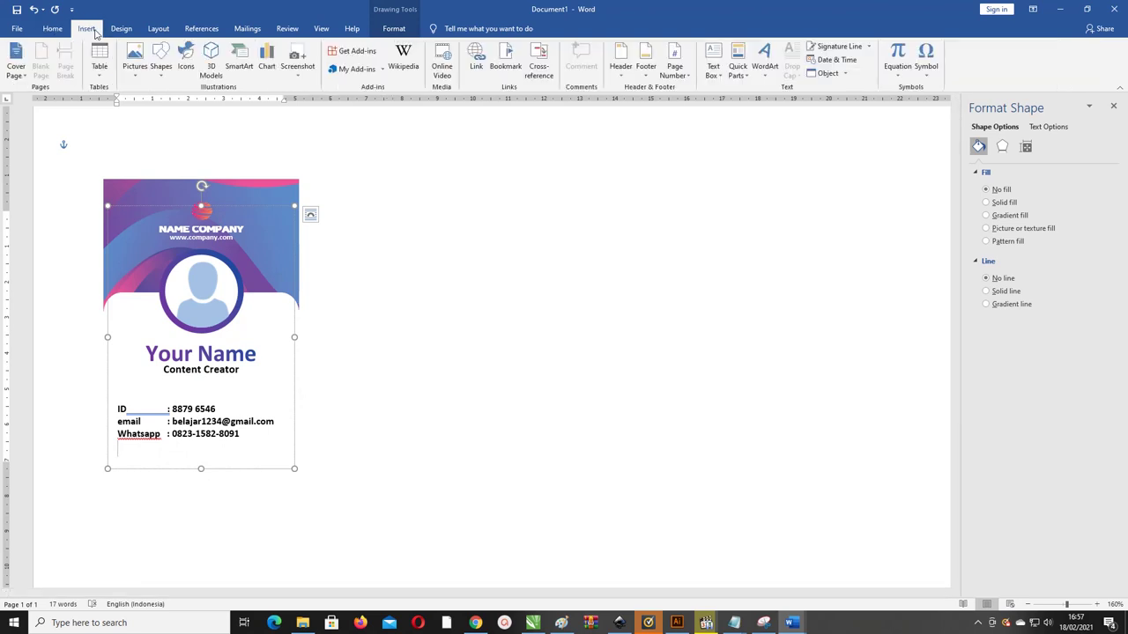
Step: Draw a small circle right of the card, fill it with the Twitter image Asset 12, and remove its outline
click(164, 71)
click(215, 104)
mouse_move(412, 236)
mouse_down()
mouse_move(468, 258)
mouse_move(467, 271)
mouse_up()
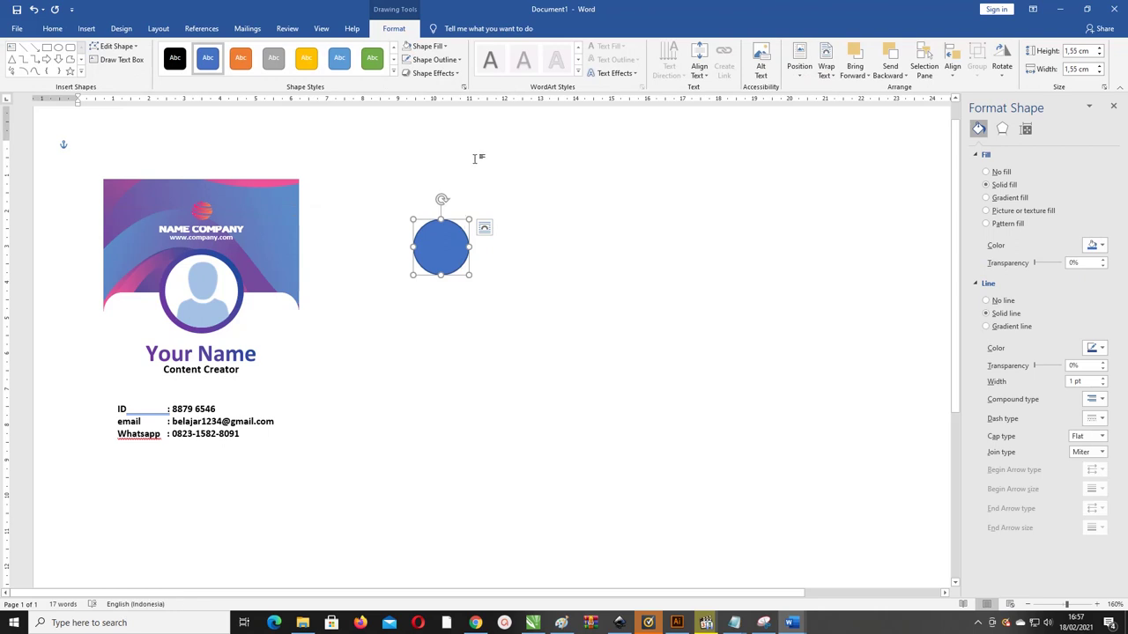
click(436, 48)
click(440, 203)
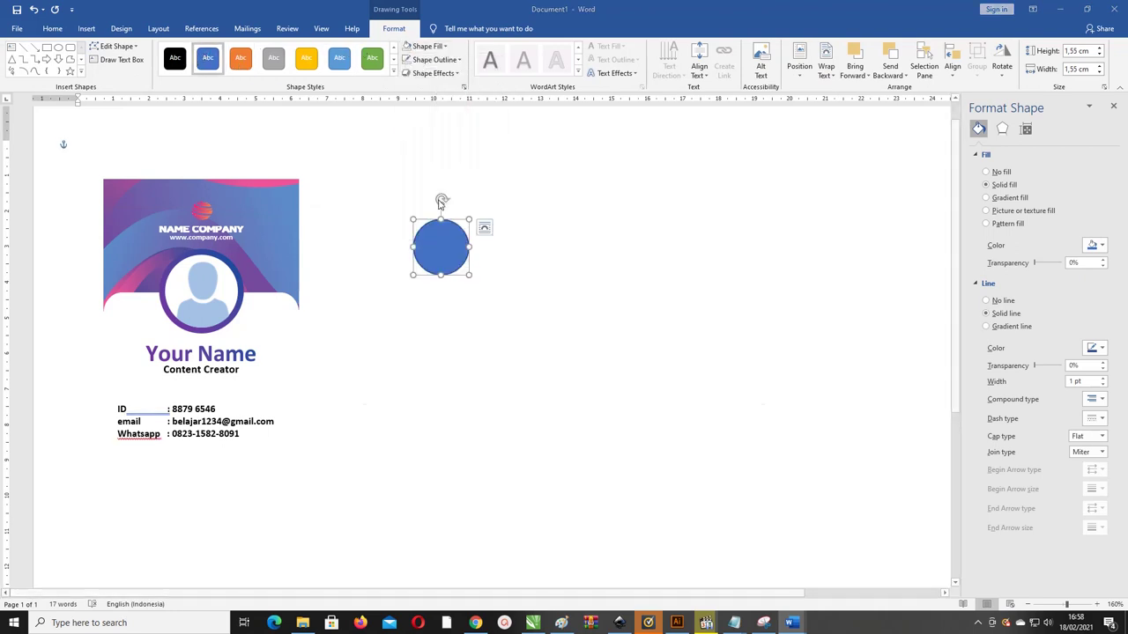
click(440, 286)
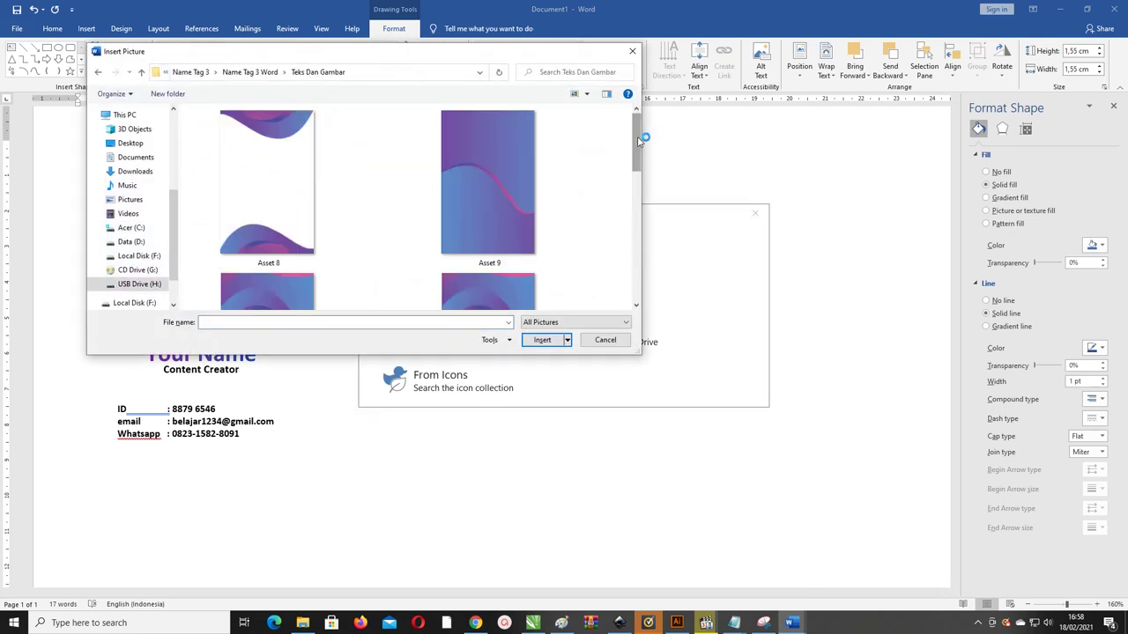
mouse_move(635, 141)
mouse_down()
mouse_move(633, 242)
mouse_move(632, 214)
mouse_move(632, 226)
mouse_up()
click(249, 210)
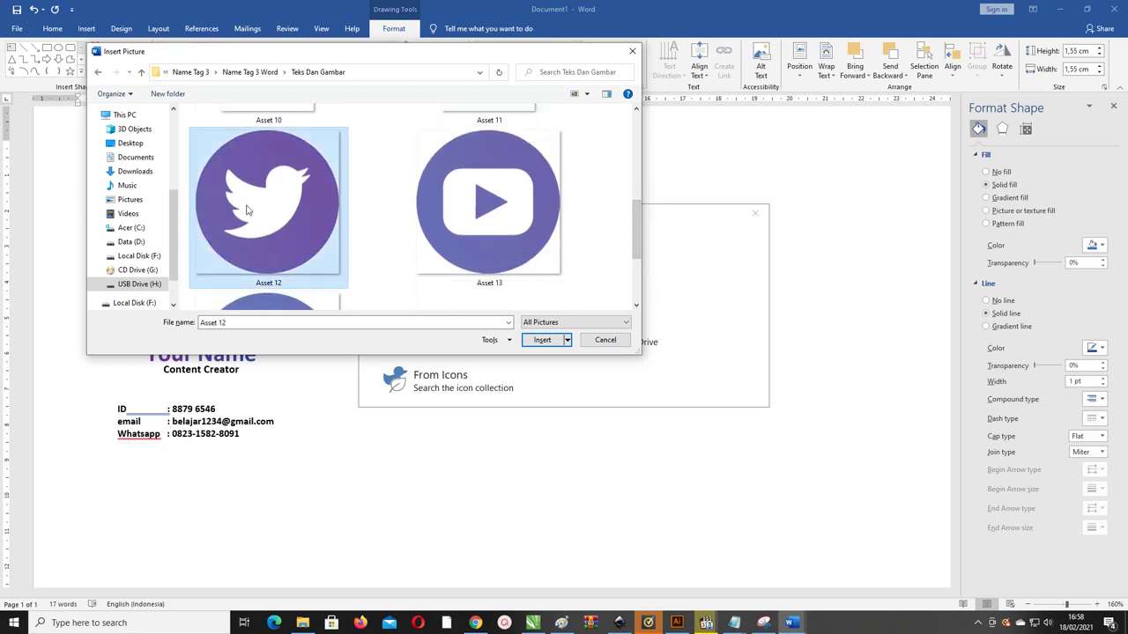
click(543, 340)
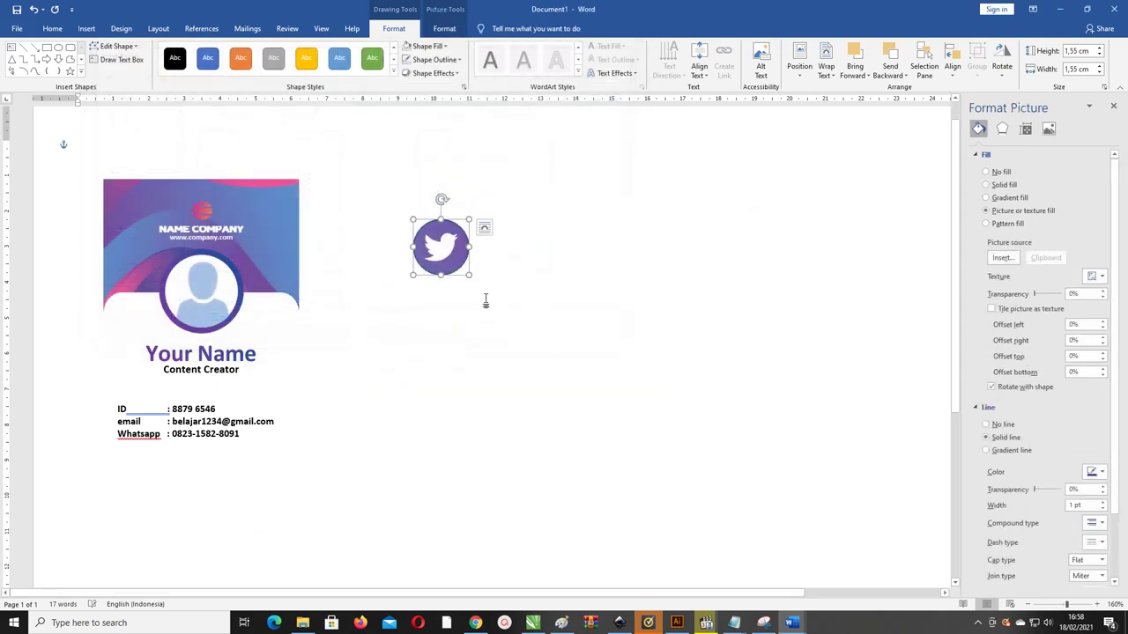
click(435, 59)
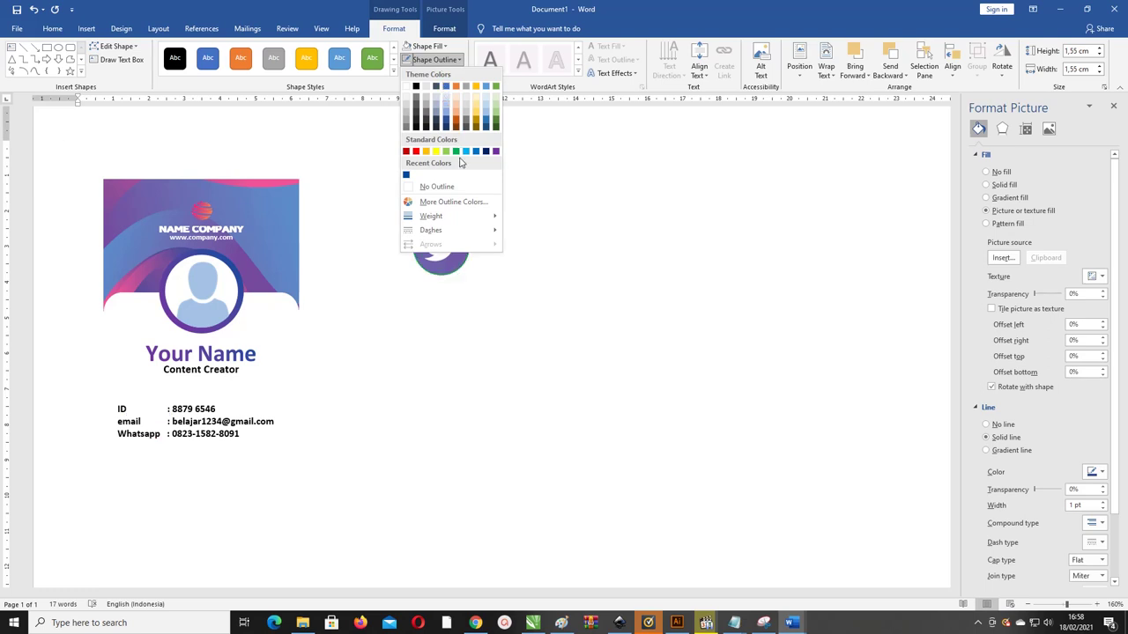
click(458, 186)
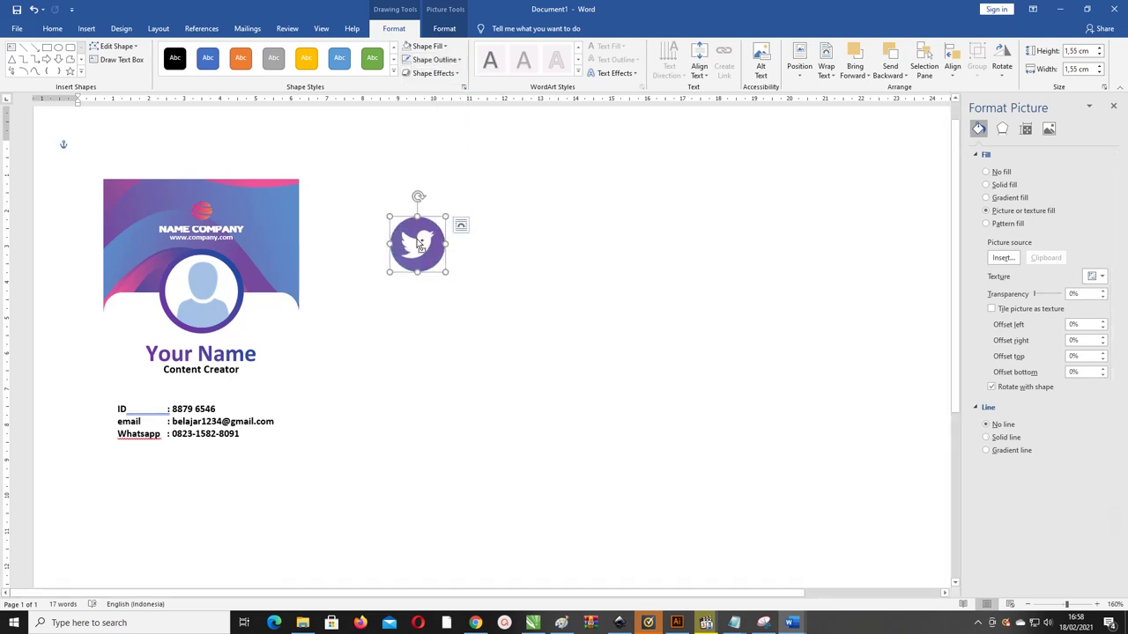
Step: Copy the circle to the right and fill the copy with the YouTube image Asset 13
ctrl+drag(418, 244, 481, 244)
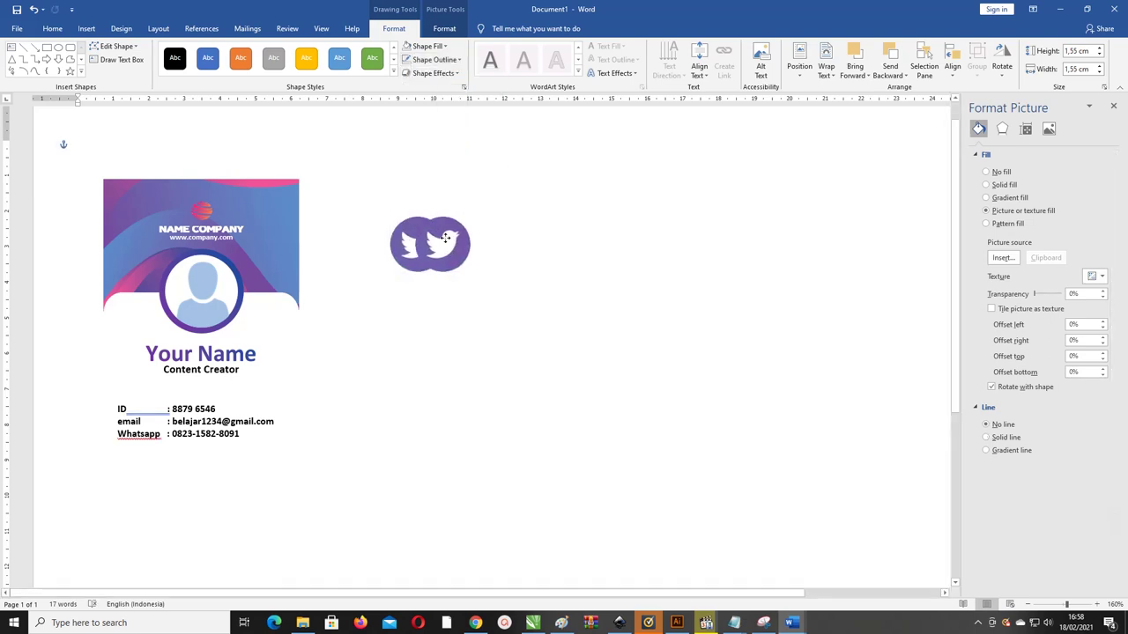
click(427, 46)
click(431, 203)
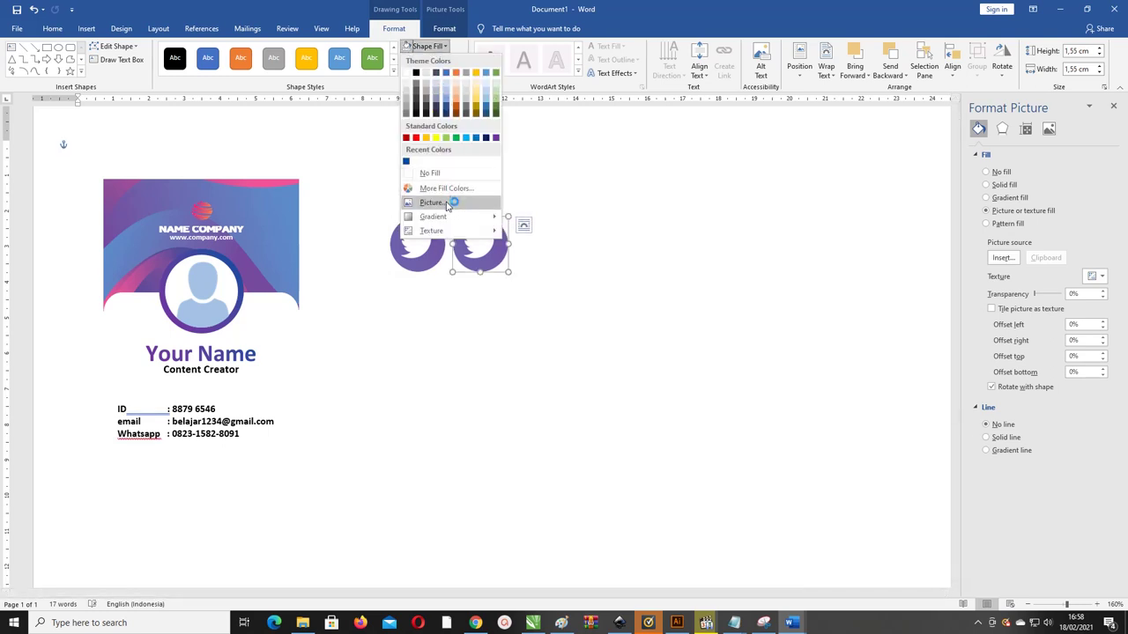
click(443, 286)
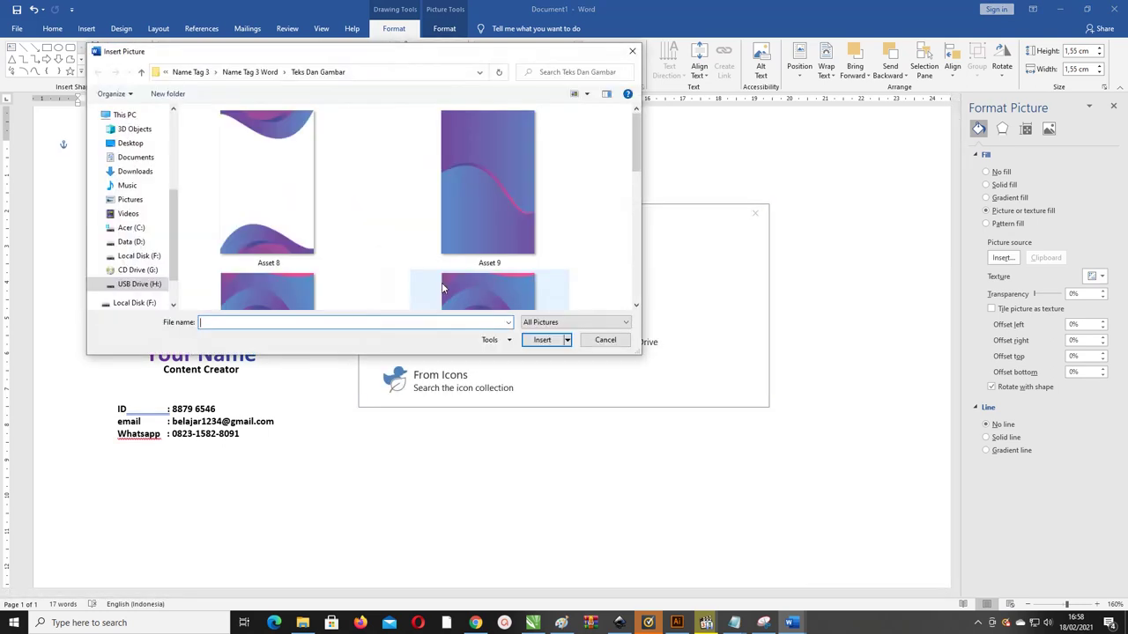
drag(634, 141, 624, 247)
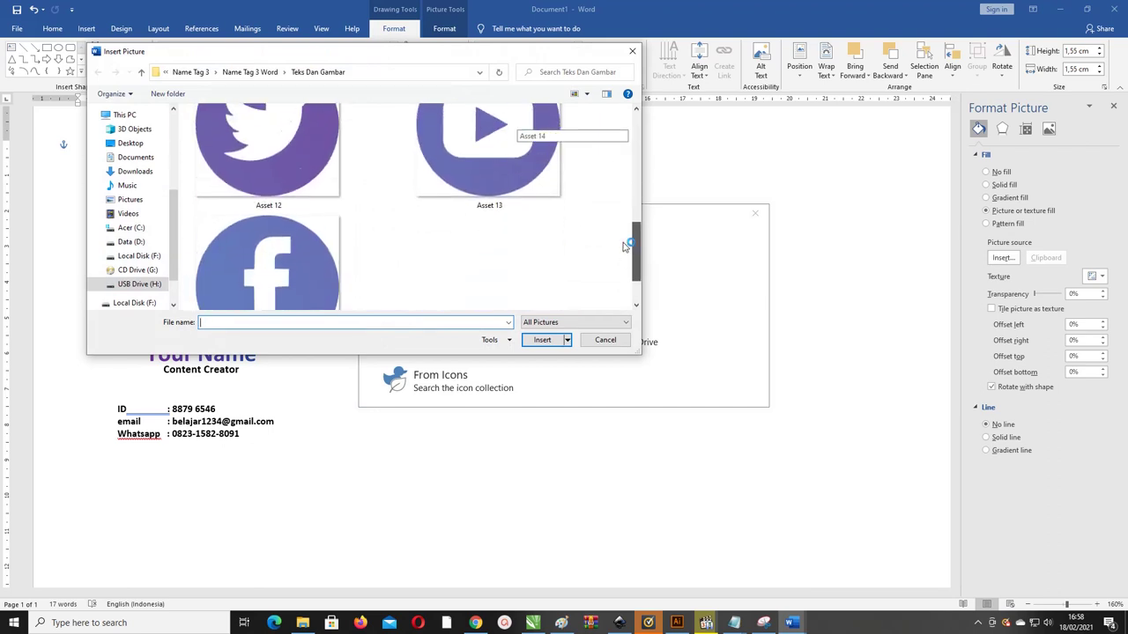
click(524, 180)
click(540, 340)
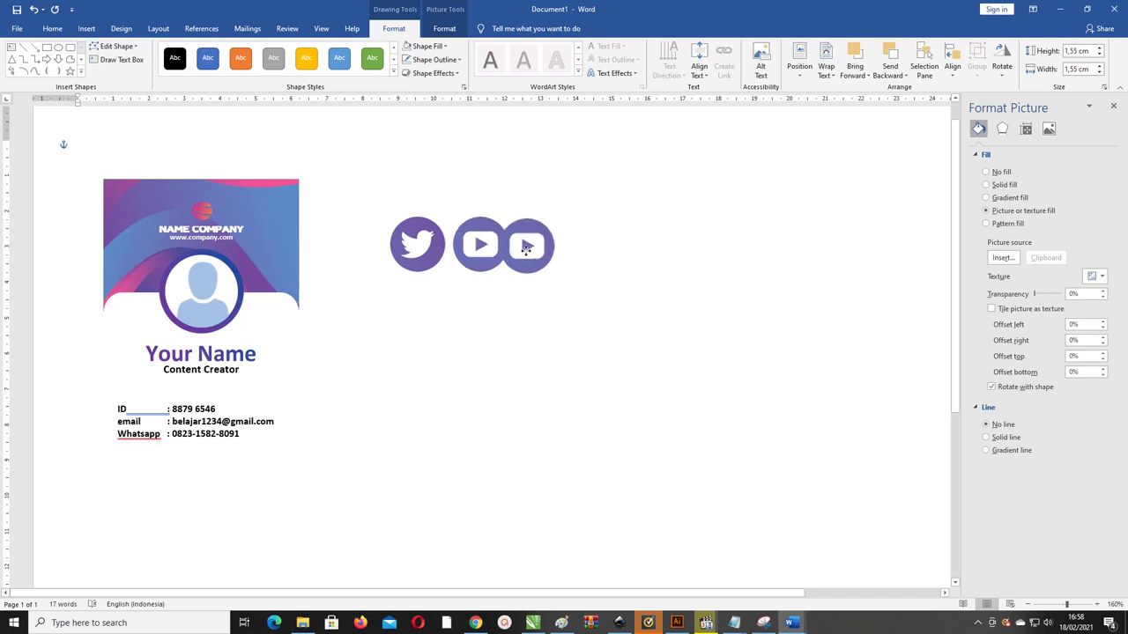
Step: Add a third copy filled with the Facebook image Asset 14, then select the Facebook and YouTube icons
drag(480, 253, 548, 254)
click(428, 47)
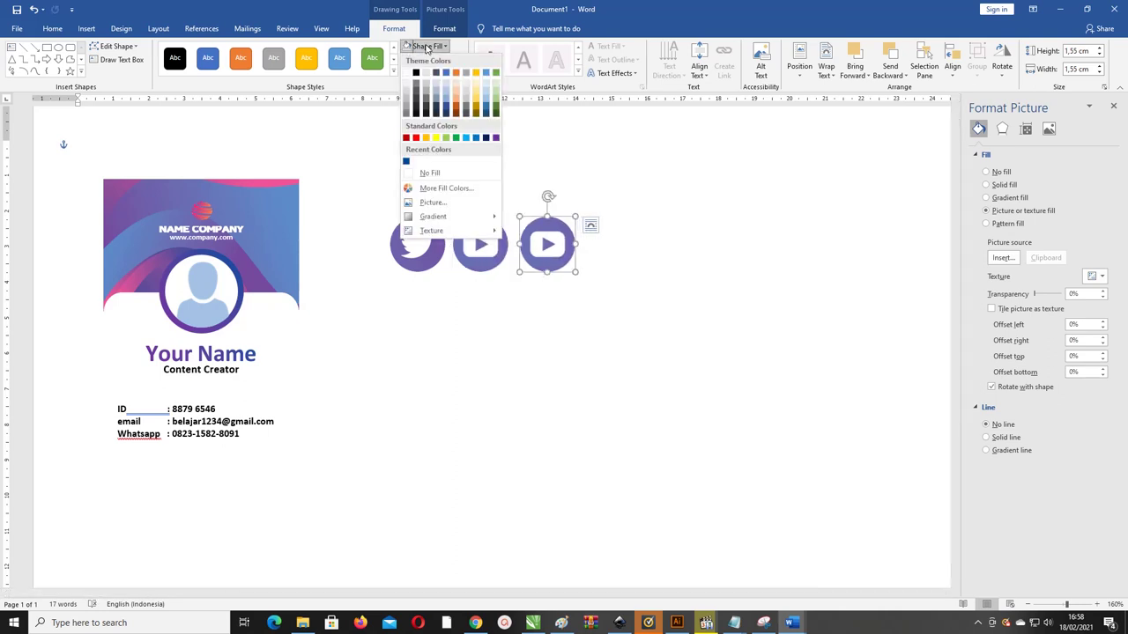
click(444, 203)
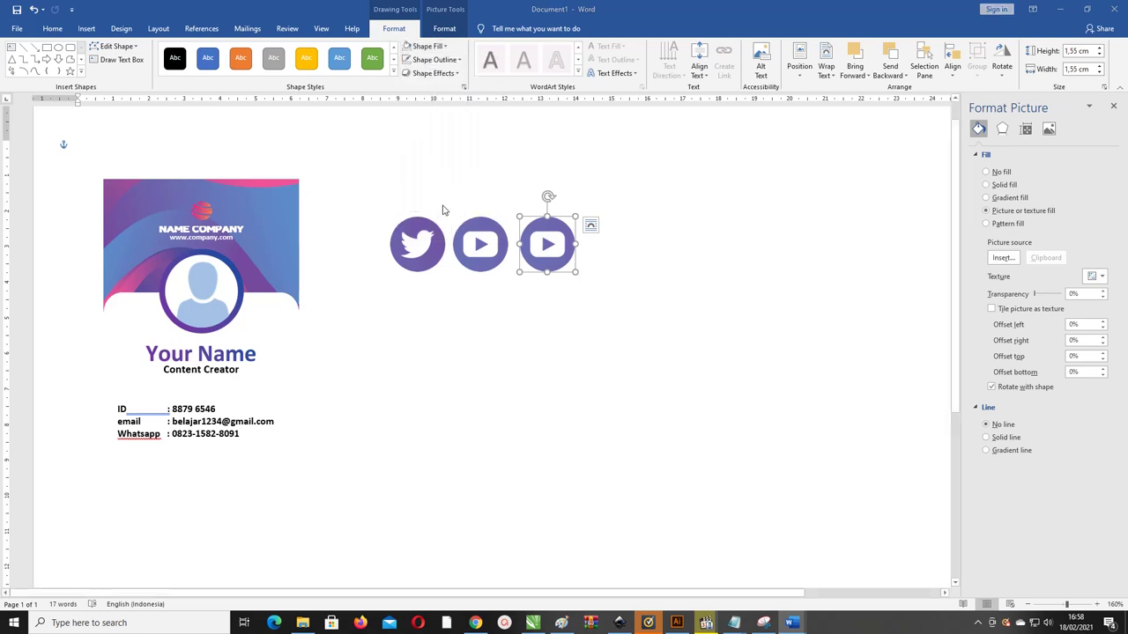
click(467, 292)
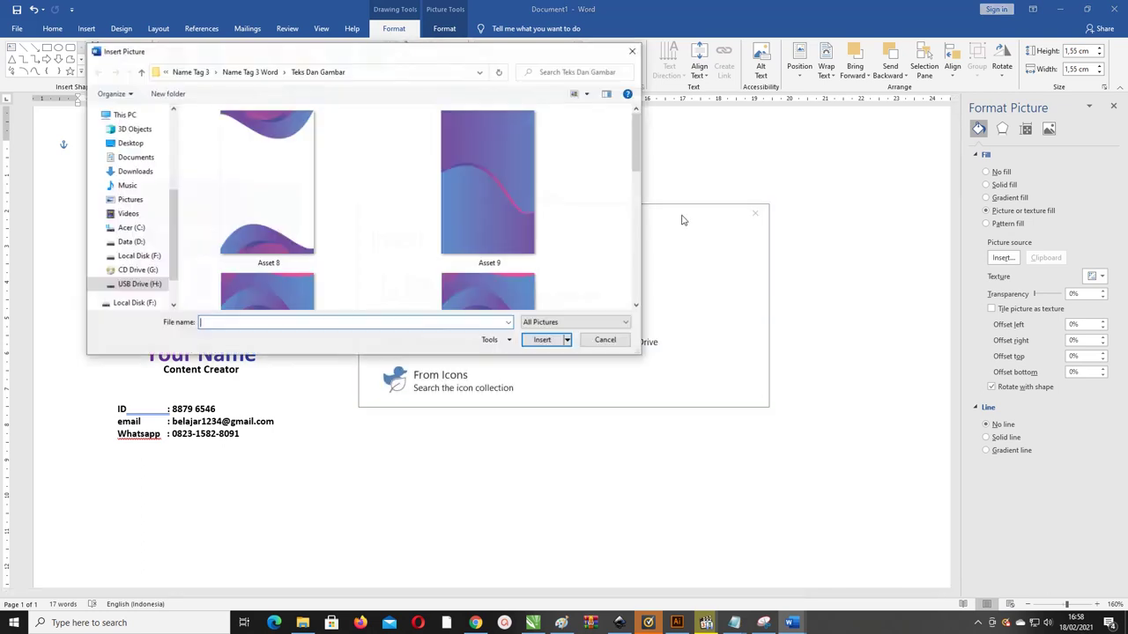
scroll(524, 151, down, 5)
scroll(523, 151, down, 3)
click(290, 225)
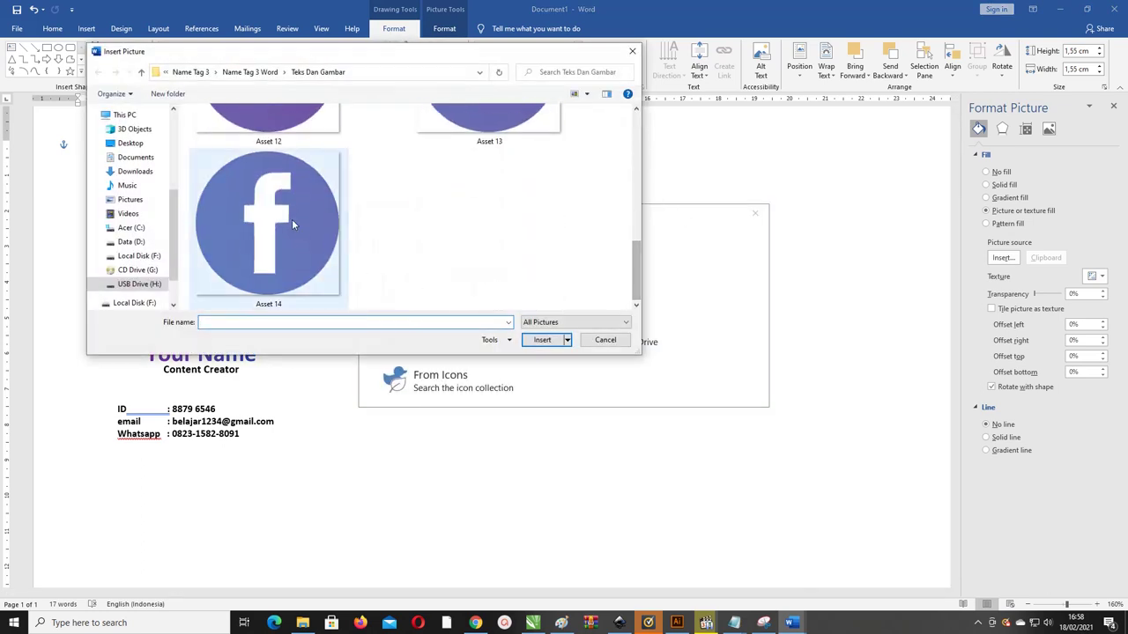
click(542, 340)
click(670, 238)
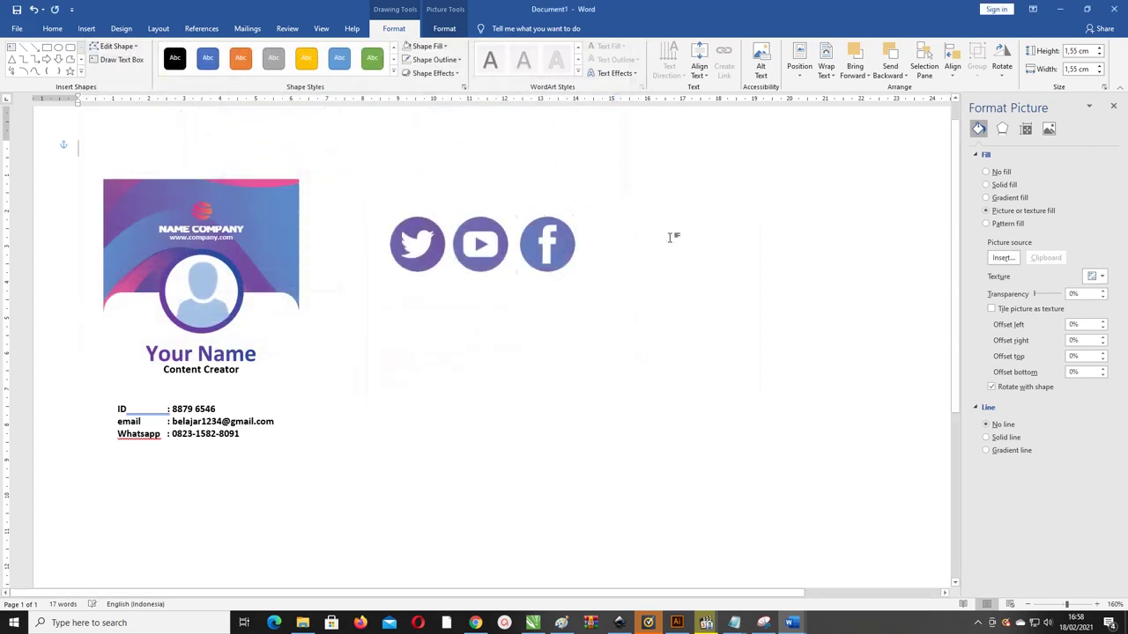
click(542, 252)
shift+click(477, 255)
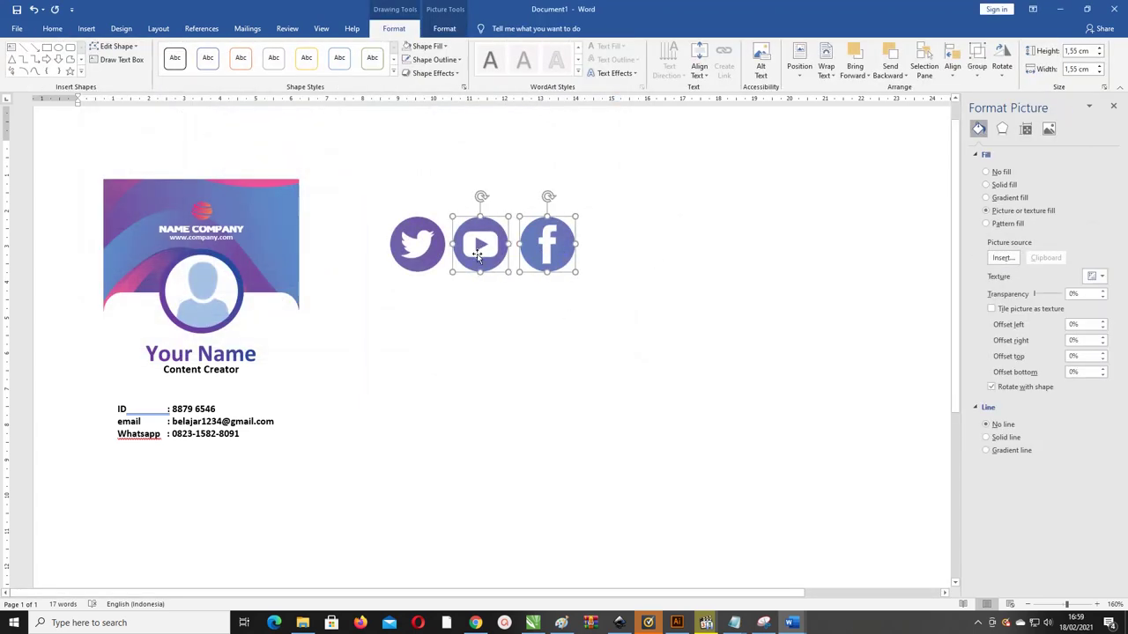
Step: Select the Twitter, YouTube and Facebook icons and distribute them horizontally
shift+click(419, 243)
click(614, 217)
click(529, 248)
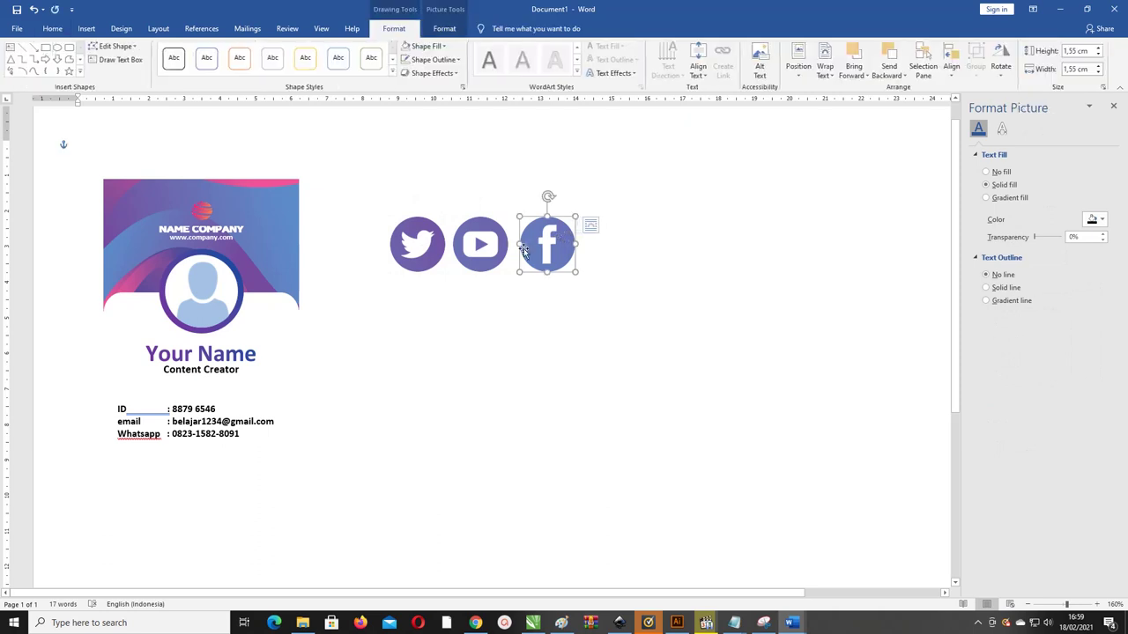
shift+click(476, 243)
shift+click(410, 240)
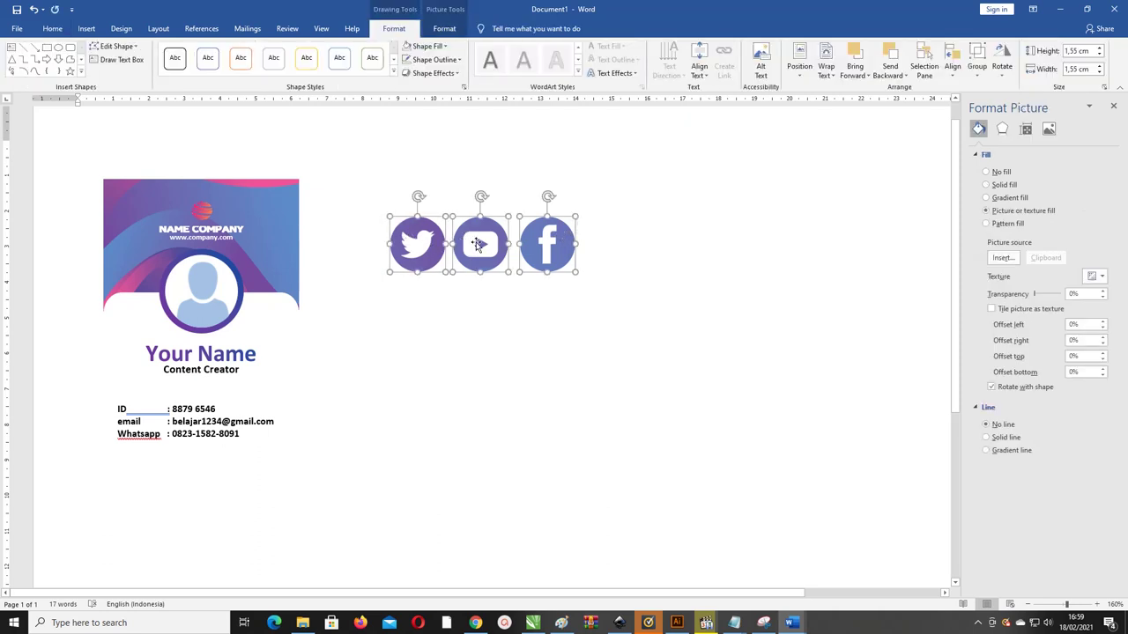
right_click(478, 243)
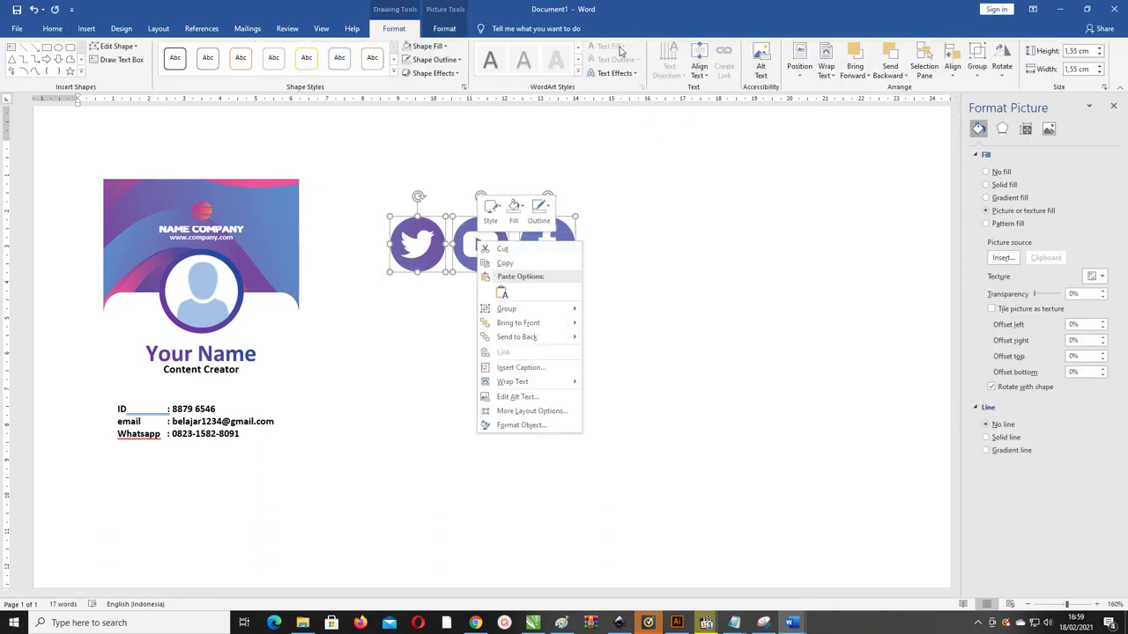
click(623, 19)
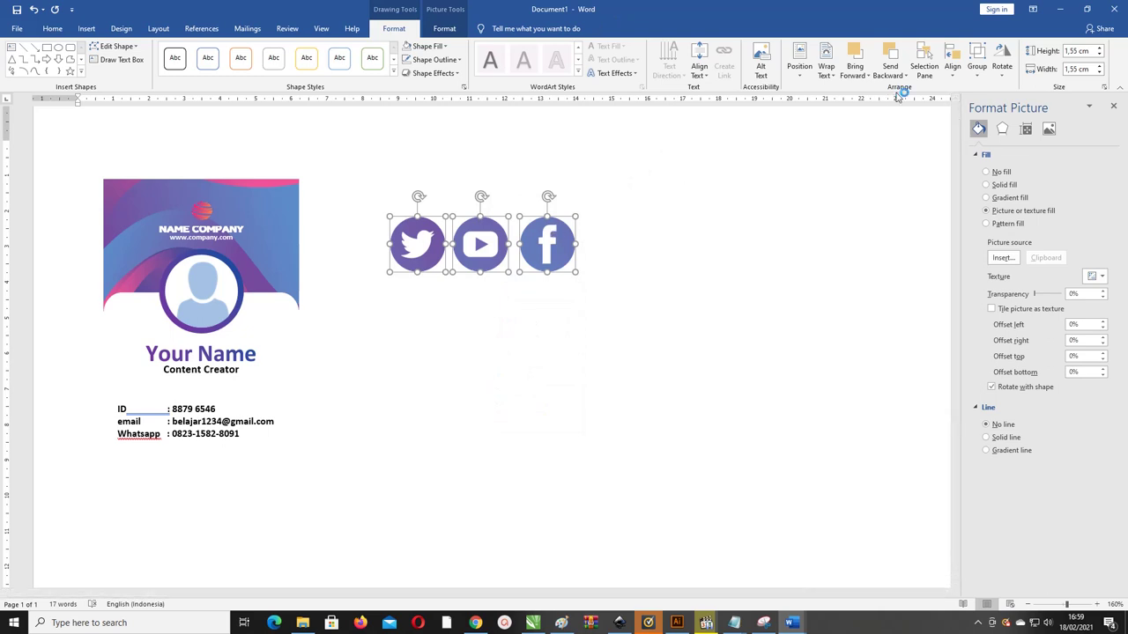
click(952, 68)
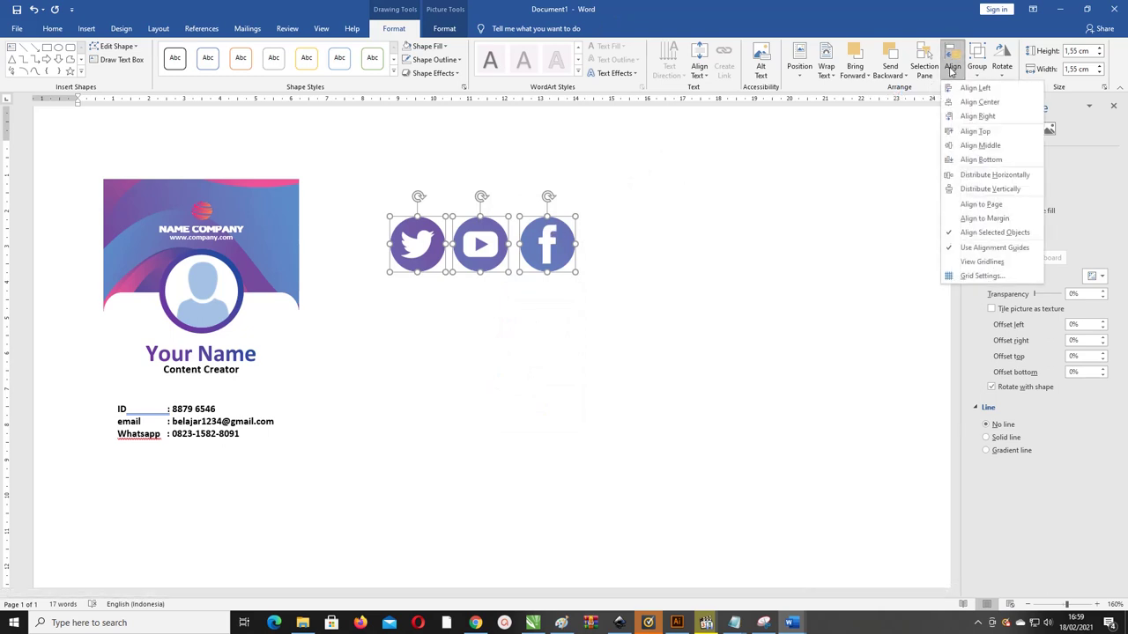
click(988, 176)
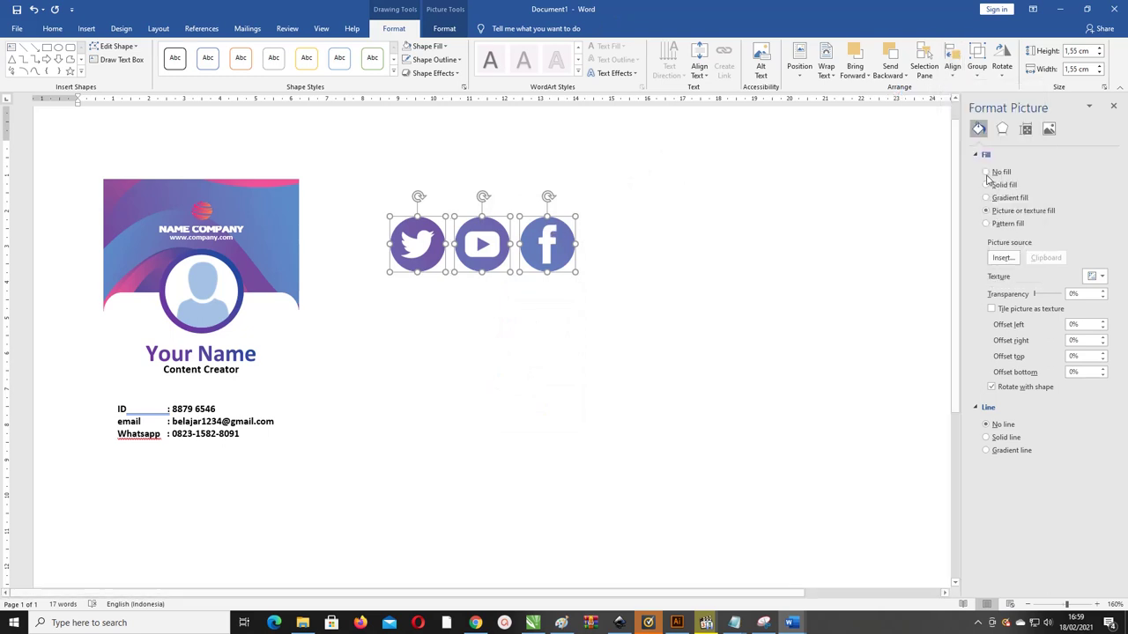
Step: Group the three evenly spaced icons into a single object
right_click(559, 239)
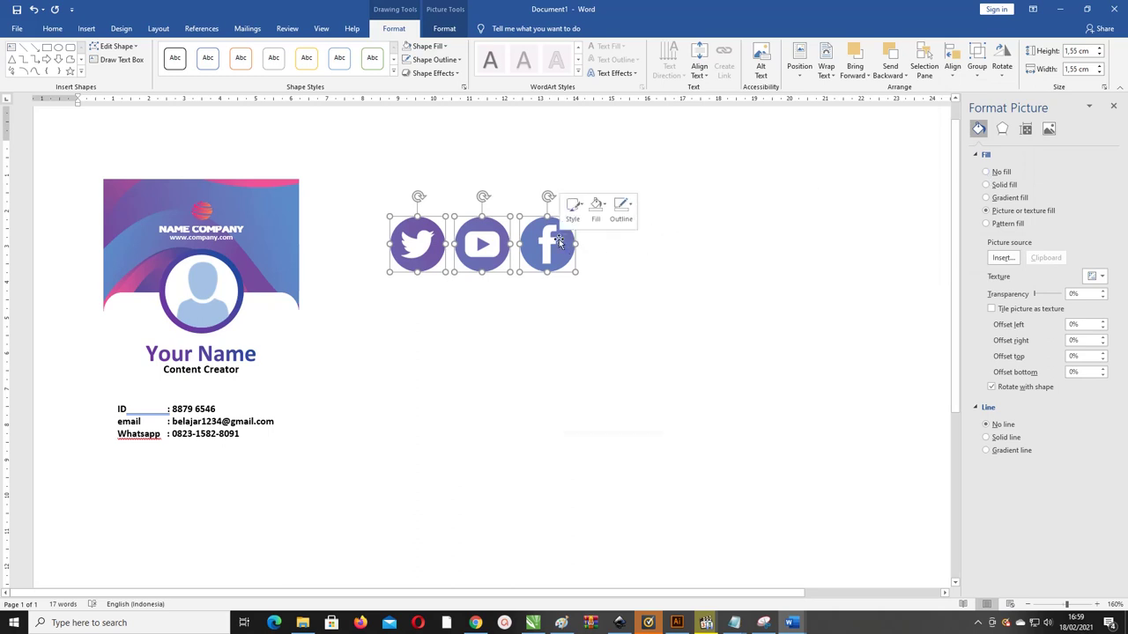
mouse_move(614, 307)
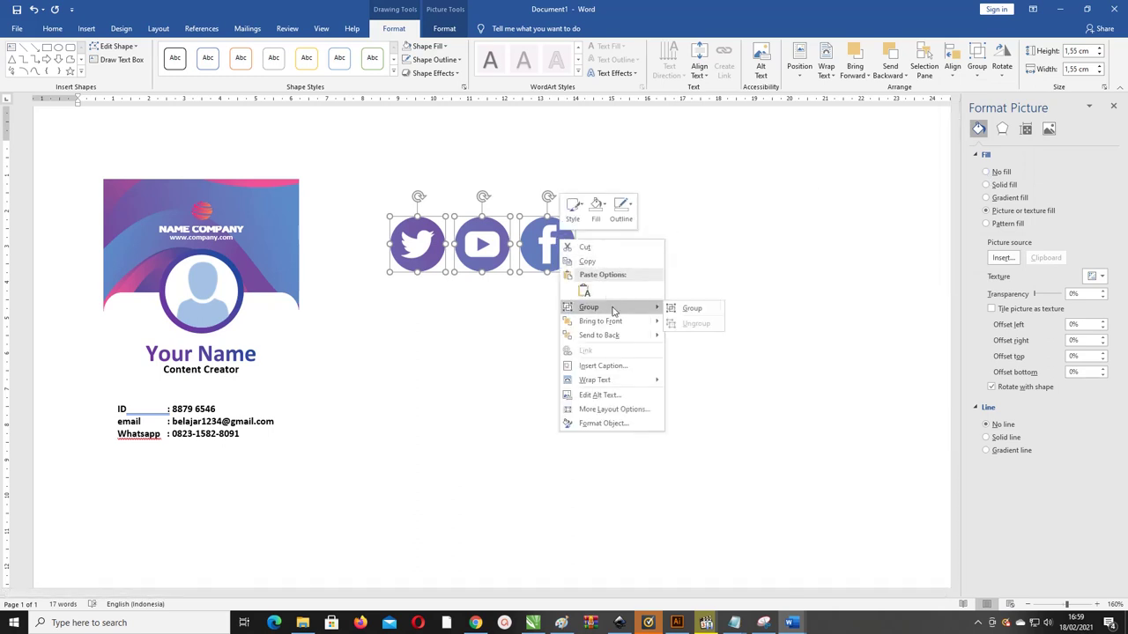
click(705, 310)
click(662, 206)
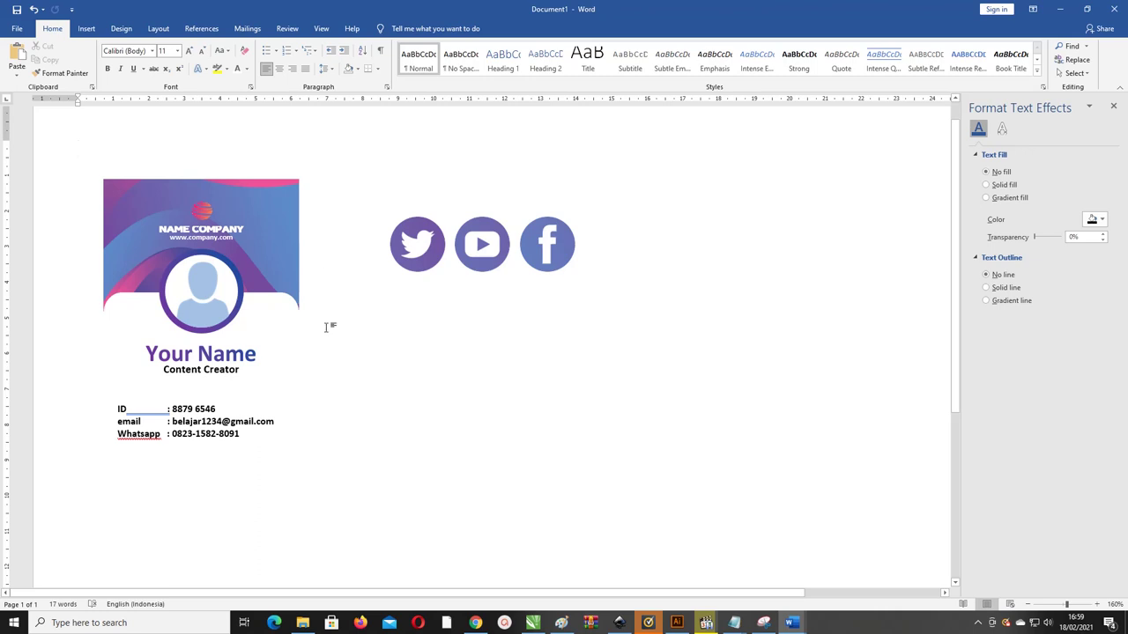
click(195, 421)
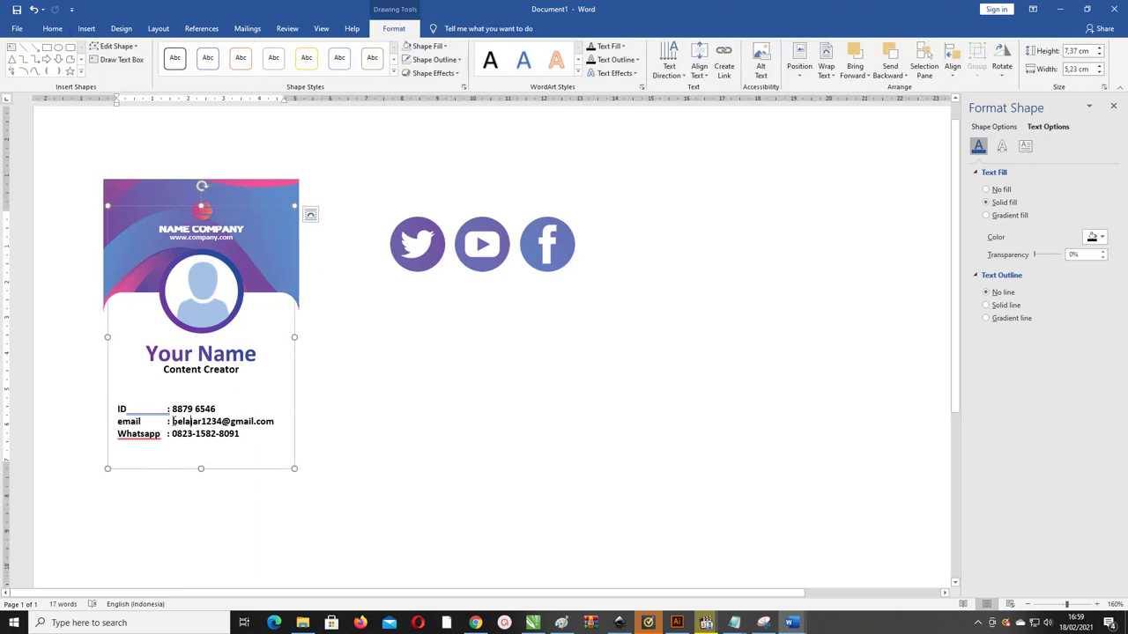
Step: Paste the username from the email line into a new text box right of the icons and enlarge it
drag(174, 421, 222, 421)
key(ctrl+c)
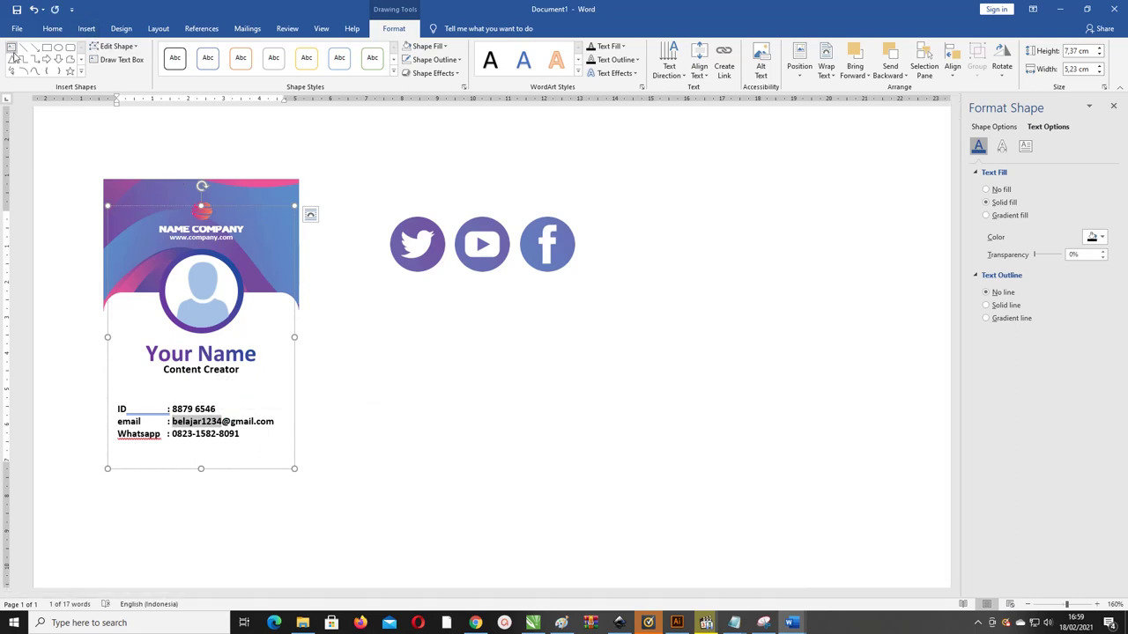
click(368, 164)
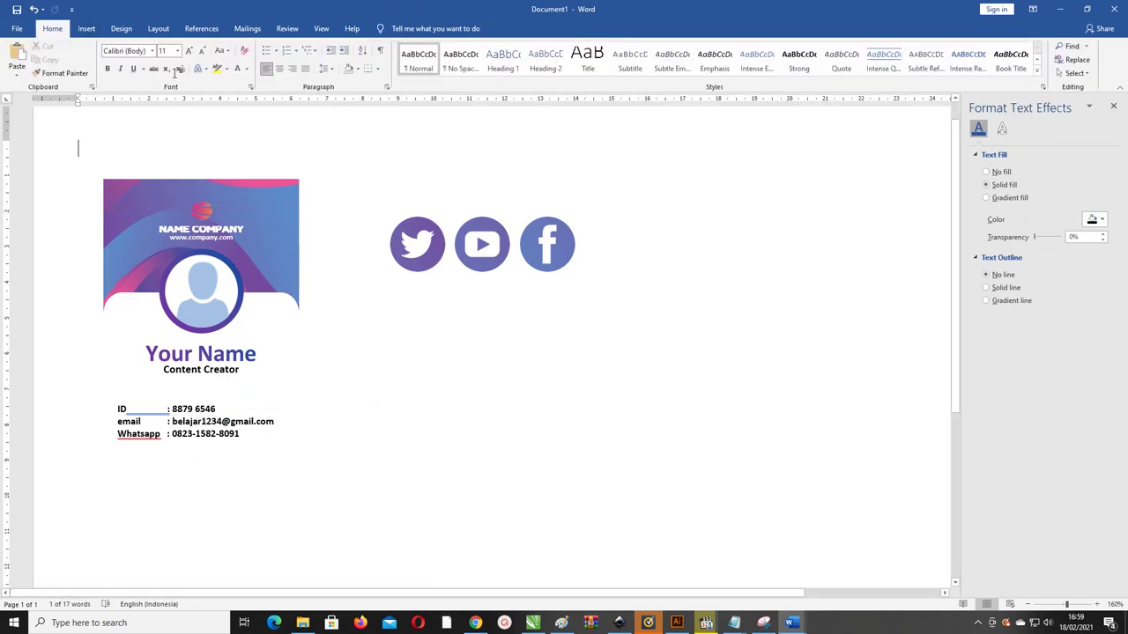
click(85, 29)
click(162, 70)
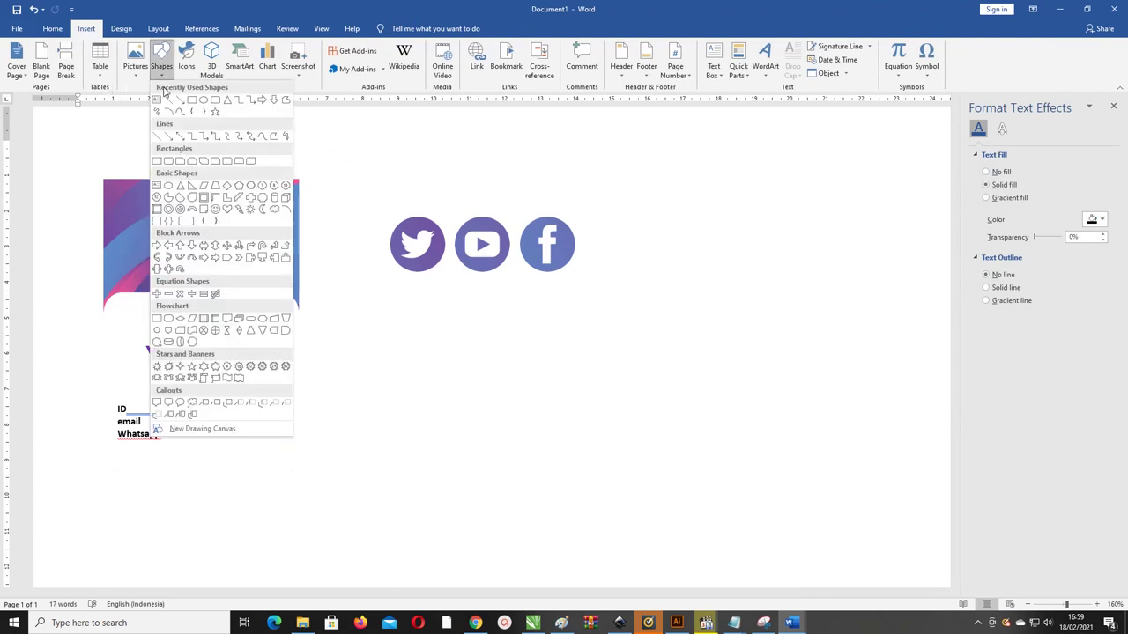
click(159, 99)
drag(596, 220, 883, 281)
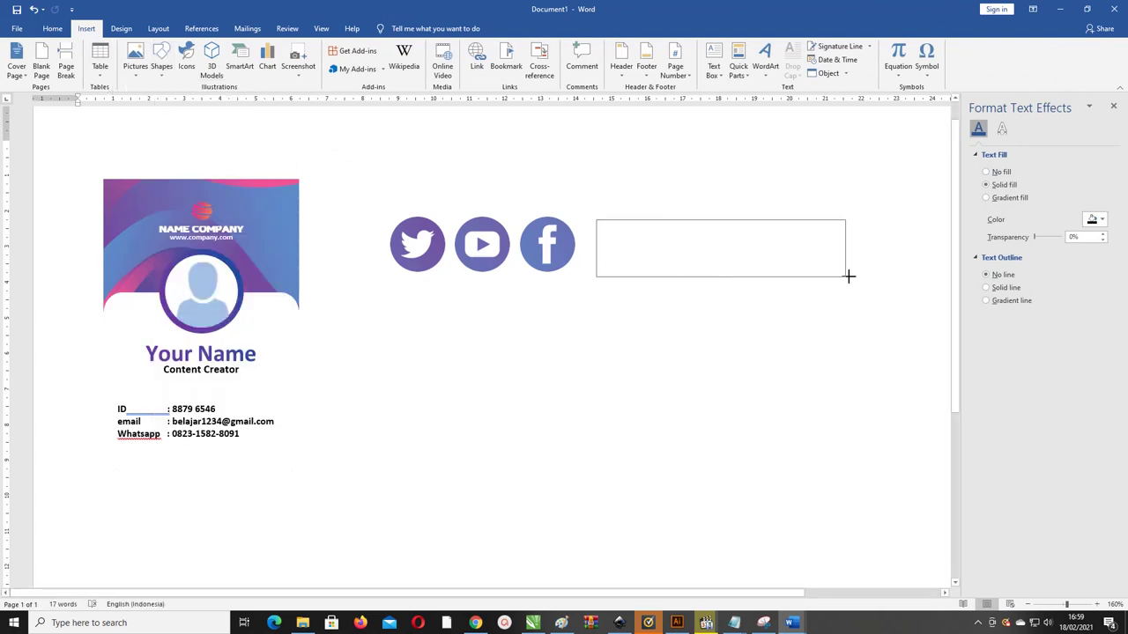
key(ctrl+v)
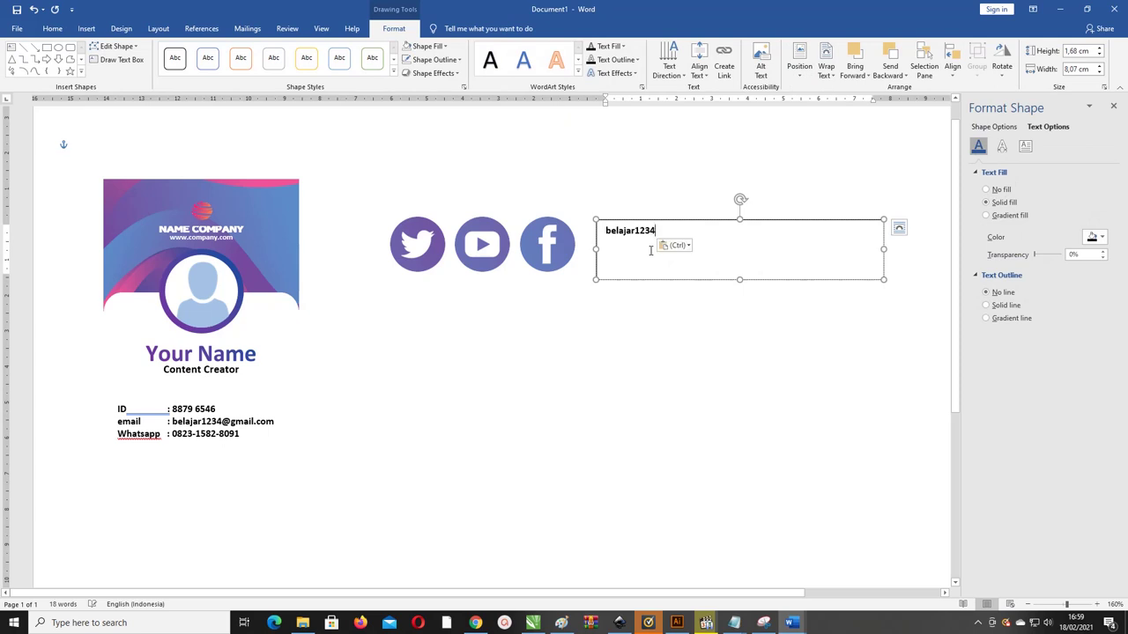
key(ctrl+a)
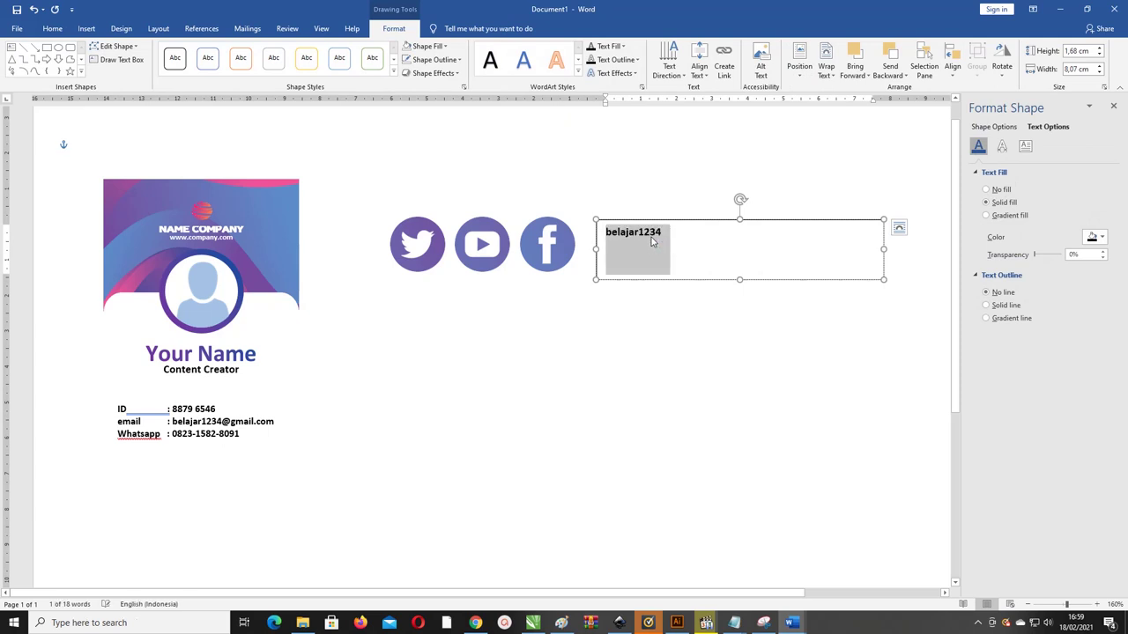
key(ctrl+bracketright)
key(ctrl+bracketright)
key(ctrl+bracketright)
key(ctrl+bracketright)
key(ctrl+bracketright)
key(ctrl+bracketright)
key(ctrl+bracketright)
key(ctrl+bracketright)
key(ctrl+bracketright)
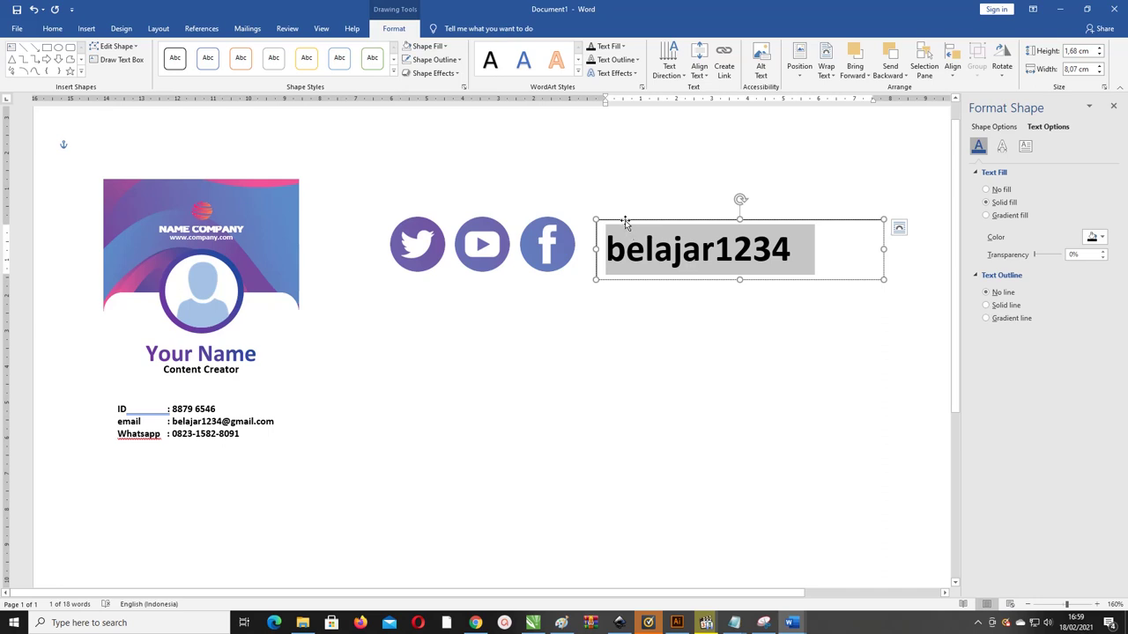
Step: Set the username text box to no outline and no fill, and move it beside the Facebook icon
click(624, 223)
click(459, 60)
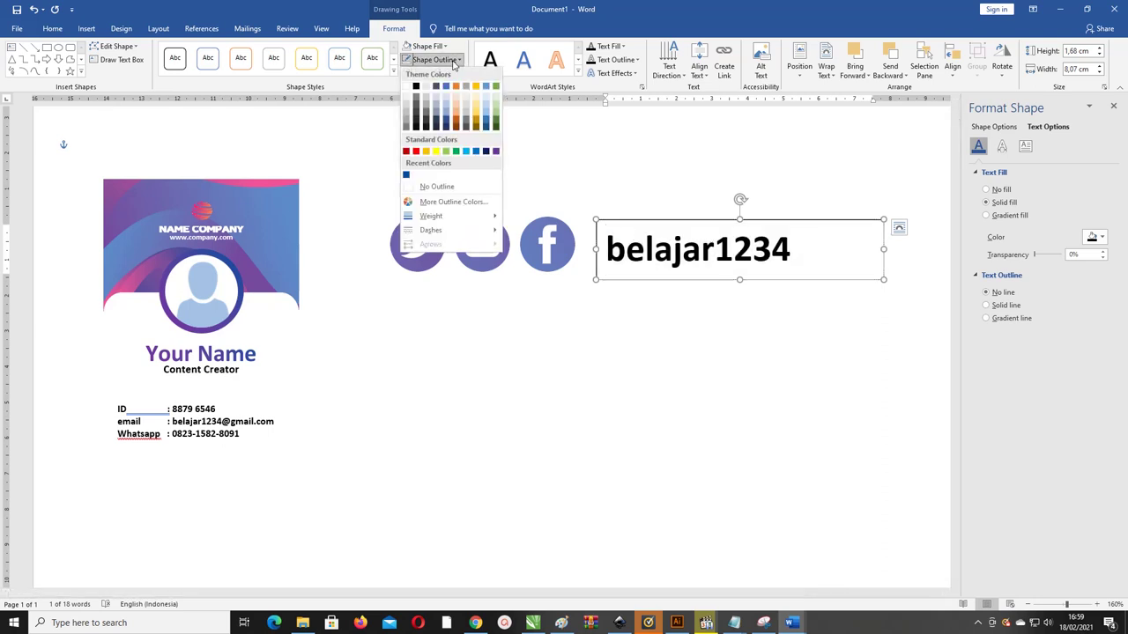
click(454, 188)
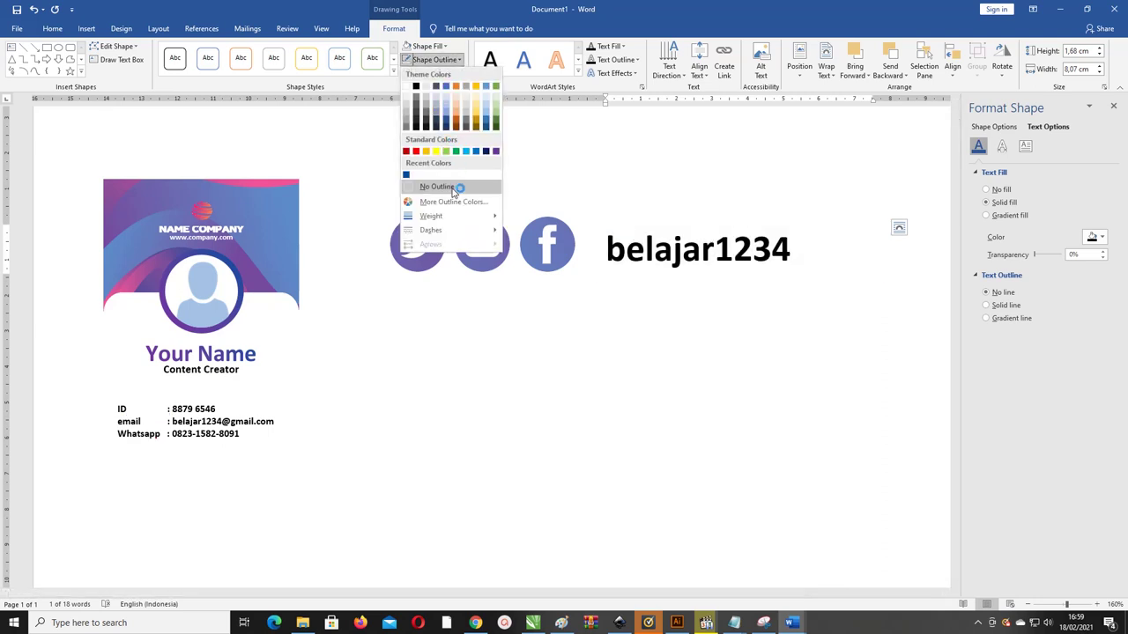
click(427, 46)
click(451, 179)
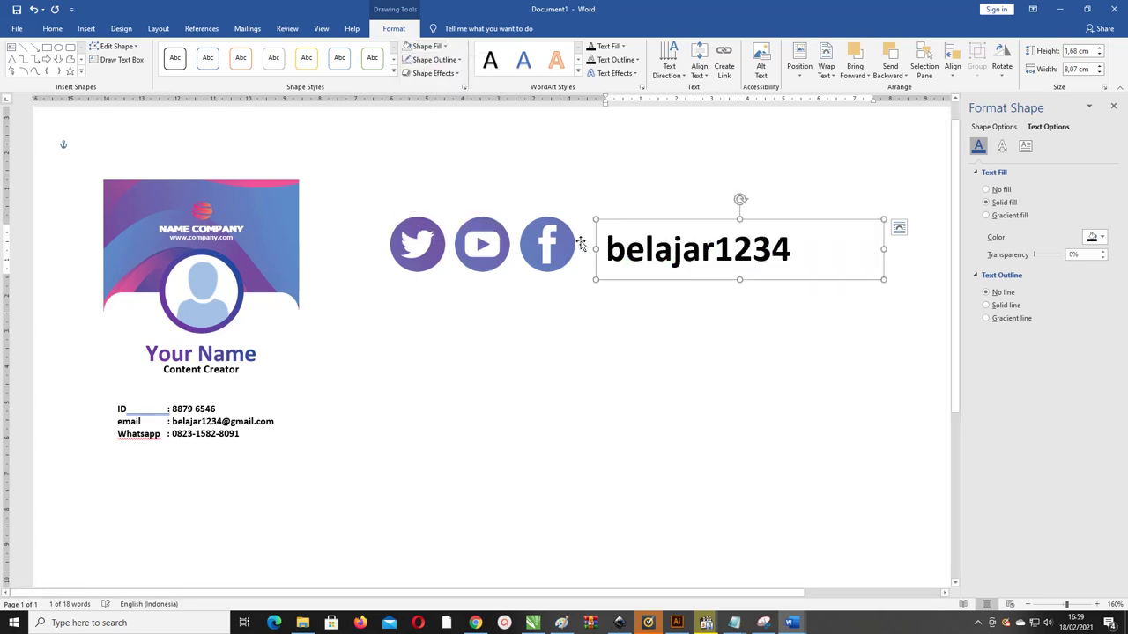
drag(616, 222, 606, 218)
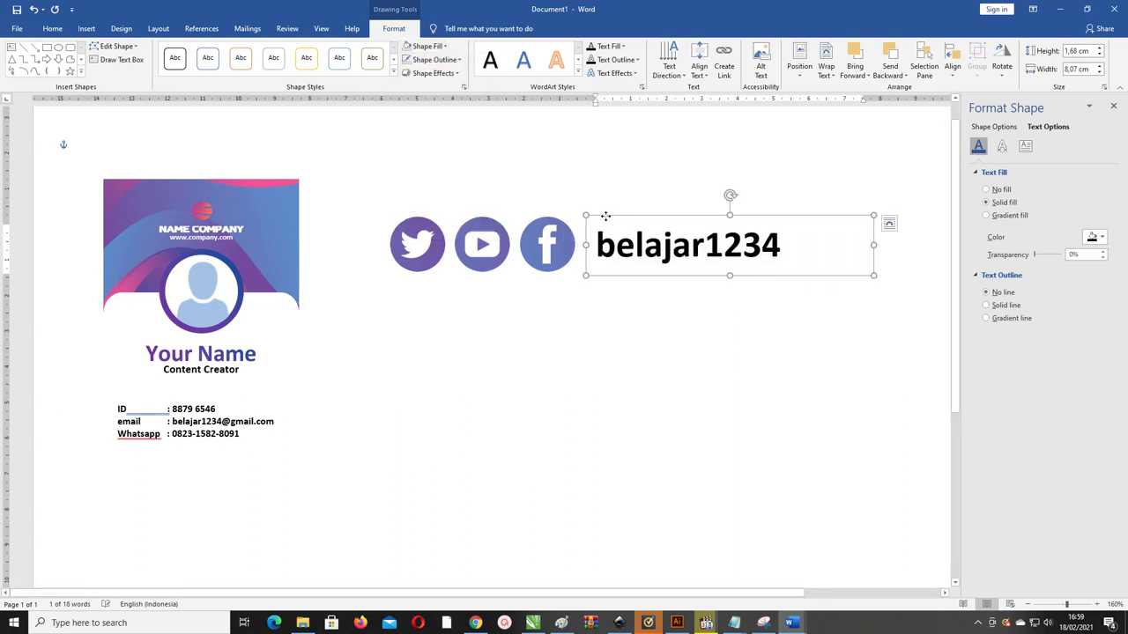
Step: Align the icon group and username label on their middles and group them together
shift+click(549, 245)
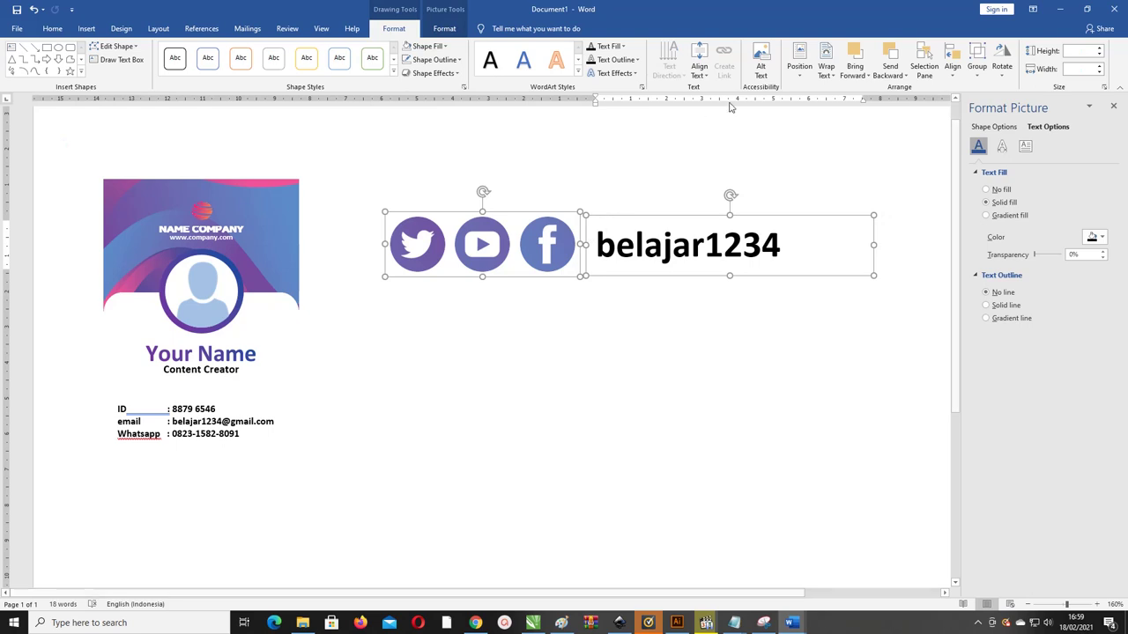
click(952, 69)
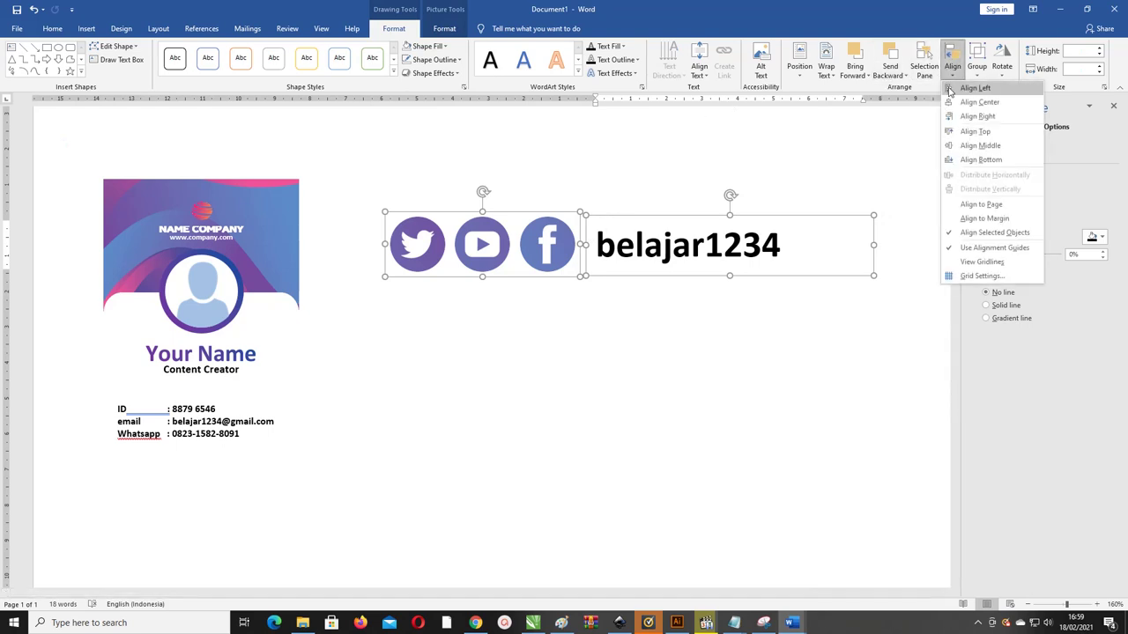
click(976, 146)
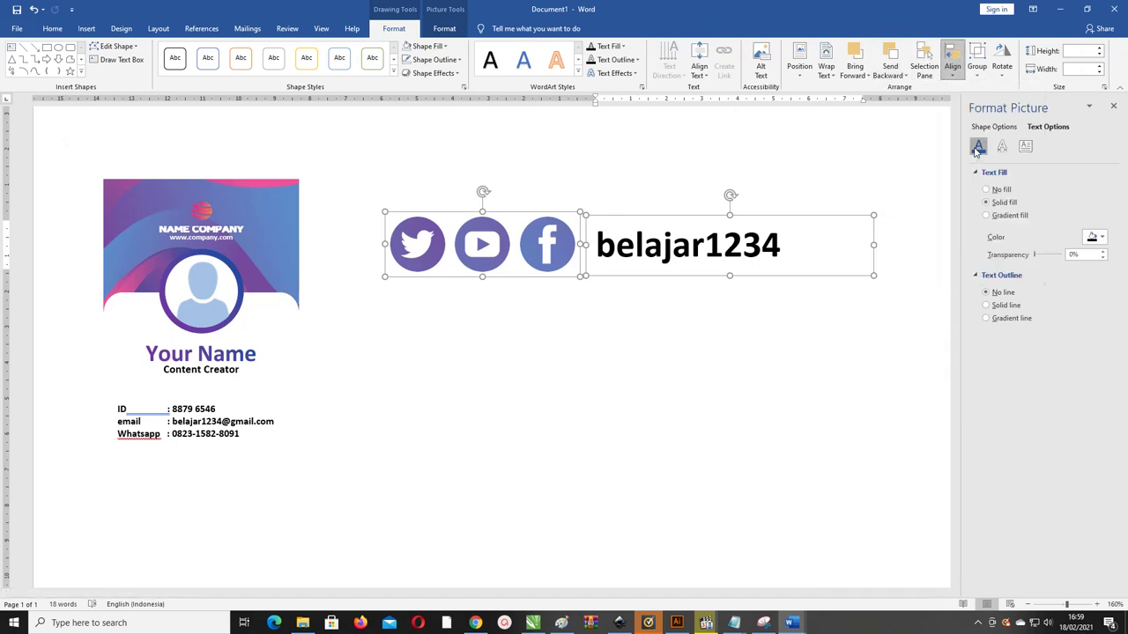
right_click(545, 245)
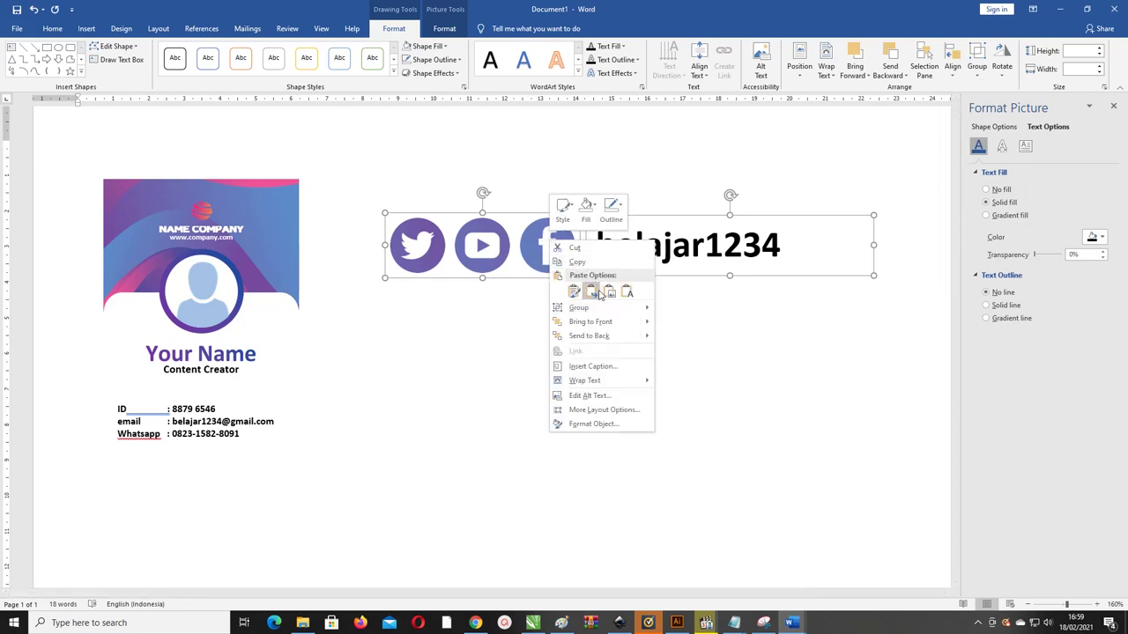
mouse_move(612, 308)
click(684, 310)
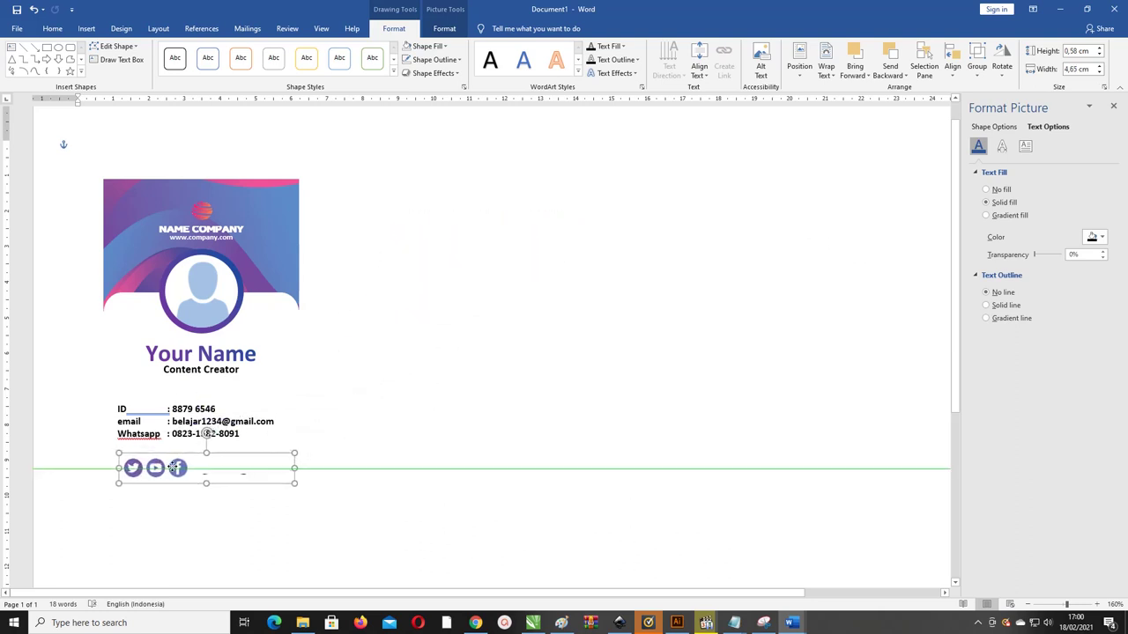
Step: Move the social row below the Whatsapp line and shrink it, with the username label at 7 pt
drag(443, 263, 182, 464)
double_click(202, 465)
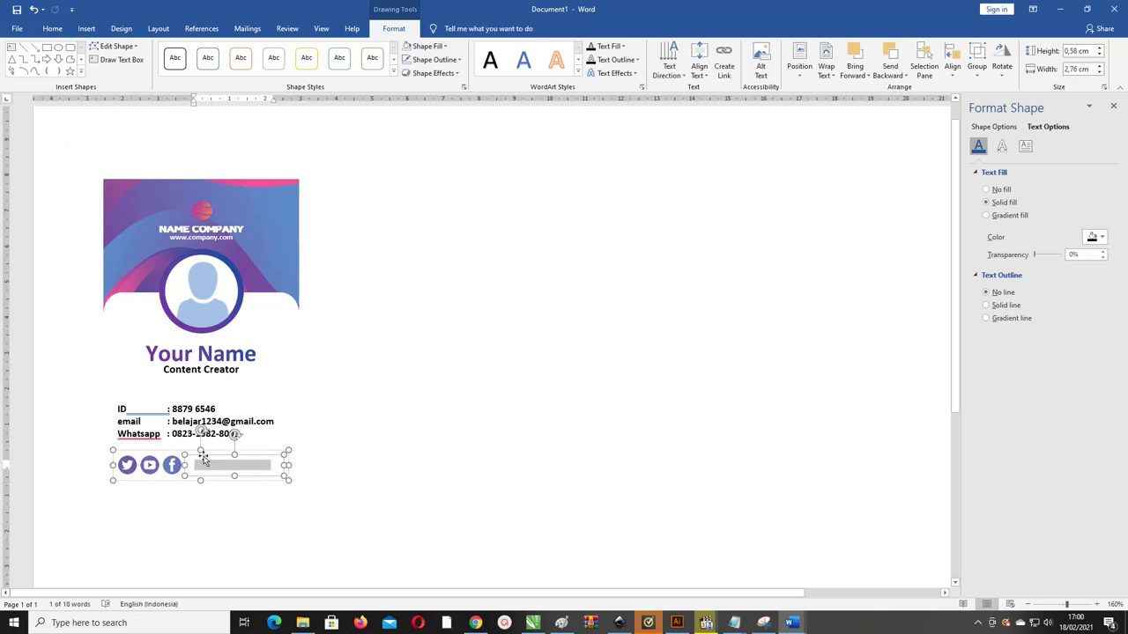
key(ctrl+z)
key(ctrl+z)
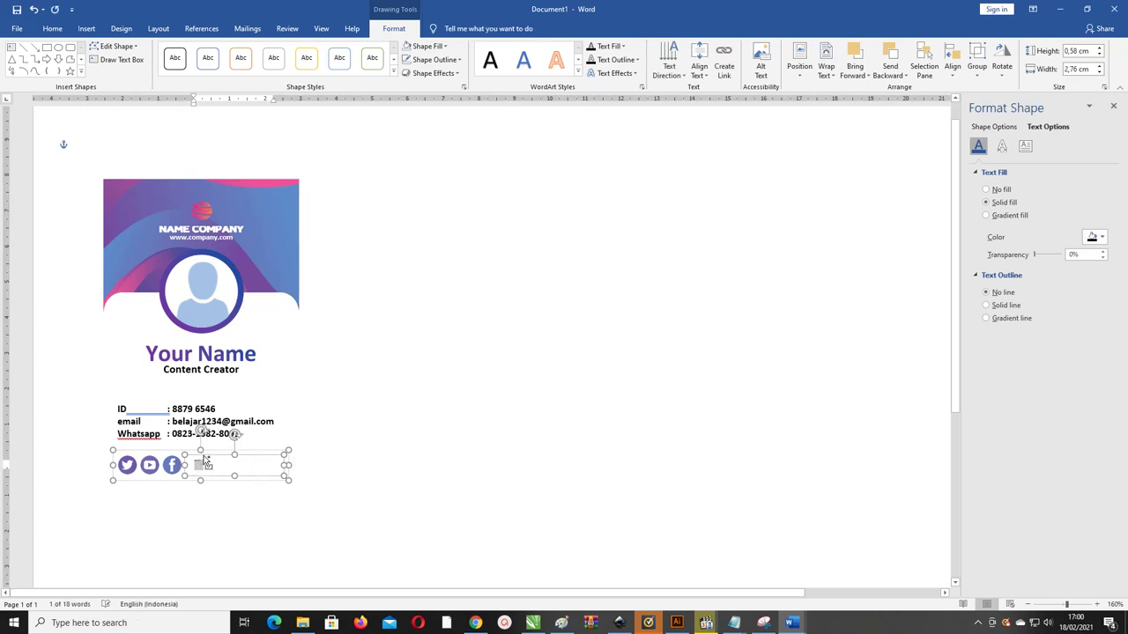
key(ctrl+y)
key(ctrl+y)
click(52, 28)
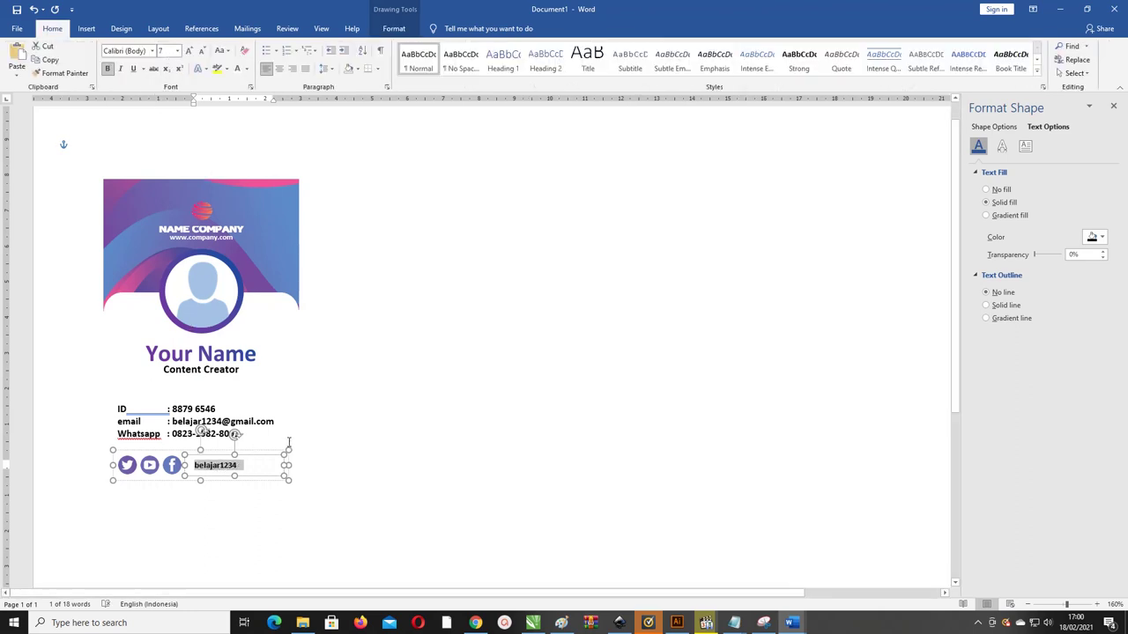
drag(288, 449, 179, 463)
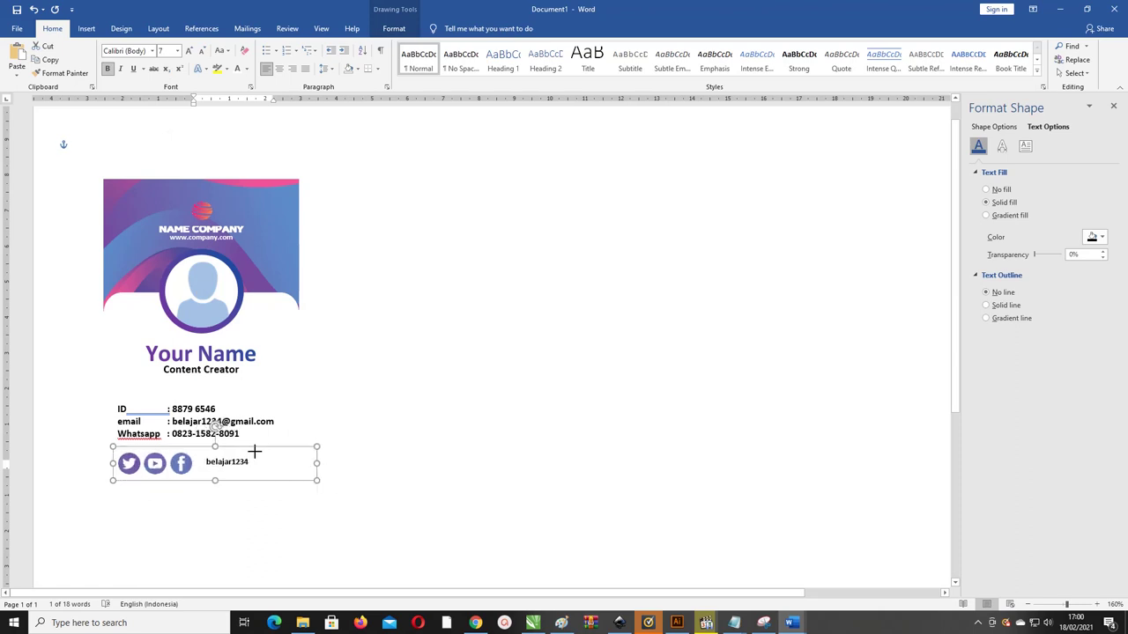
click(178, 467)
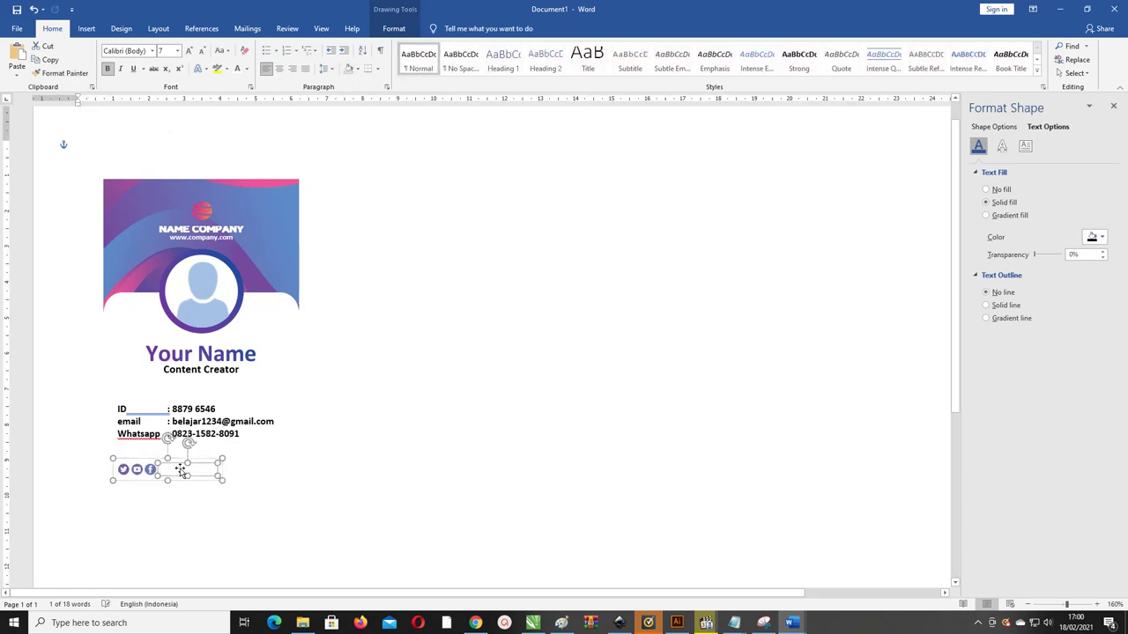
double_click(178, 469)
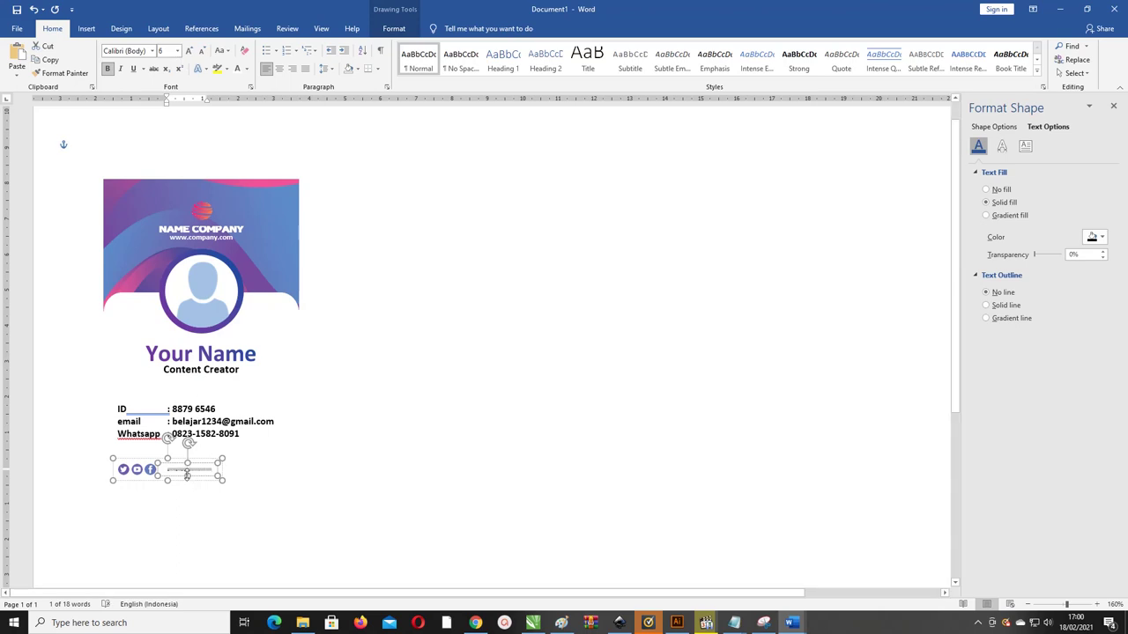
Step: Lengthen the social-icons text box so the full handle shows beside the icons
drag(186, 476, 190, 460)
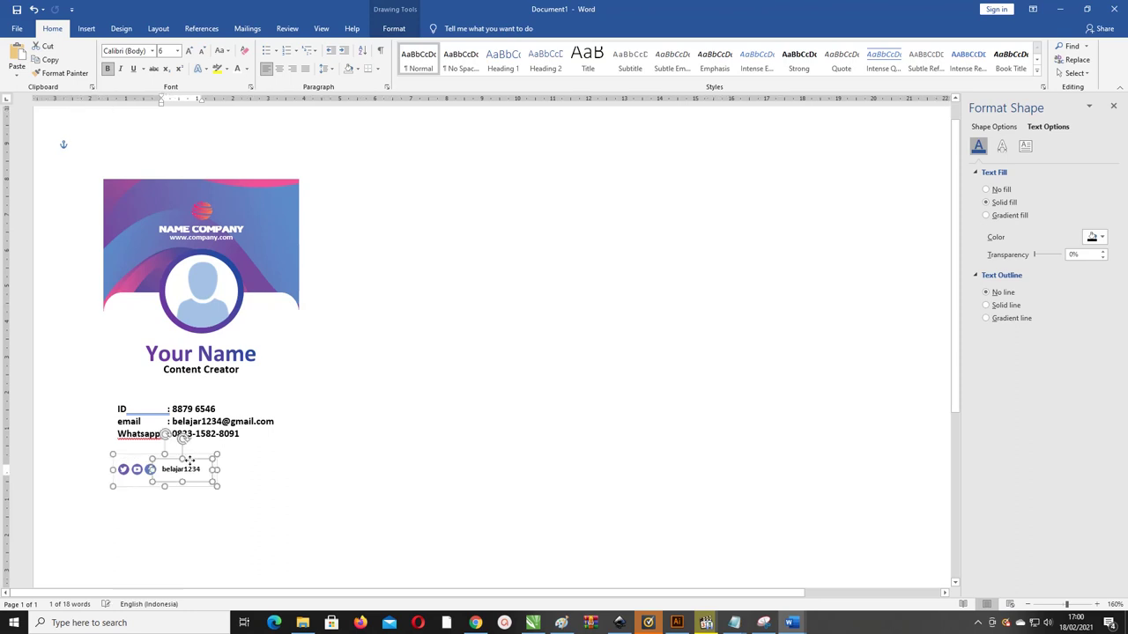
click(431, 414)
scroll(322, 380, down, 1)
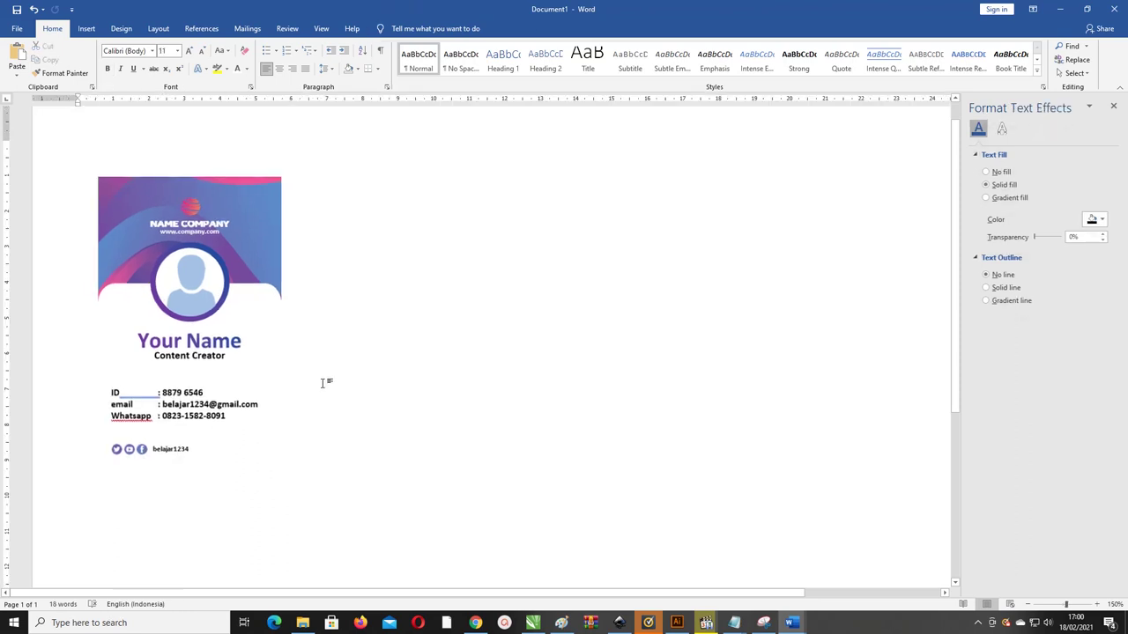
click(220, 456)
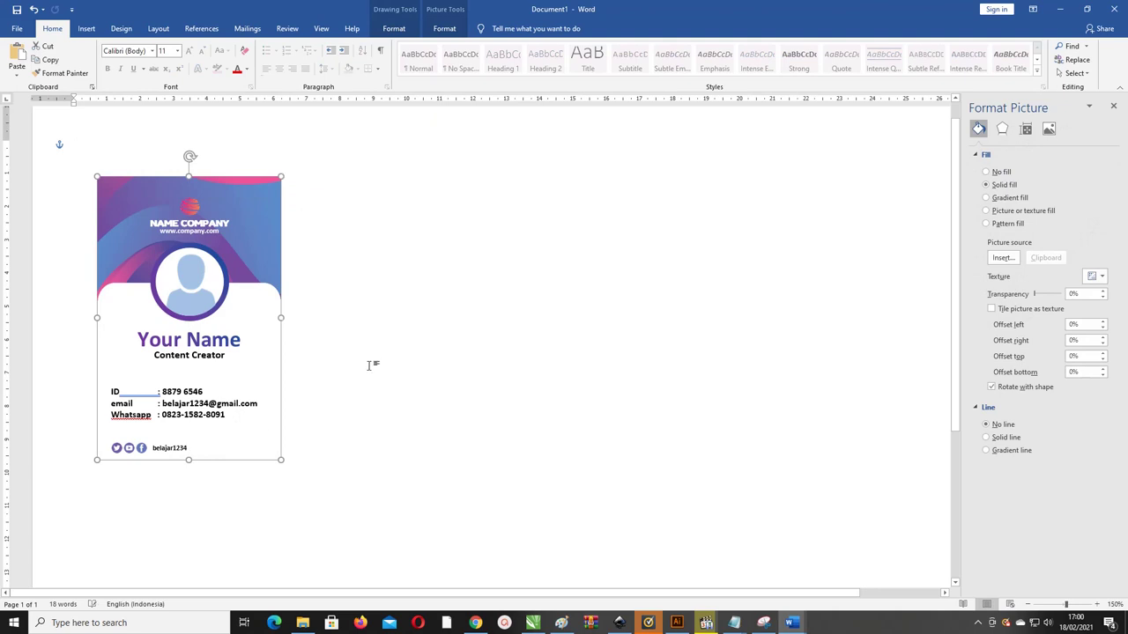
click(385, 274)
scroll(414, 274, down, 2)
scroll(493, 238, down, 1)
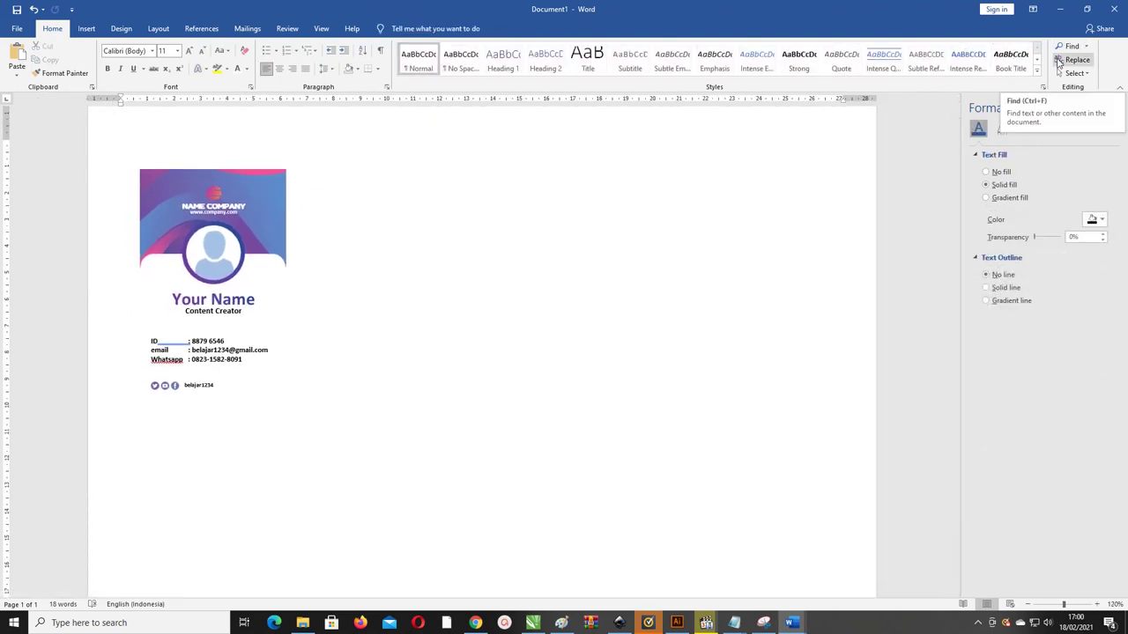
Step: Marquee-select every card object, group them, and place a duplicate card to the right
click(1077, 74)
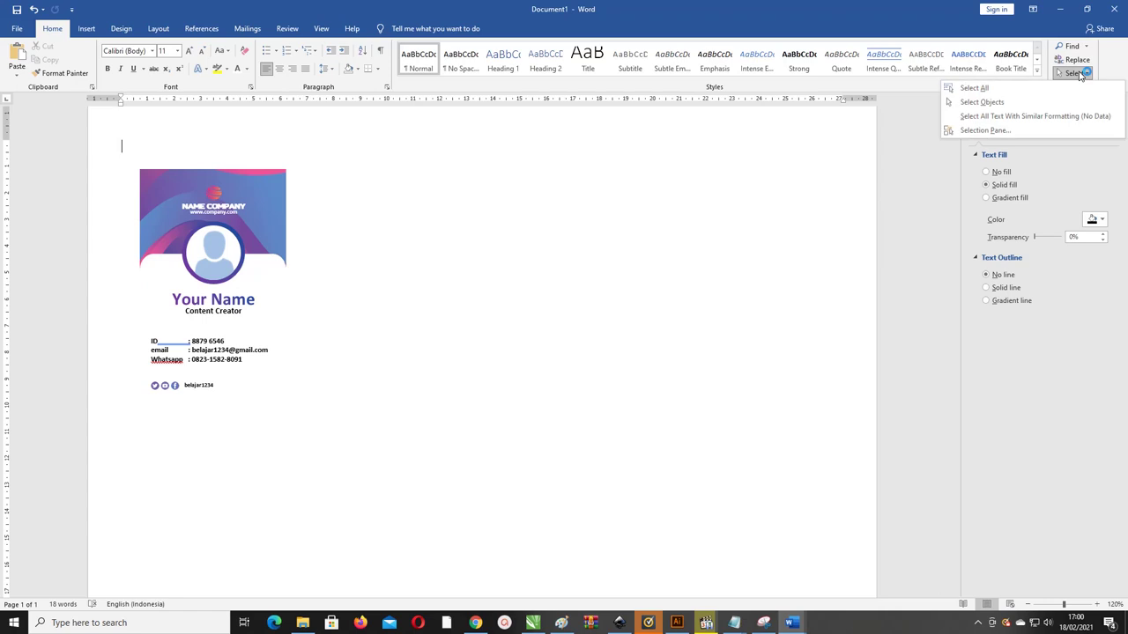
click(1005, 102)
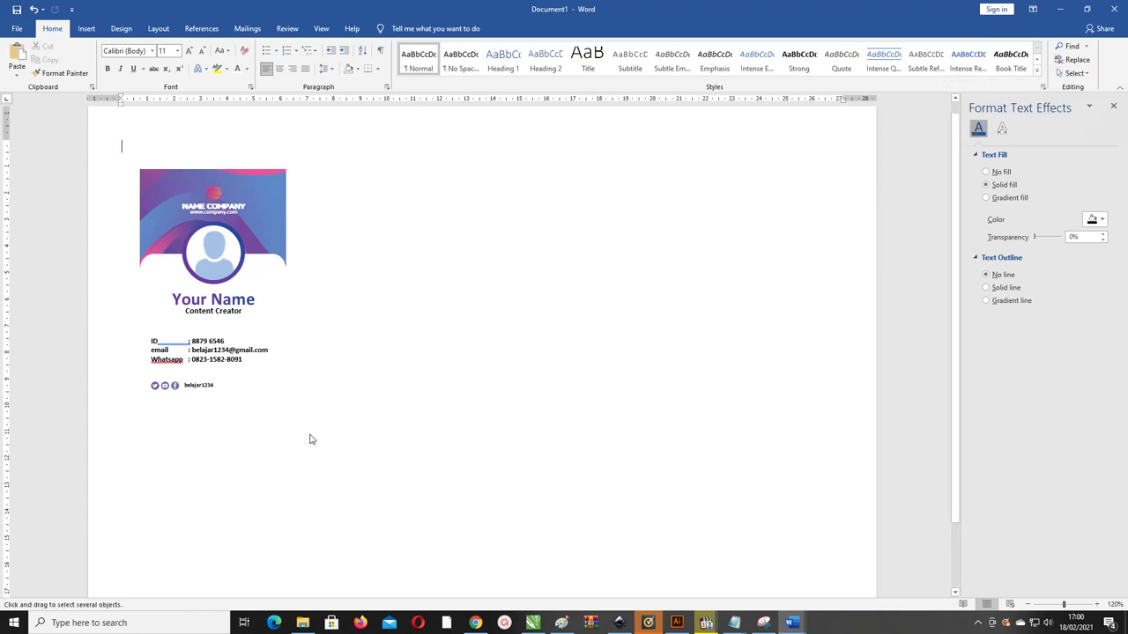
drag(407, 455, 106, 137)
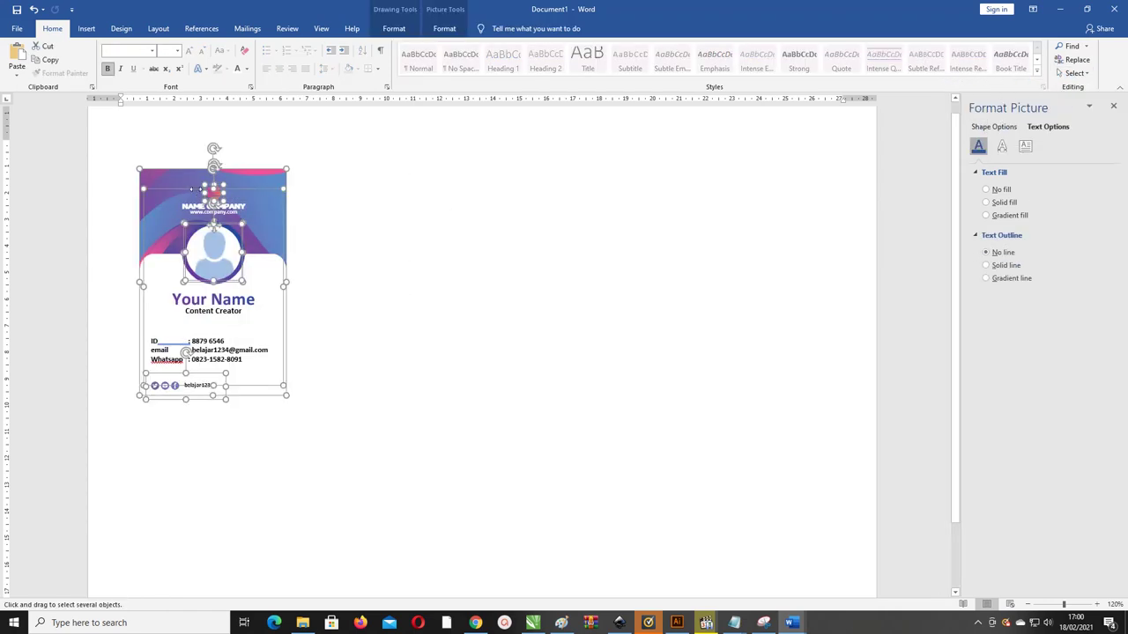
right_click(185, 175)
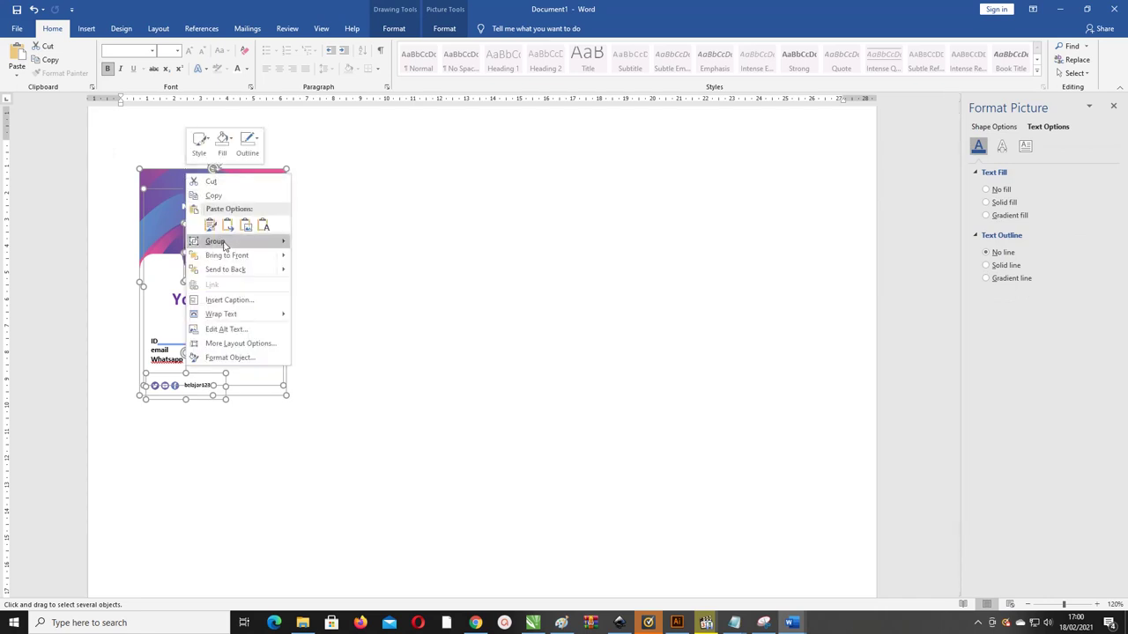
mouse_move(228, 244)
click(320, 243)
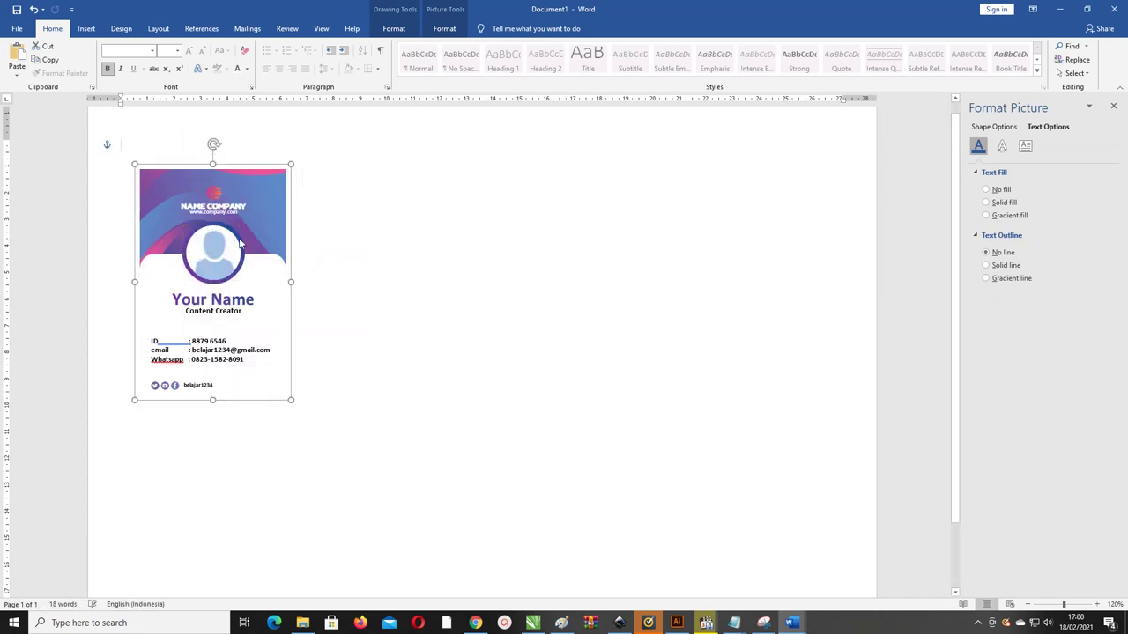
ctrl+drag(244, 170, 435, 170)
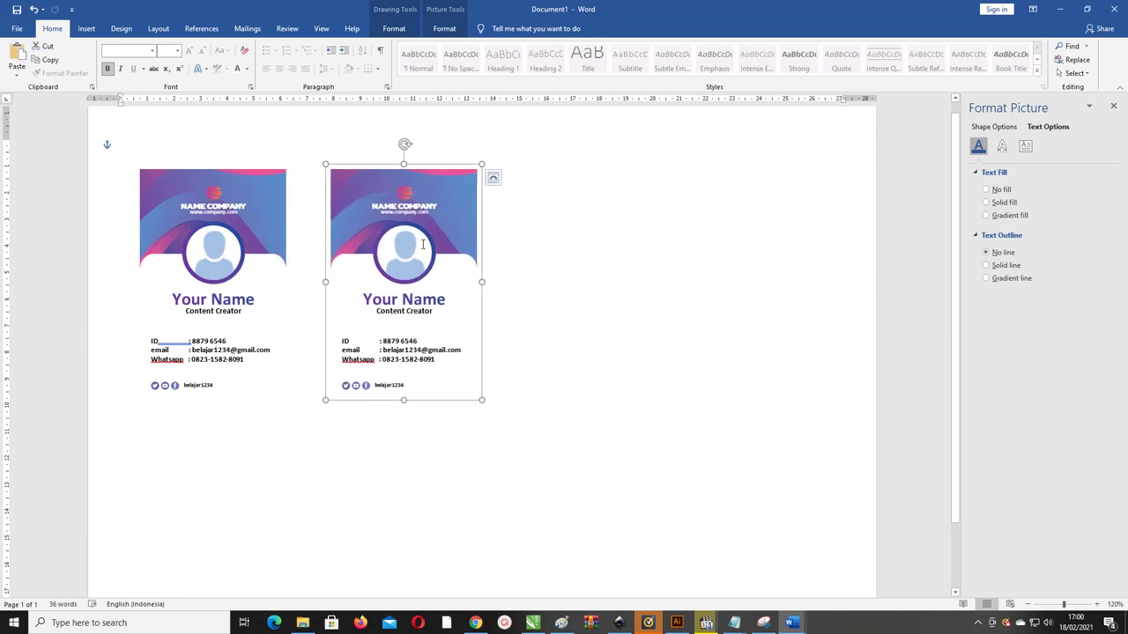
Step: Ungroup the copied card and move its name and contact text box to the right
right_click(418, 165)
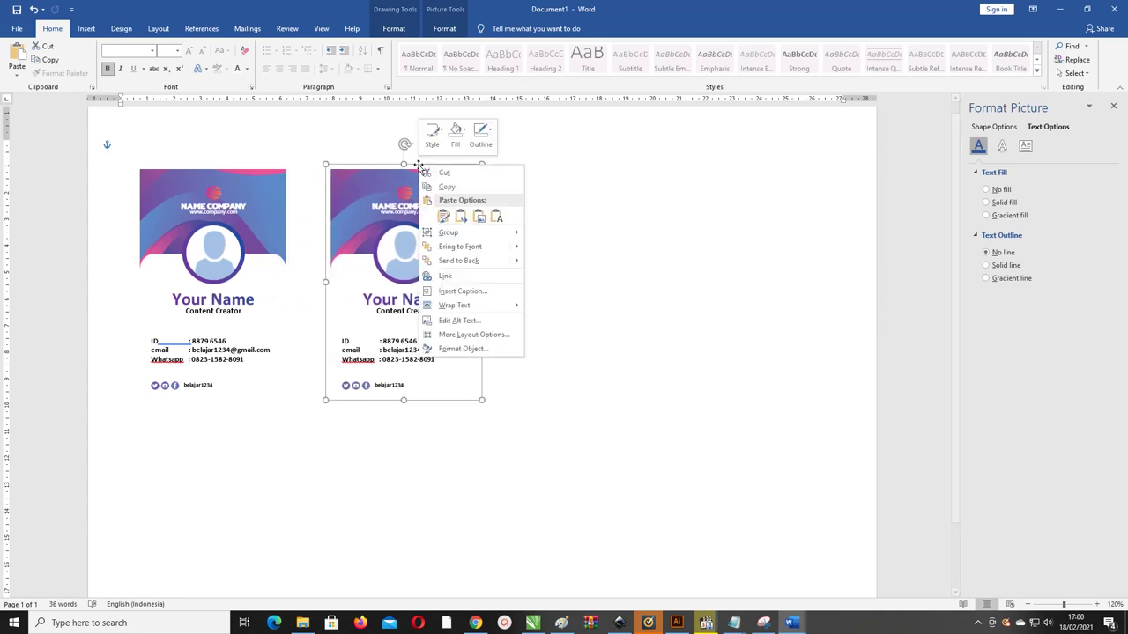
mouse_move(471, 236)
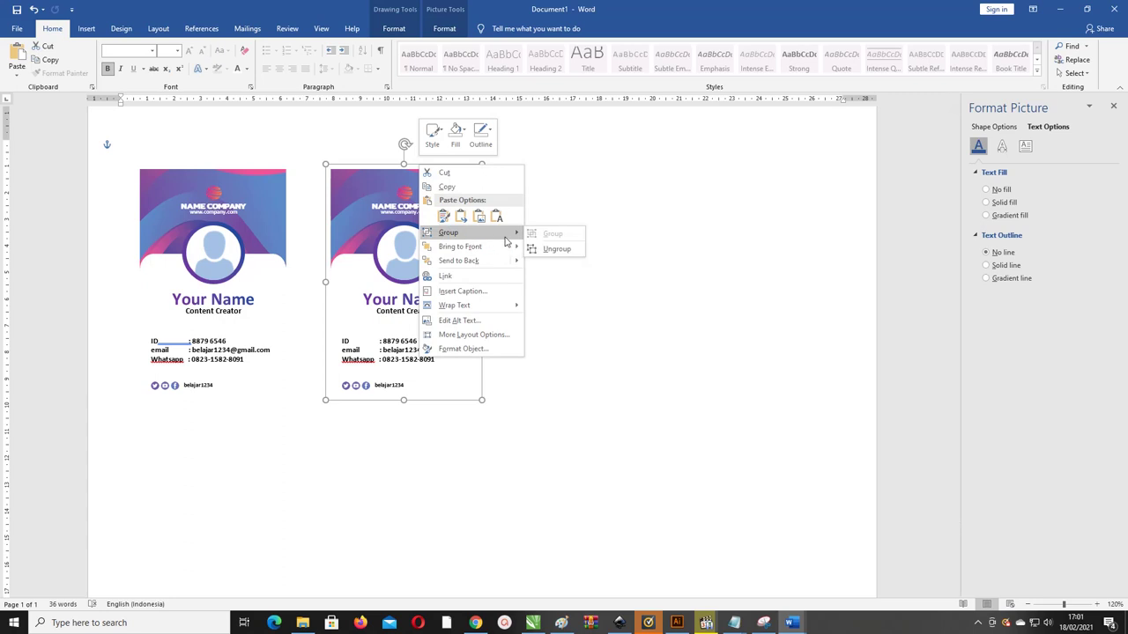
click(541, 254)
click(413, 339)
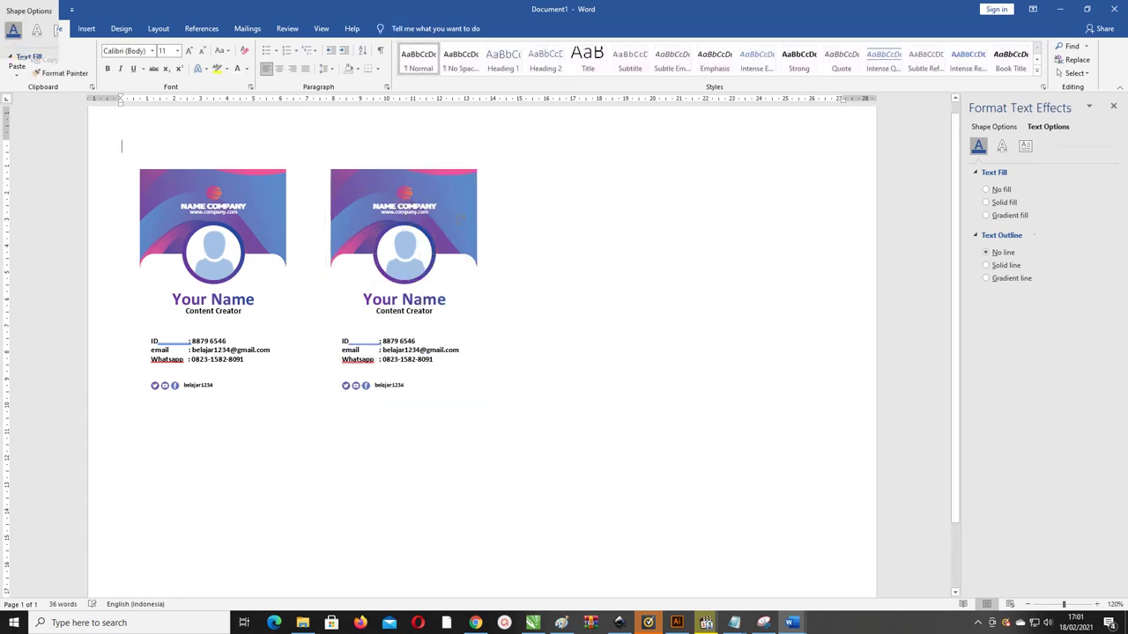
click(417, 241)
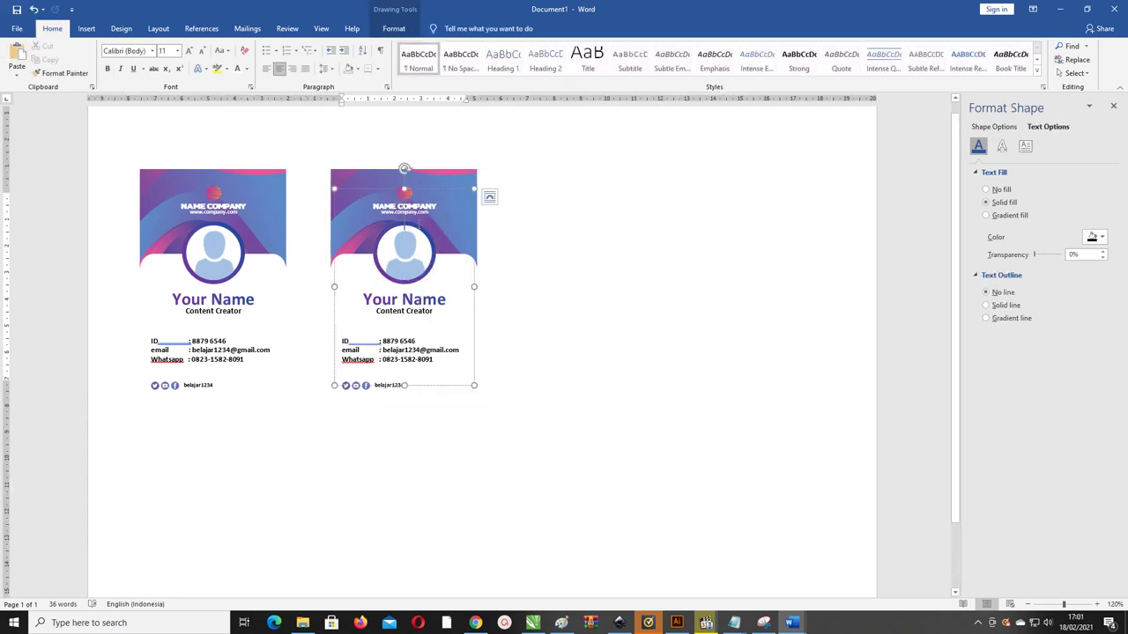
drag(429, 192, 602, 191)
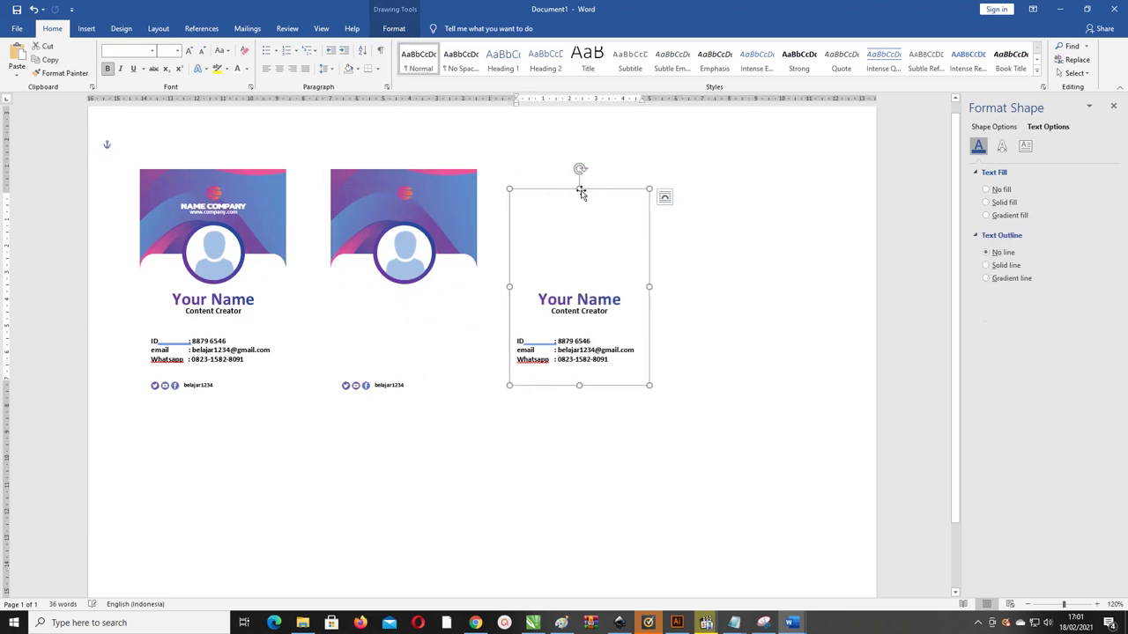
Step: Pull the profile picture out of the copy, leaving the empty circle ring on the card
click(404, 247)
drag(403, 247, 659, 464)
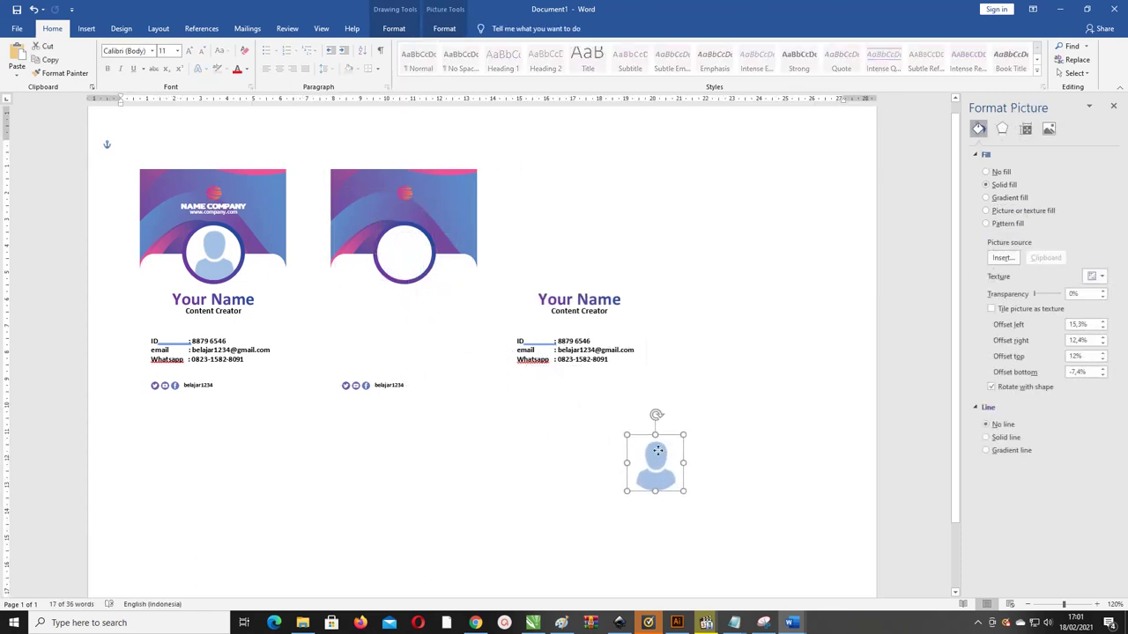
click(423, 277)
drag(424, 277, 703, 495)
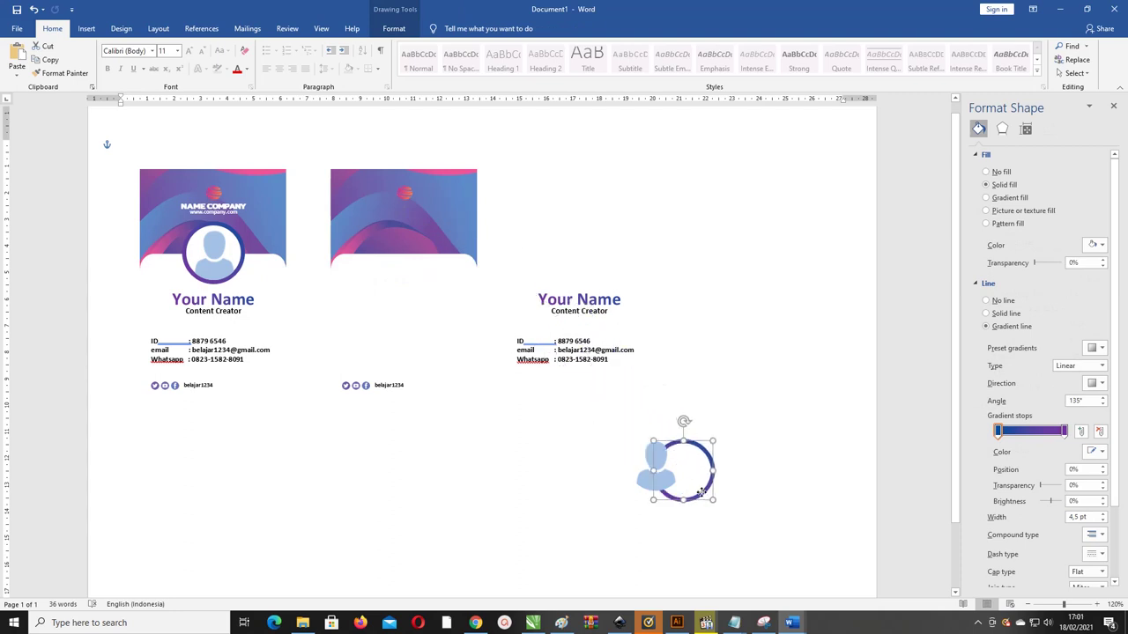
click(580, 300)
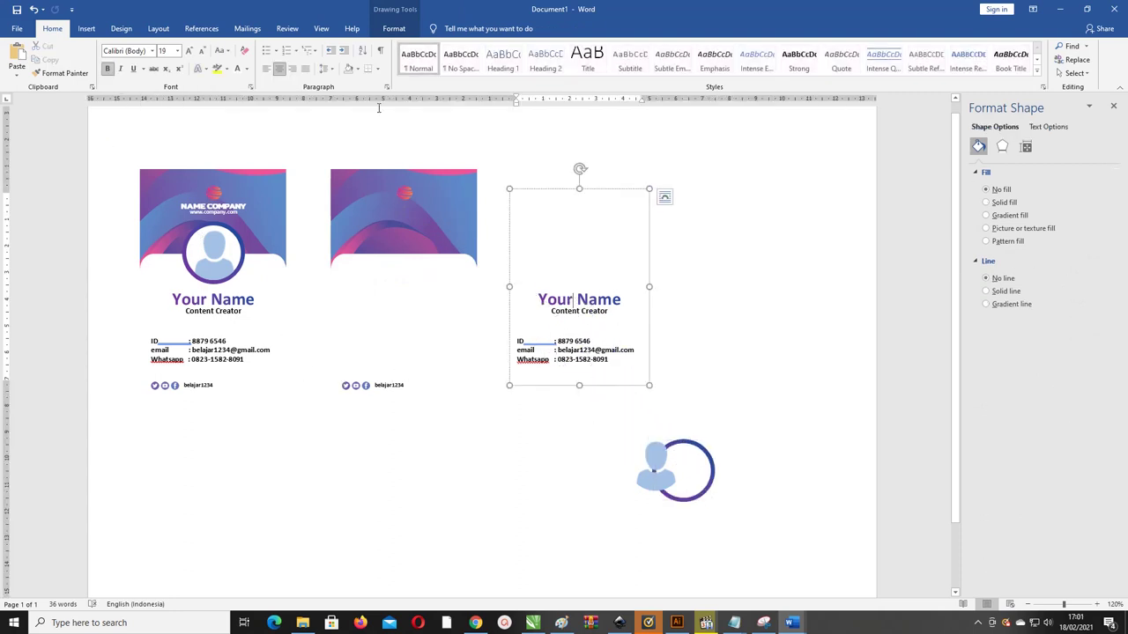
click(122, 146)
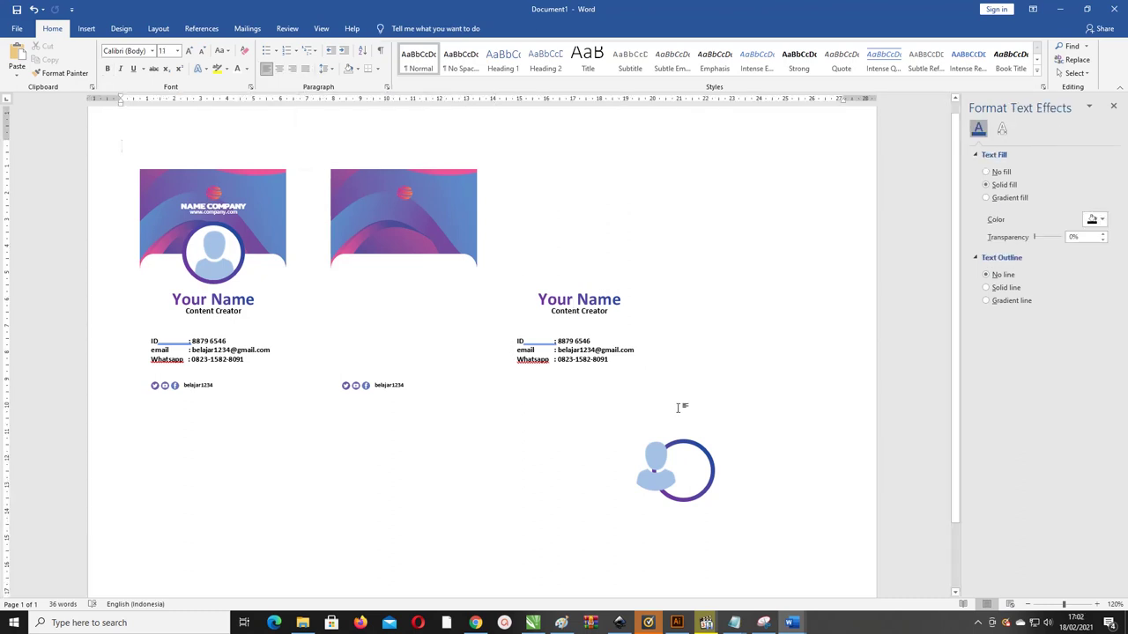
click(685, 440)
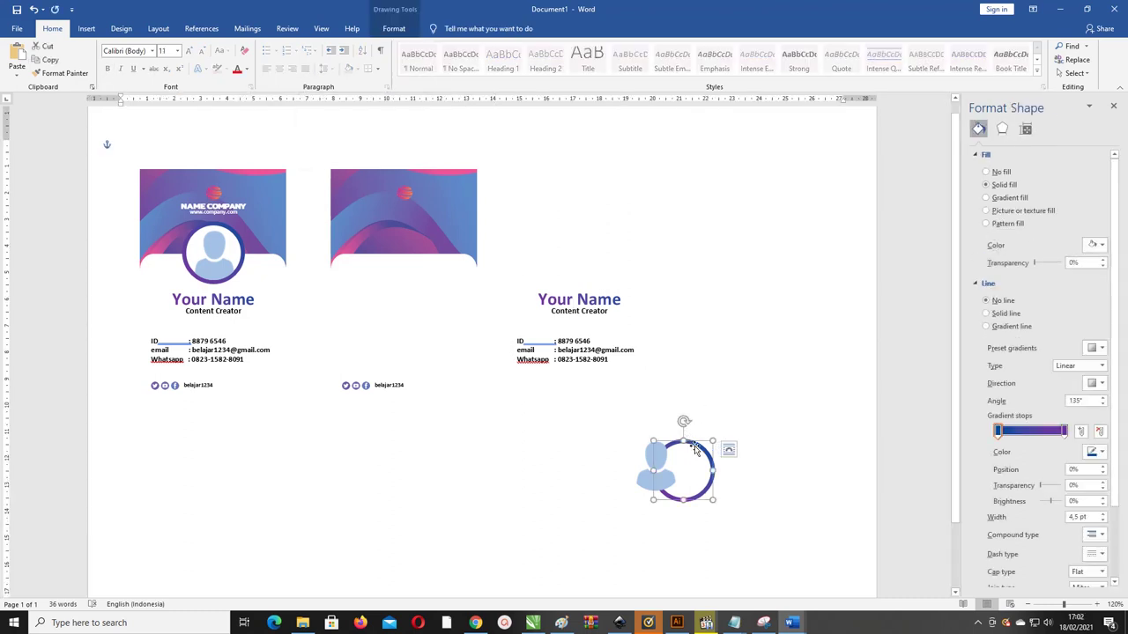
mouse_move(695, 448)
mouse_down()
mouse_move(385, 270)
mouse_move(387, 217)
mouse_move(388, 271)
mouse_up()
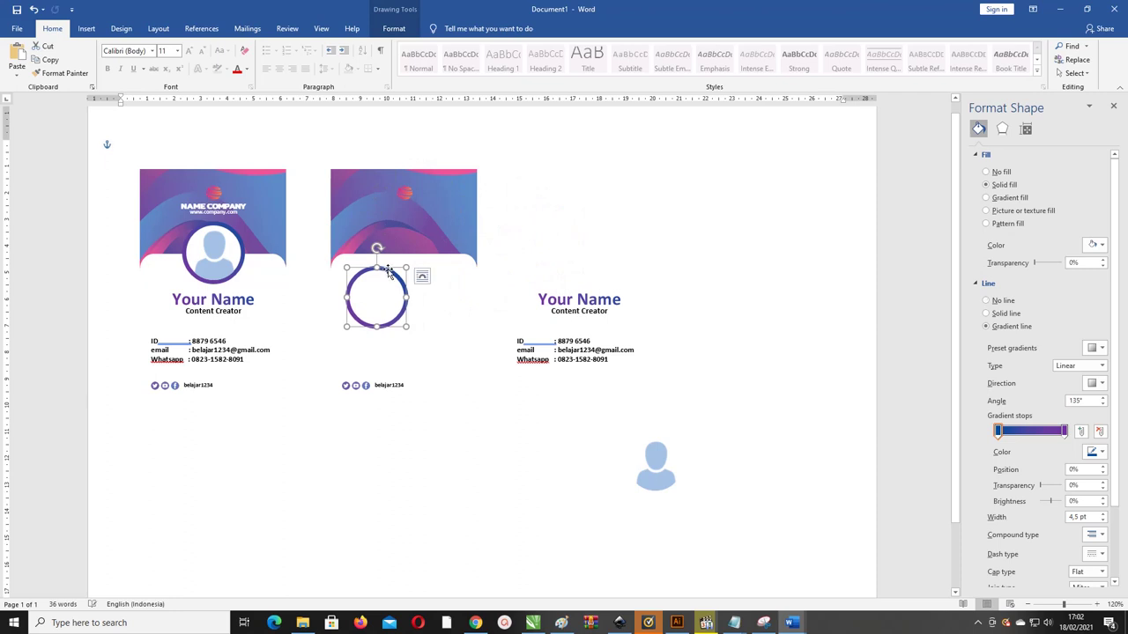
Step: Change the circle ring into a rectangle about 4.1 cm wide and 0.9 cm tall
click(396, 31)
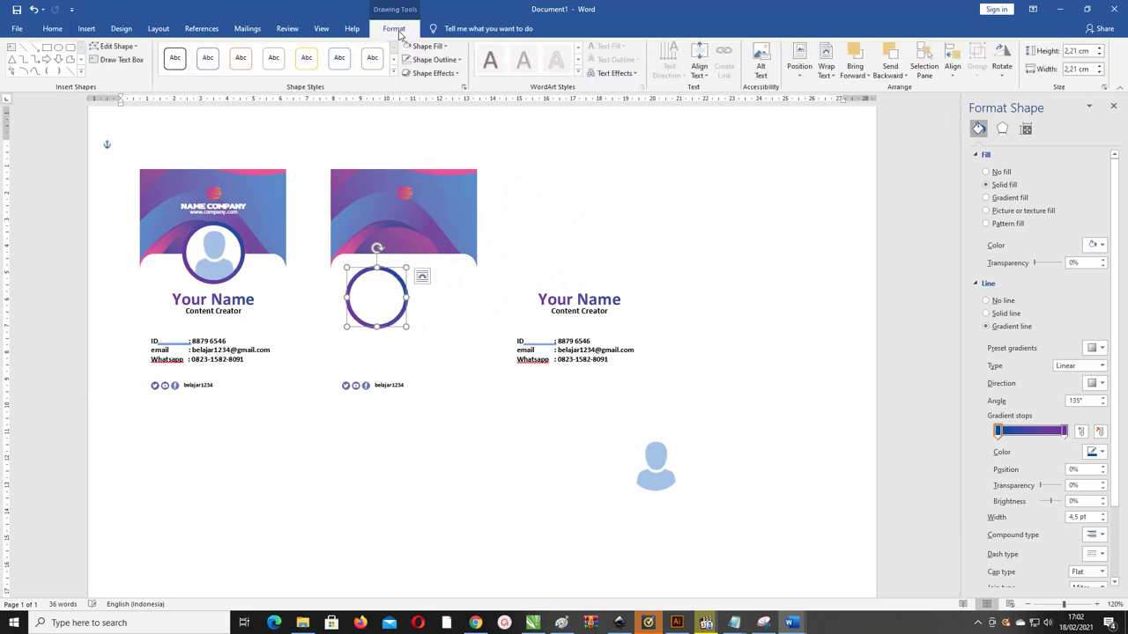
click(115, 46)
mouse_move(127, 62)
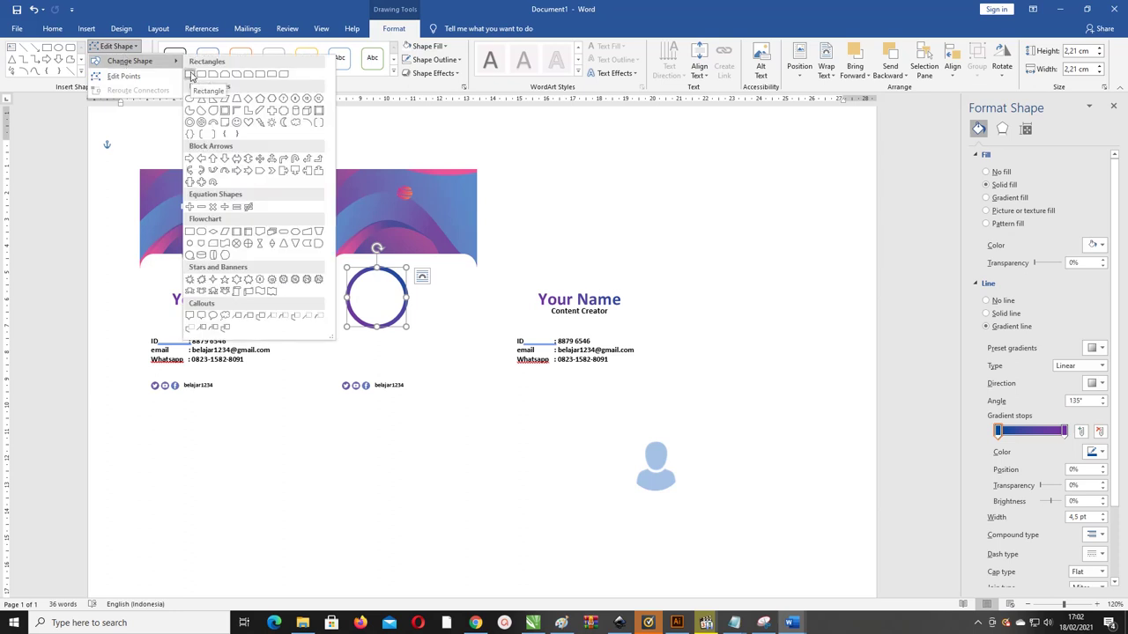
click(192, 76)
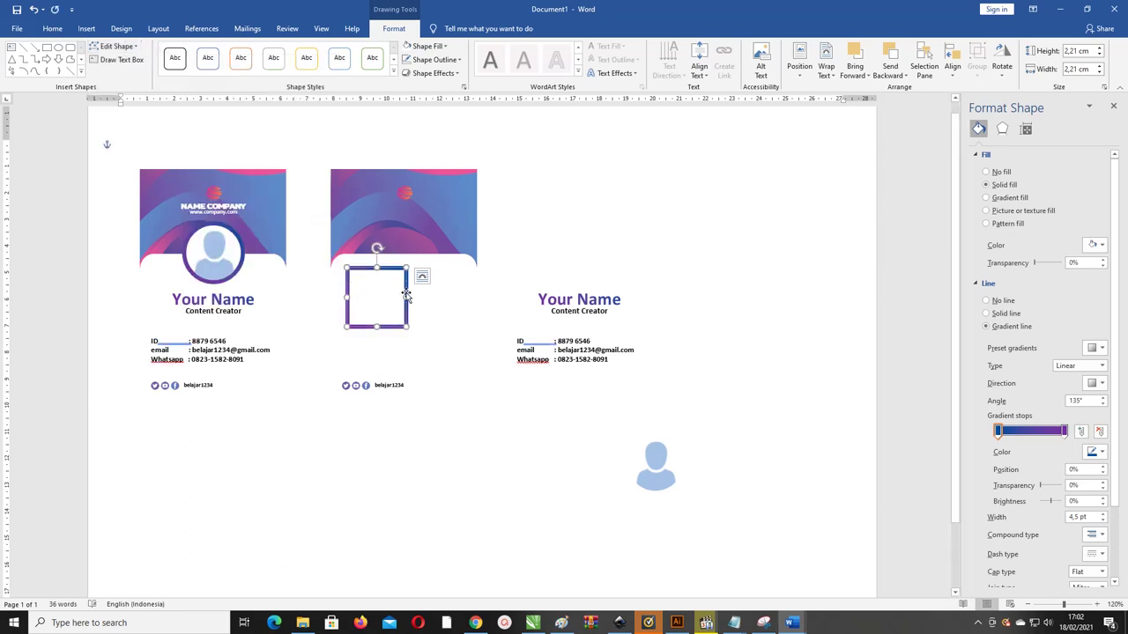
drag(406, 297, 502, 297)
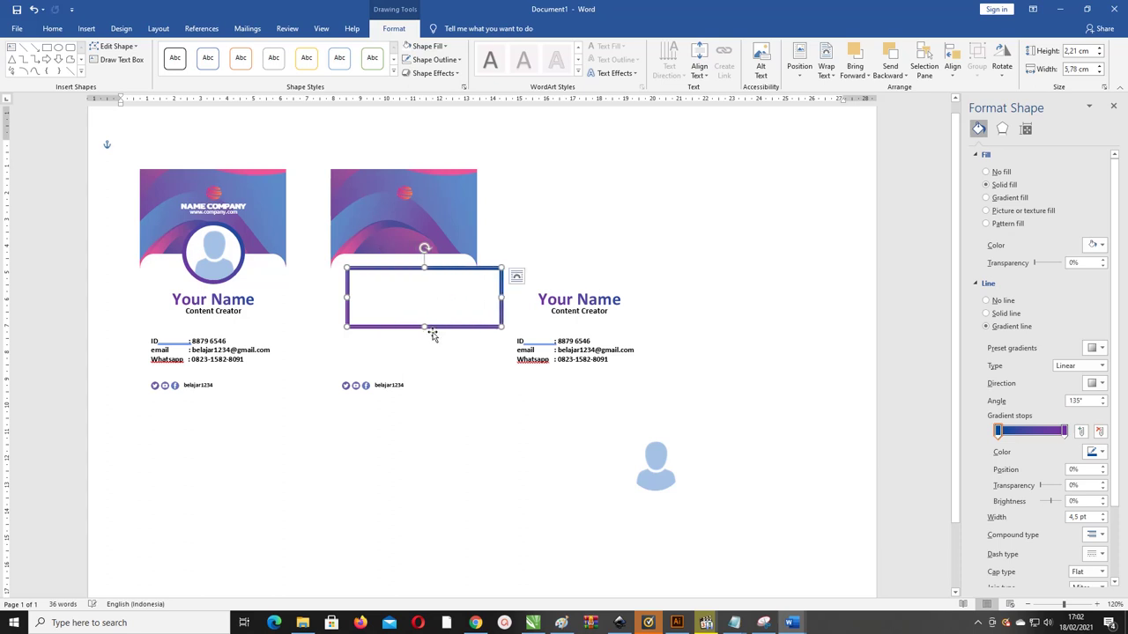
drag(424, 325, 424, 291)
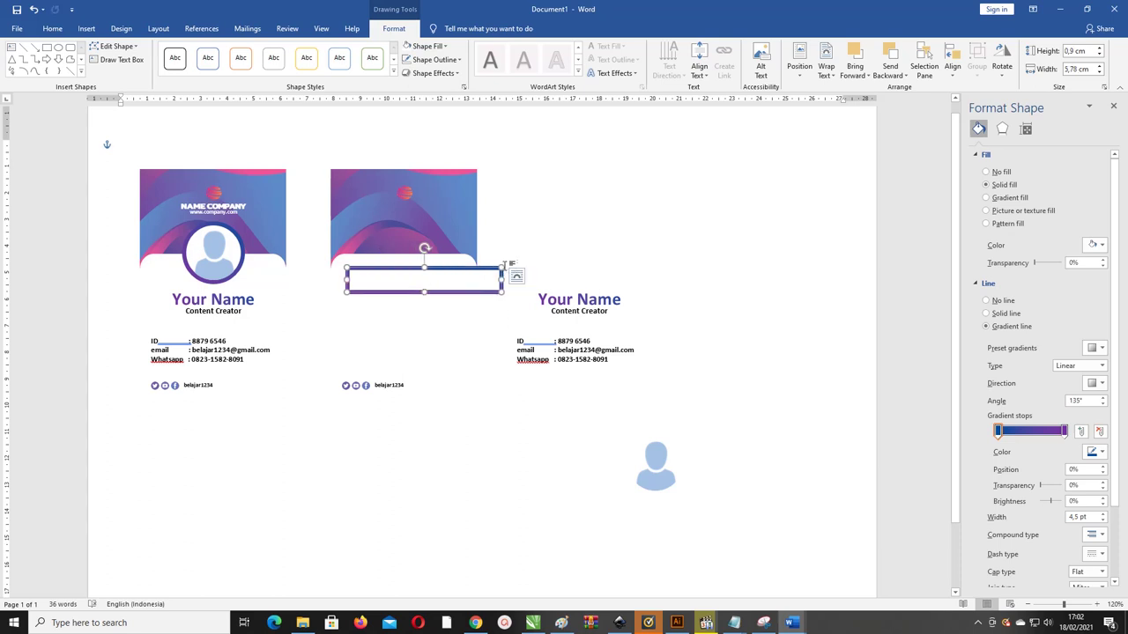
drag(484, 271, 457, 270)
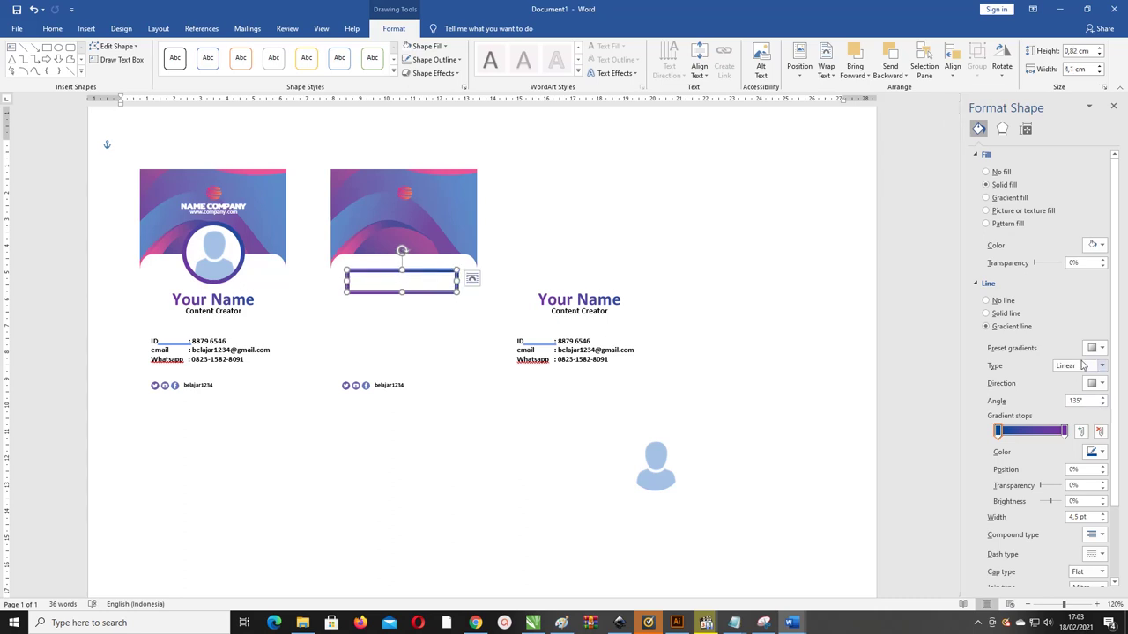
Step: Thin the rectangle's gradient outline to 2,75 pt
scroll(1116, 386, down, 1)
scroll(1117, 386, down, 2)
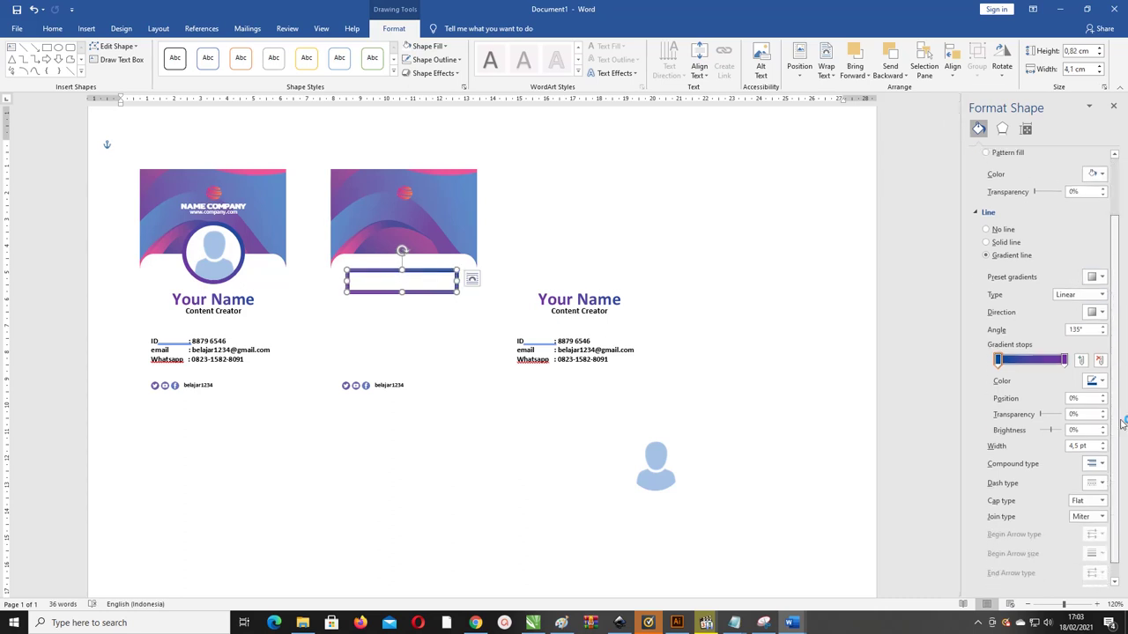
click(1102, 442)
click(1102, 442)
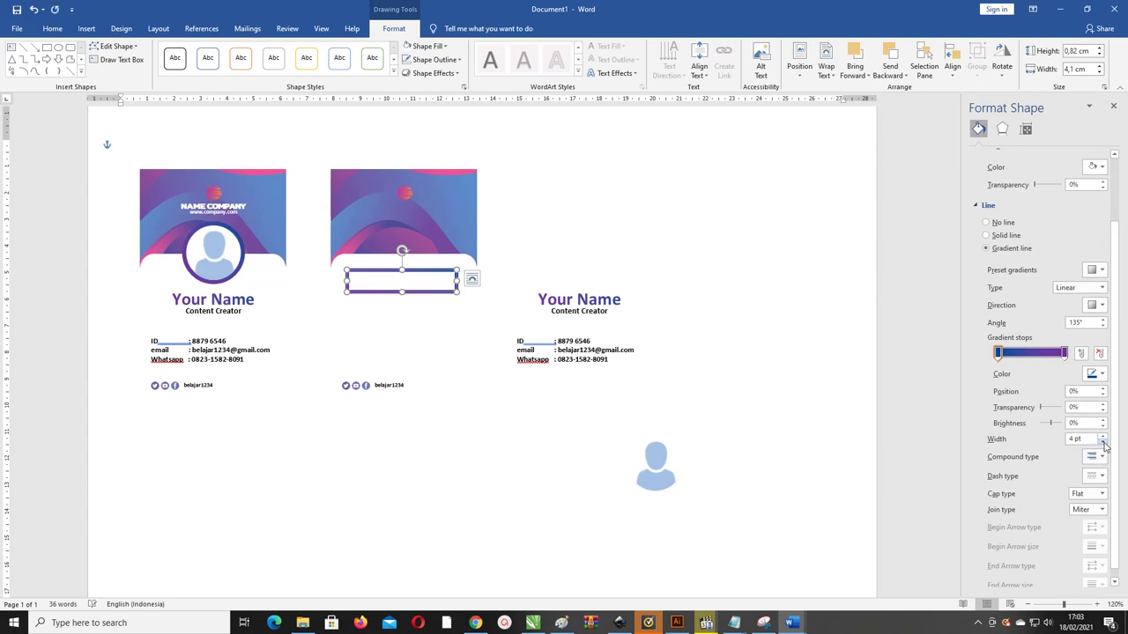
click(1103, 443)
click(1103, 443)
click(1103, 443)
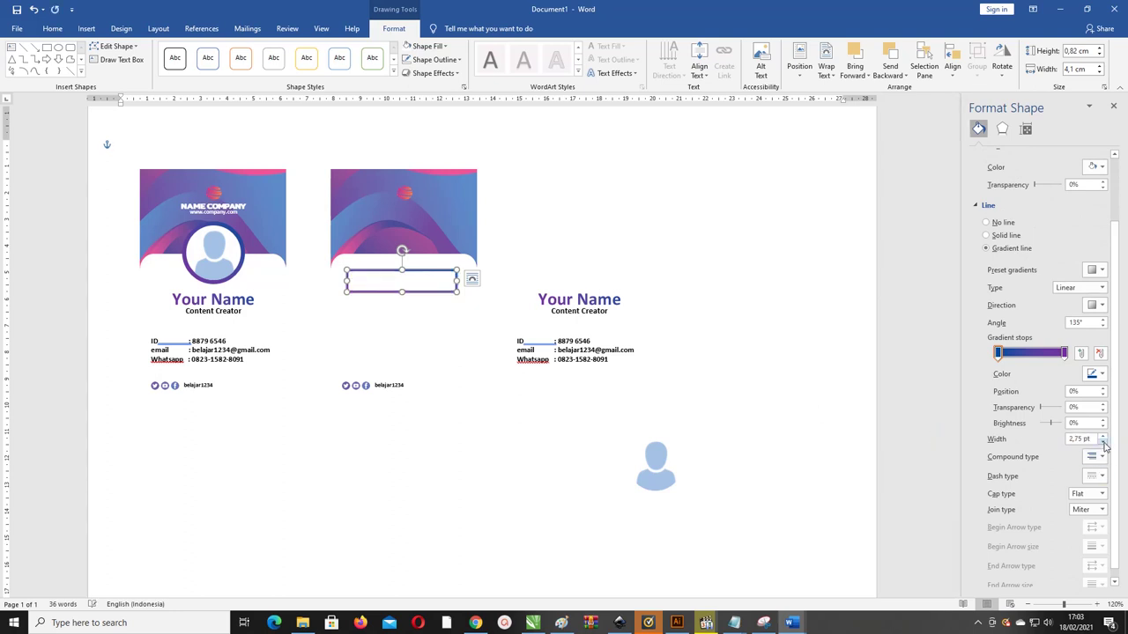
Step: Duplicate the outlined box below the first and move the name and contact text onto the middle card
click(622, 265)
click(434, 272)
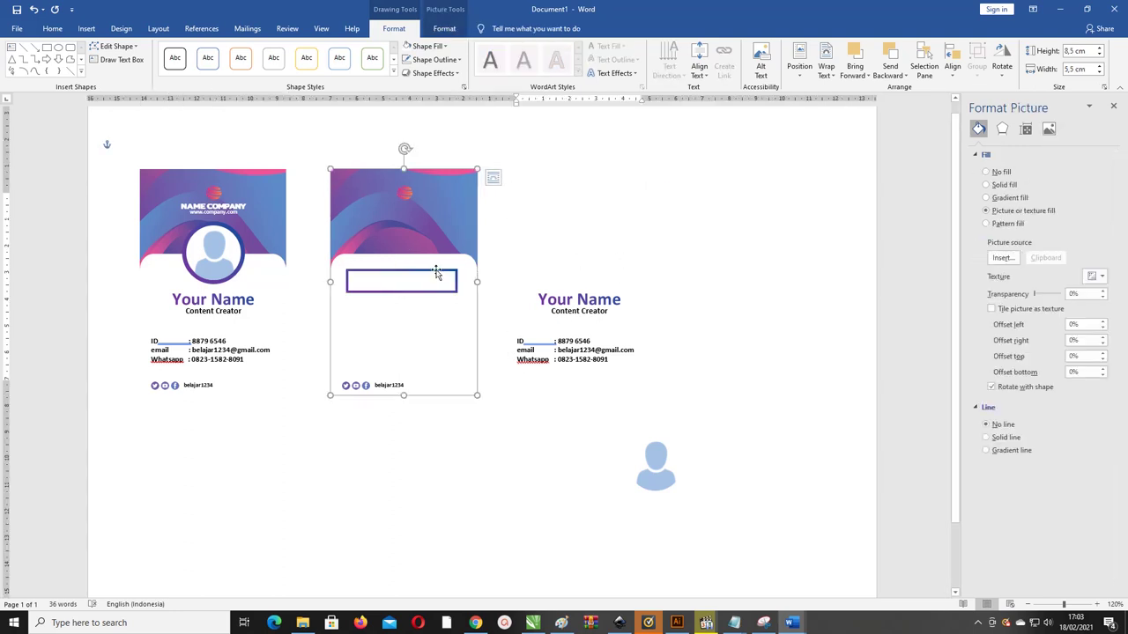
click(435, 273)
mouse_move(435, 273)
mouse_down()
mouse_move(466, 285)
mouse_move(452, 318)
mouse_up()
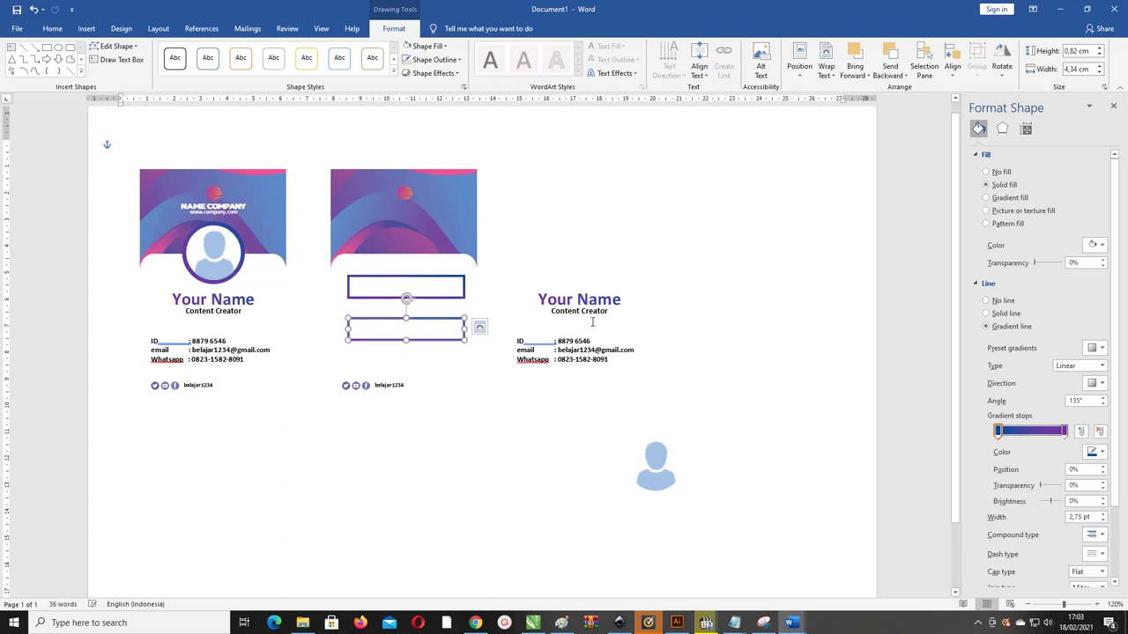
click(623, 211)
mouse_move(622, 204)
mouse_down()
mouse_move(450, 194)
mouse_move(443, 222)
mouse_up()
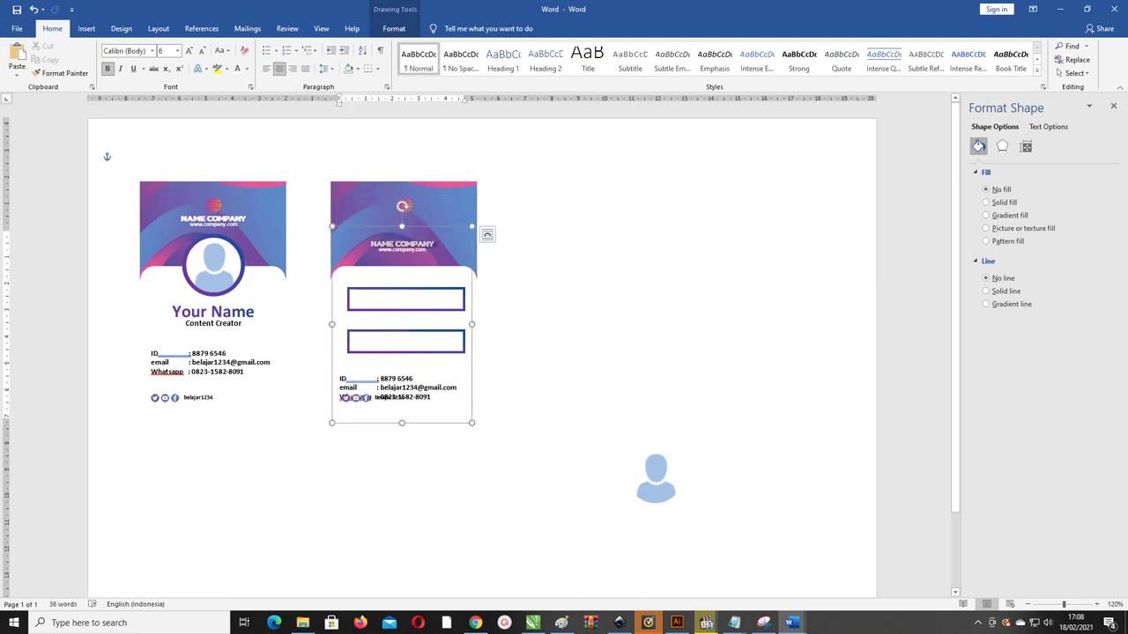
Step: Enlarge the top logo and adjust the NAME COMPANY and web address text size
click(402, 244)
drag(451, 255, 357, 247)
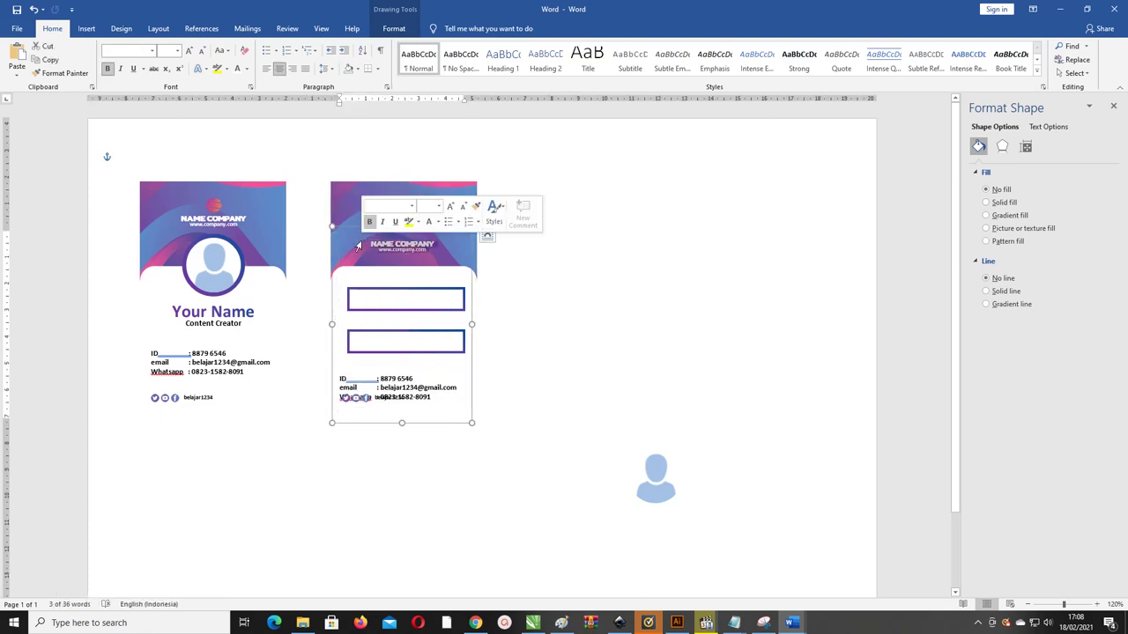
key(ctrl+bracketright)
key(ctrl+bracketright)
key(ctrl+bracketright)
key(ctrl+bracketright)
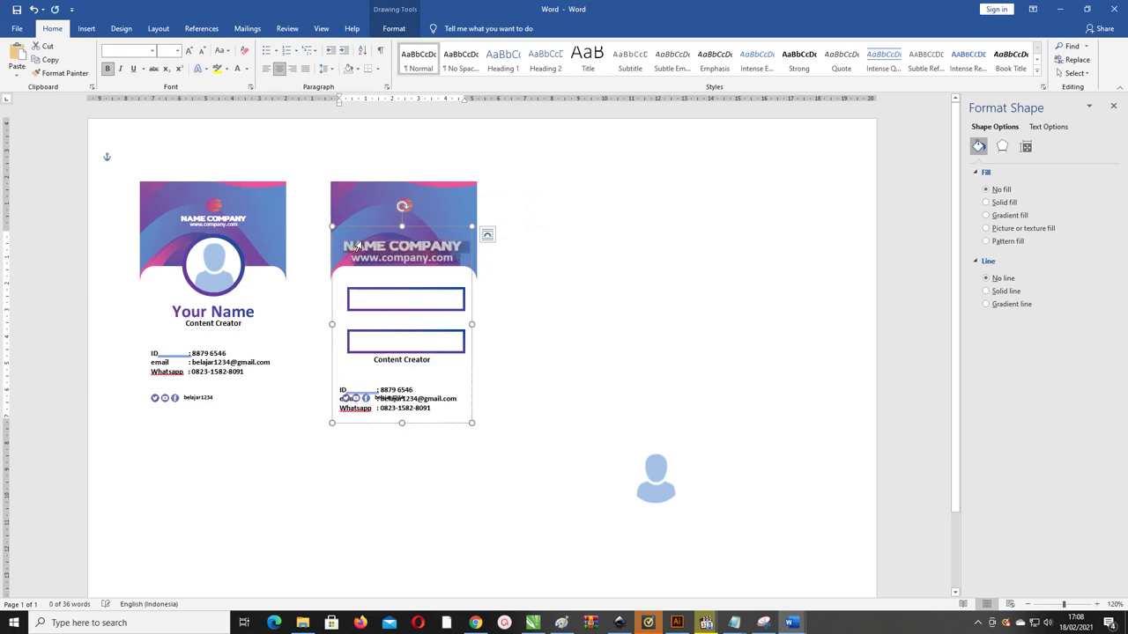
click(405, 204)
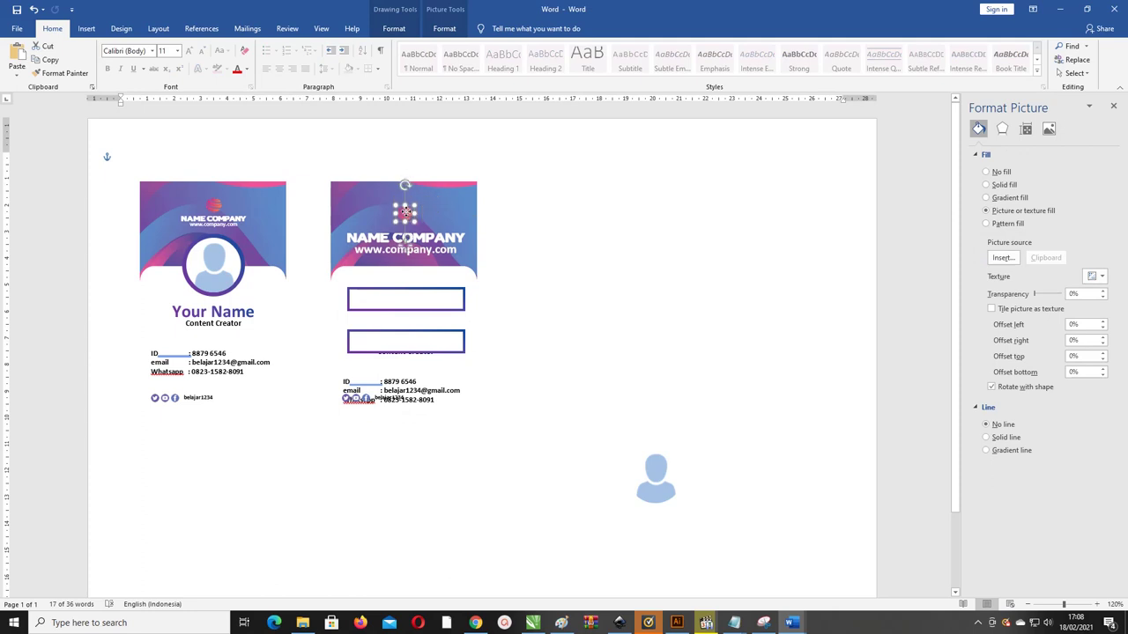
mouse_move(417, 216)
mouse_down()
mouse_move(426, 223)
mouse_move(428, 192)
mouse_move(383, 231)
mouse_up()
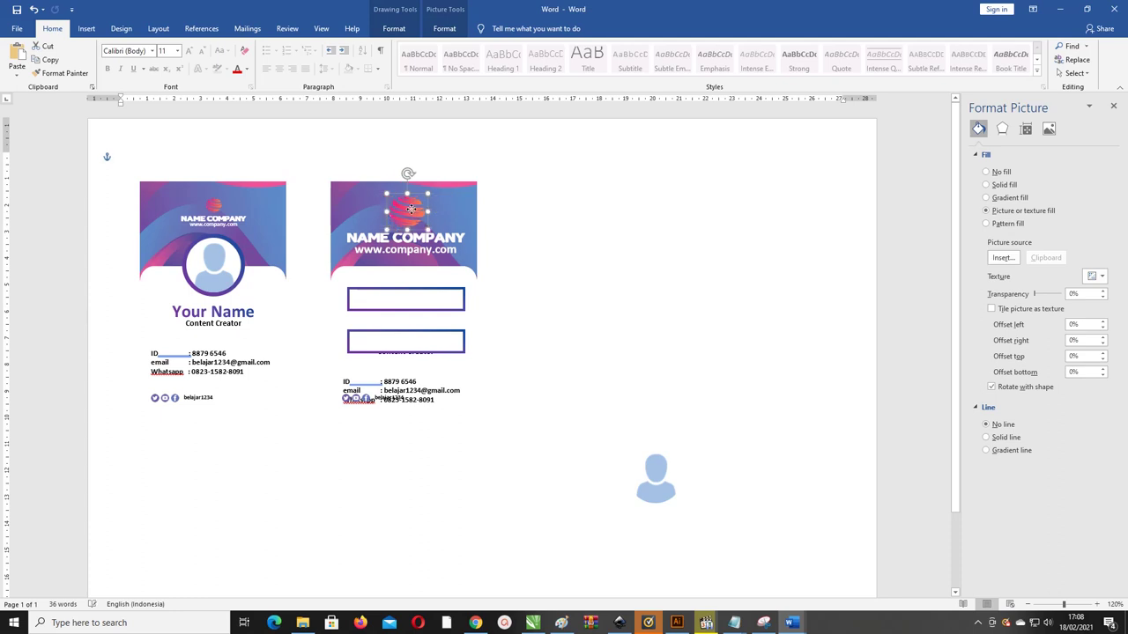
drag(456, 250, 334, 238)
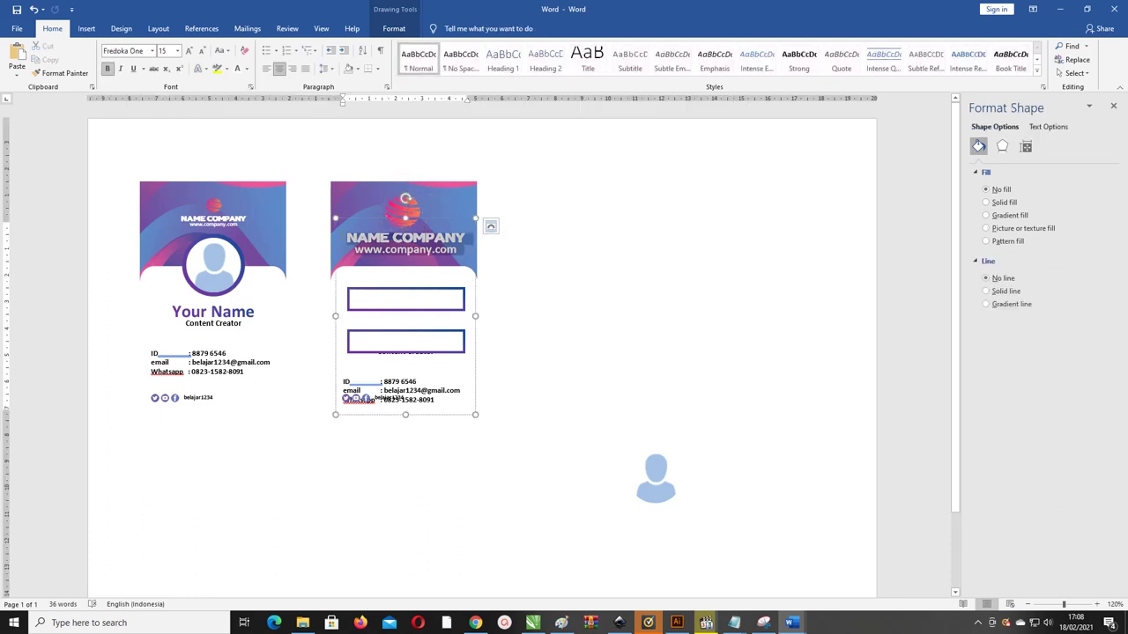
key(ctrl+bracketleft)
key(ctrl+bracketleft)
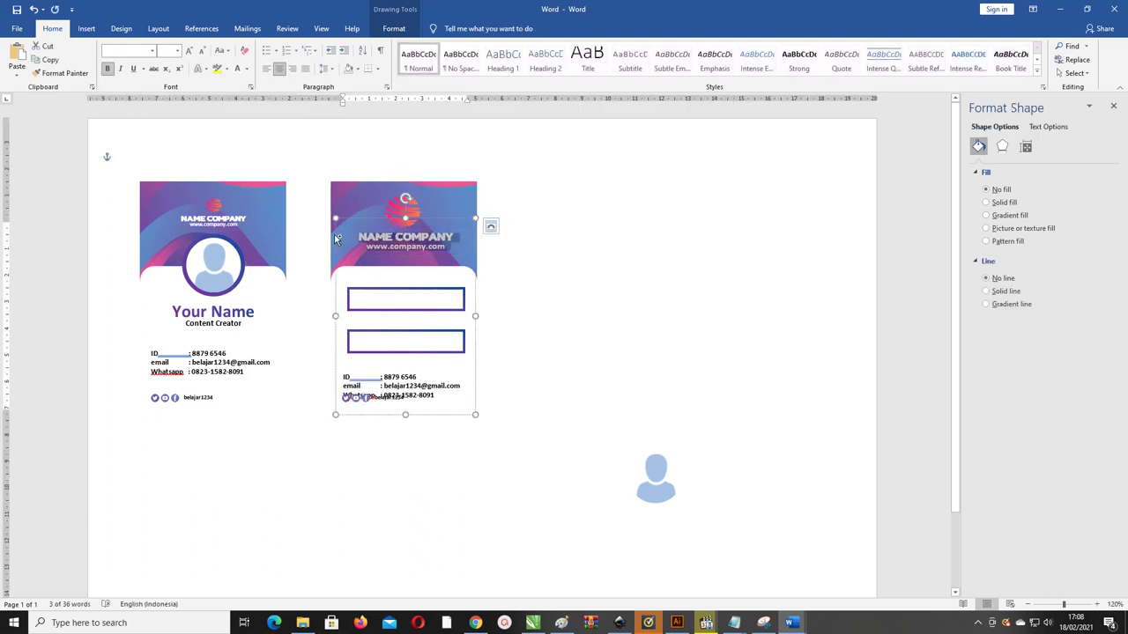
click(410, 276)
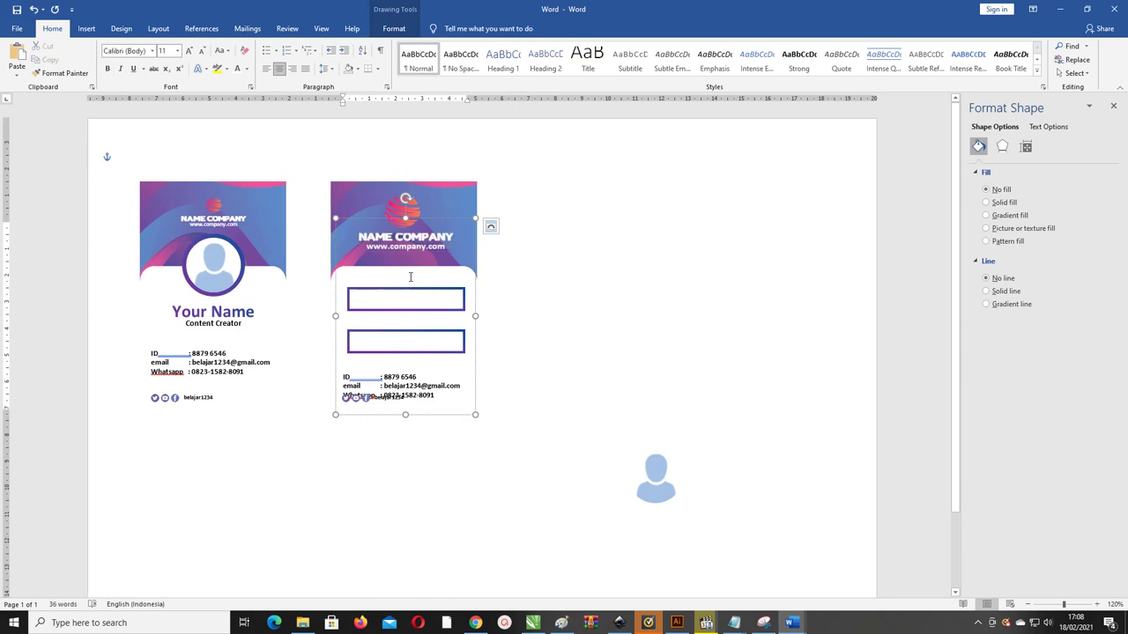
Step: Replace the name and contact lines with 'Name' and 'ID' labels at 1,0 line spacing
text(Your Name Content Creator)
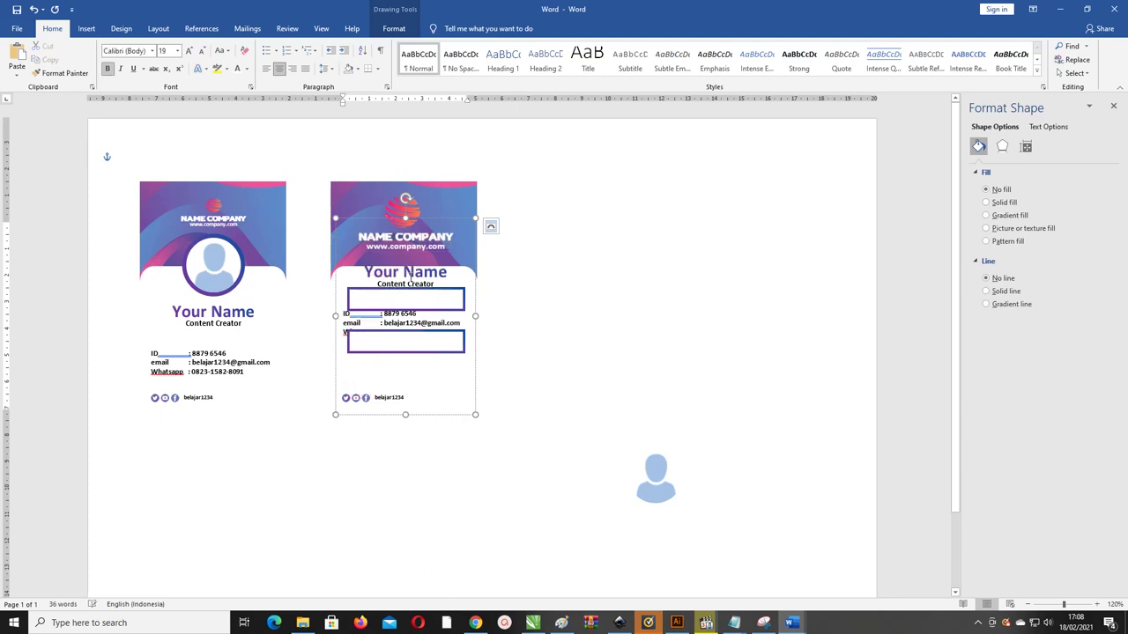
drag(366, 273, 448, 384)
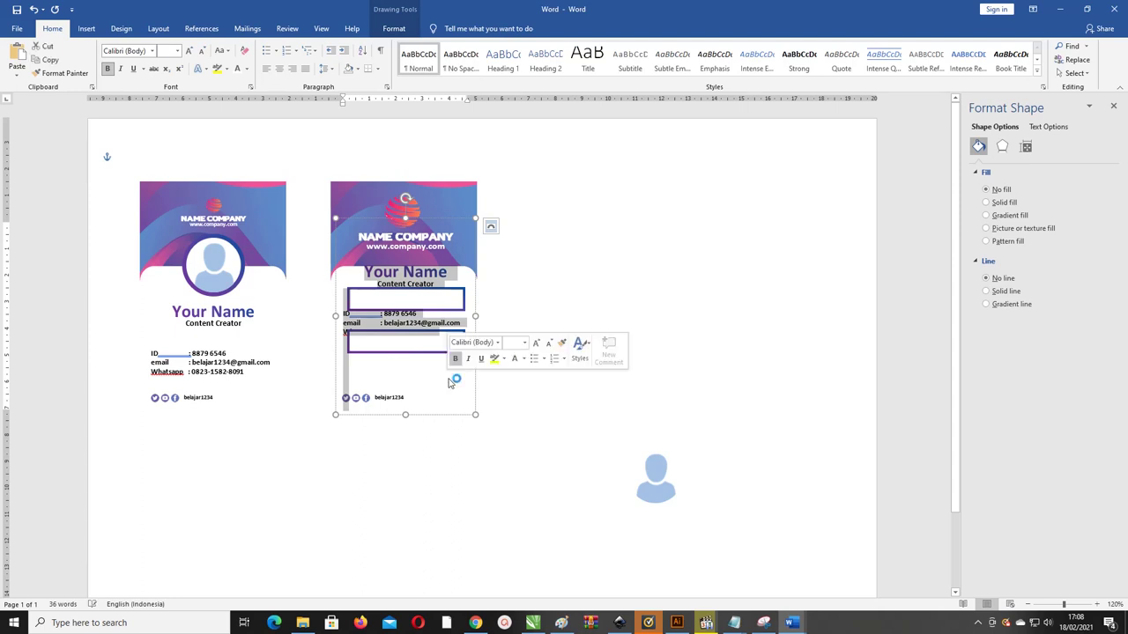
text(Name)
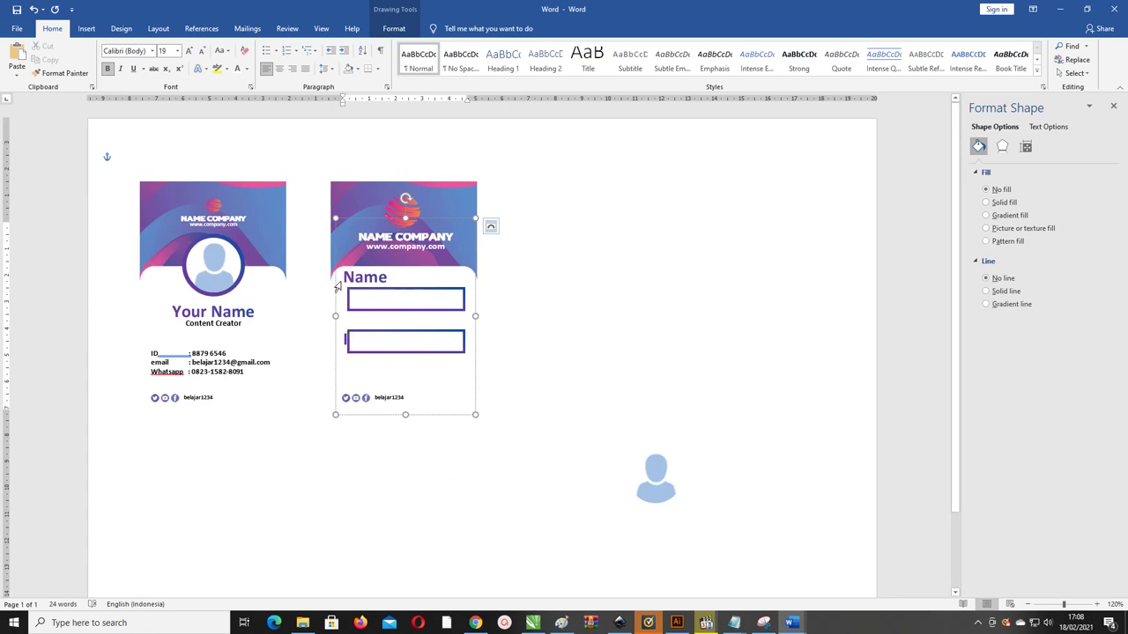
drag(344, 277, 363, 407)
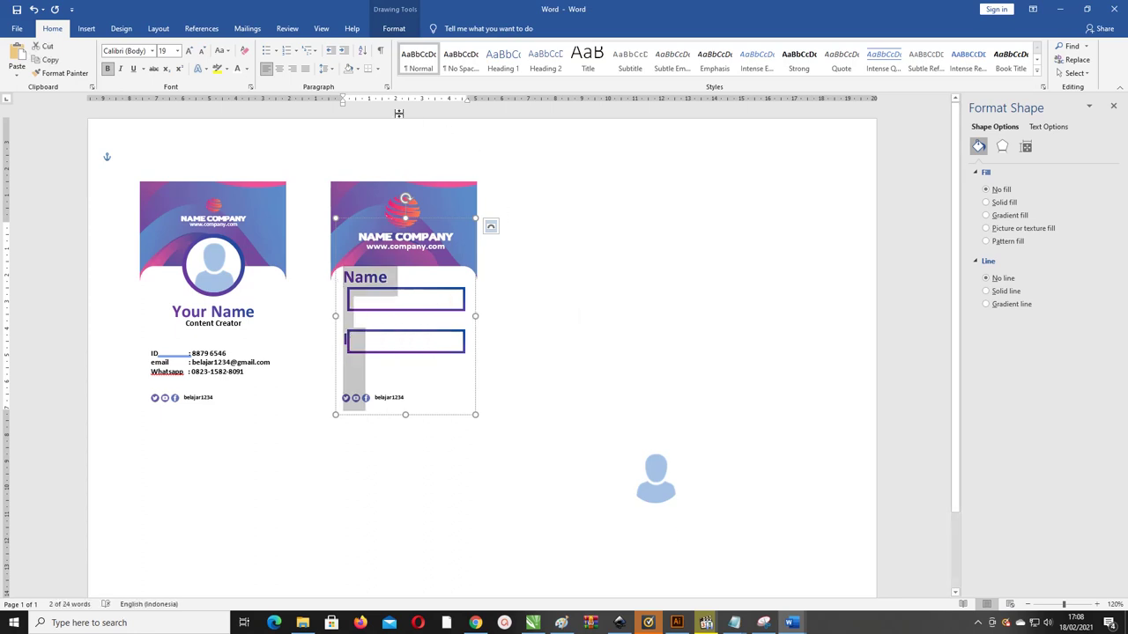
click(323, 69)
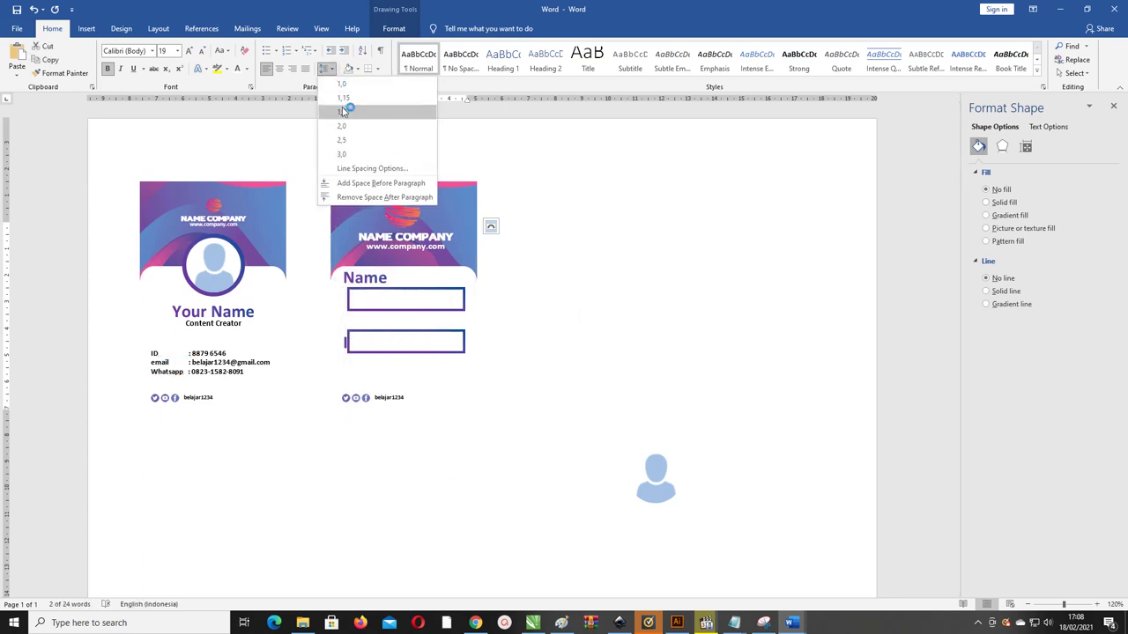
click(342, 85)
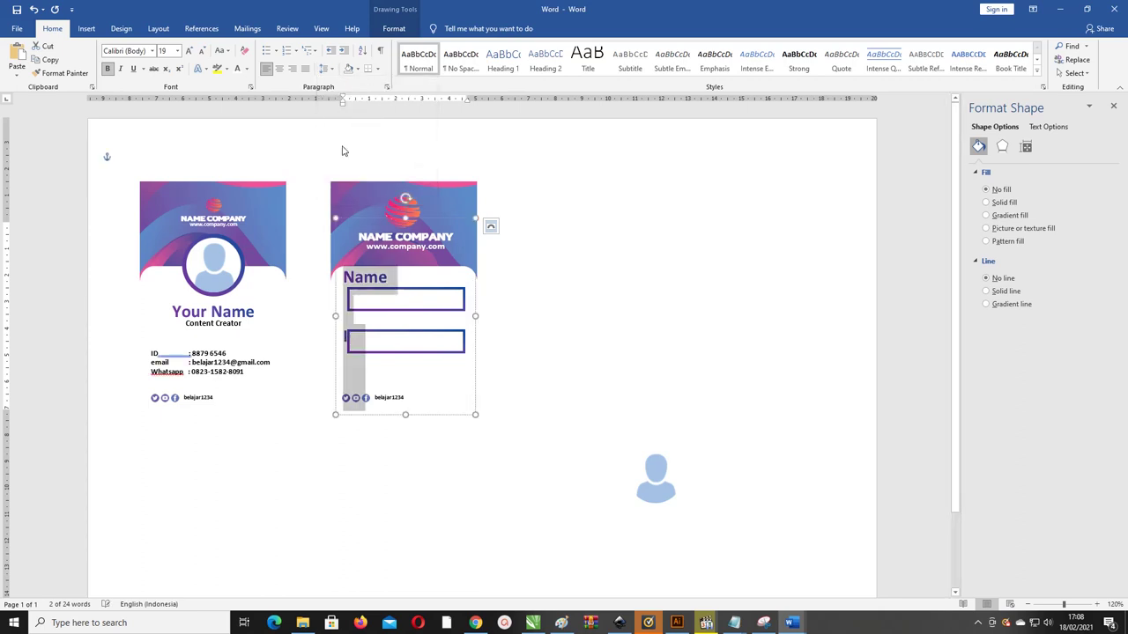
click(383, 324)
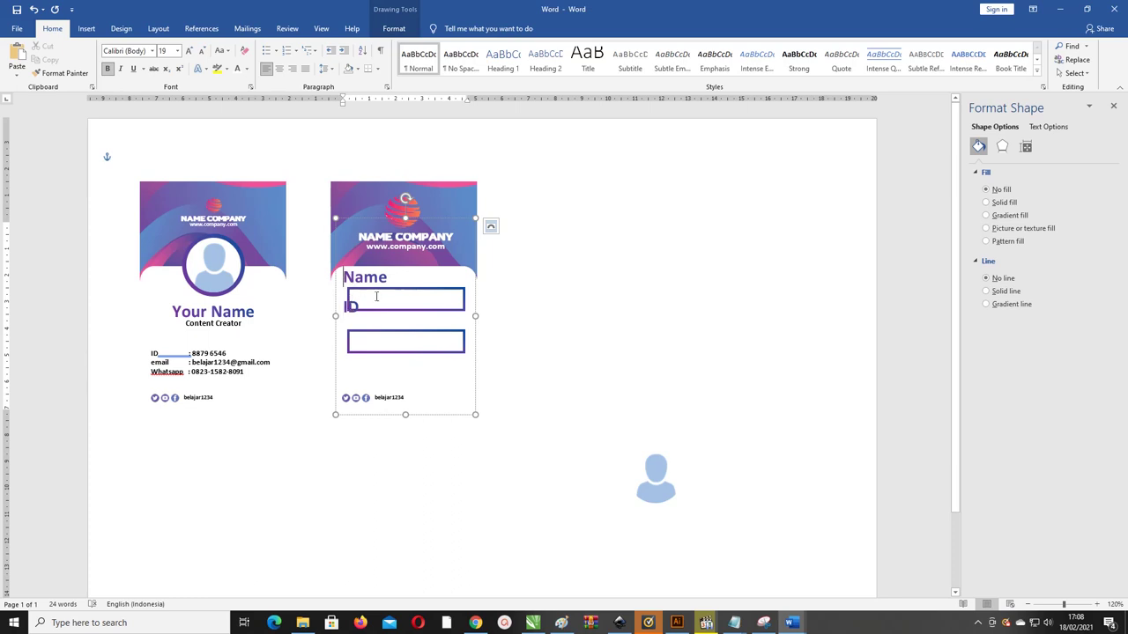
Step: Make the Name and ID labels Automatic black at 14 pt
triple_click(376, 297)
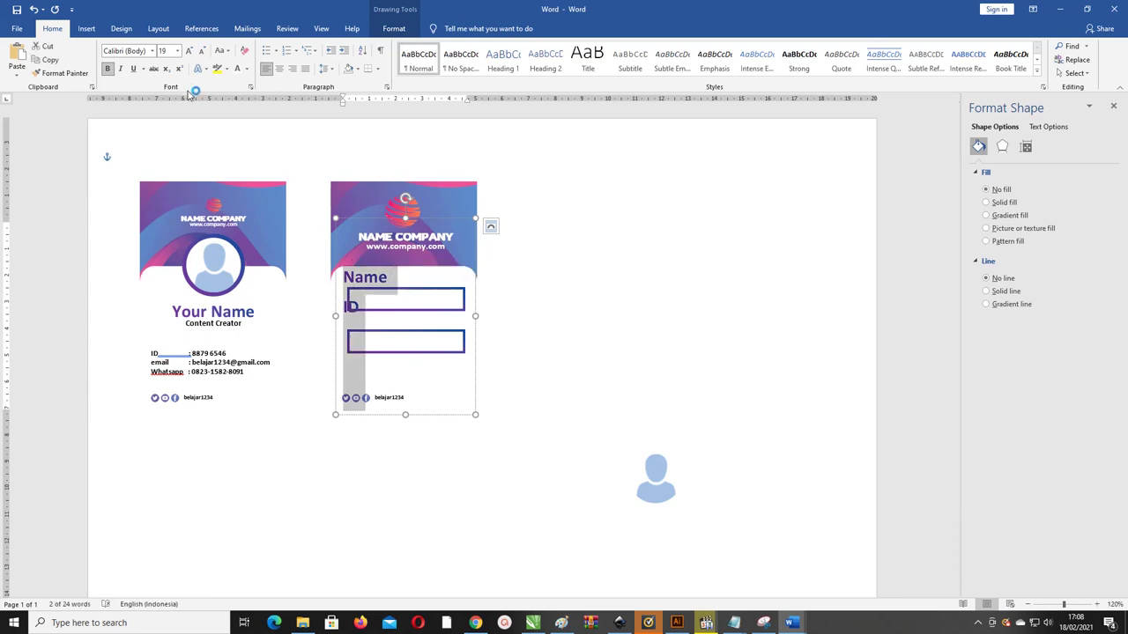
click(247, 69)
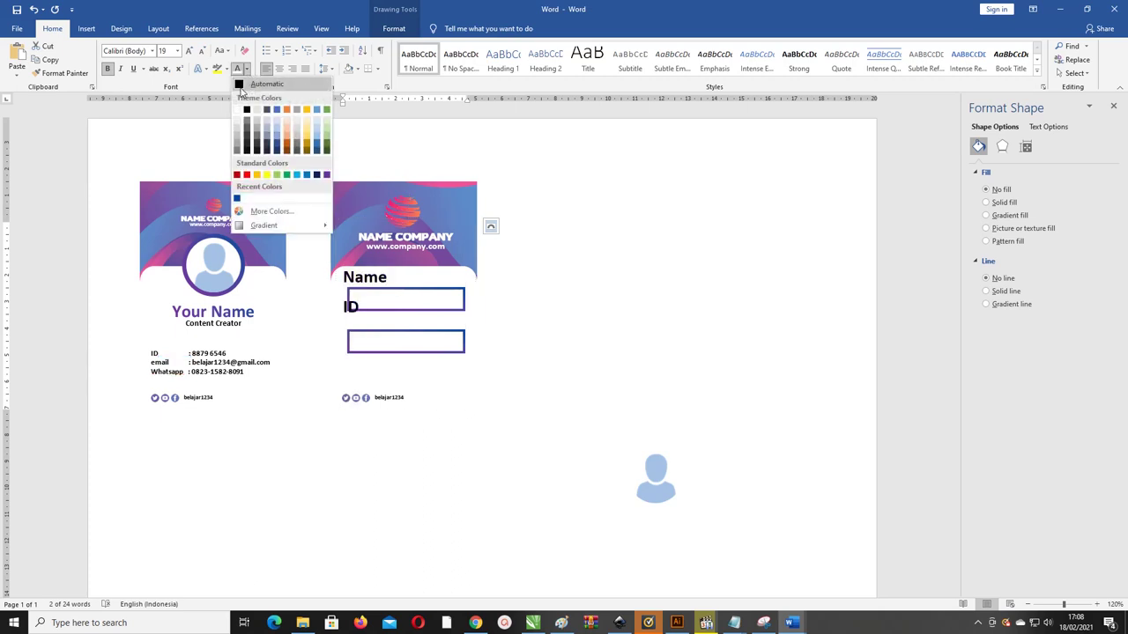
click(238, 85)
key(ctrl+bracketleft)
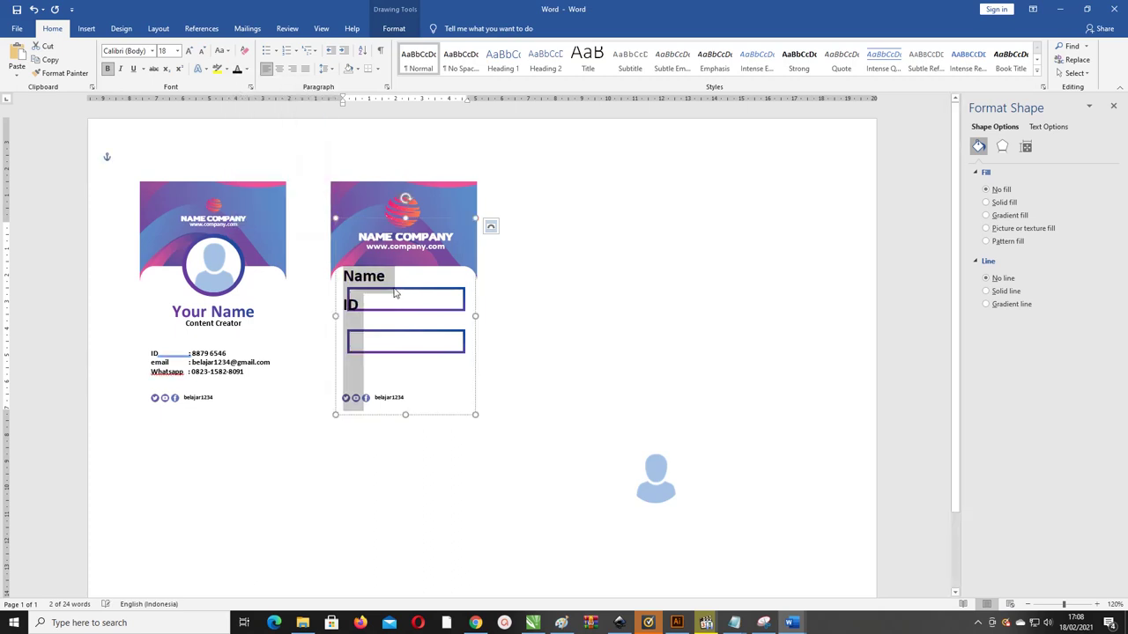
key(ctrl+bracketleft)
key(ctrl+bracketleft)
key(ctrl+bracketleft)
key(ctrl+bracketleft)
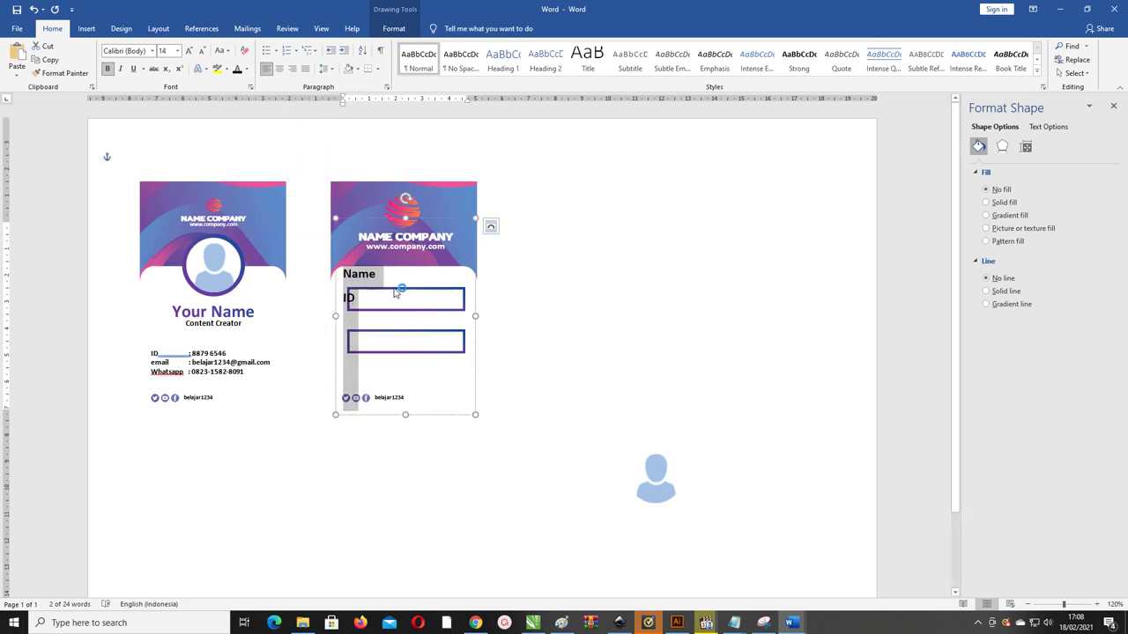
Step: Push ID onto a lower line above the second box and nudge the label box right
click(380, 274)
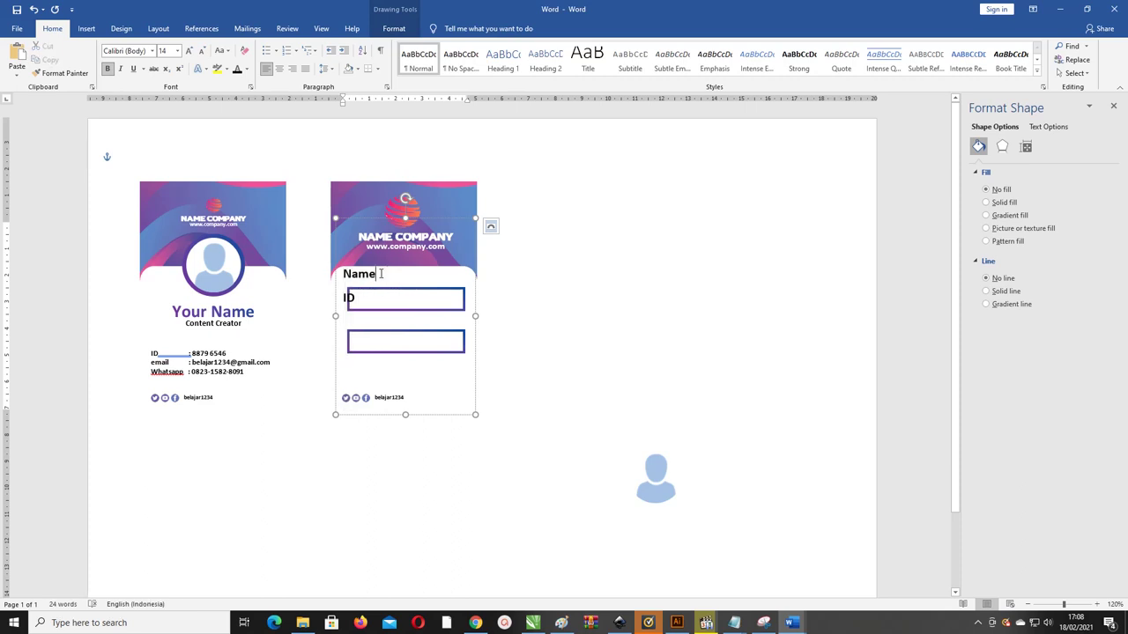
key(Return)
drag(368, 251, 404, 292)
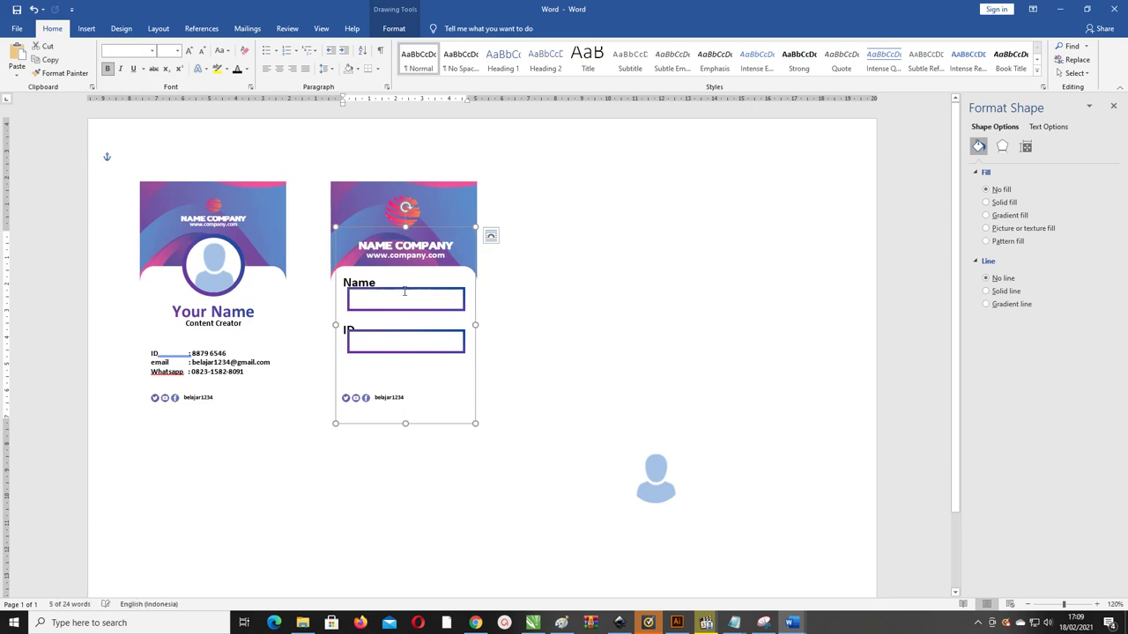
click(436, 294)
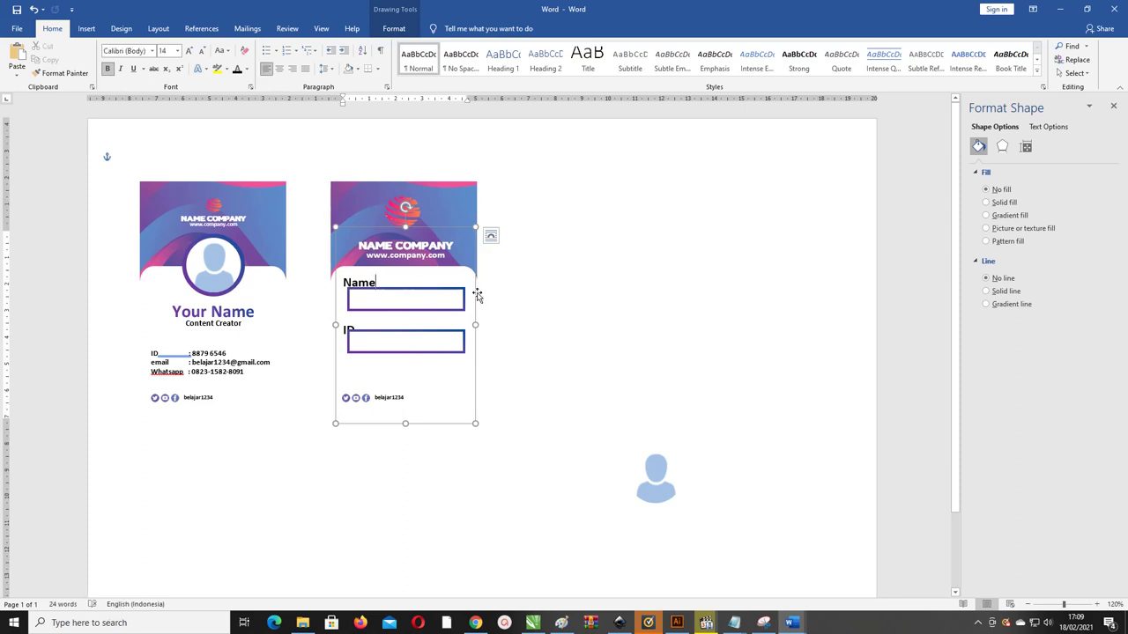
drag(476, 295, 504, 294)
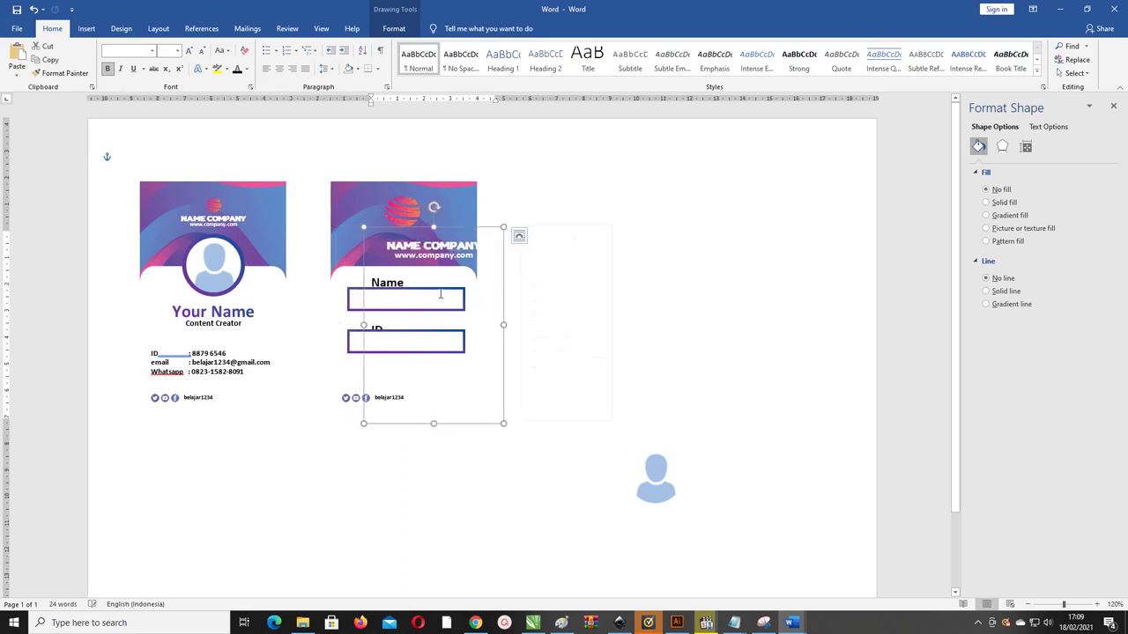
Step: Nudge the ID box down and shift the Name and ID labels left
click(518, 236)
click(357, 291)
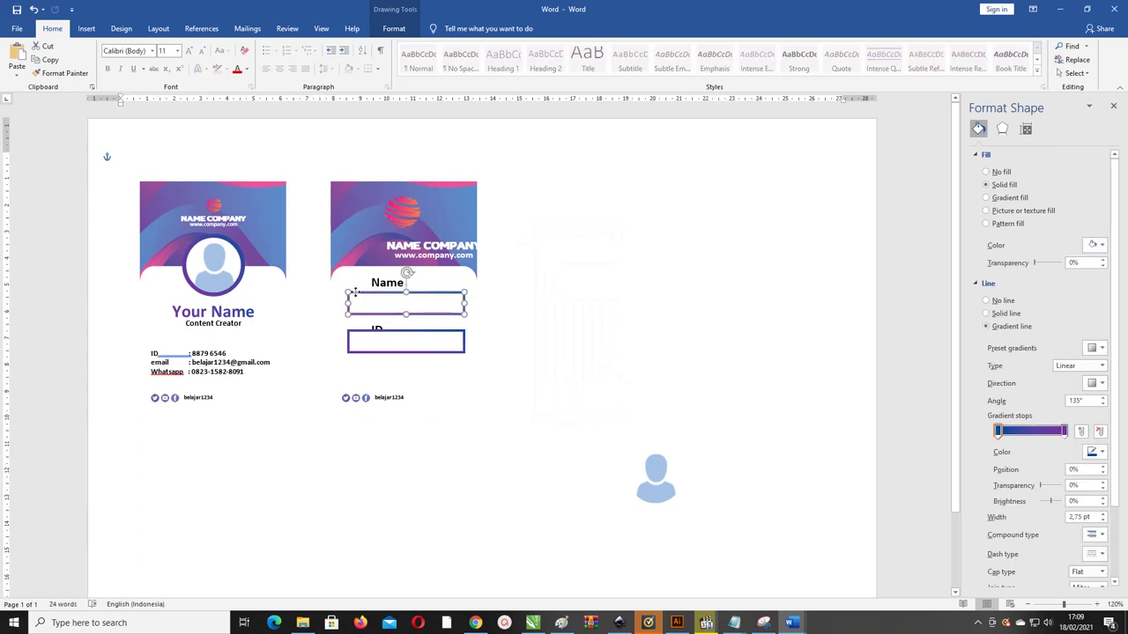
drag(356, 333, 358, 342)
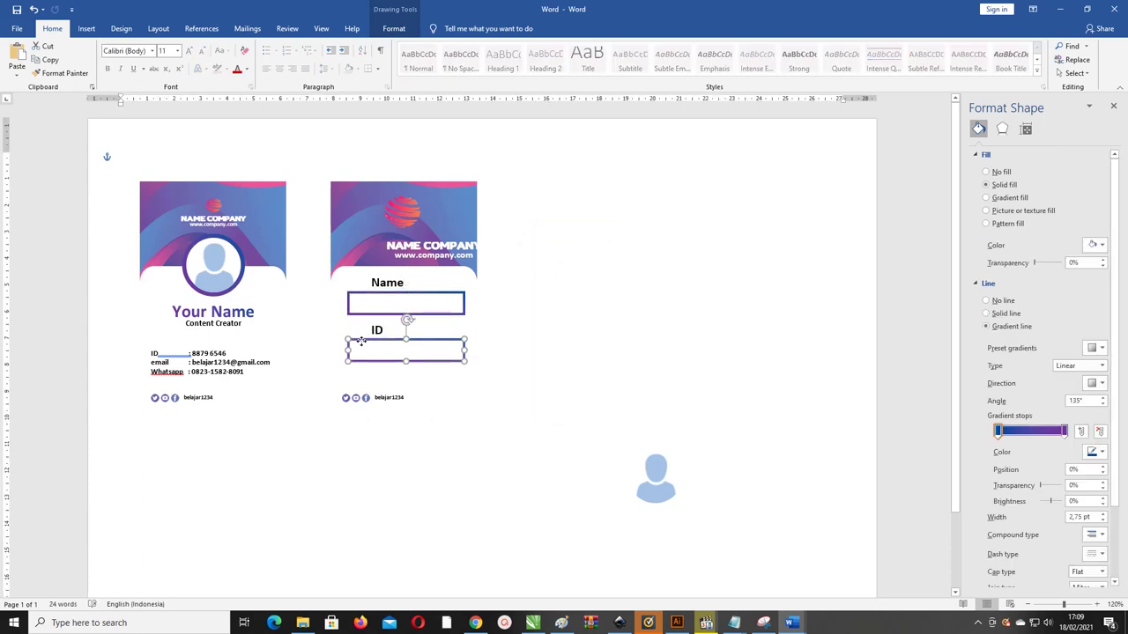
click(395, 276)
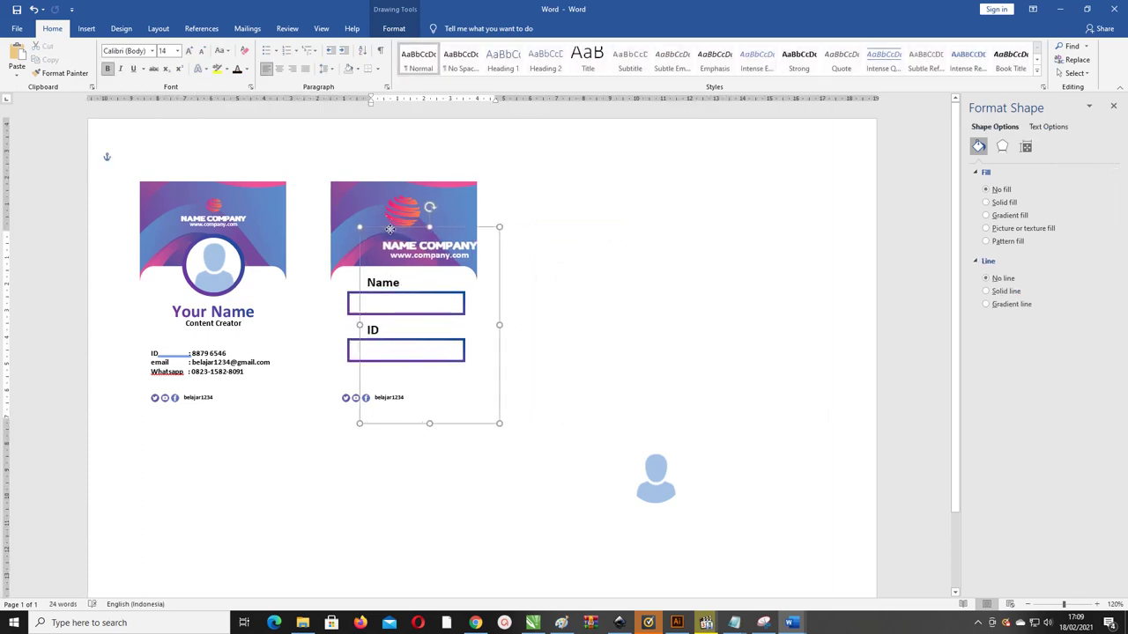
drag(396, 234, 372, 234)
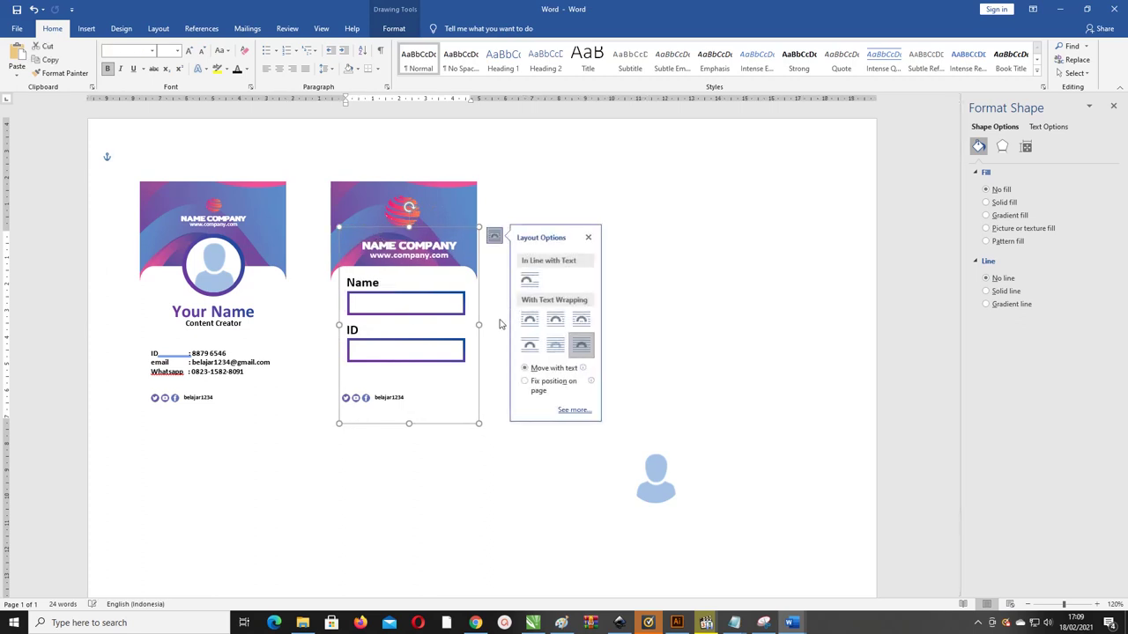
click(350, 400)
Step: Move the social icons row up just beneath the ID box and edit its handle text
click(361, 400)
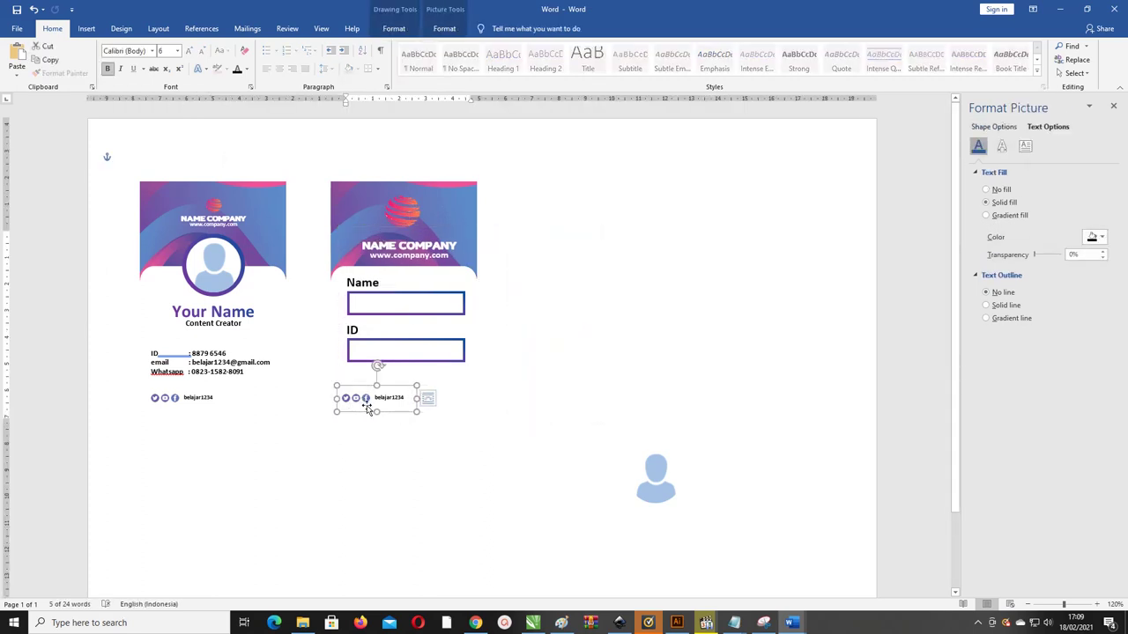
drag(364, 388, 403, 368)
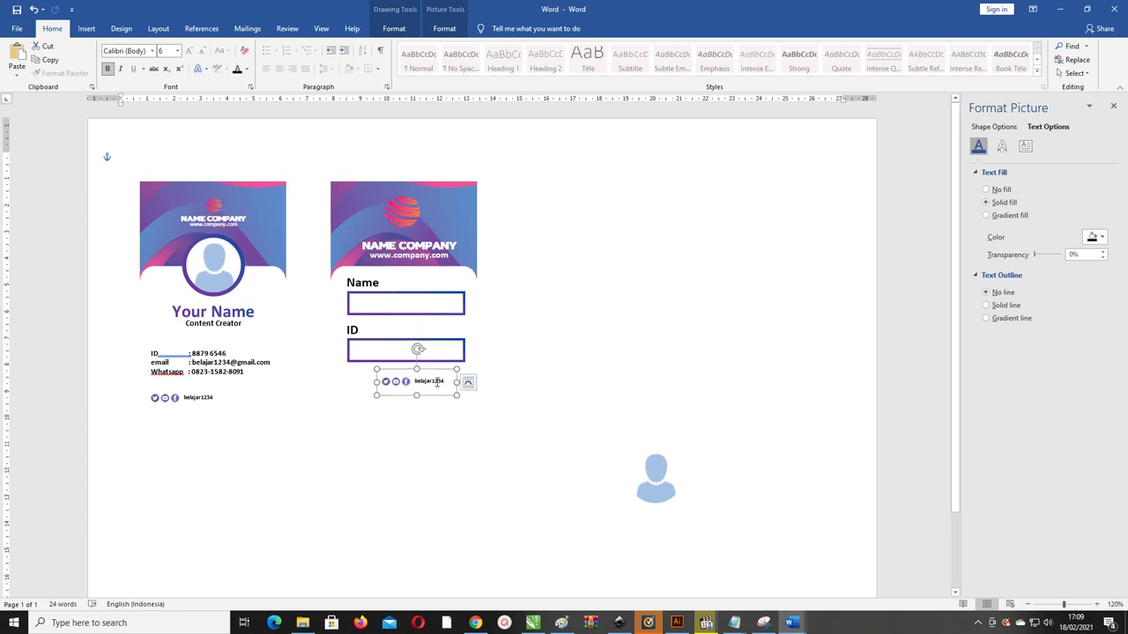
click(437, 382)
double_click(436, 382)
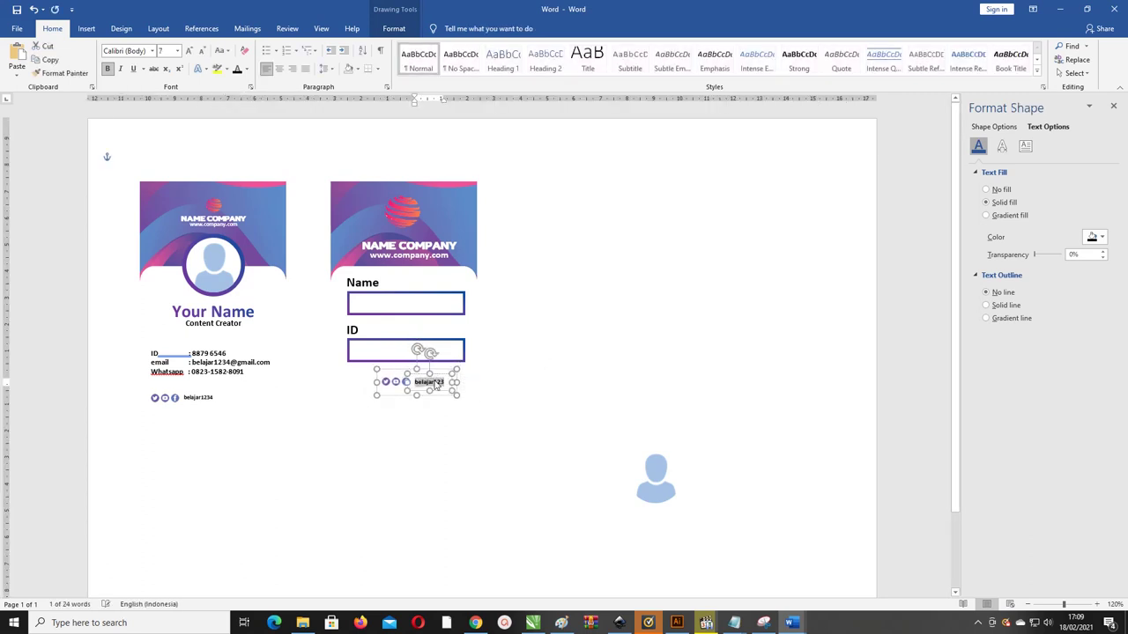
click(529, 347)
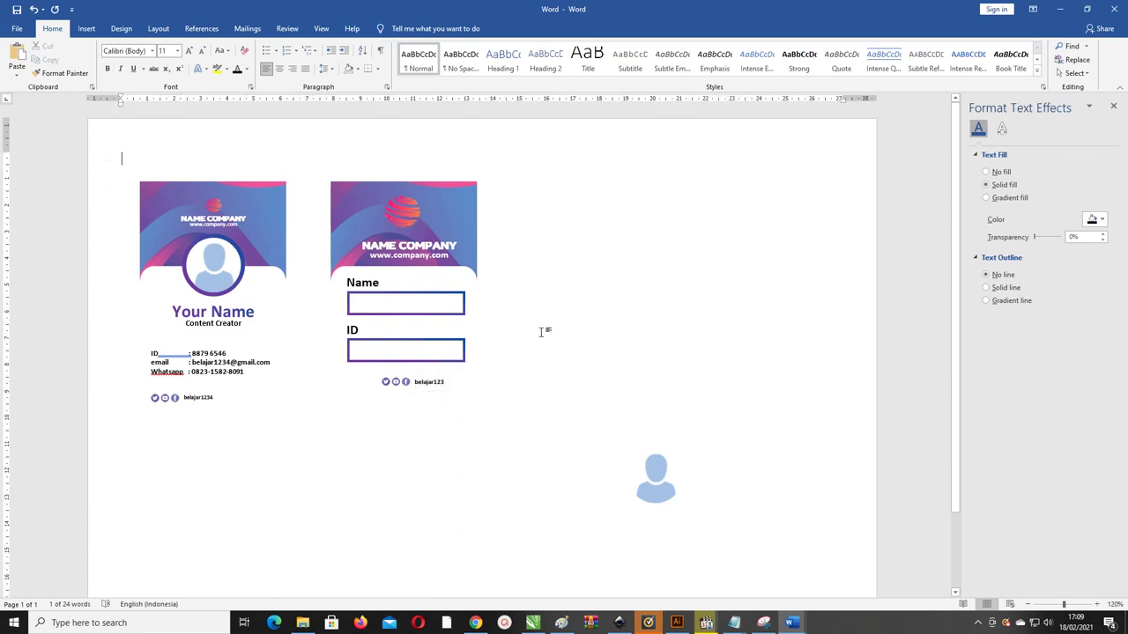
click(410, 206)
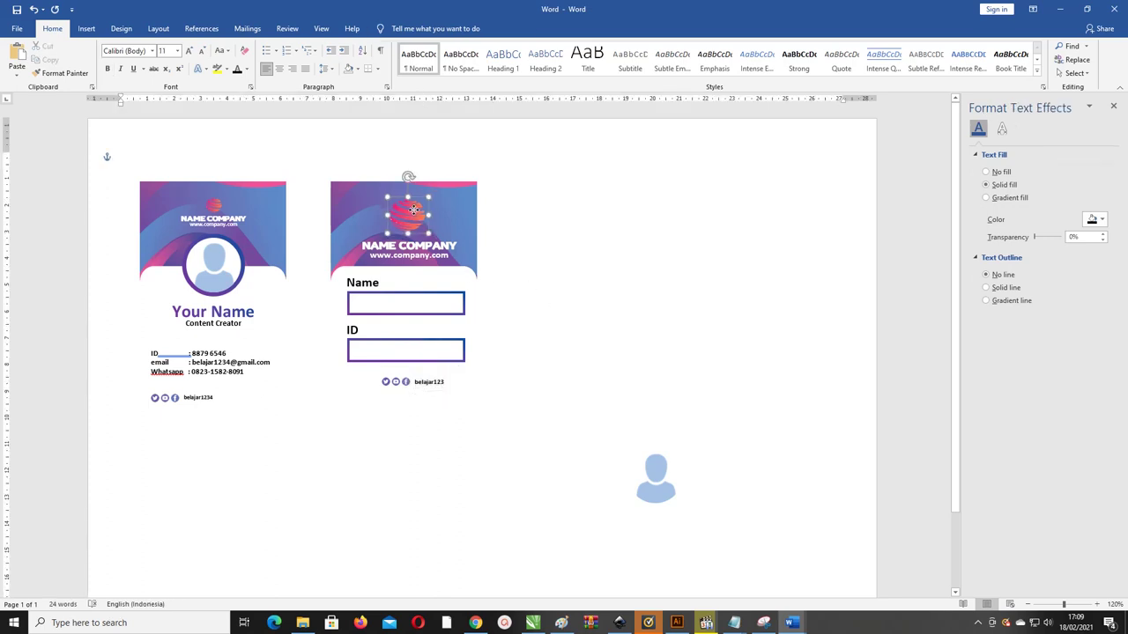
click(541, 201)
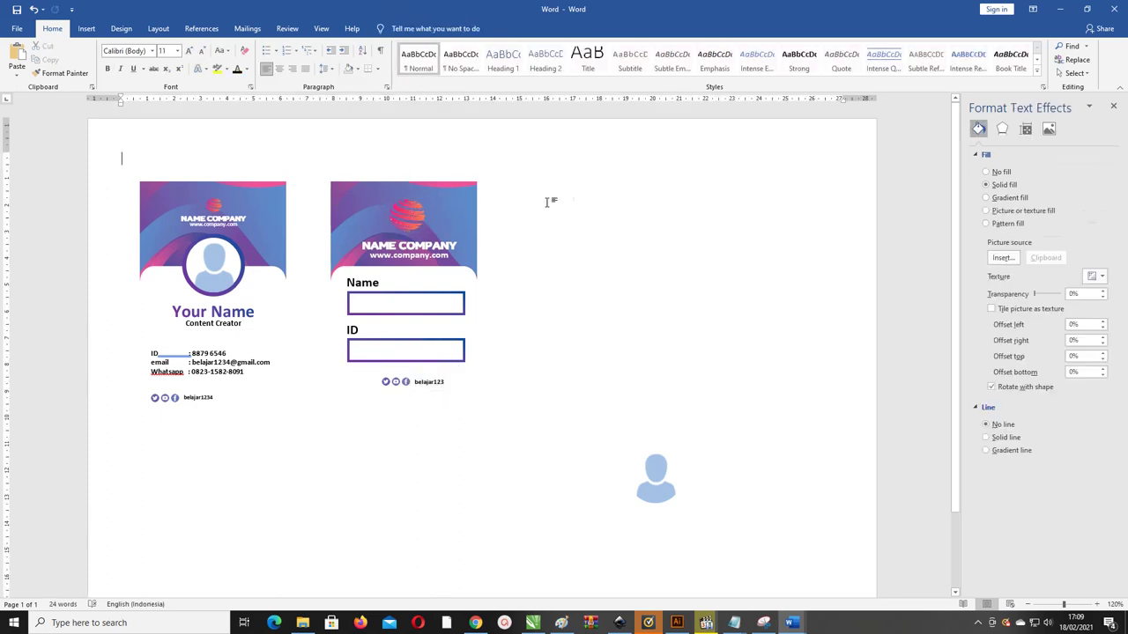
Step: Marquee-select the second card, shift it left, and duplicate it to the right
click(1081, 78)
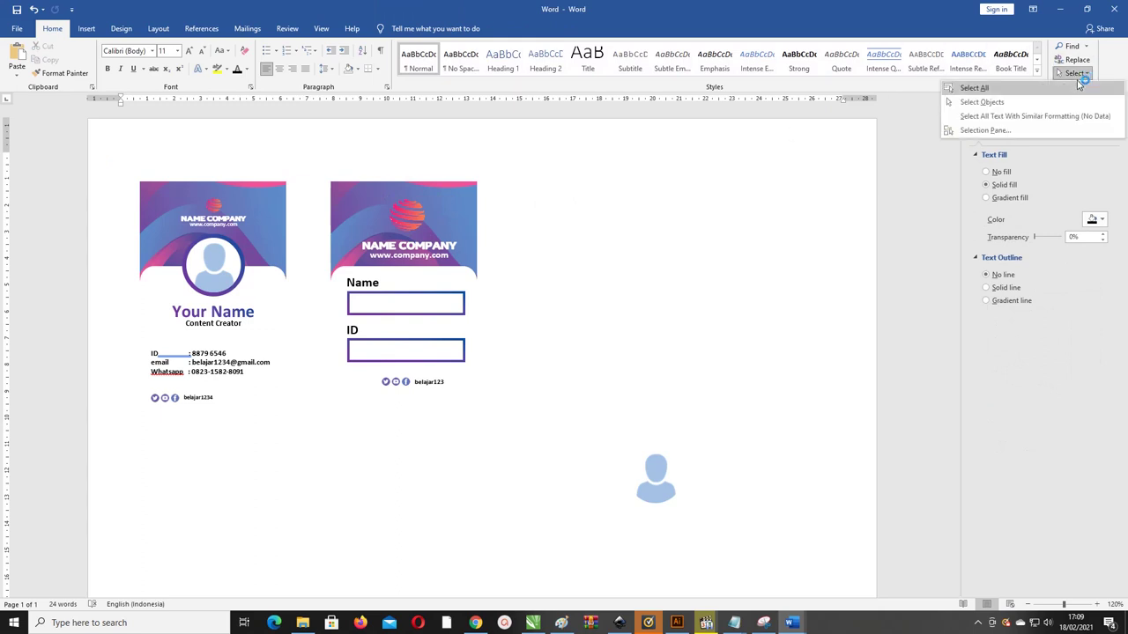
click(1044, 103)
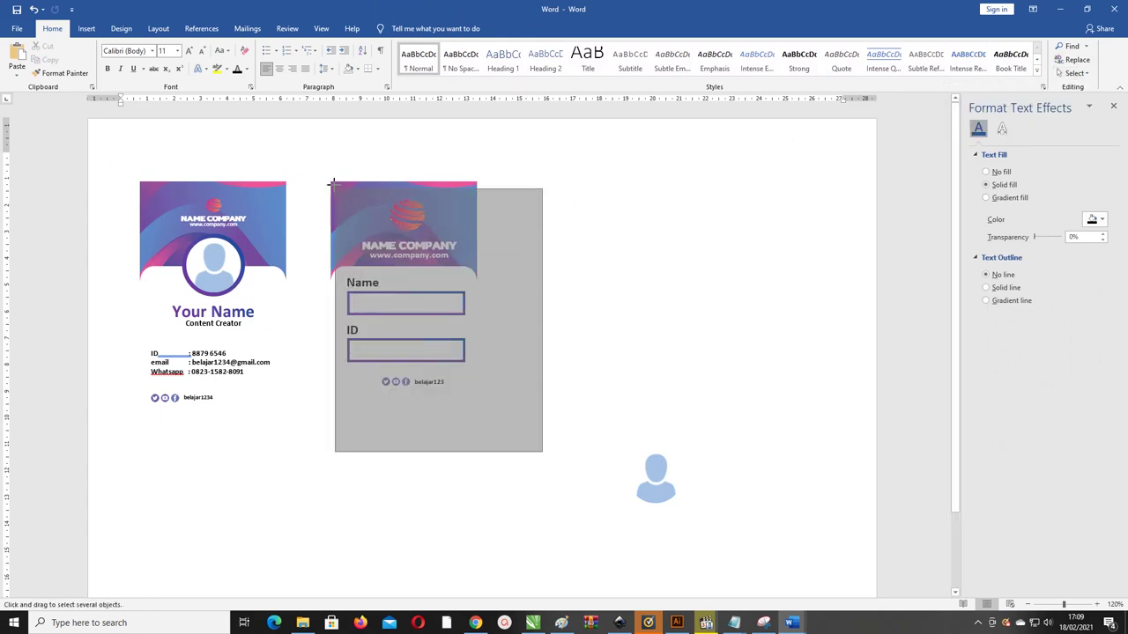
mouse_move(550, 450)
mouse_down()
mouse_move(320, 169)
mouse_move(316, 186)
mouse_up()
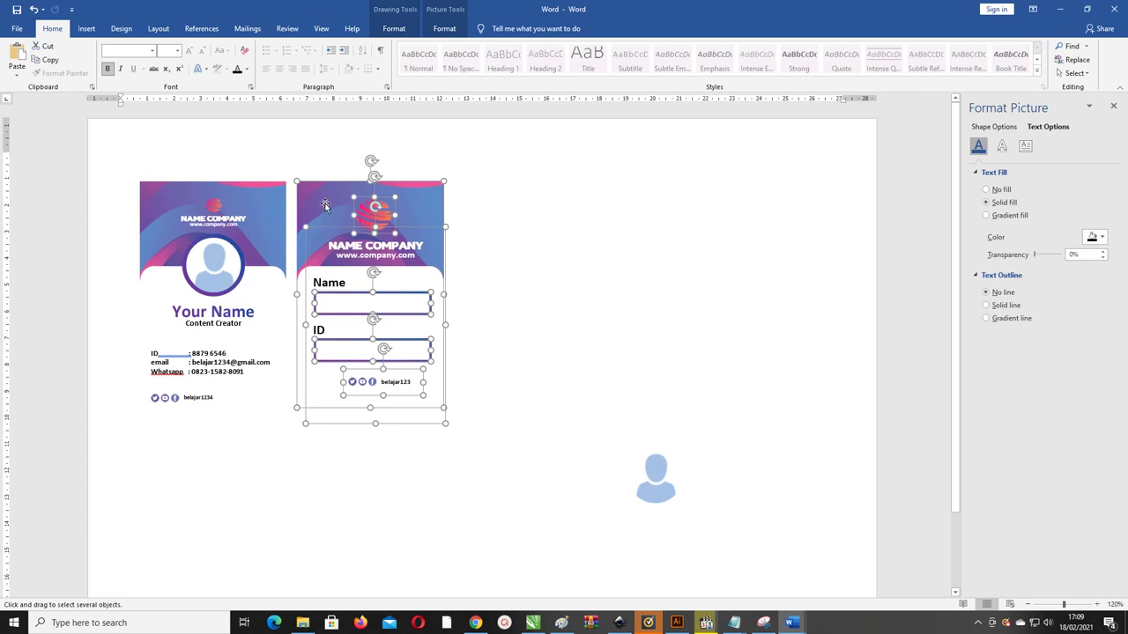
ctrl+drag(324, 205, 508, 201)
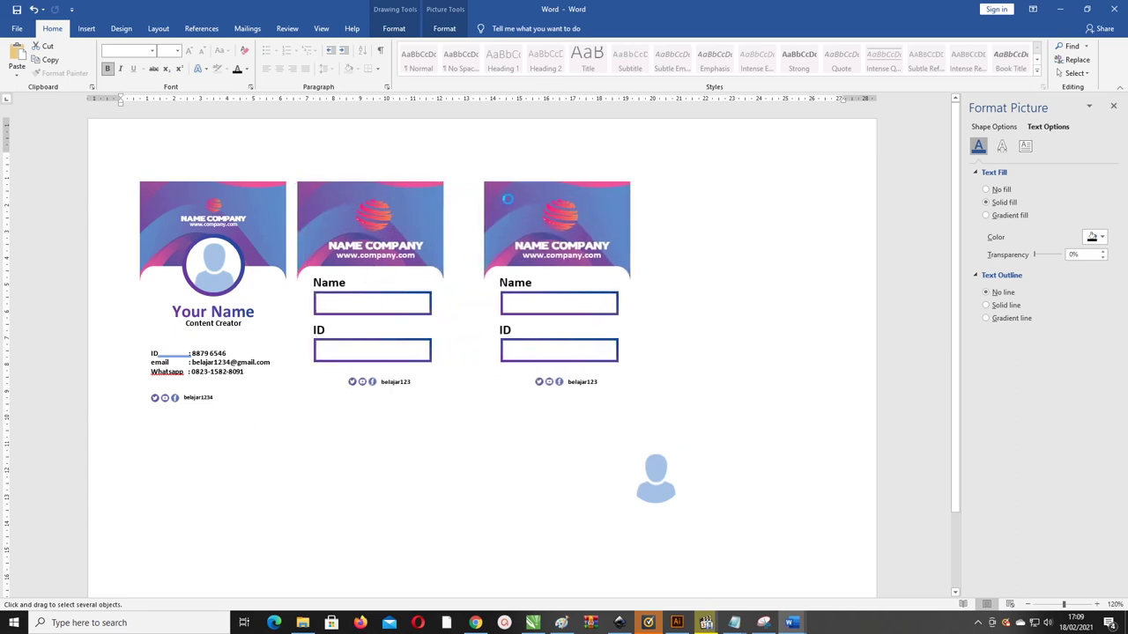
Step: Shorten the second card's label box and adjust the third card's label box
click(390, 275)
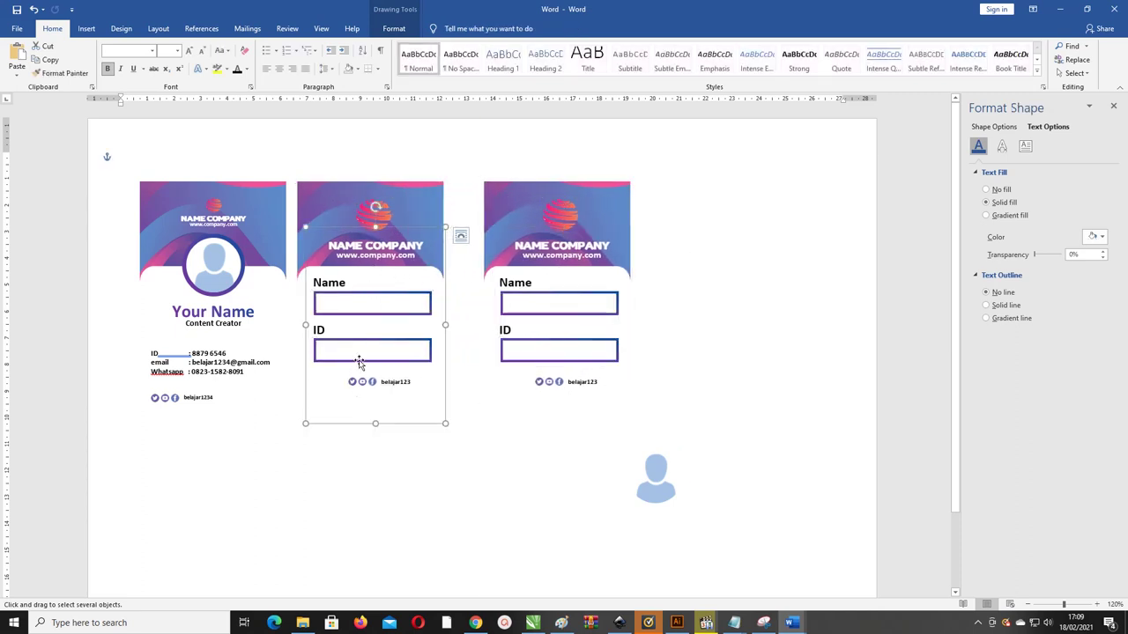
drag(375, 423, 375, 393)
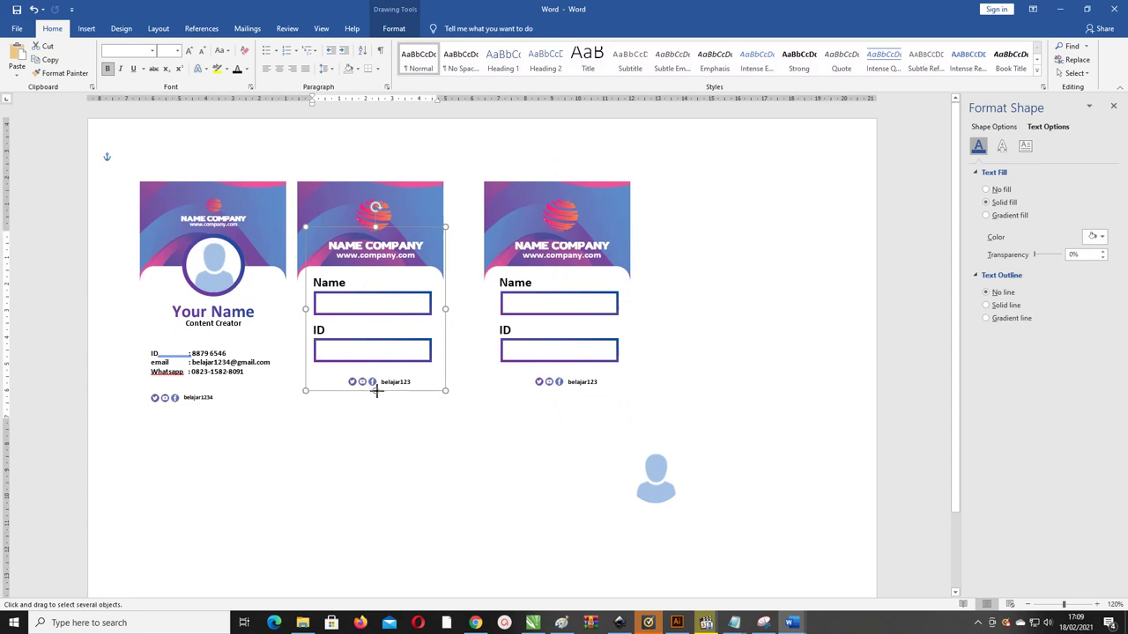
click(540, 278)
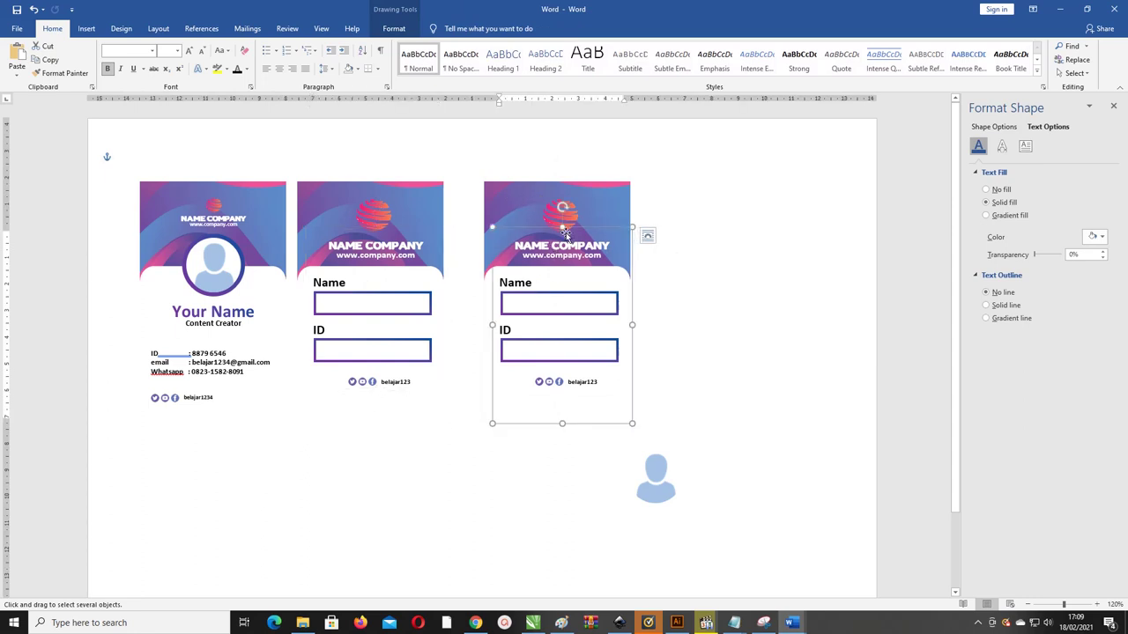
drag(571, 230, 572, 231)
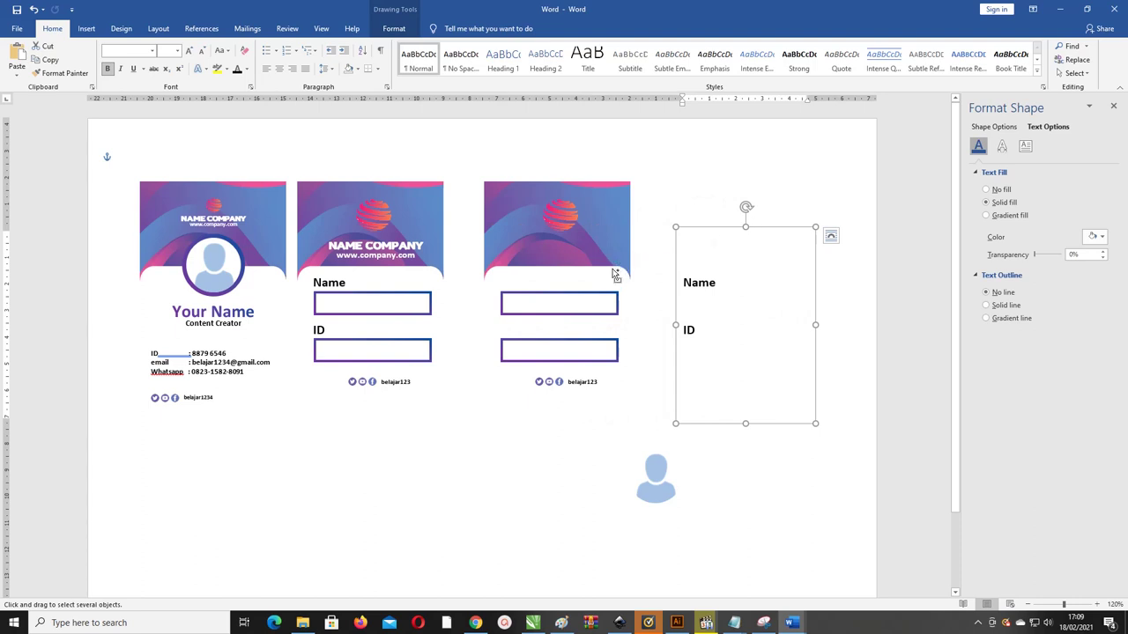
click(587, 296)
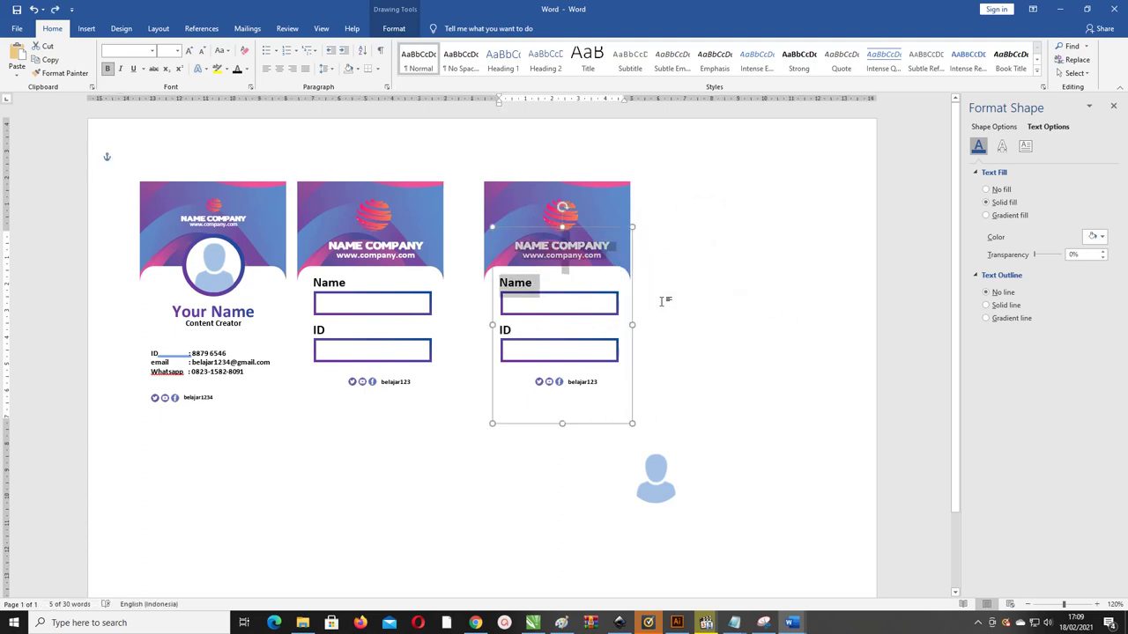
click(665, 299)
click(1074, 73)
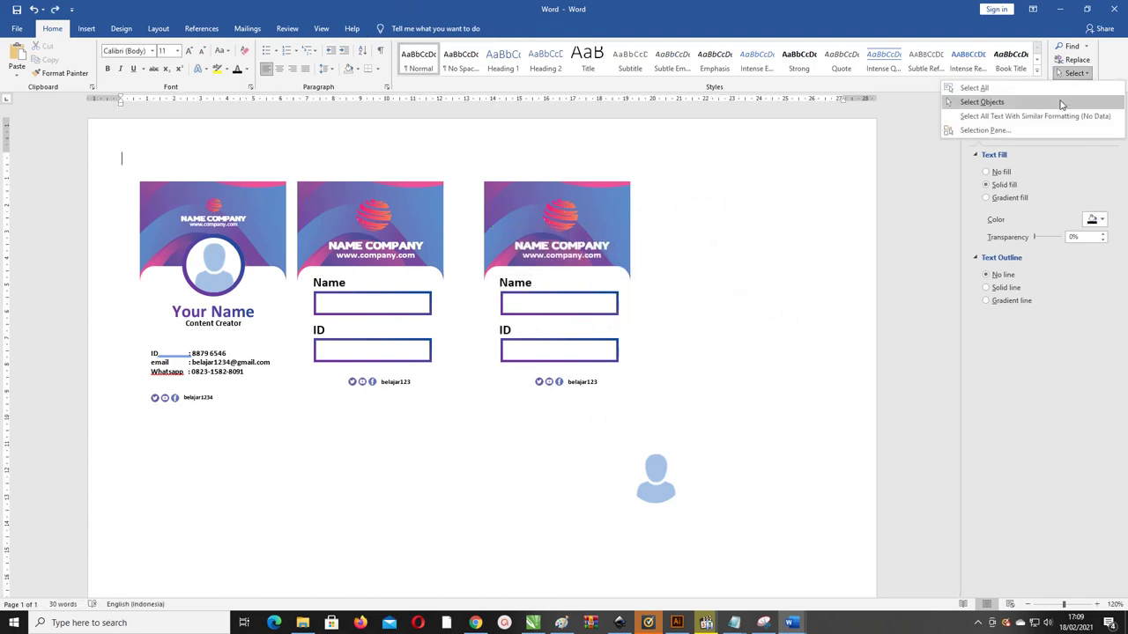
Step: Move the third card's input boxes, icons and Name/ID labels off to the right
click(978, 102)
drag(691, 426, 468, 228)
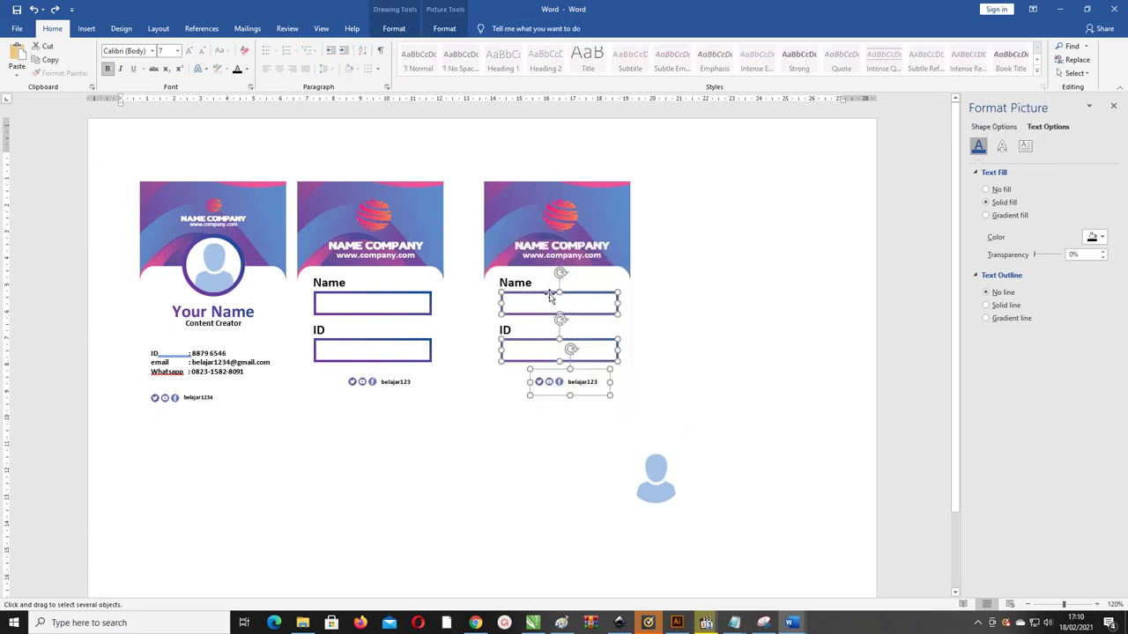
drag(549, 297, 760, 298)
click(533, 252)
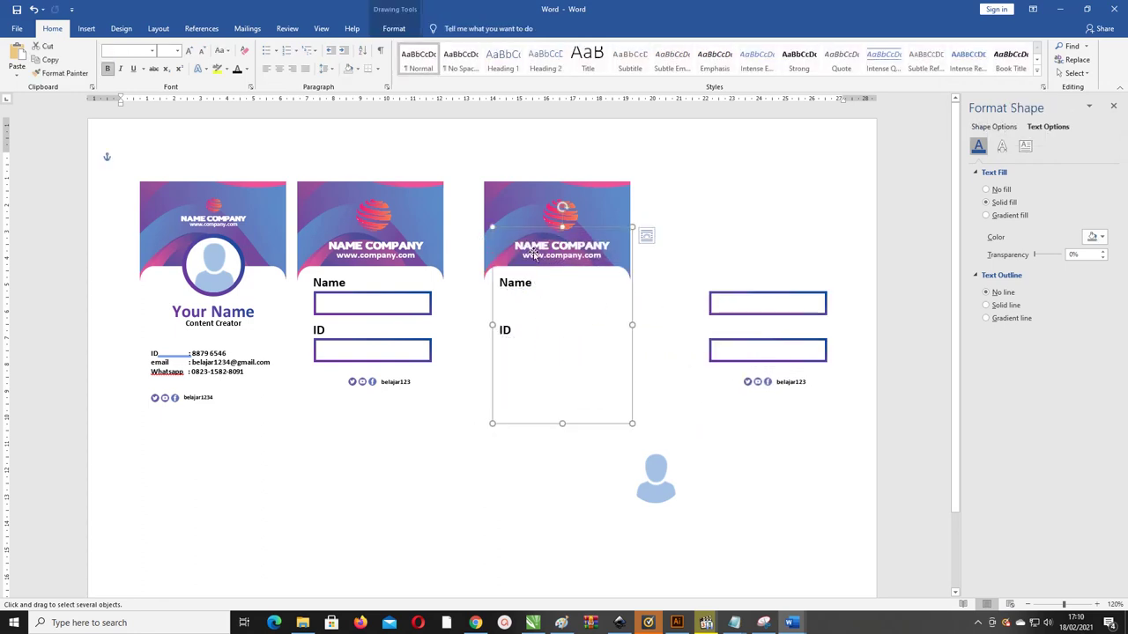
drag(533, 253, 694, 234)
key(Escape)
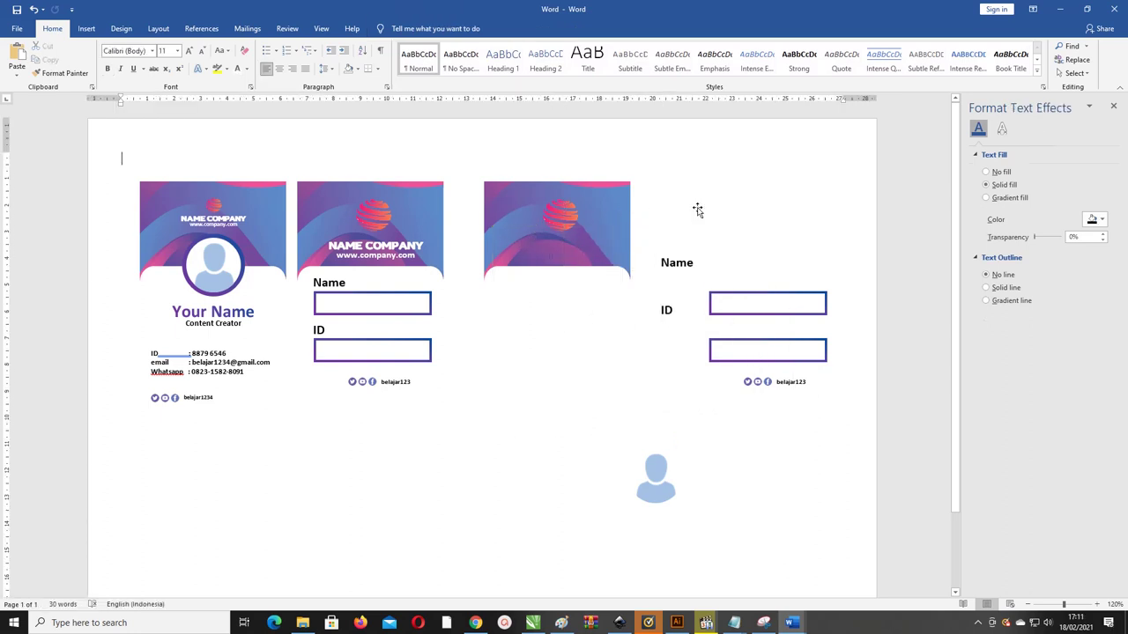
Step: Fill the third card's background shape with the Asset 9 picture
click(607, 211)
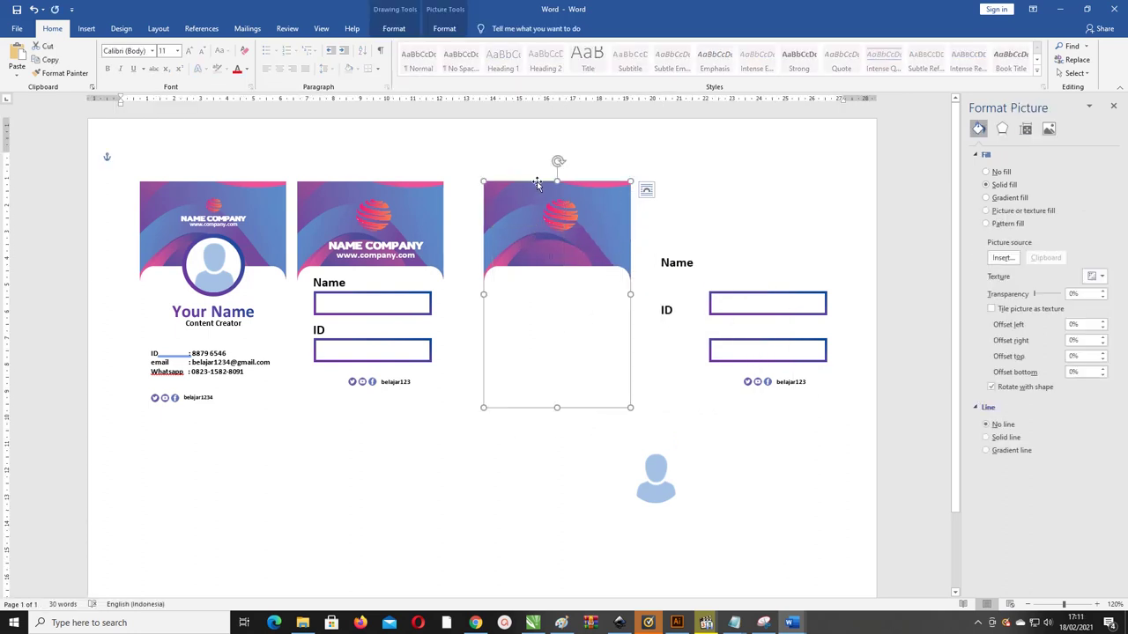
click(444, 28)
click(394, 28)
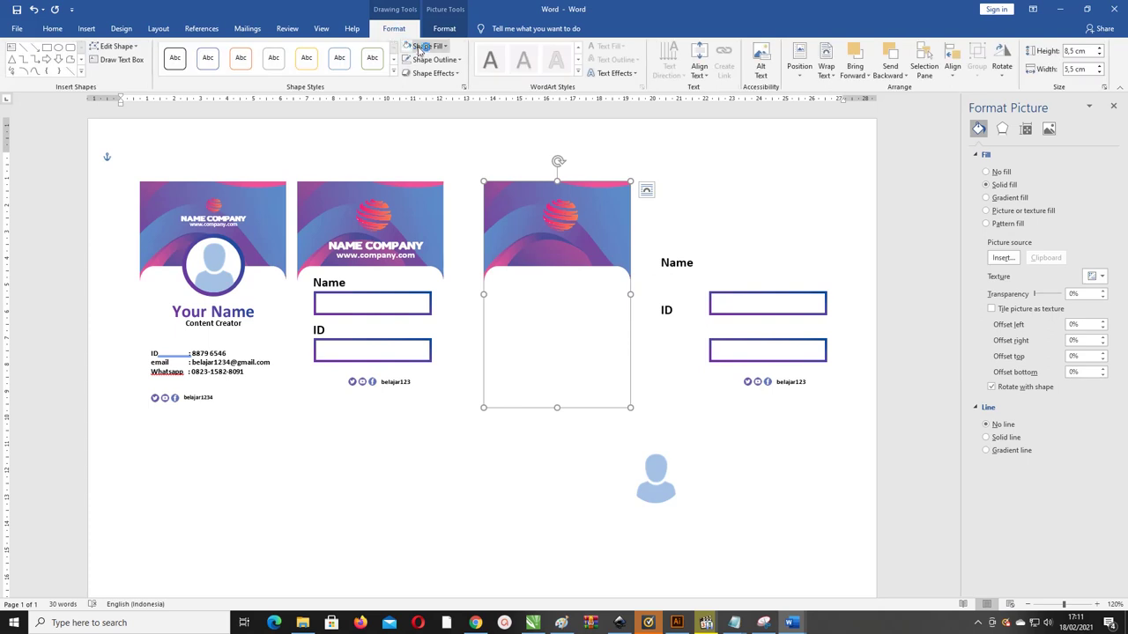
click(420, 47)
click(445, 202)
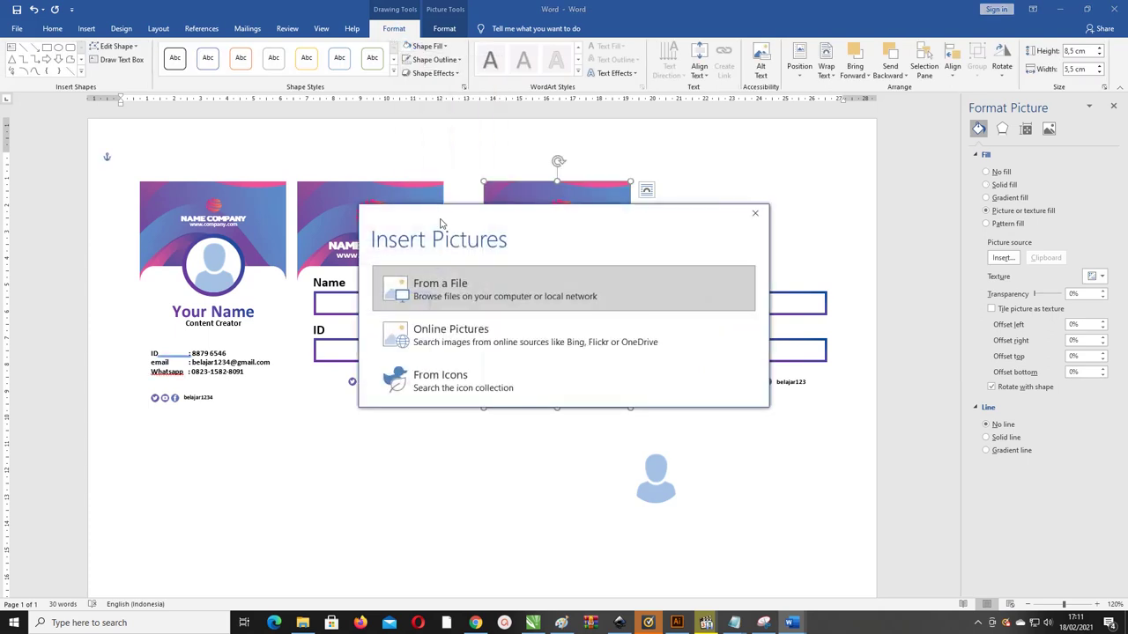
click(479, 293)
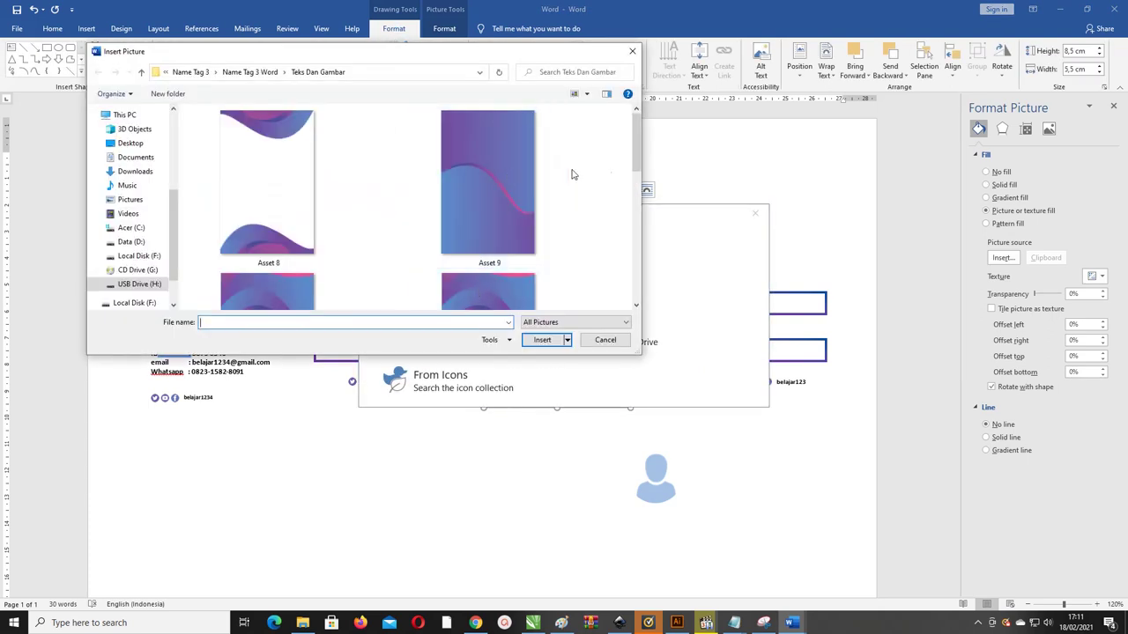
click(495, 171)
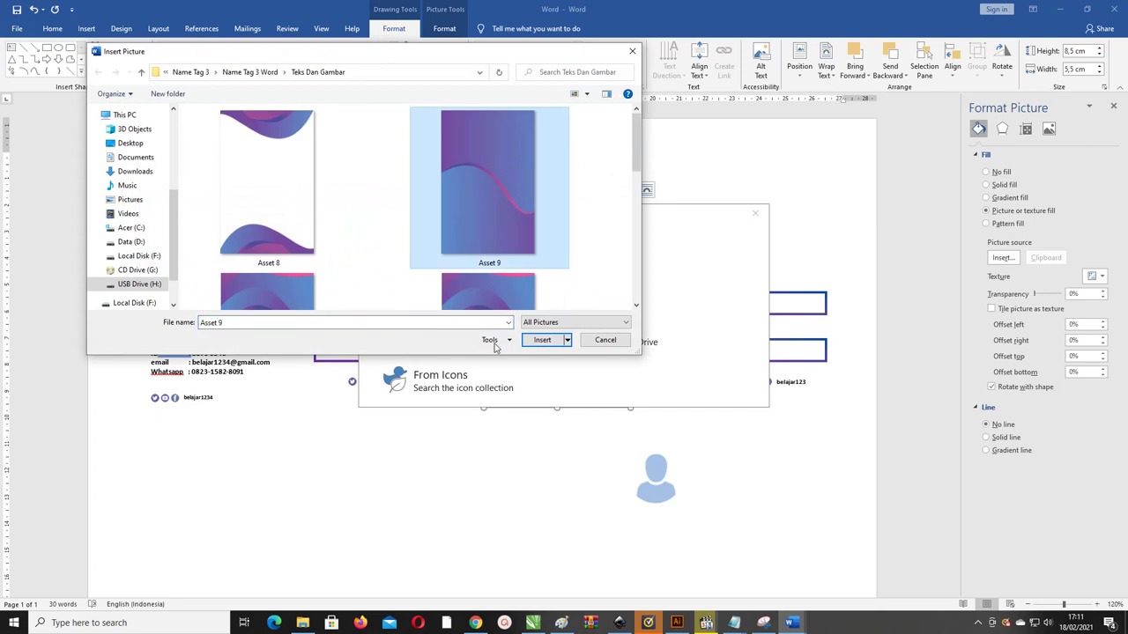
click(540, 340)
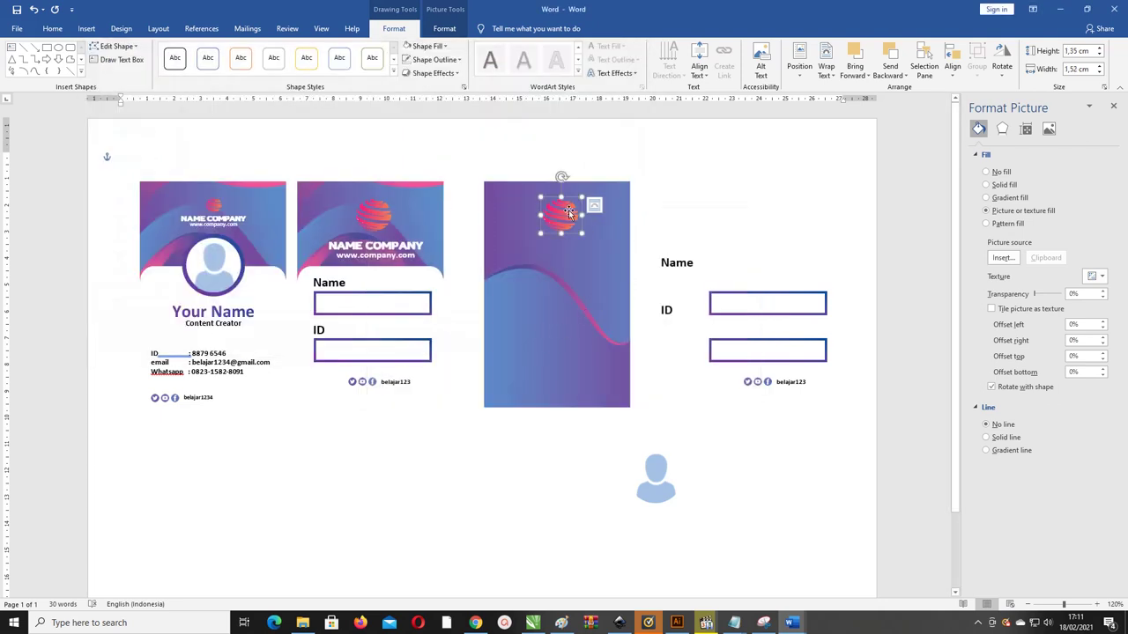
click(678, 253)
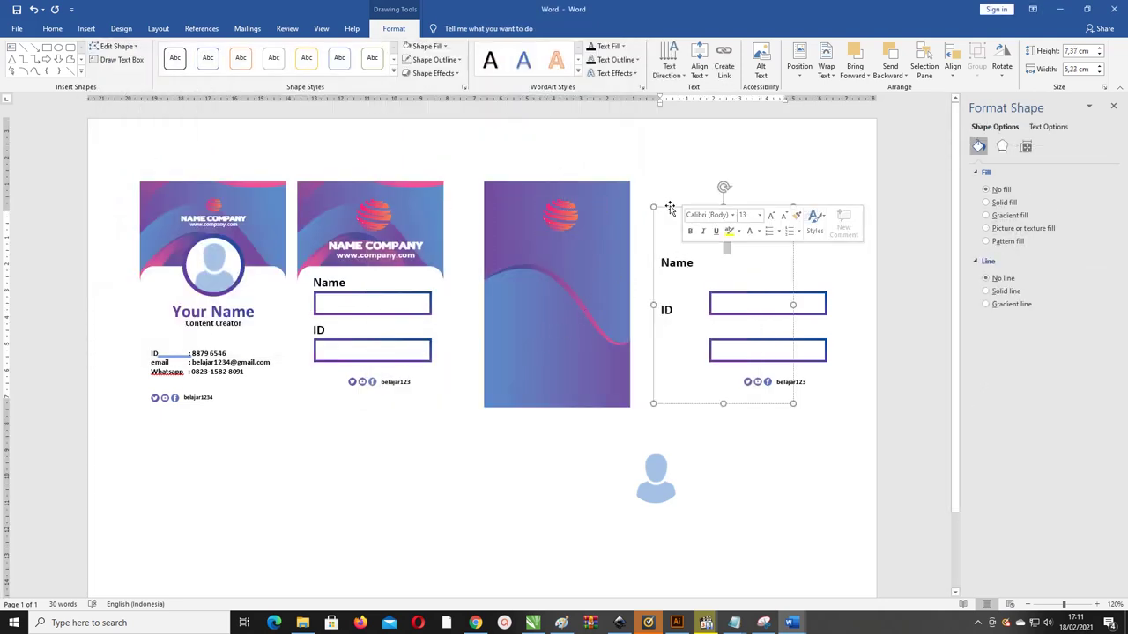
Step: Move the text box onto the purple back card, paste in the company, signature and date text, and enlarge it
drag(670, 208, 506, 199)
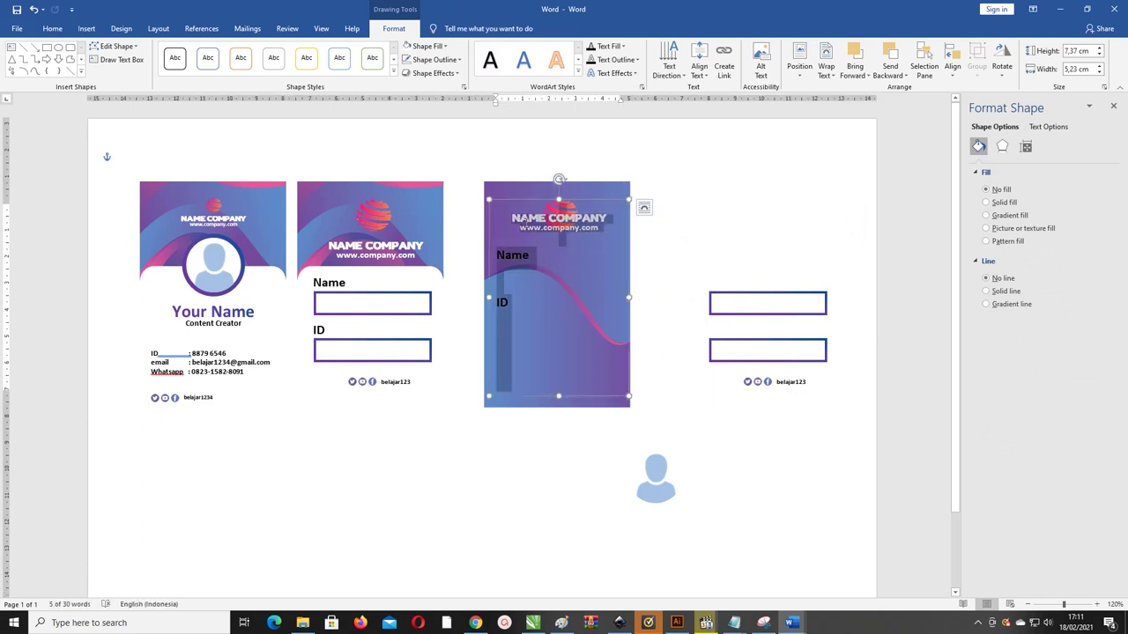
key(ctrl+v)
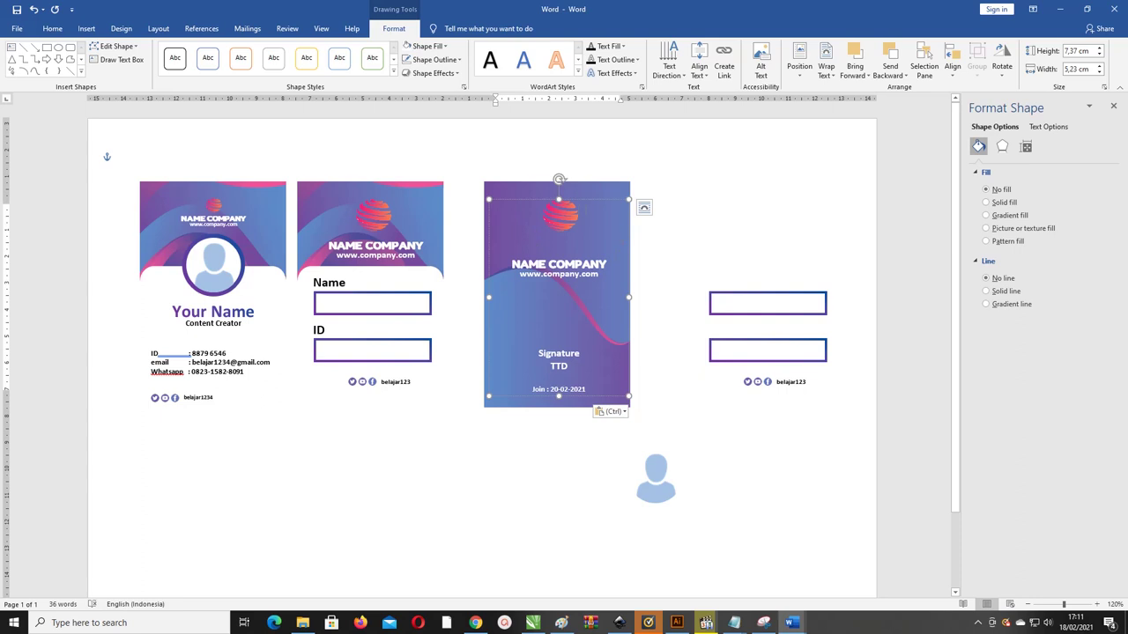
drag(559, 198, 556, 184)
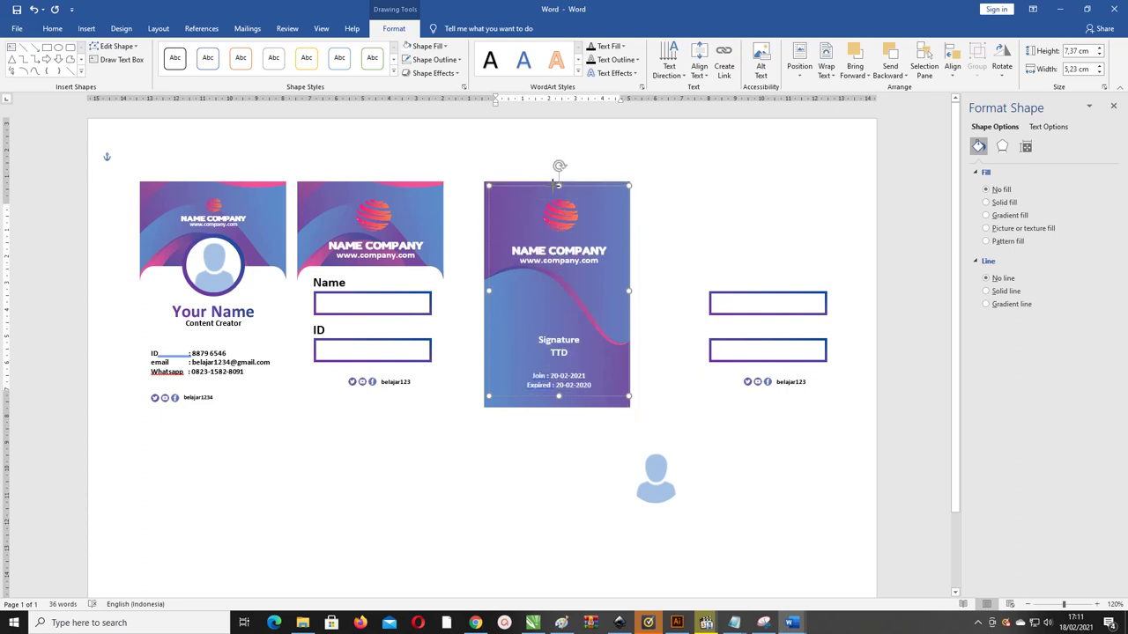
drag(573, 396, 512, 381)
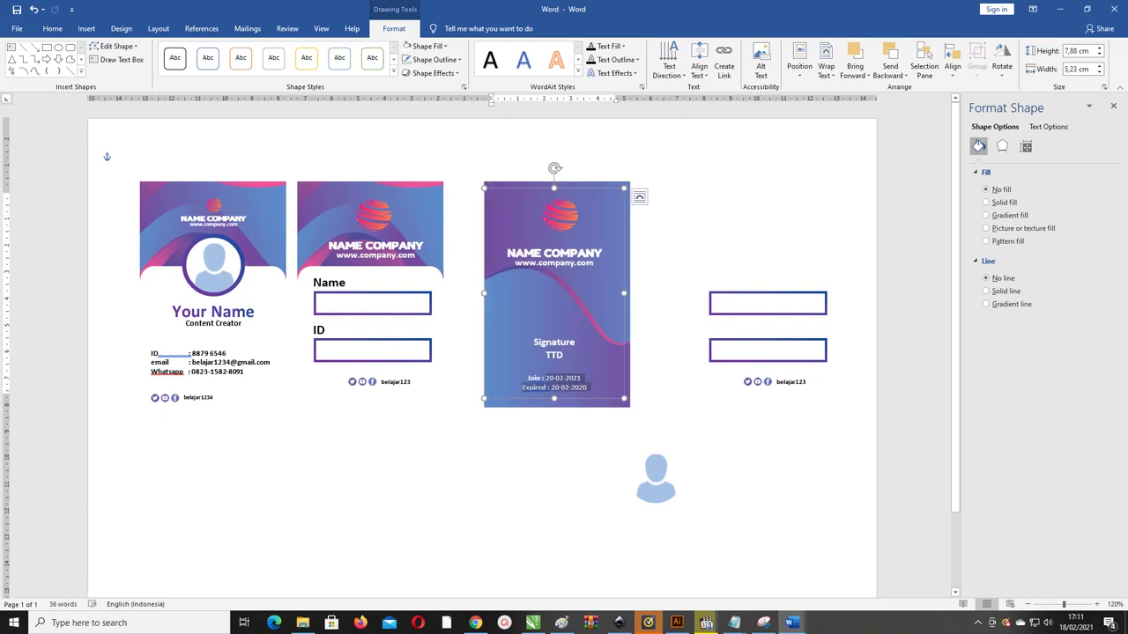
Step: Left-align the Join and Expired lines, indent them toward the centre with the ruler, and heighten the box
key(ctrl+l)
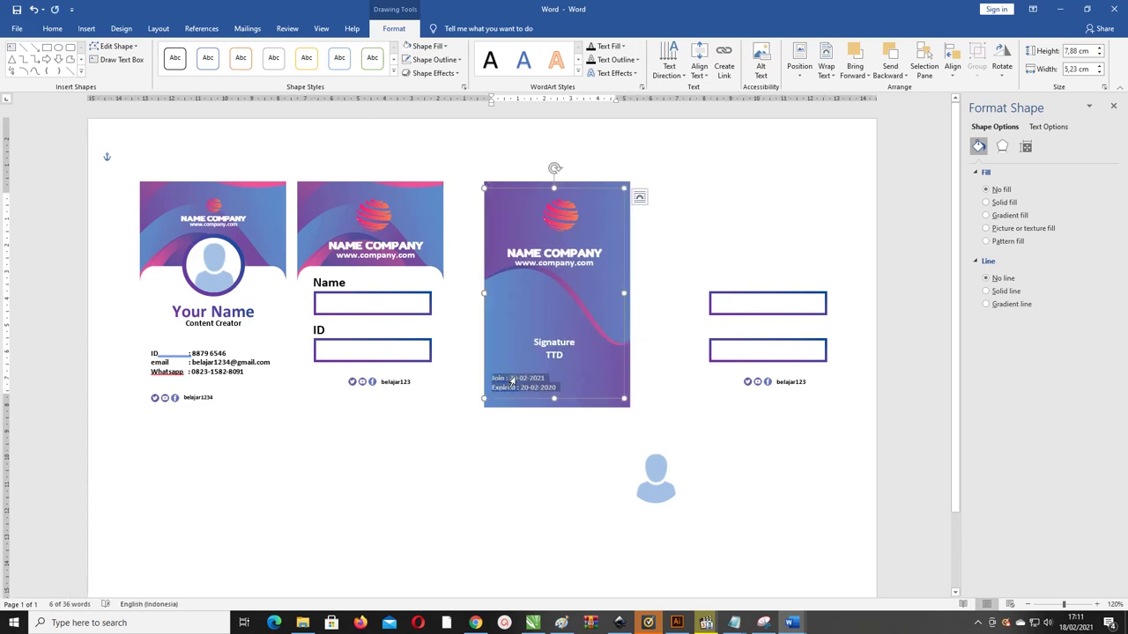
click(508, 384)
drag(491, 377, 558, 388)
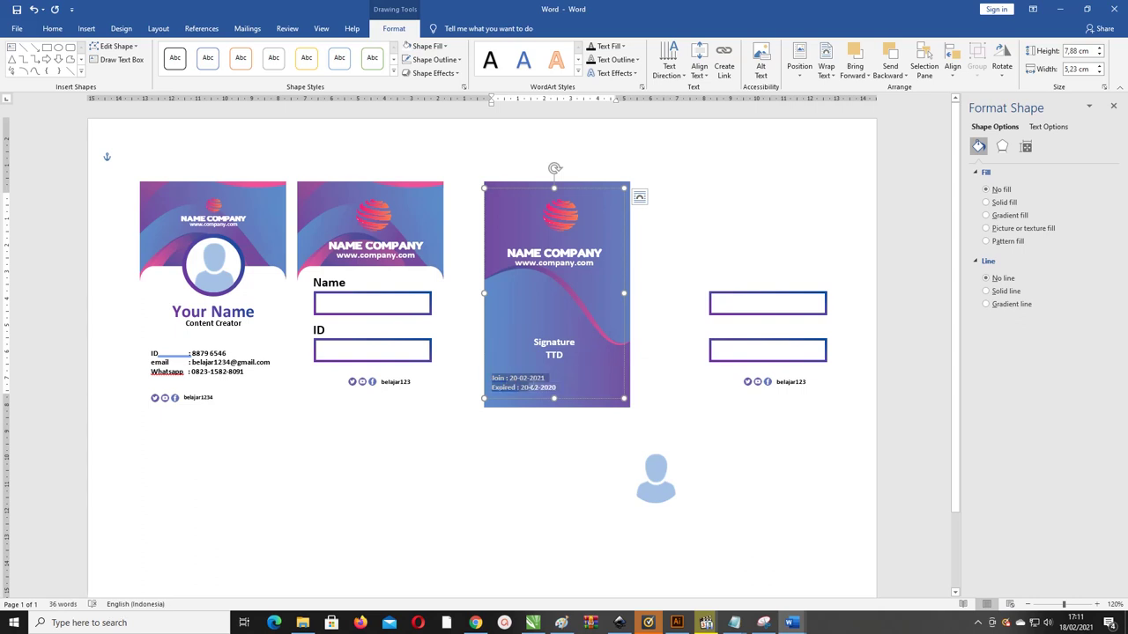
drag(498, 99, 525, 108)
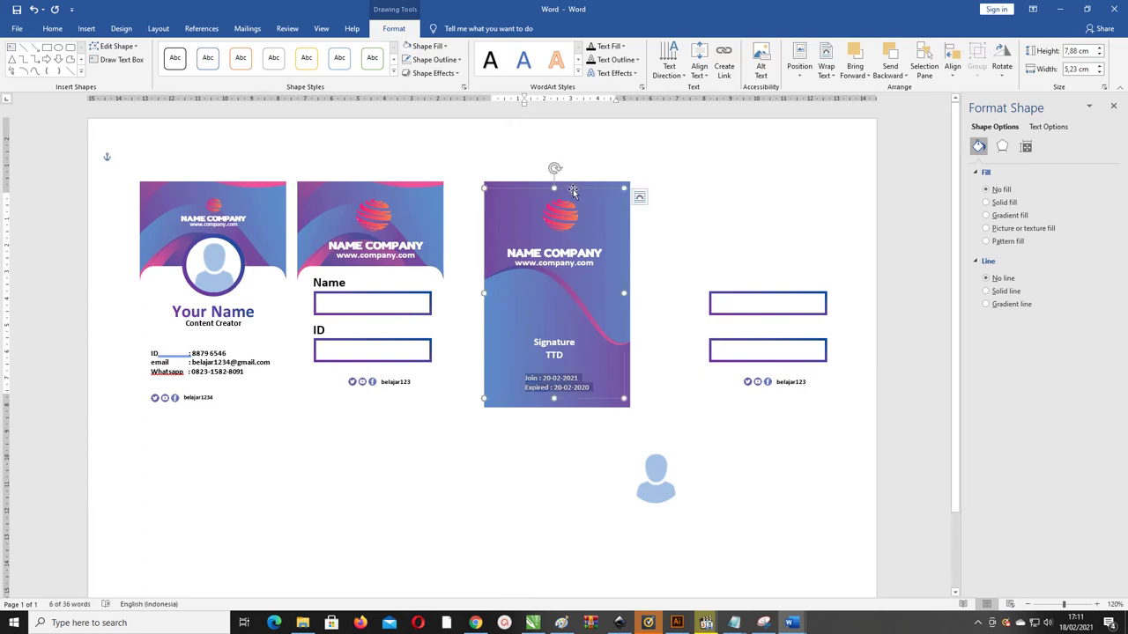
drag(553, 187, 554, 182)
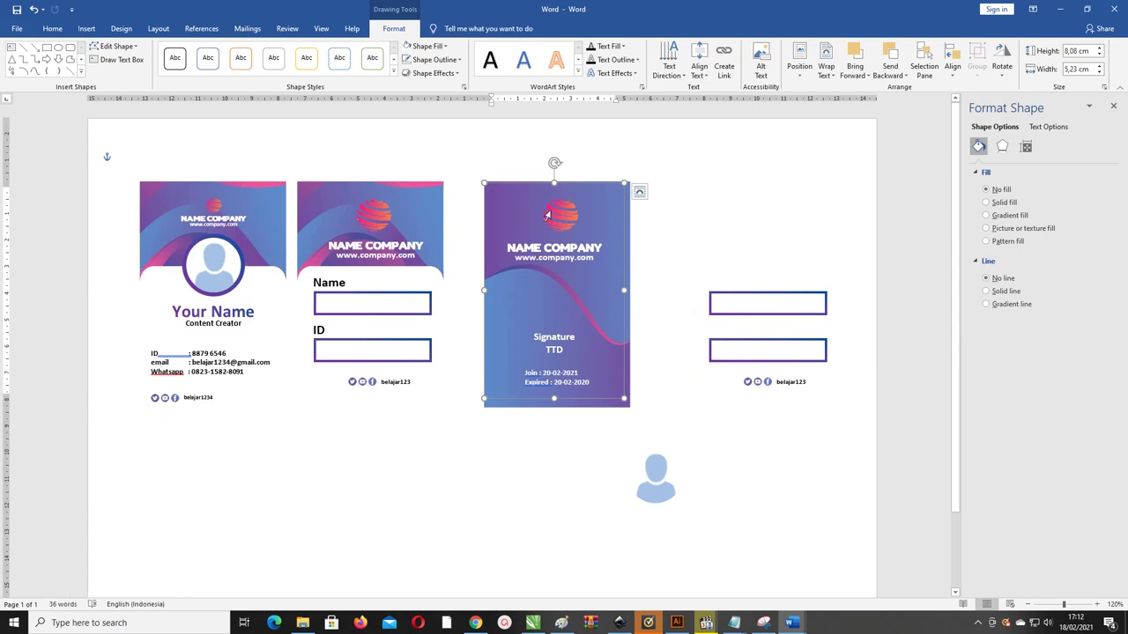
right_click(588, 184)
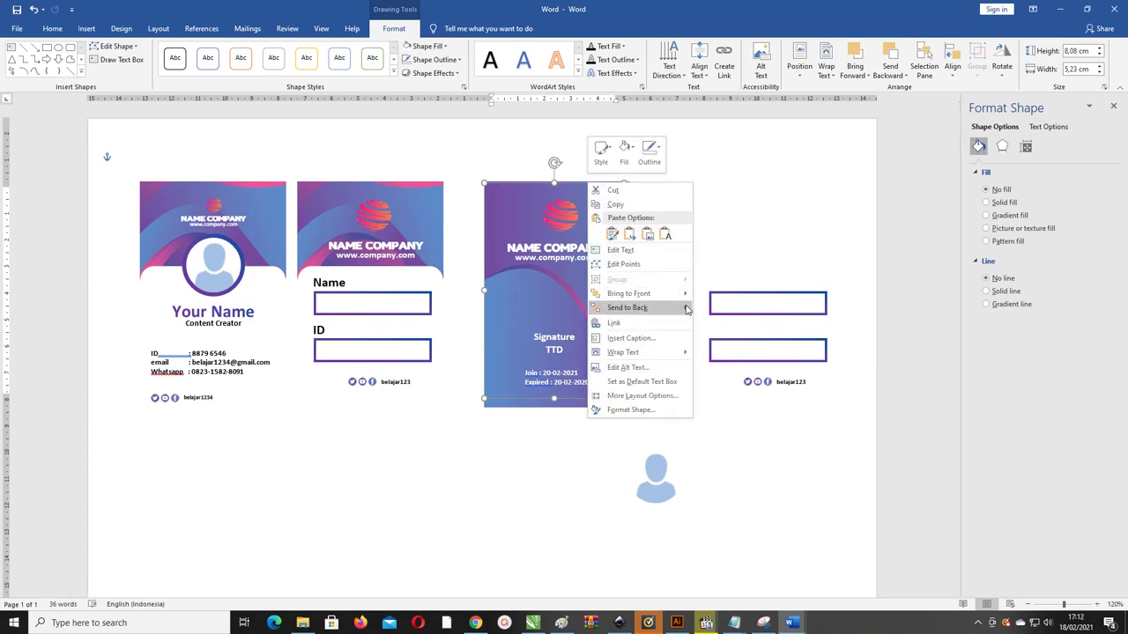
Step: Send the back card's text box backward so it sits beneath the logo
mouse_move(687, 308)
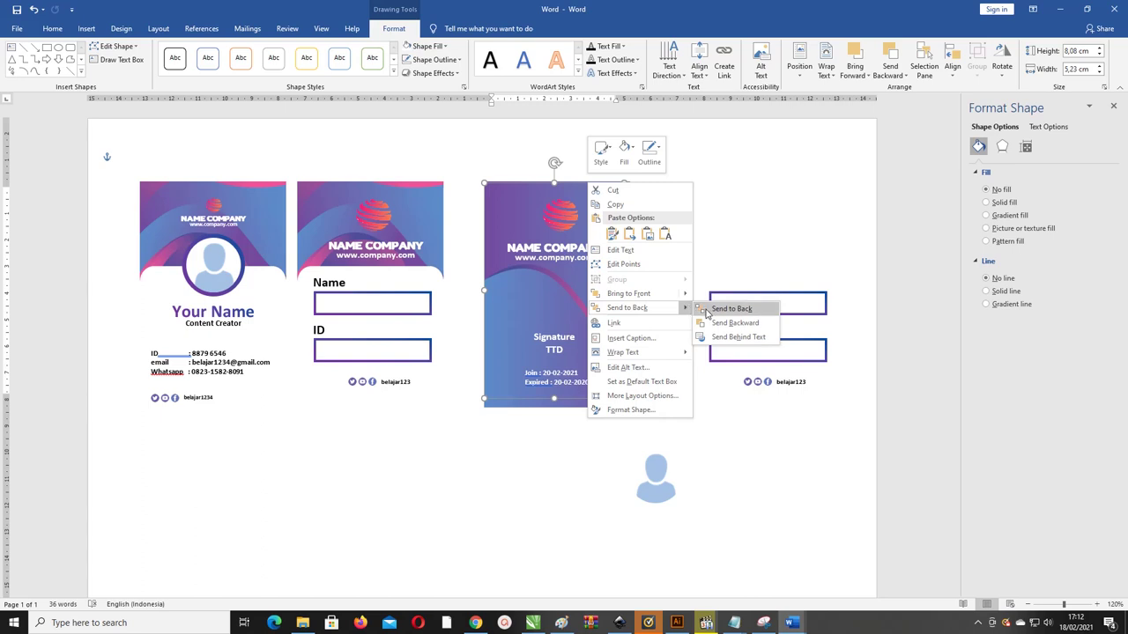
click(707, 310)
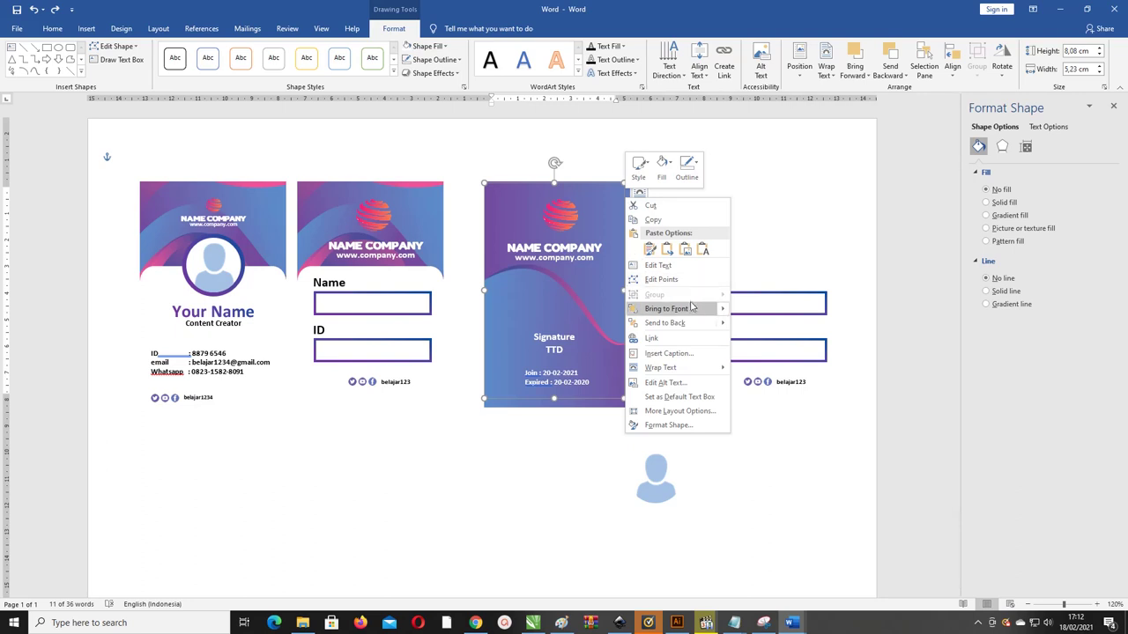
mouse_move(721, 323)
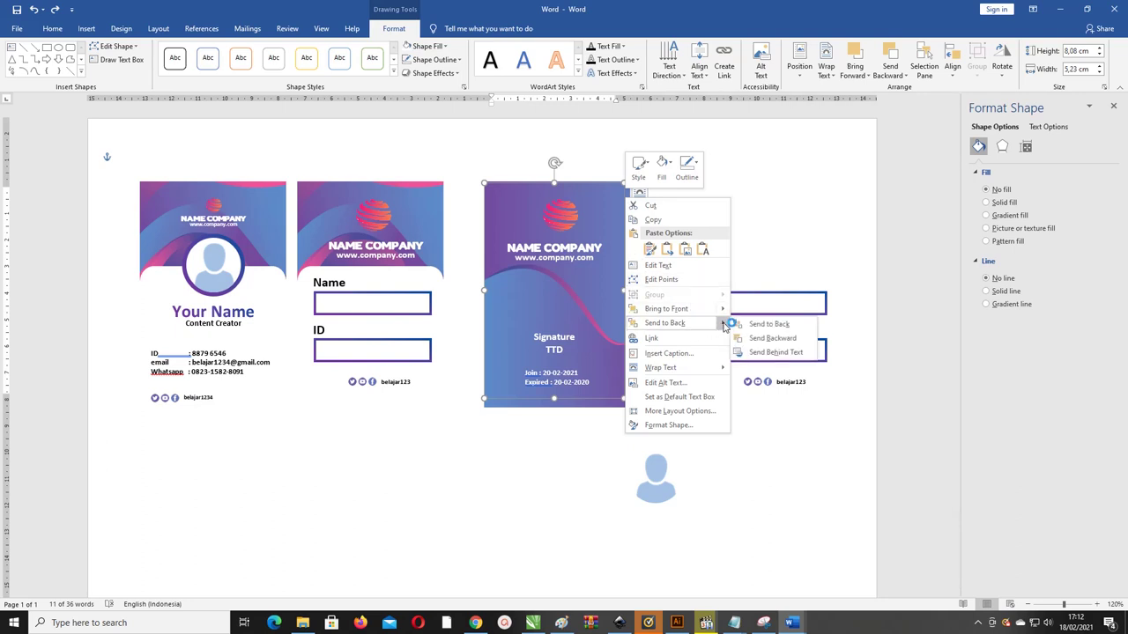
click(772, 338)
Step: Nudge the logo and drop a duplicate copy below the NAME COMPANY heading
click(545, 215)
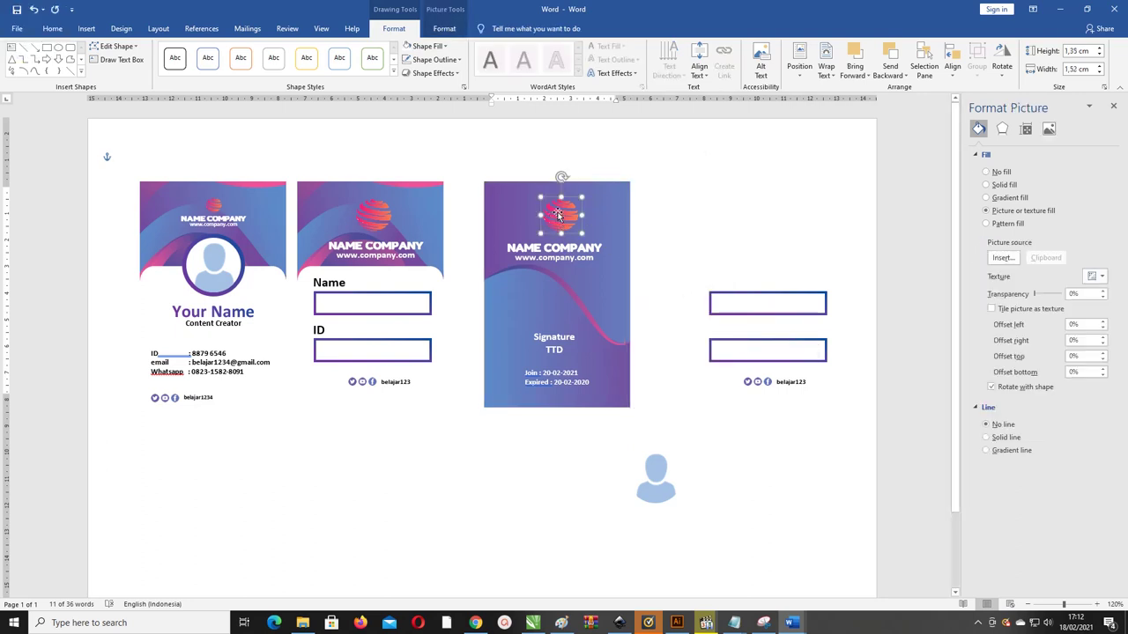
drag(546, 215, 575, 206)
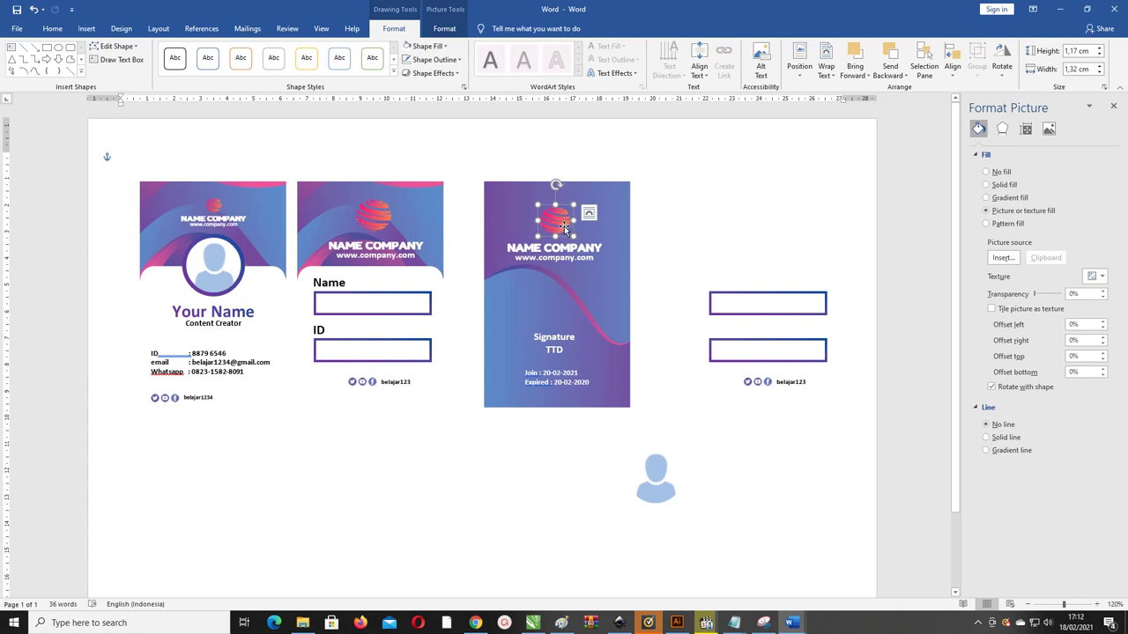
drag(562, 226, 562, 300)
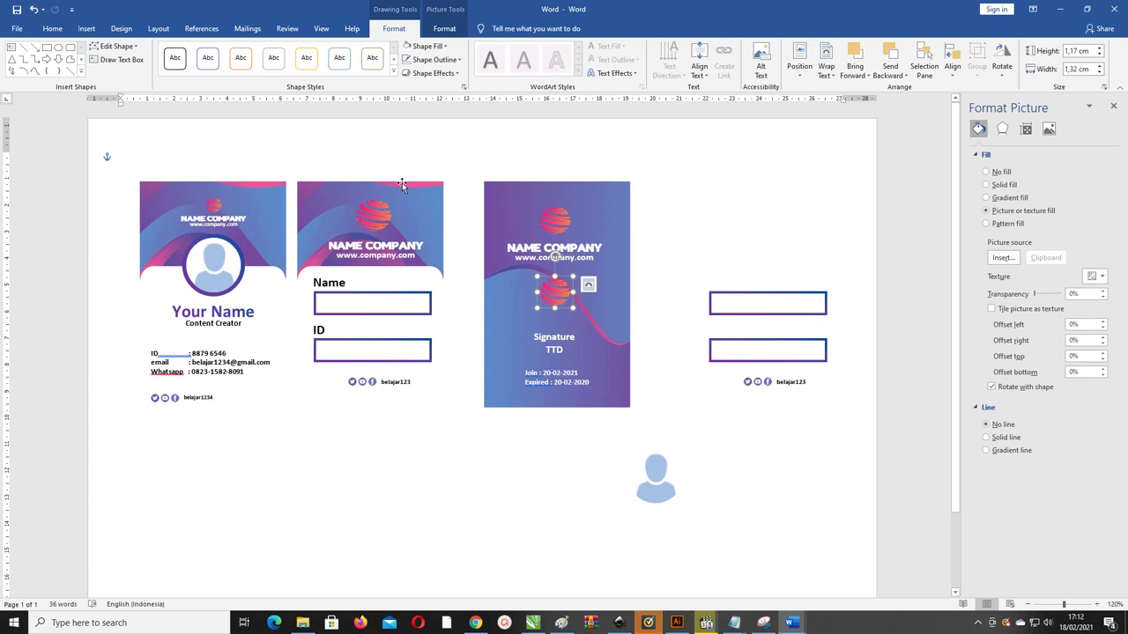
Step: Fill the copied logo with the barcode image from the Pictures folder
click(419, 46)
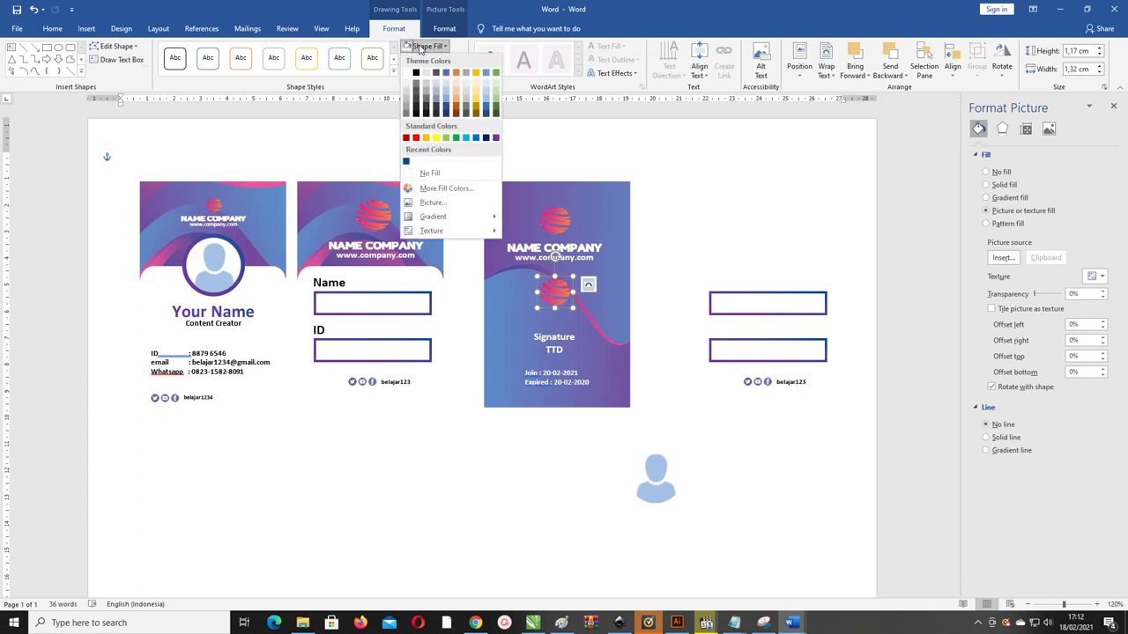
click(442, 206)
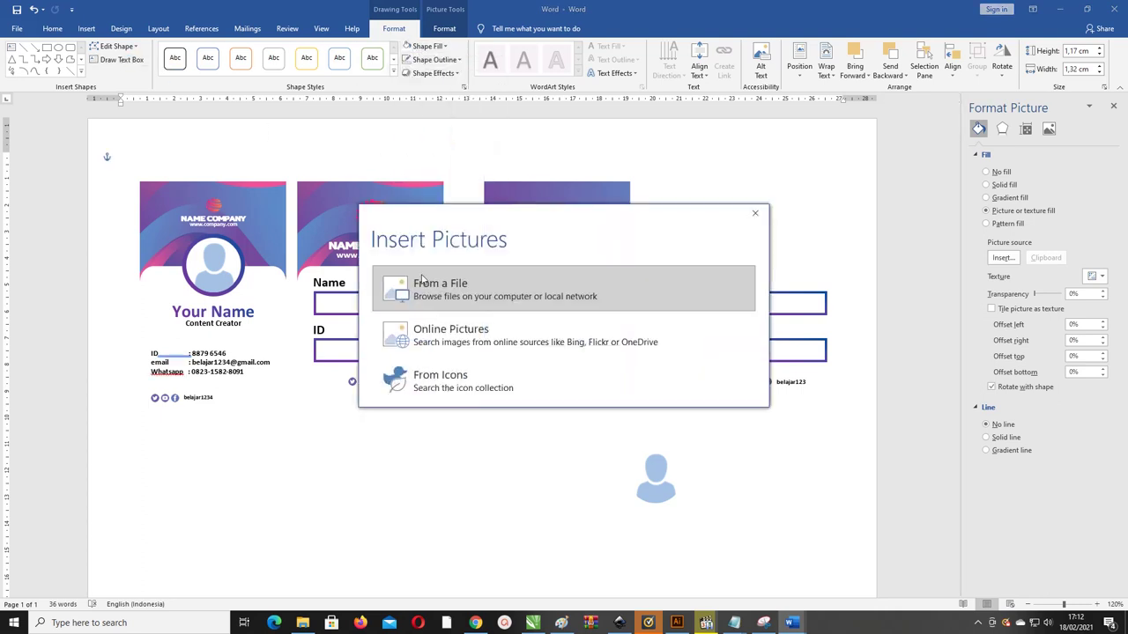
click(428, 285)
click(135, 171)
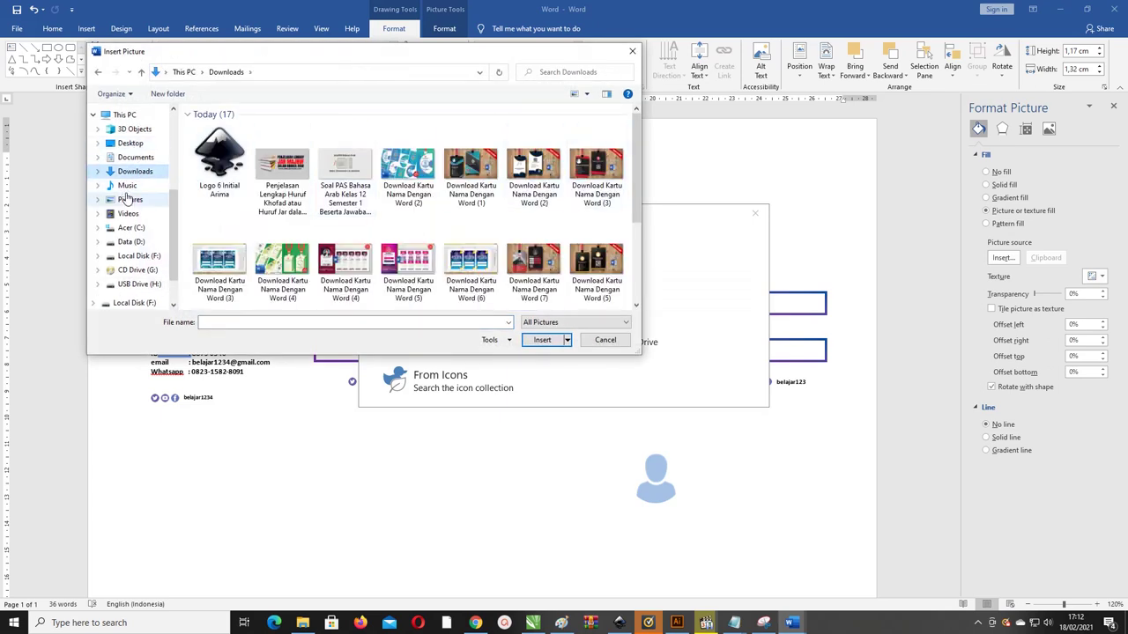
click(130, 199)
click(413, 137)
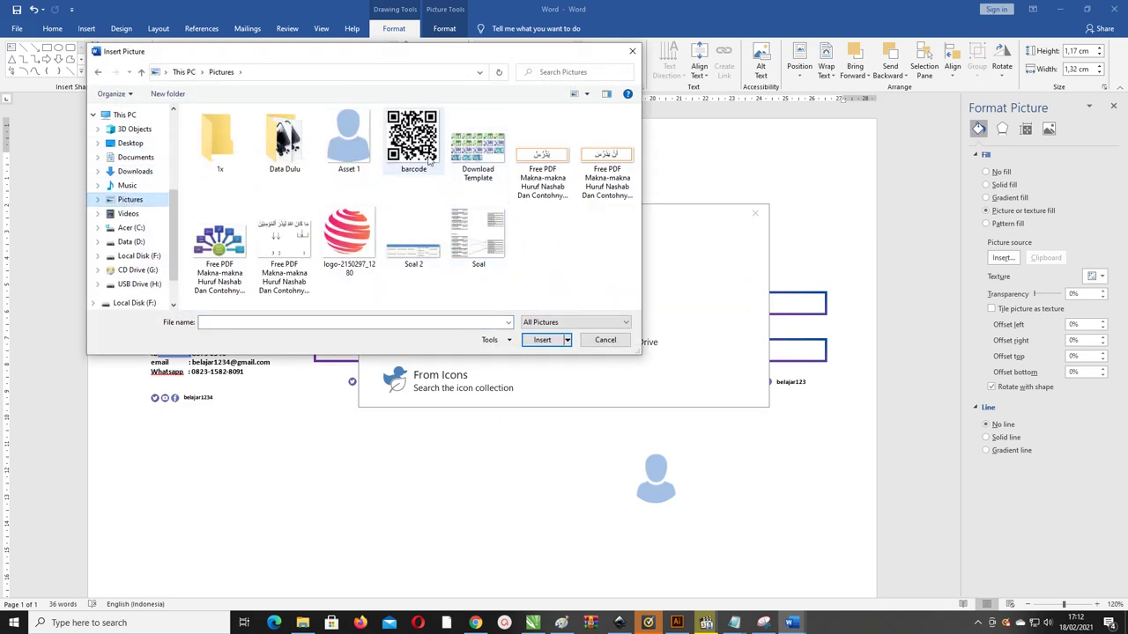
click(542, 340)
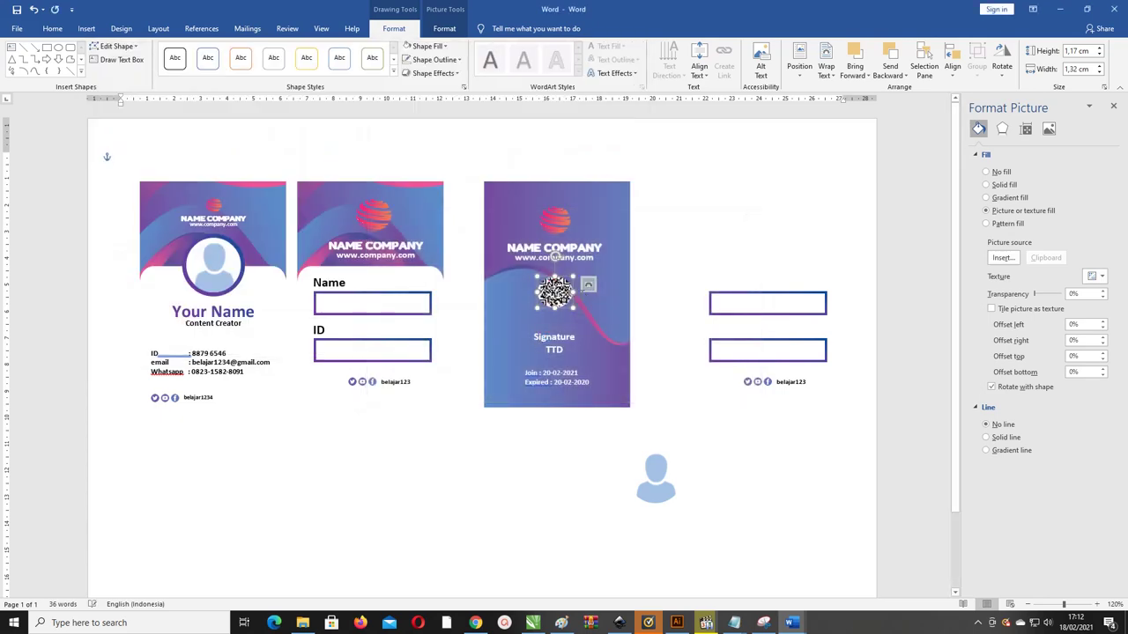
Step: Change the QR picture's shape to a plain rectangle
click(132, 48)
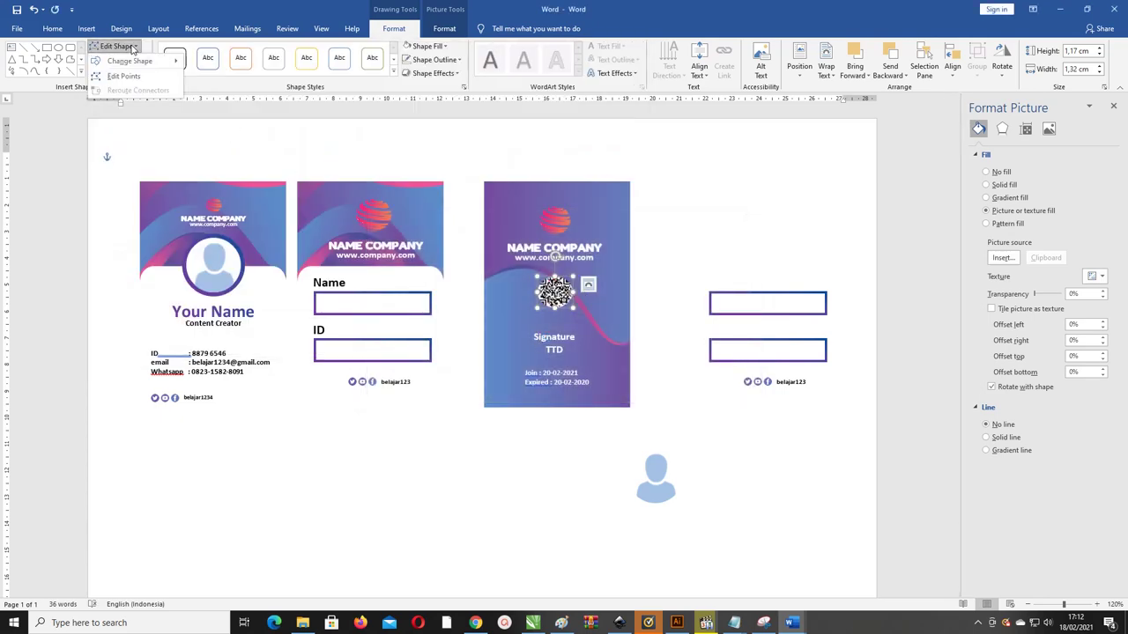
mouse_move(137, 62)
click(193, 75)
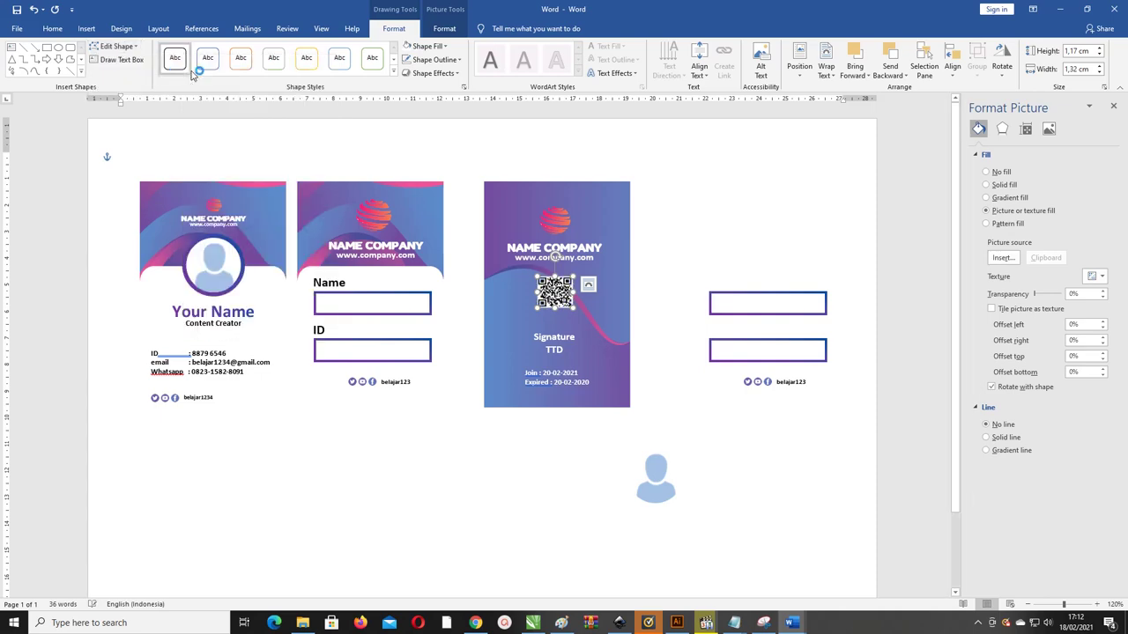
ctrl+scroll(564, 295, up, 2)
ctrl+scroll(565, 250, up, 2)
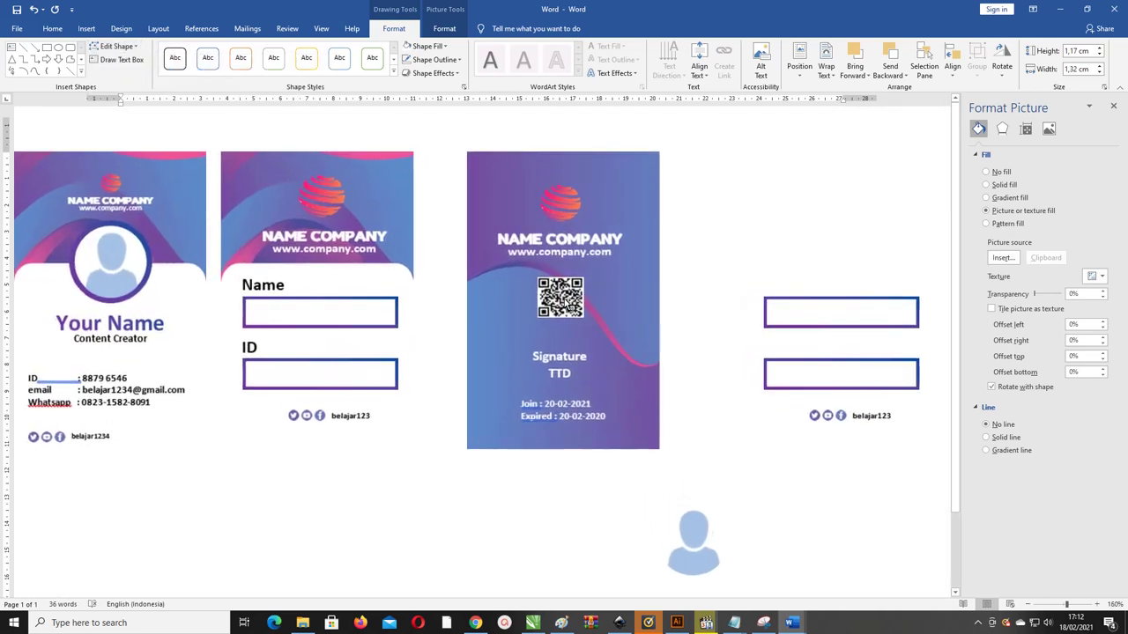
ctrl+scroll(564, 251, up, 3)
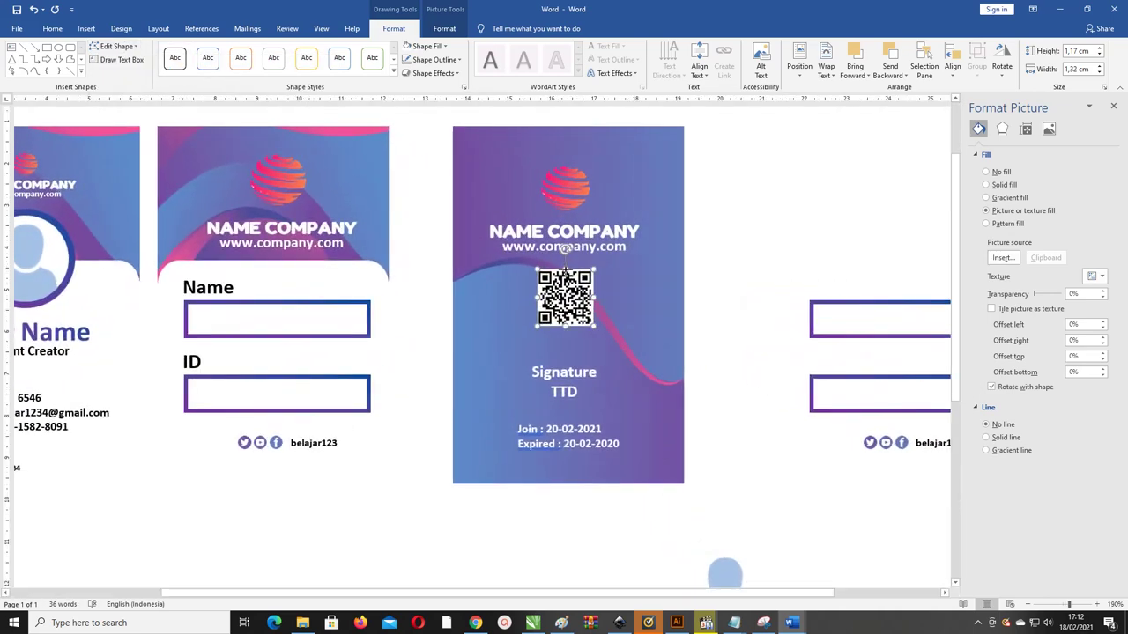
Step: Enlarge the QR code to about 2.18 × 2.19 cm beneath the website
drag(575, 300, 579, 305)
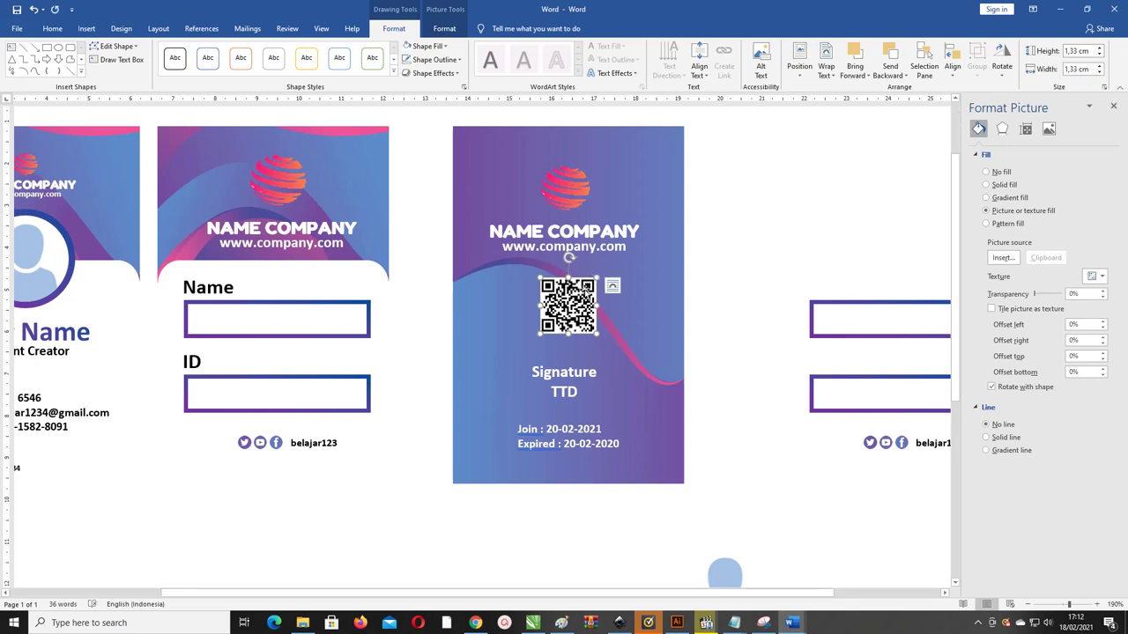
key(ctrl+c)
mouse_move(598, 279)
mouse_down()
mouse_move(620, 290)
mouse_move(640, 271)
mouse_move(596, 301)
mouse_move(574, 289)
mouse_up()
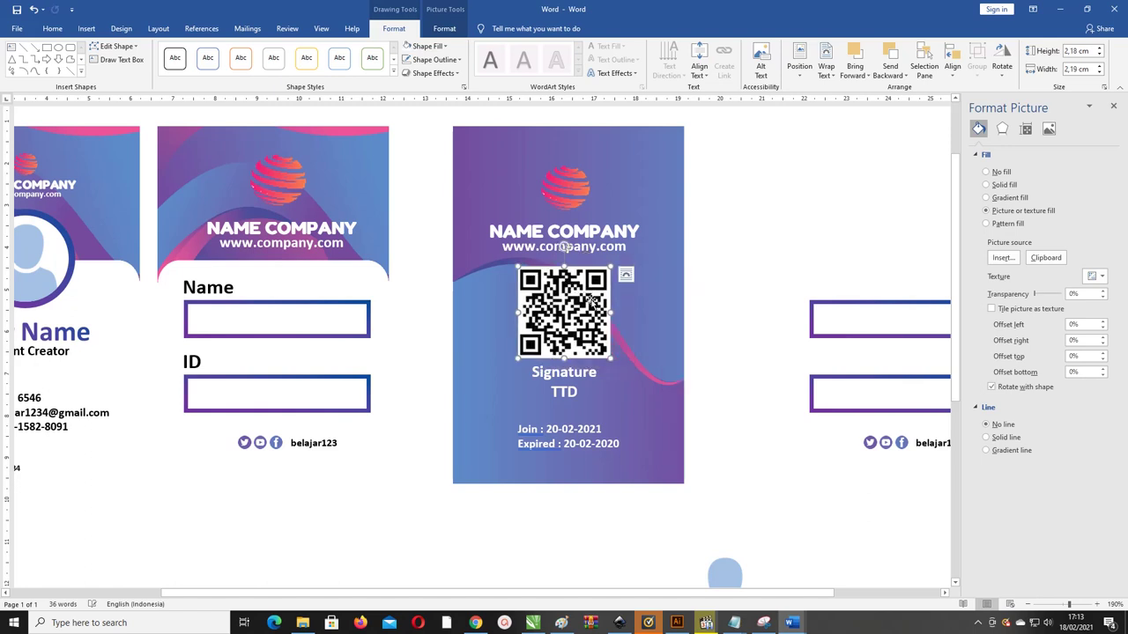
click(427, 46)
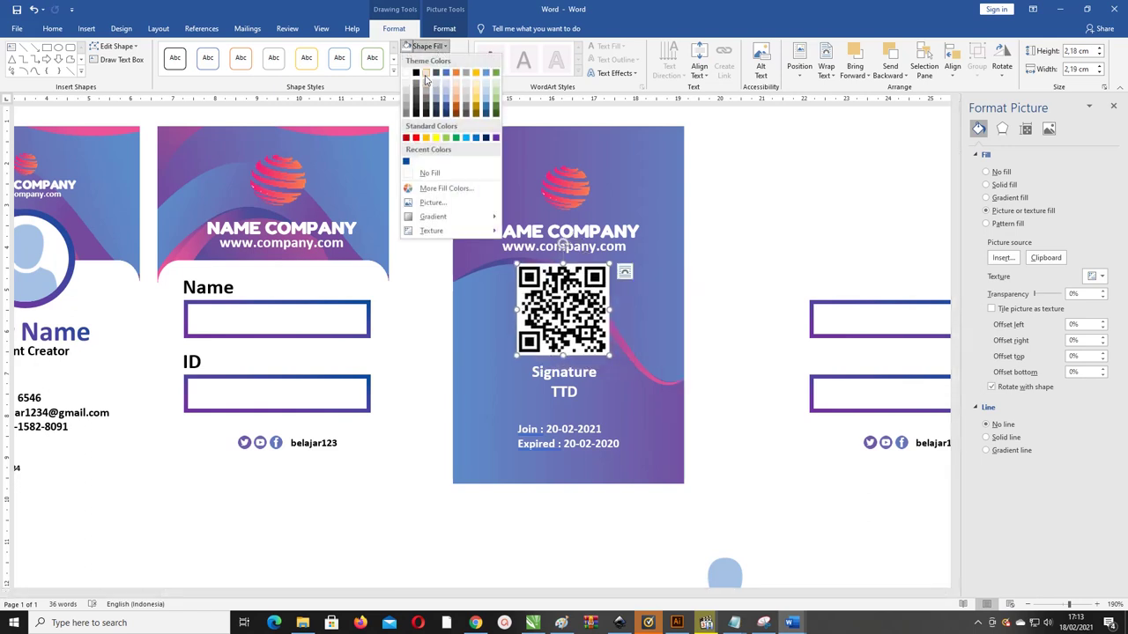
Step: Remove the QR box's fill, give it a white outline, and shrink it to about 1.48 cm
click(429, 173)
click(434, 59)
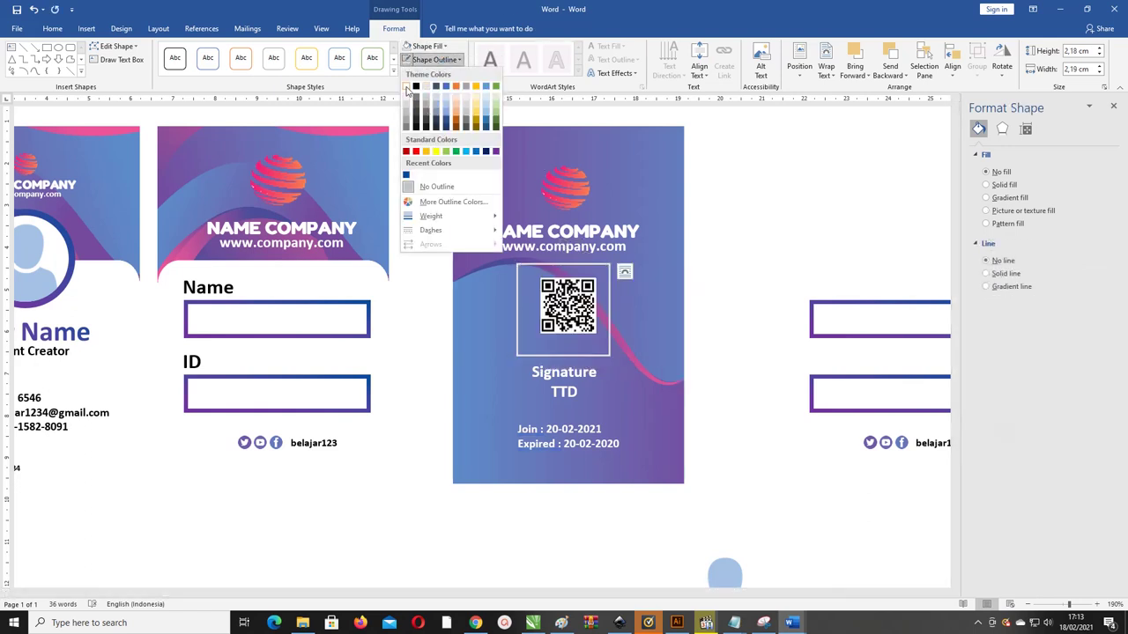
click(426, 87)
mouse_move(608, 262)
mouse_down()
mouse_move(580, 295)
mouse_move(574, 278)
mouse_up()
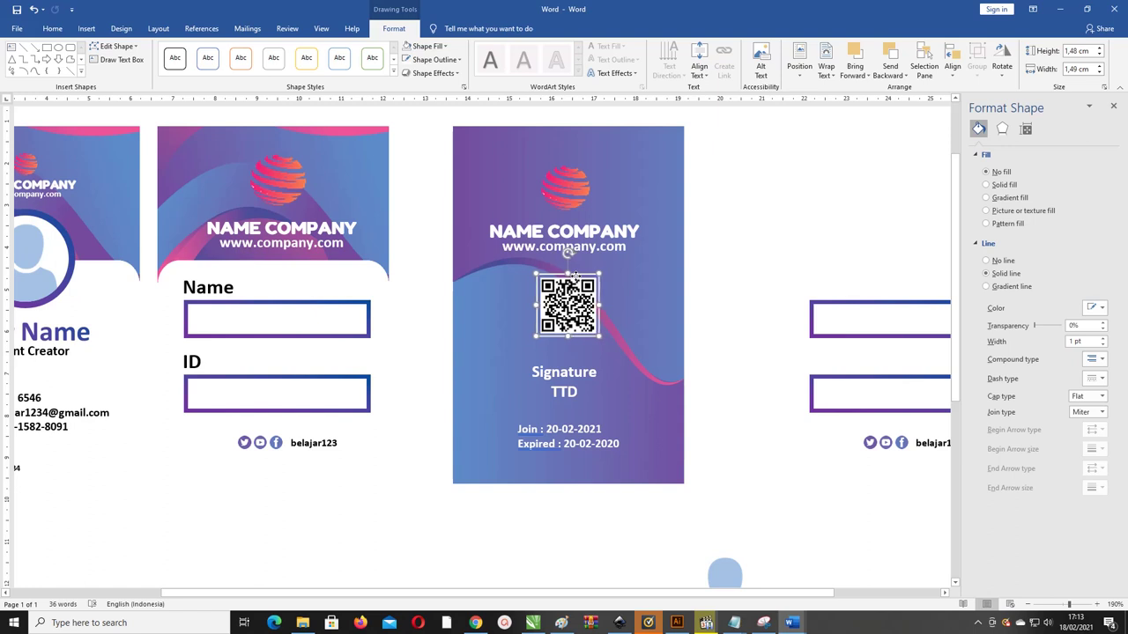
Step: Centre the QR code horizontally on the back card
click(583, 286)
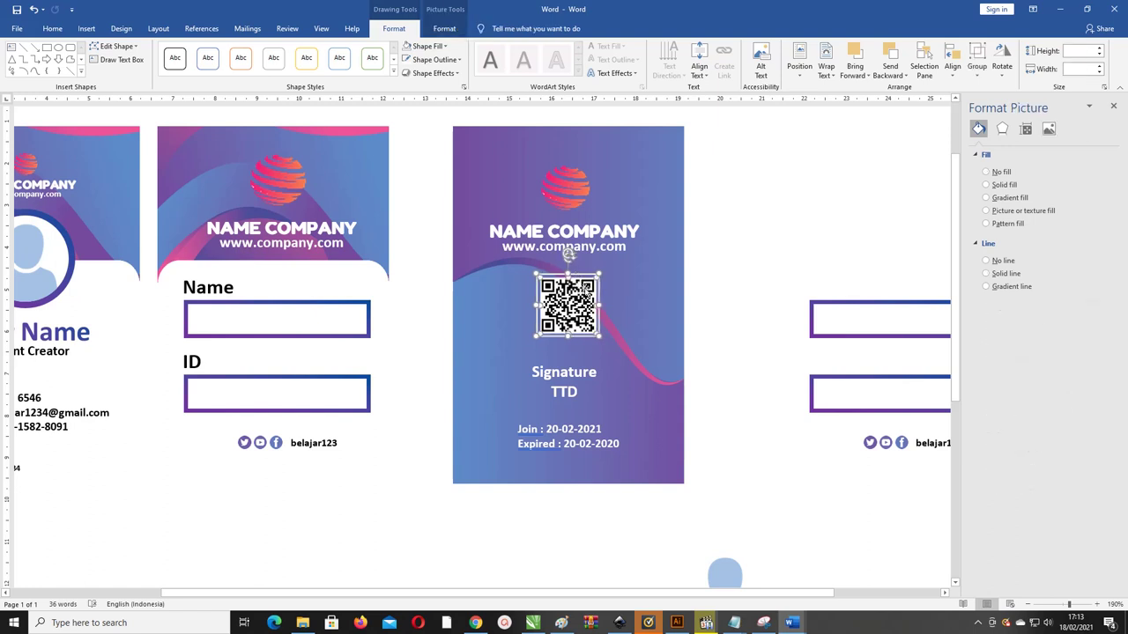
click(952, 66)
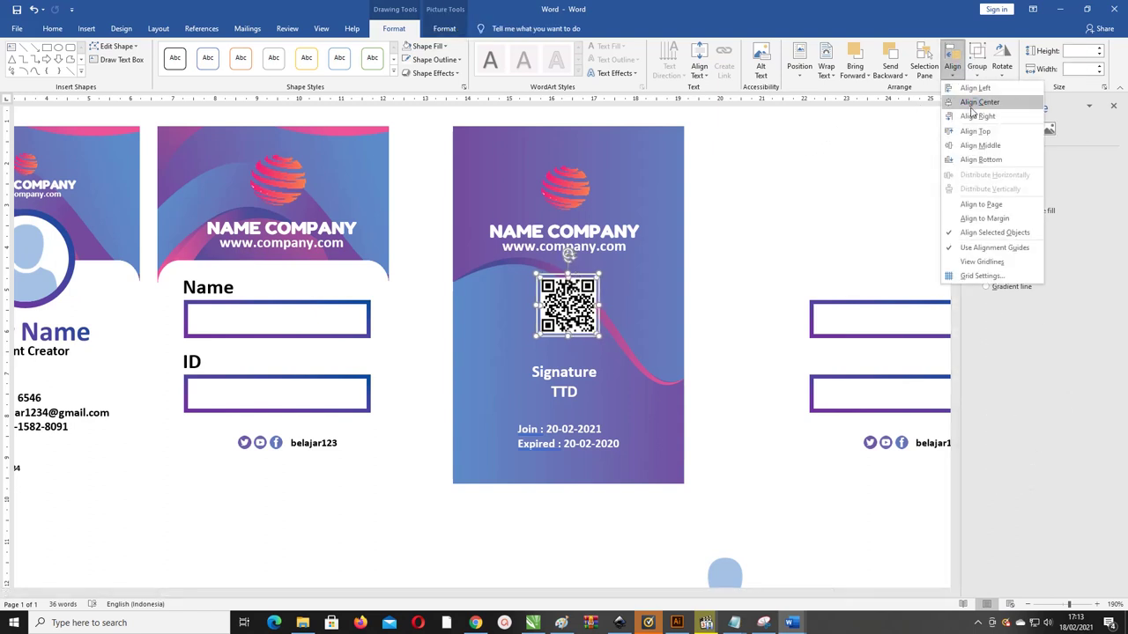
click(973, 102)
click(953, 66)
click(978, 145)
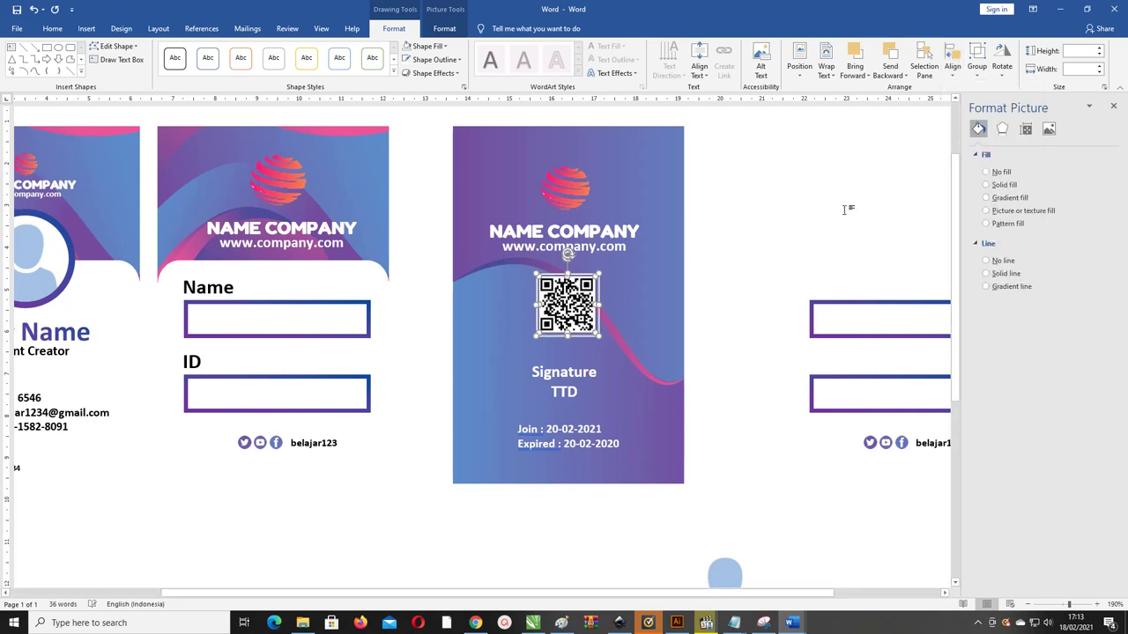
click(763, 247)
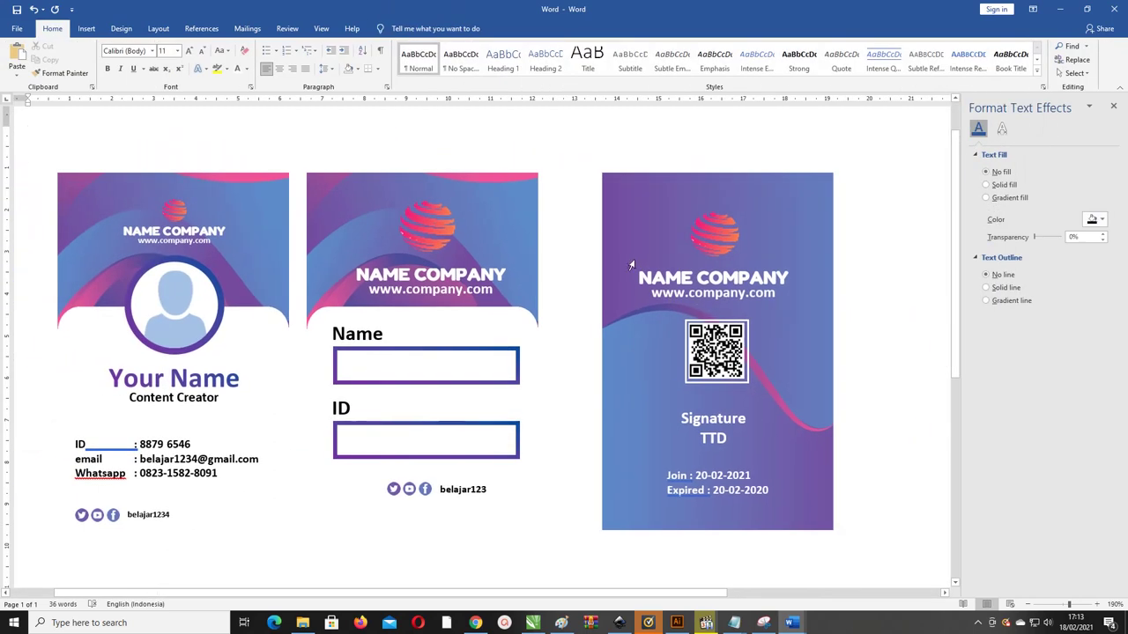
Step: Try to reselect the QR code, clicking between it and the card background picture
scroll(723, 350, down, 1)
click(681, 339)
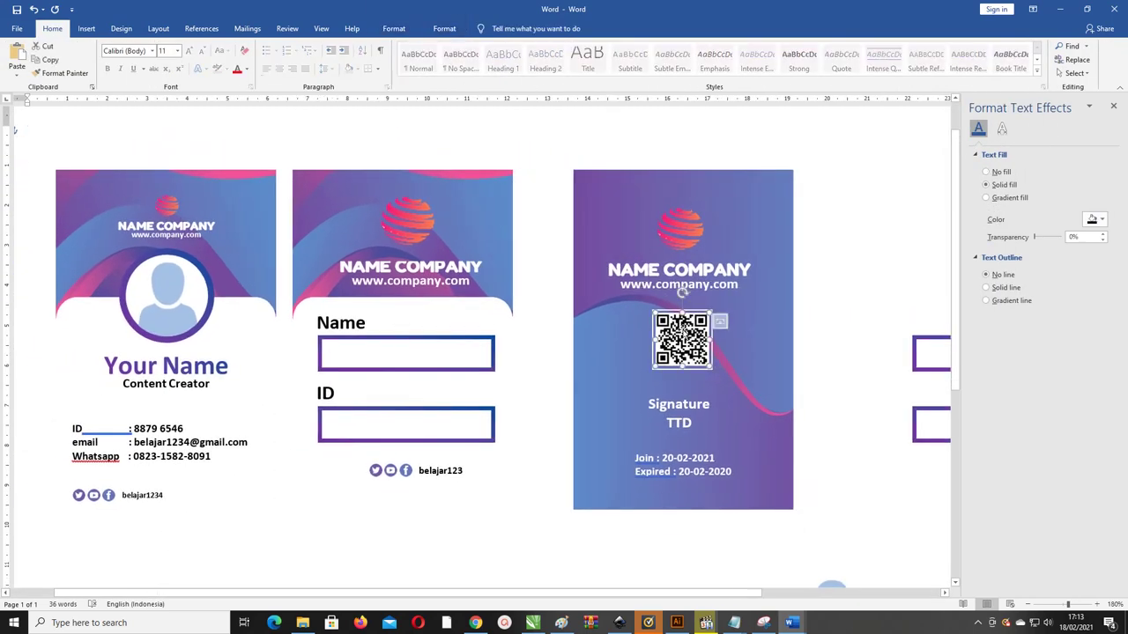
click(700, 309)
click(703, 325)
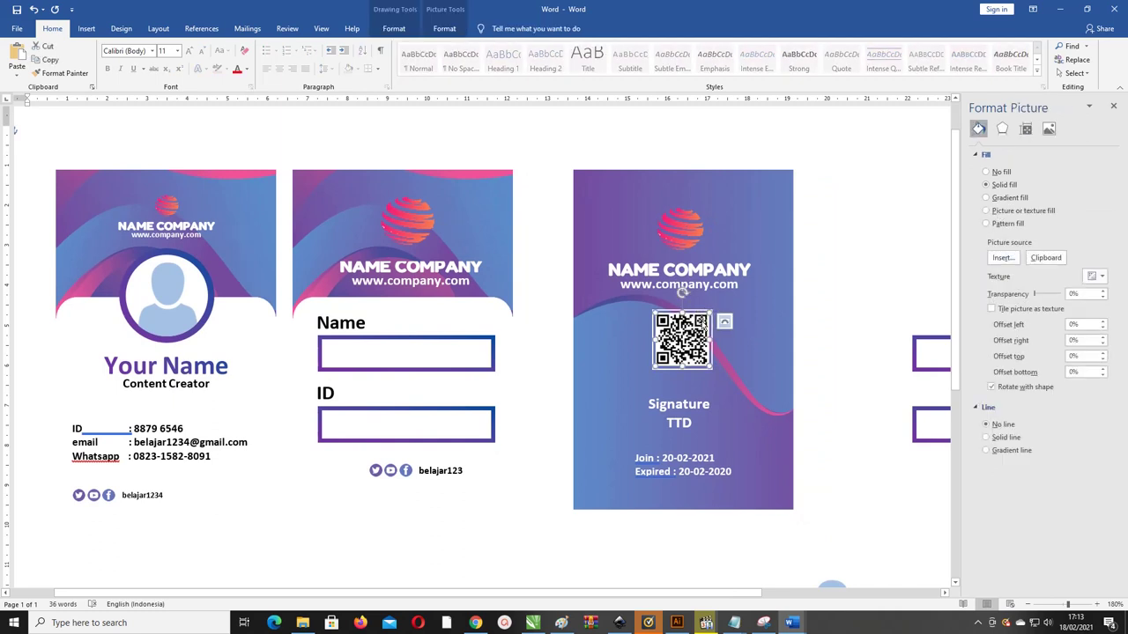
click(700, 308)
click(698, 313)
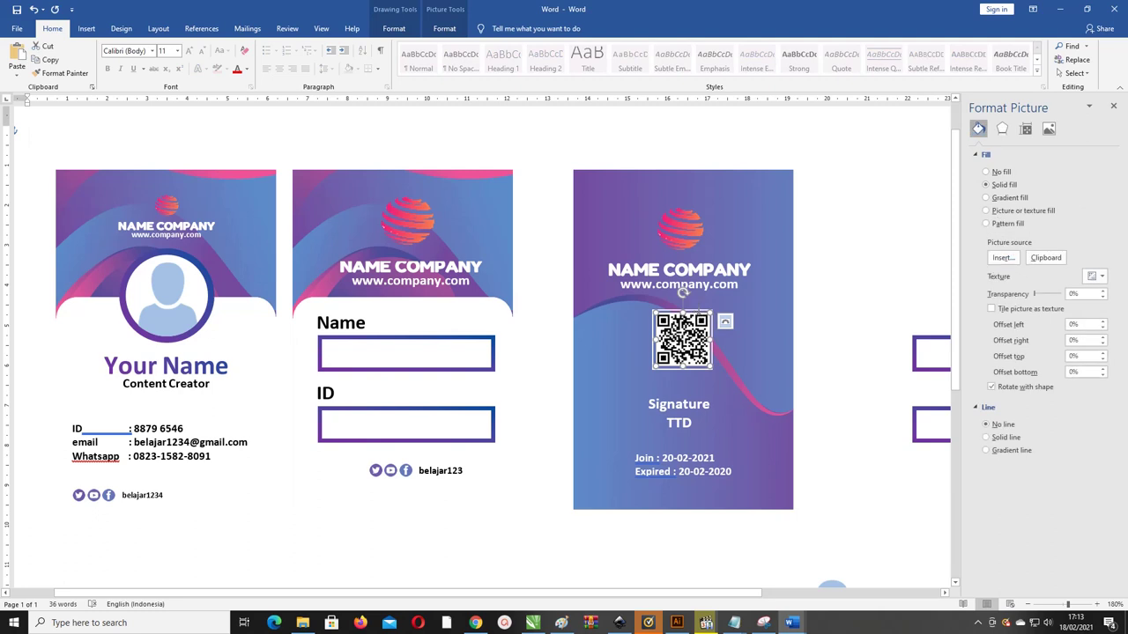
click(701, 314)
click(832, 305)
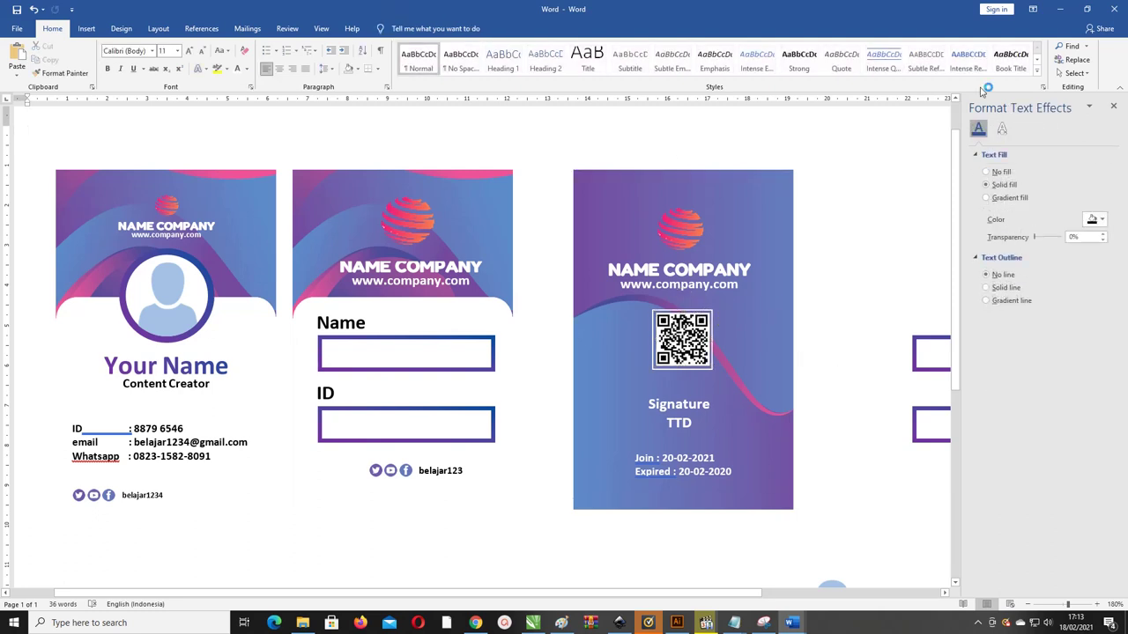
Step: Select the QR code by area with Select Objects and centre it horizontally again
click(1074, 73)
click(1065, 106)
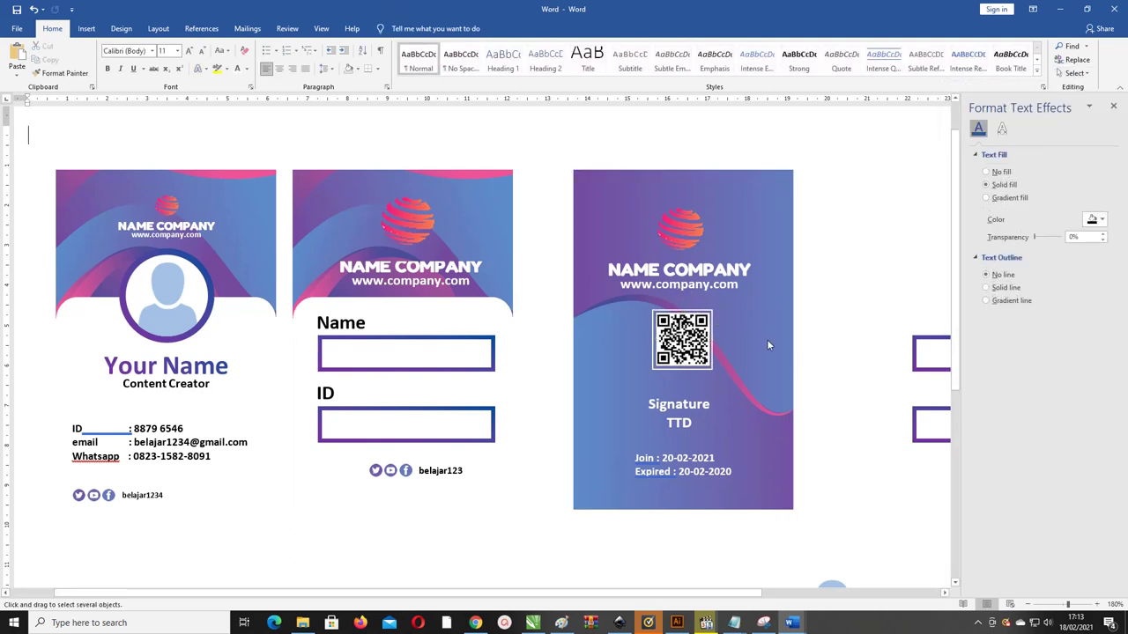
drag(832, 398, 589, 293)
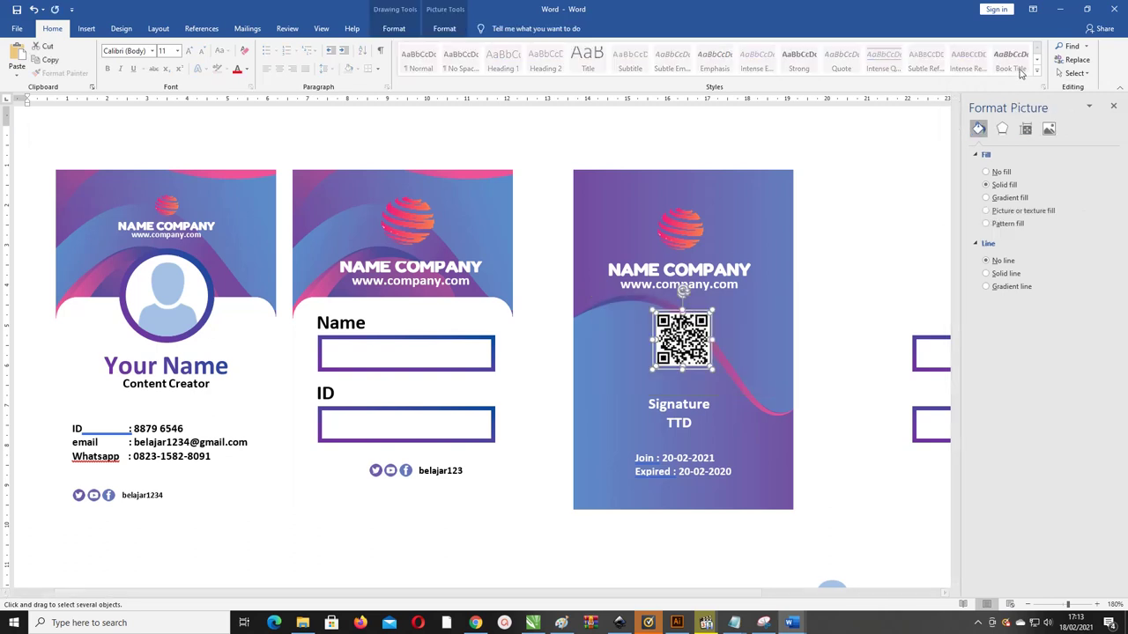
click(403, 29)
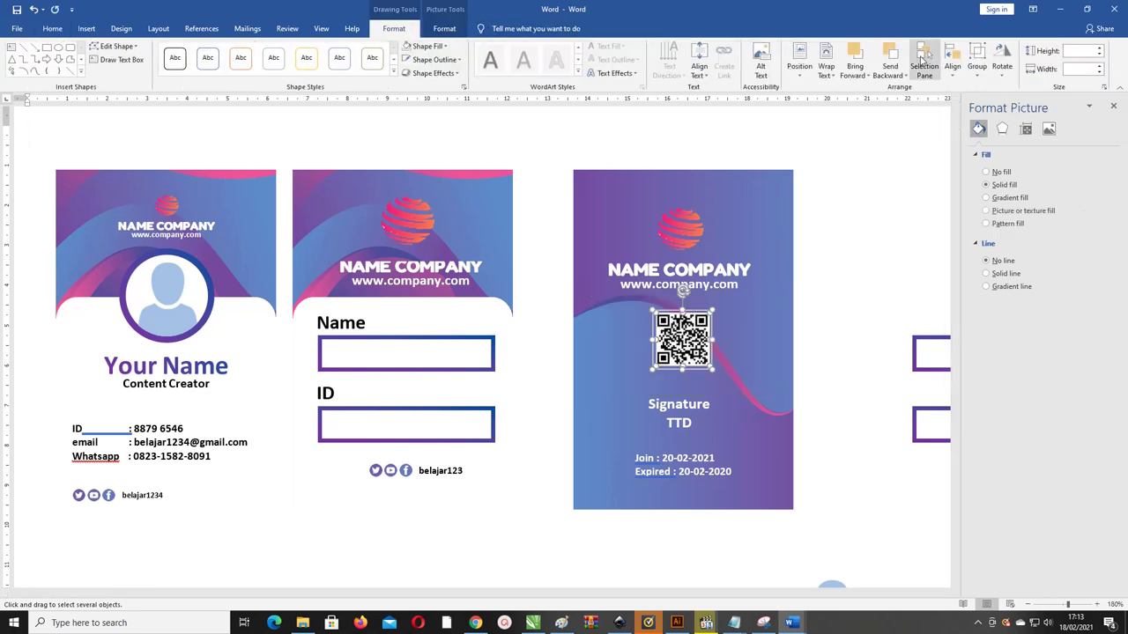
click(952, 63)
click(966, 104)
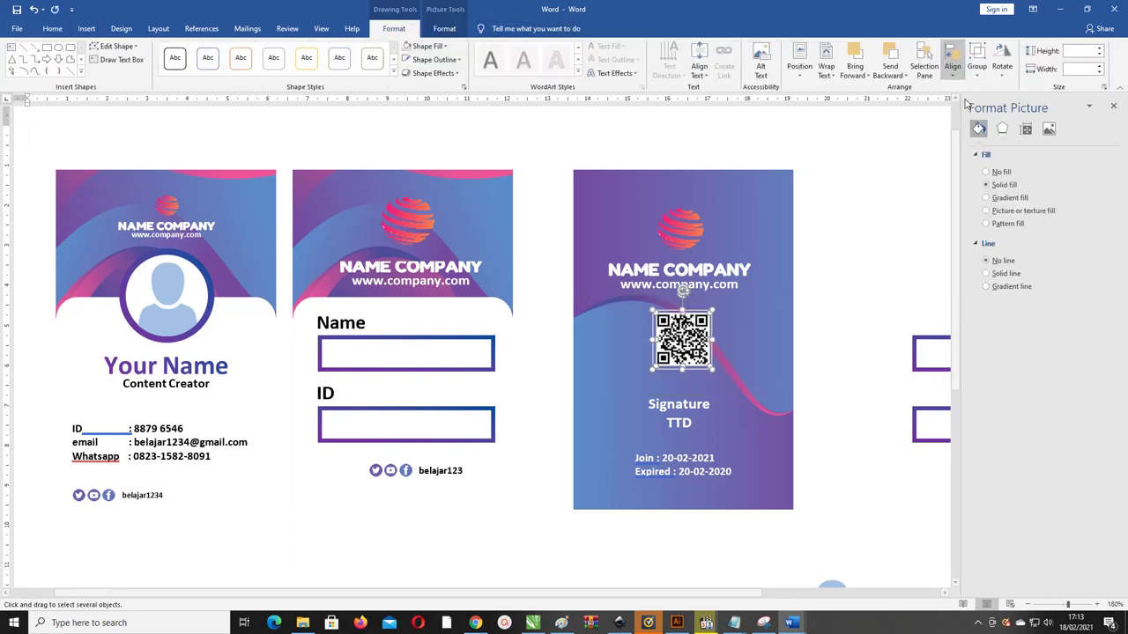
click(953, 64)
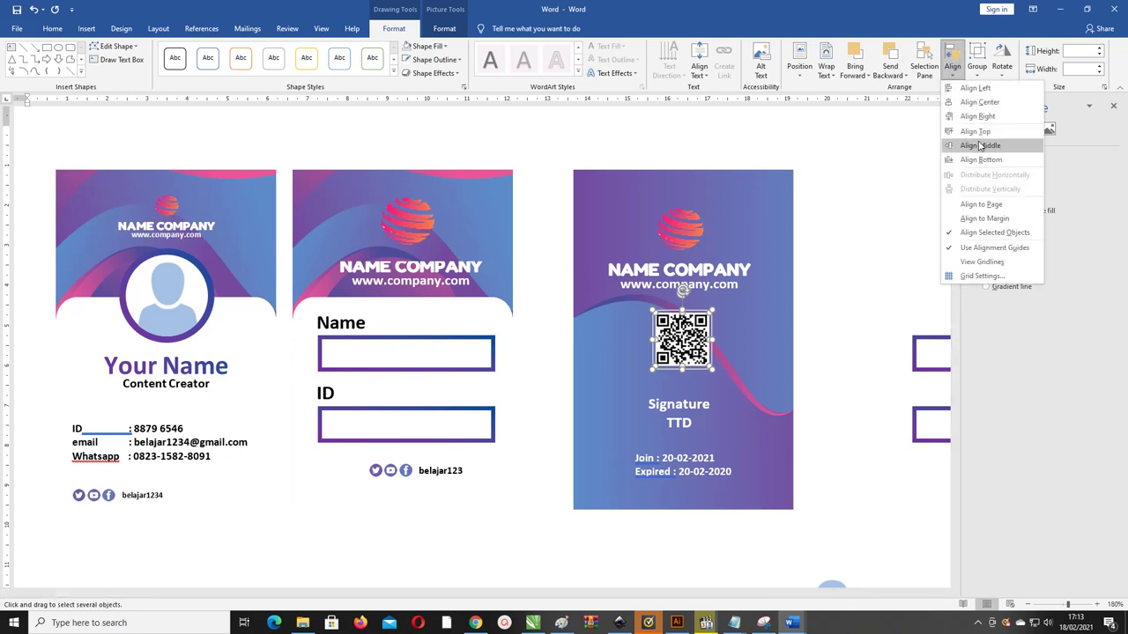
click(980, 145)
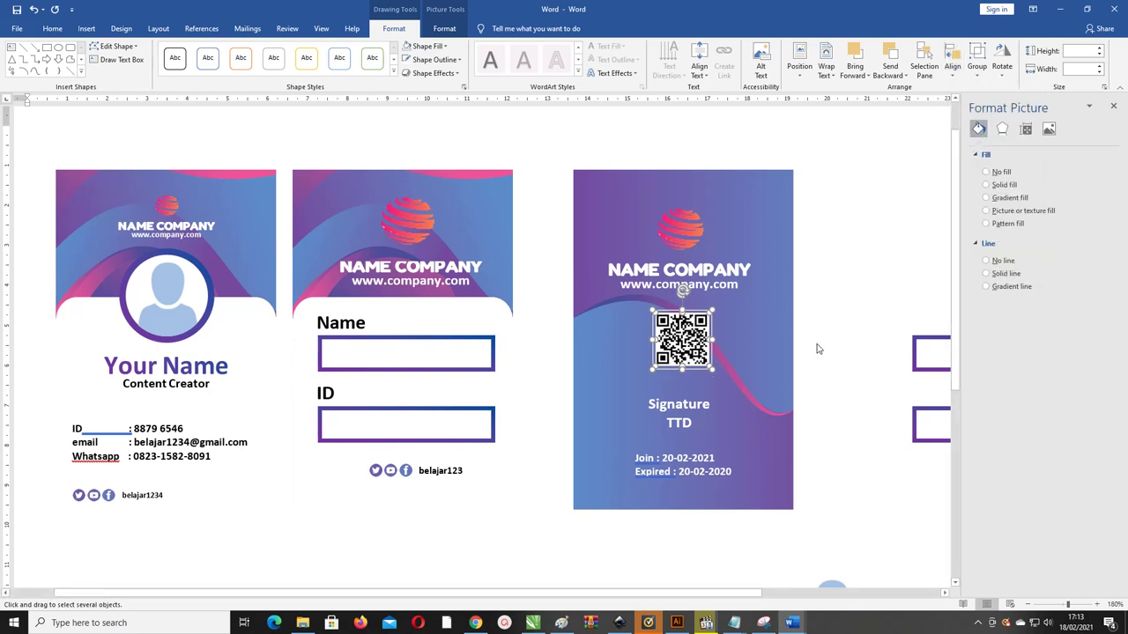
Step: Group the QR code with the back card
right_click(680, 332)
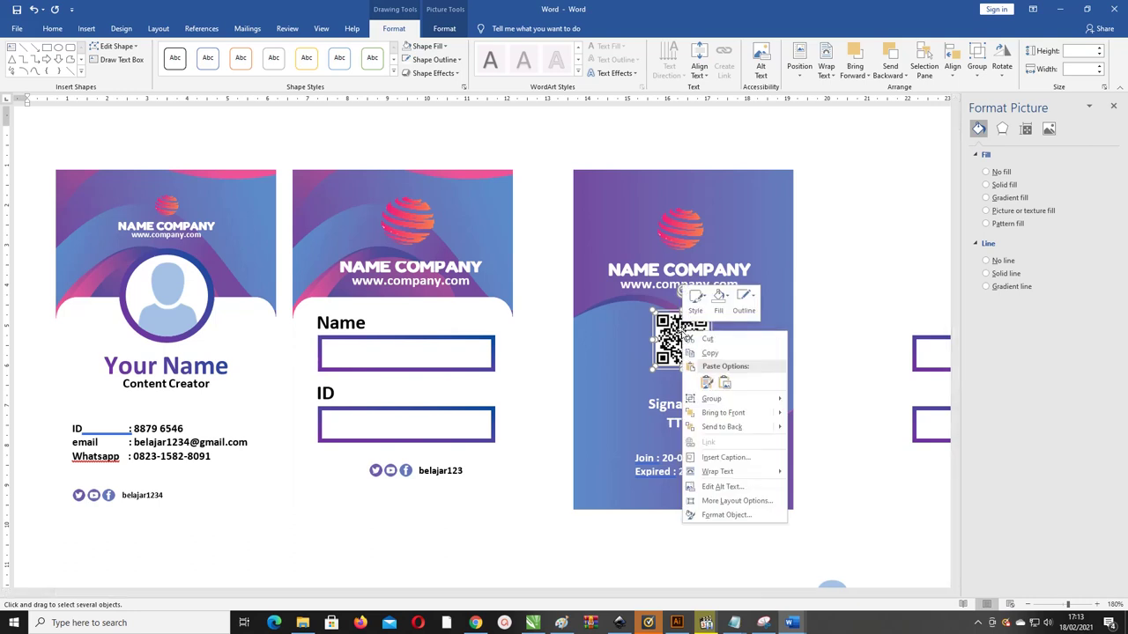
mouse_move(728, 400)
click(812, 400)
click(843, 327)
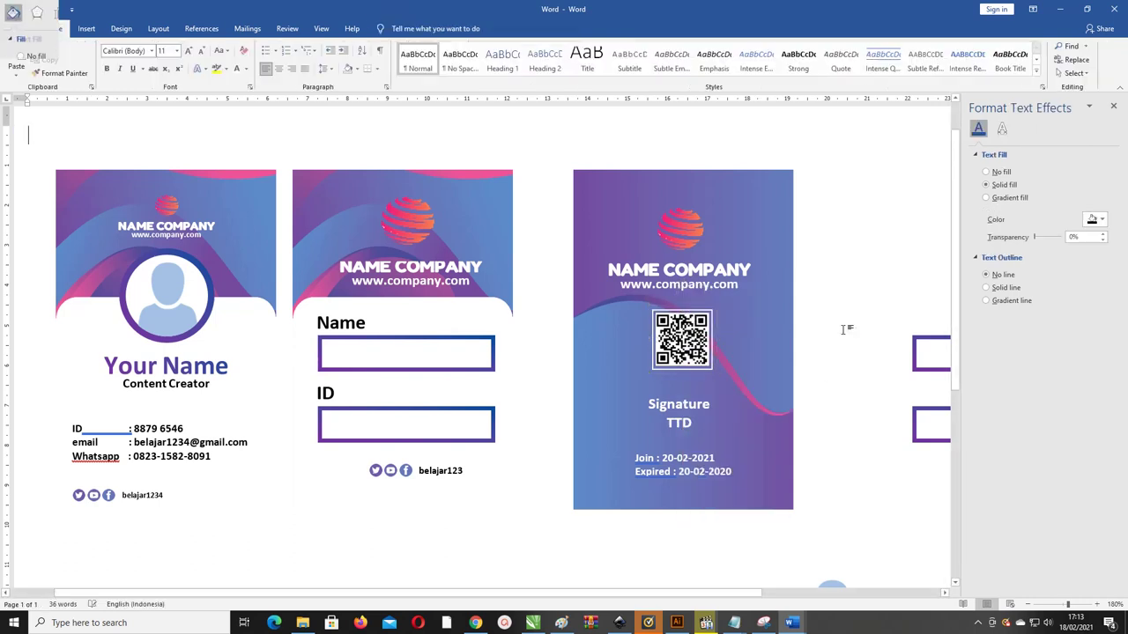
scroll(843, 327, down, 1)
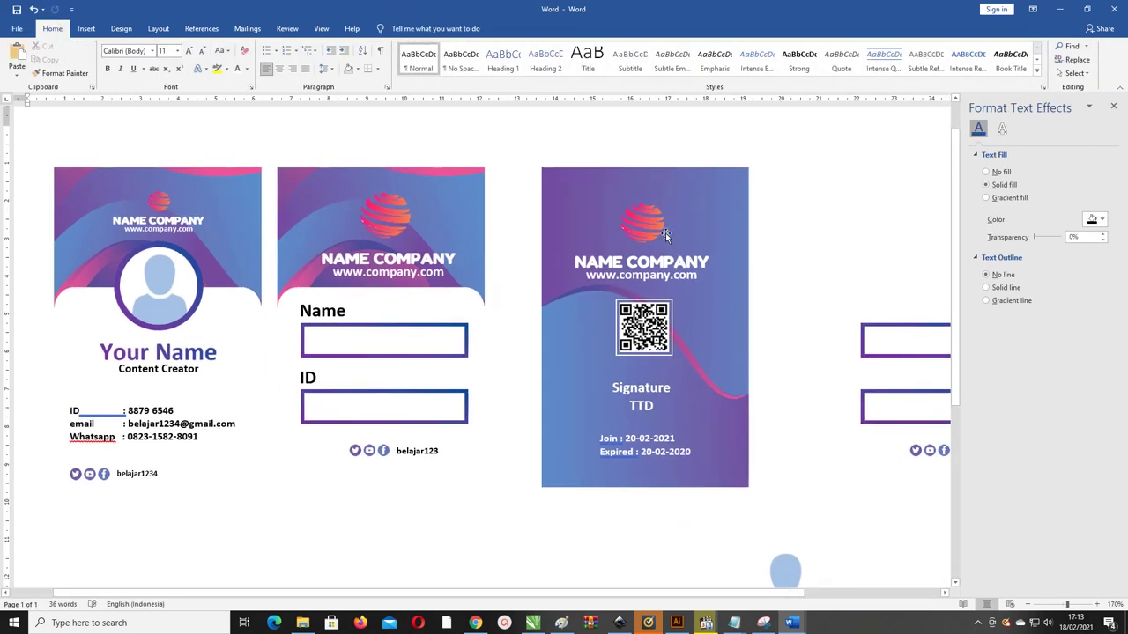
click(1075, 73)
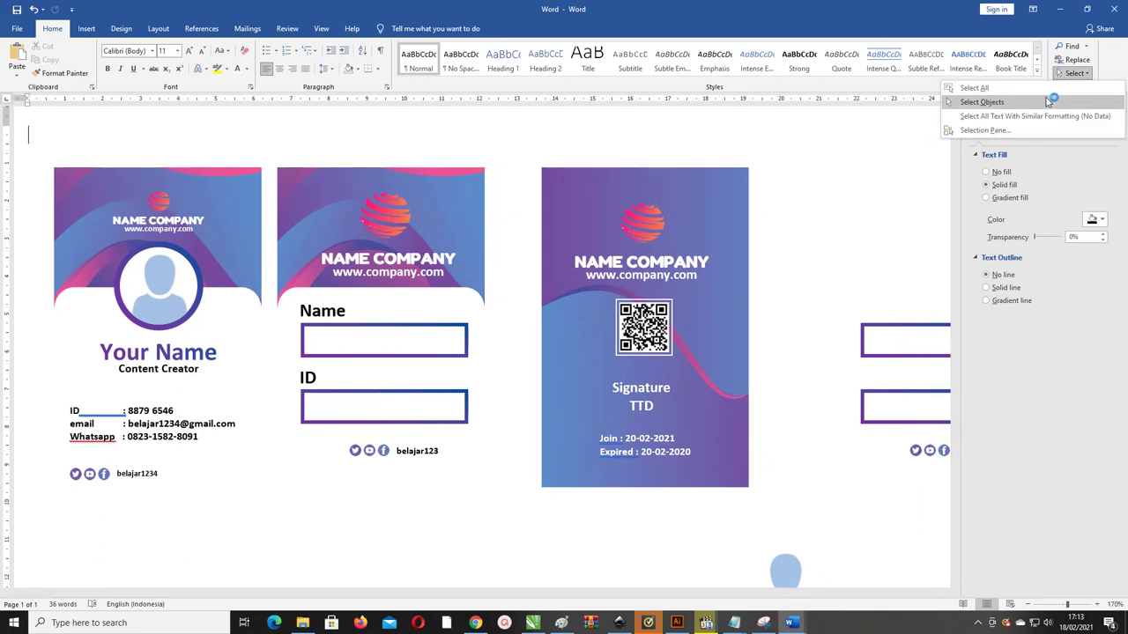
click(1044, 103)
drag(795, 516, 519, 138)
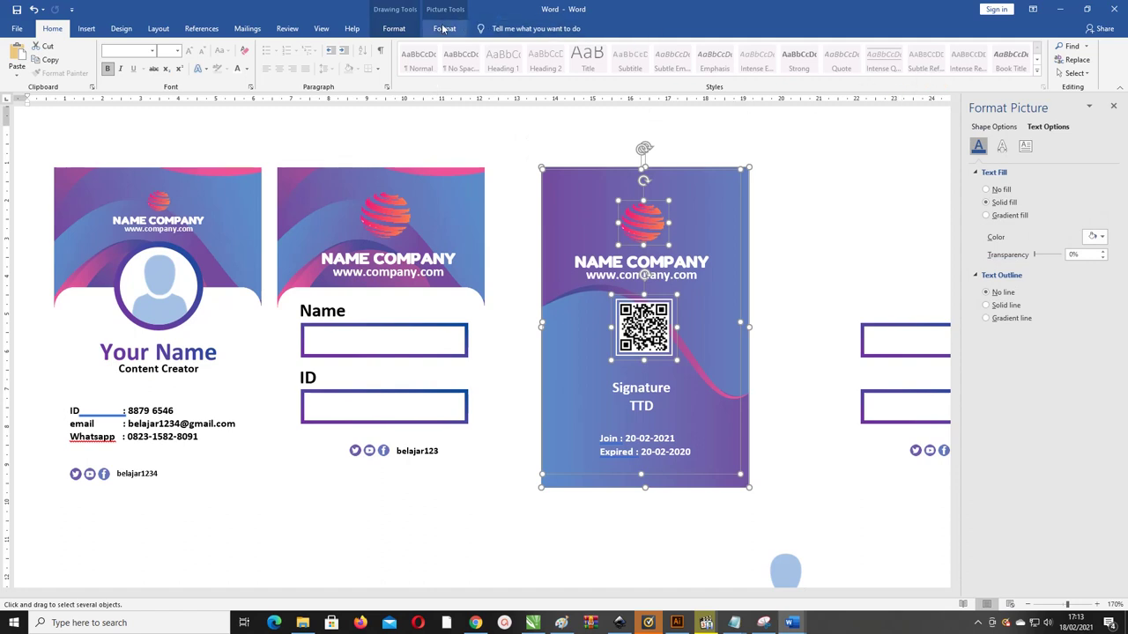
click(394, 29)
click(952, 66)
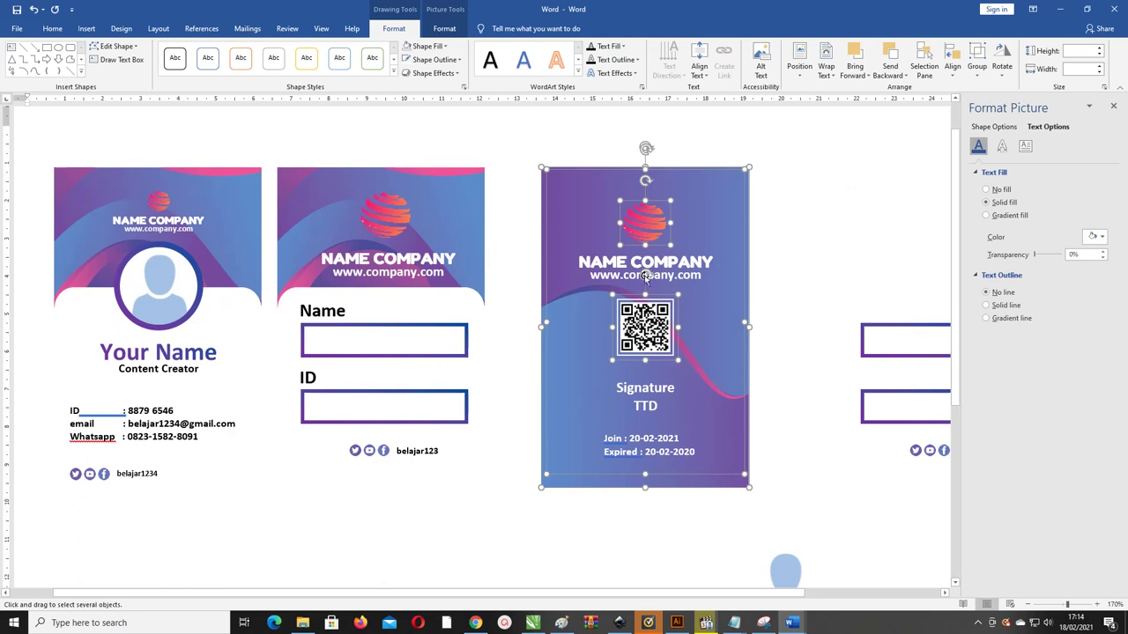
scroll(735, 219, down, 4)
click(731, 218)
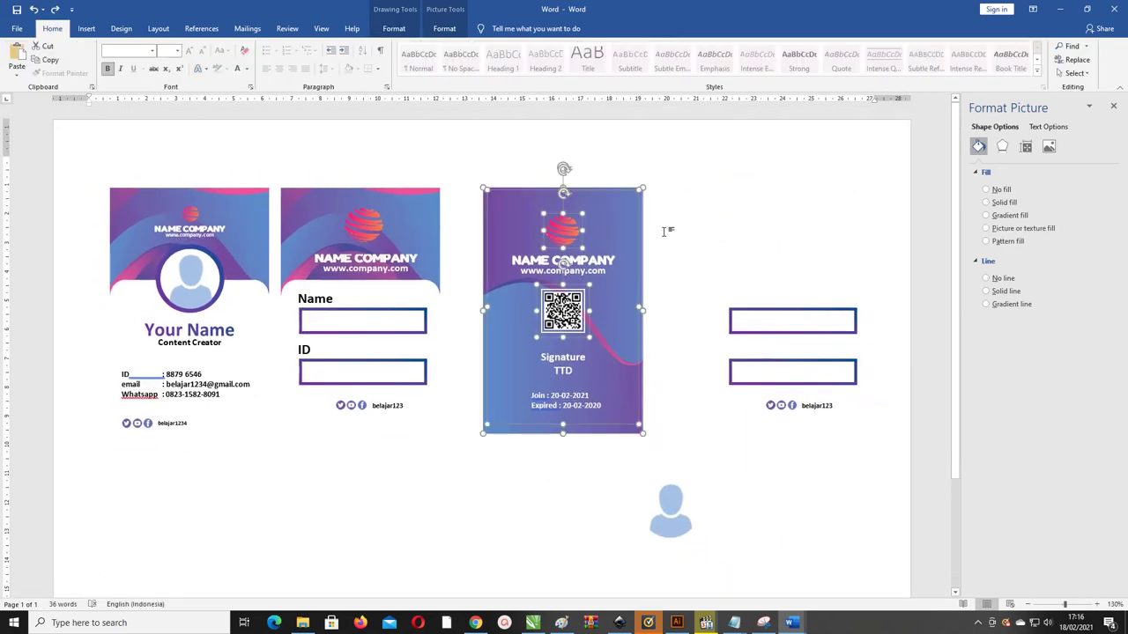
scroll(562, 251, down, 2)
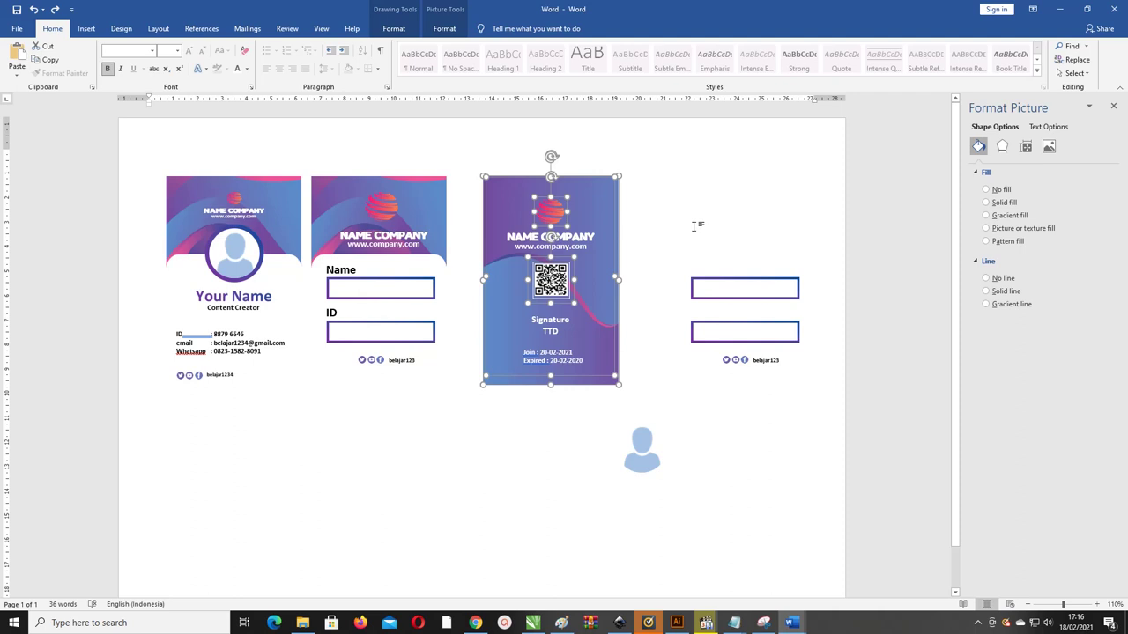
Step: Delete the two leftover outlined boxes and the social-icon row beside the back card
click(705, 282)
shift+click(713, 323)
shift+click(739, 361)
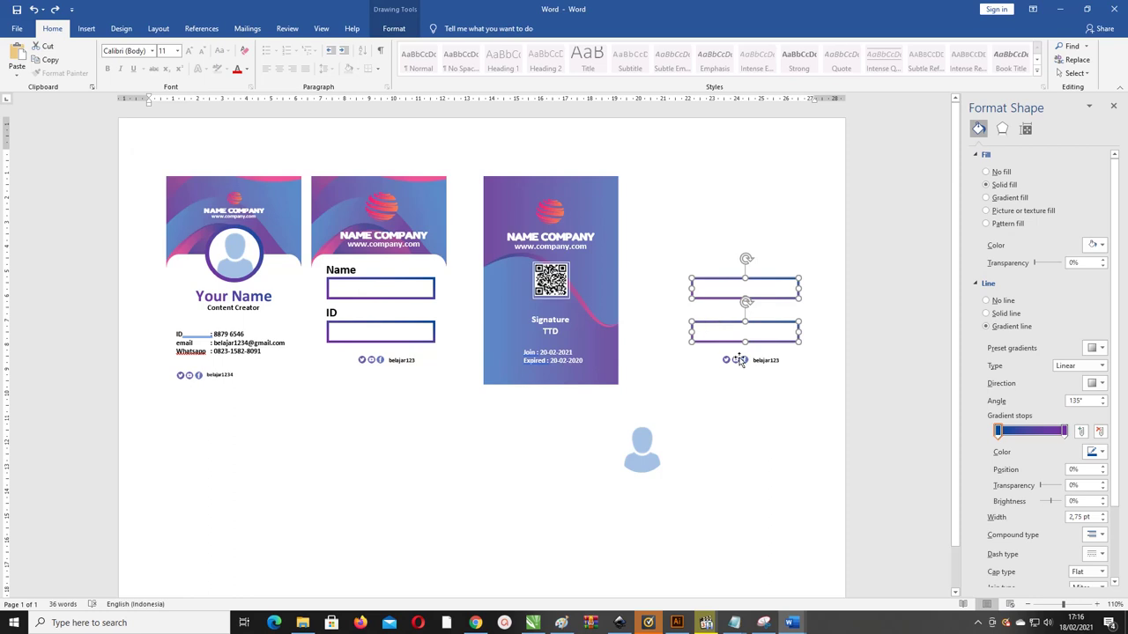
key(Delete)
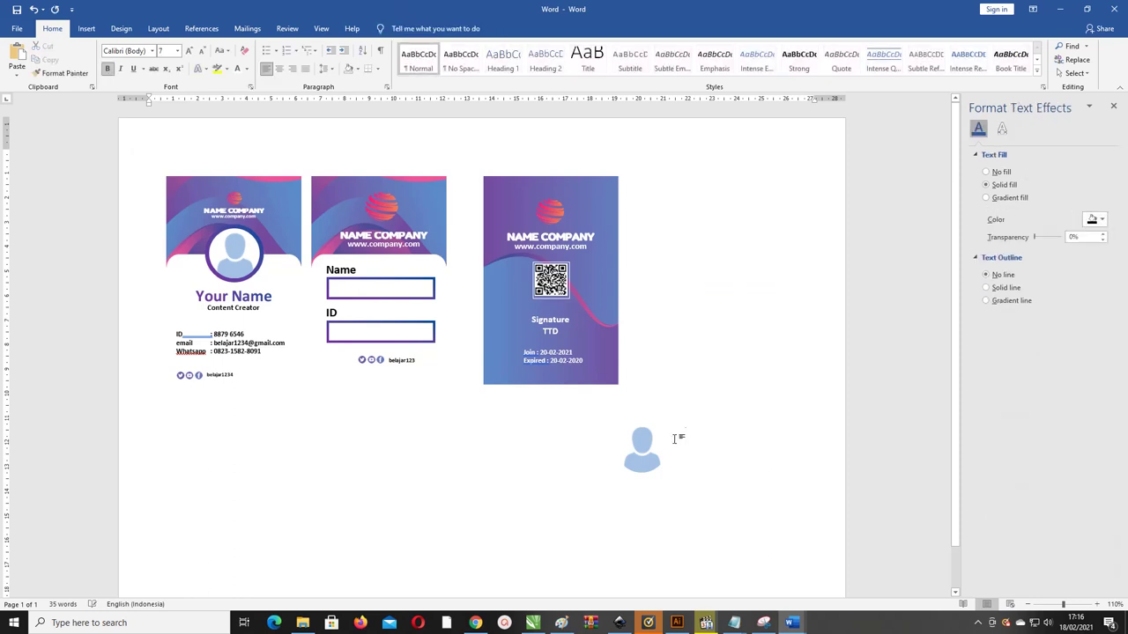
Step: Delete the stray person icon lying below the cards
click(648, 442)
key(Delete)
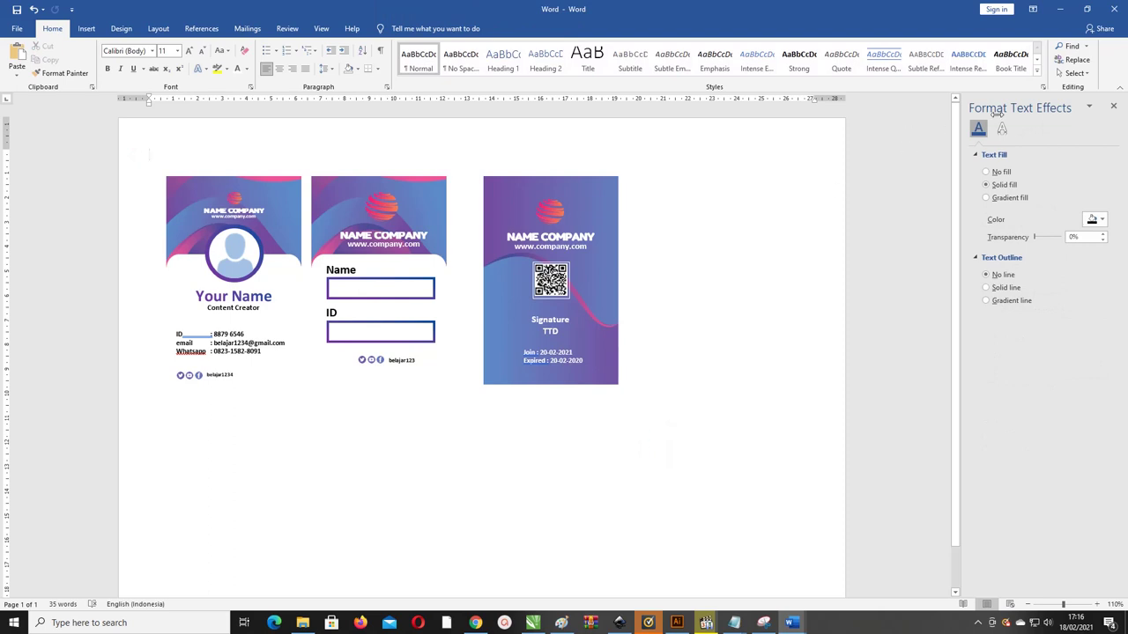
click(1074, 75)
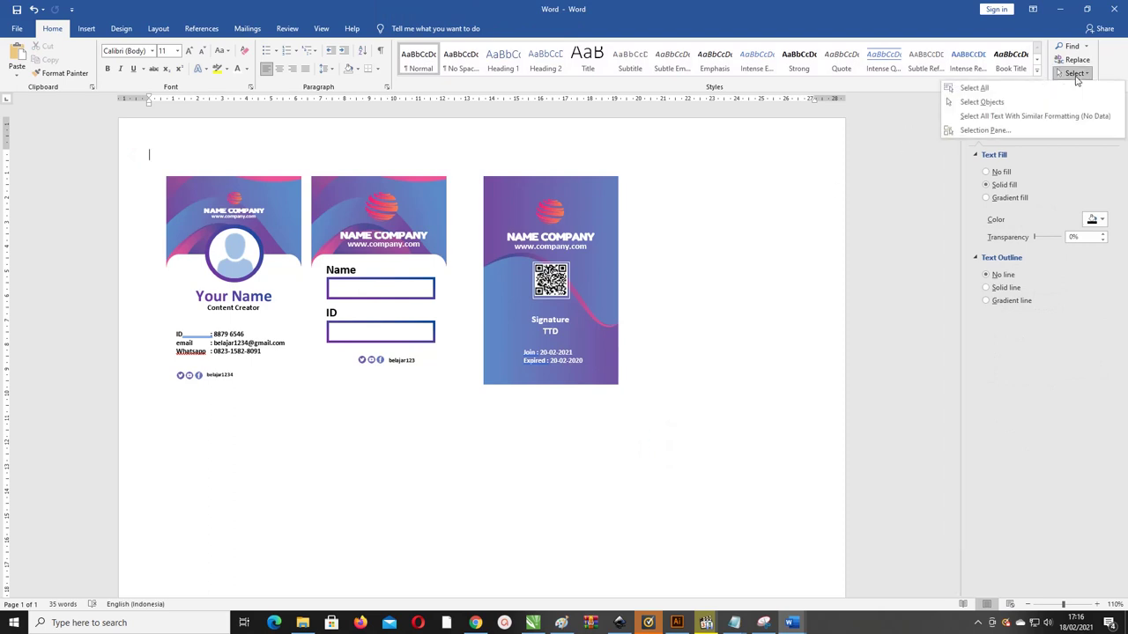